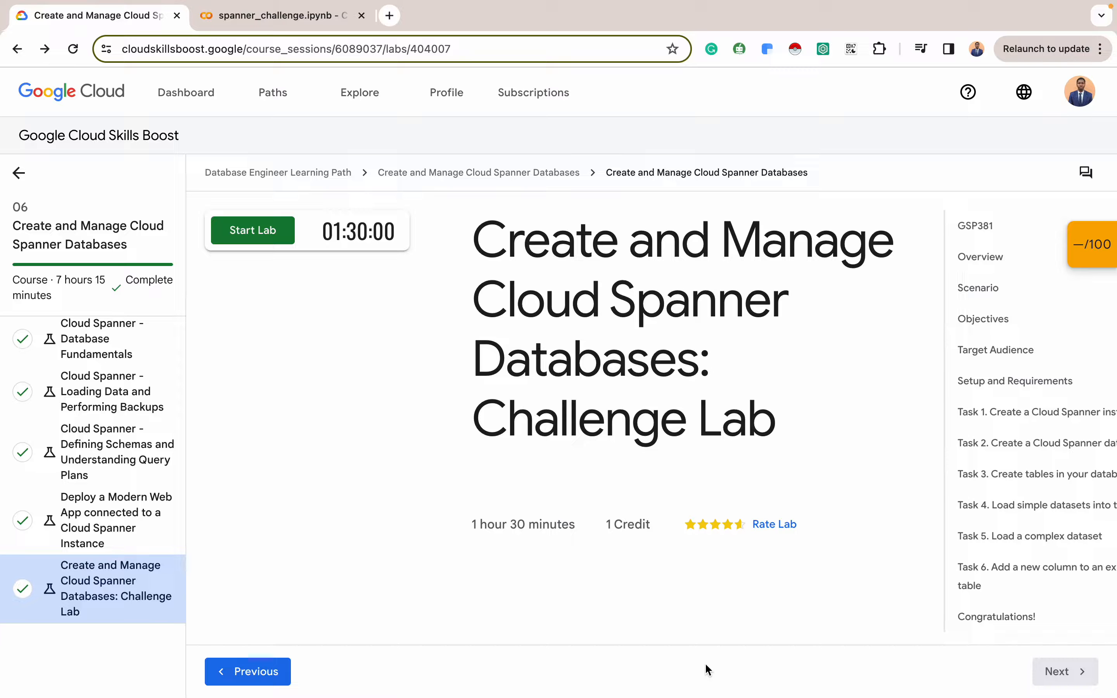
Start the lab and open the Google Cloud Console link in an incognito window
left_click(269, 240)
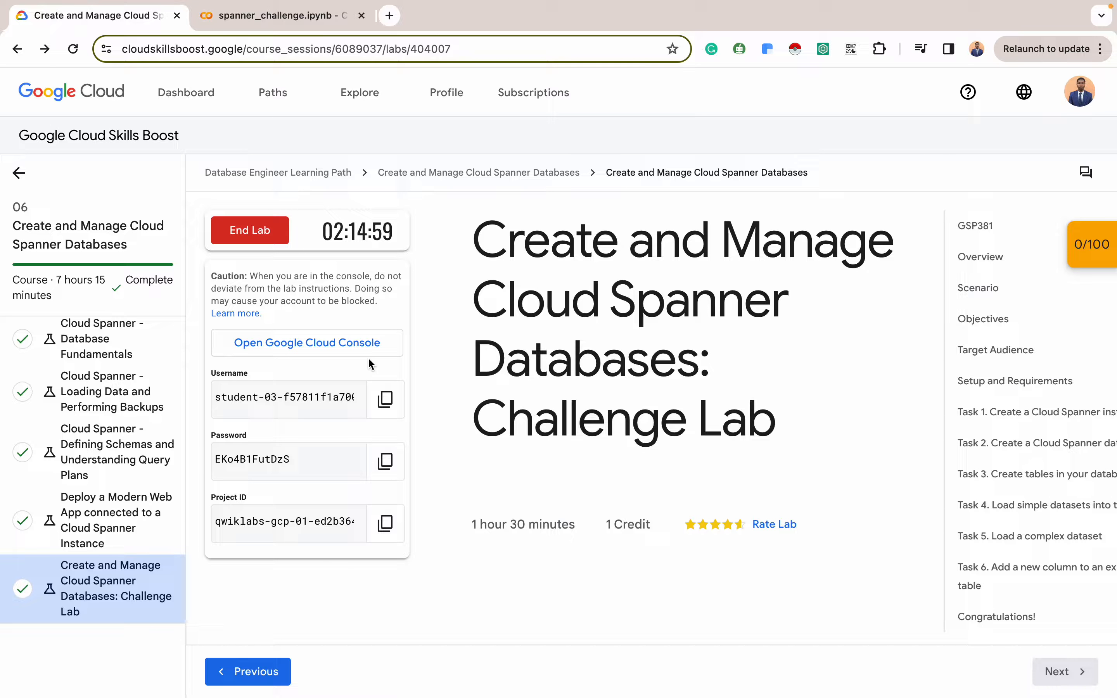
right_click(327, 342)
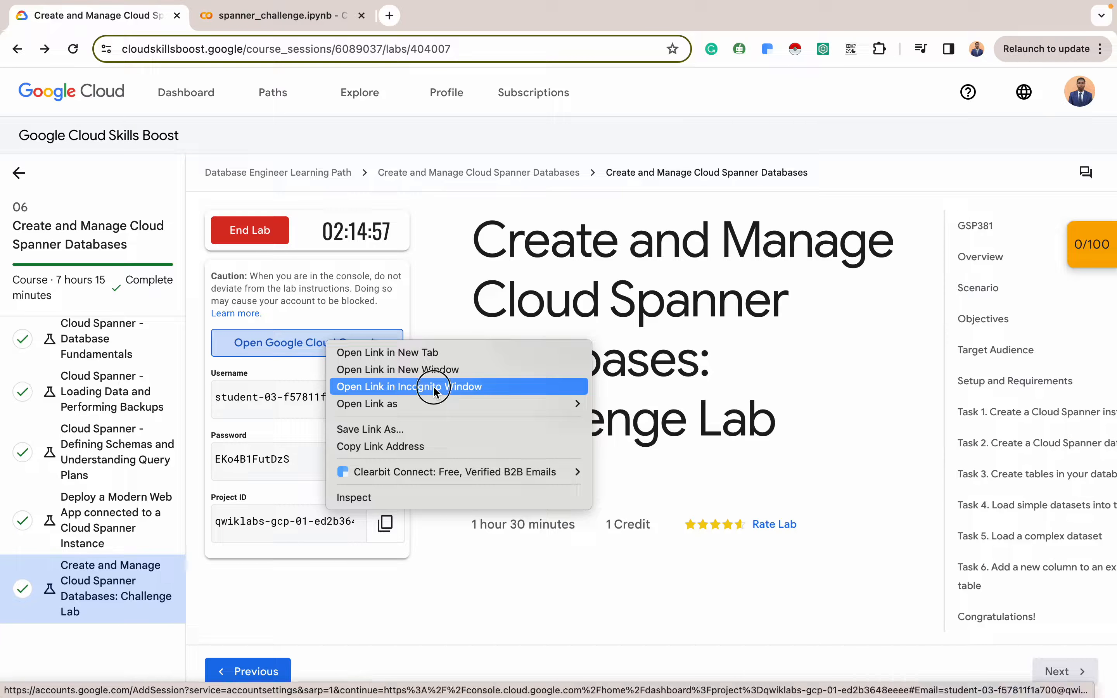
left_click(433, 385)
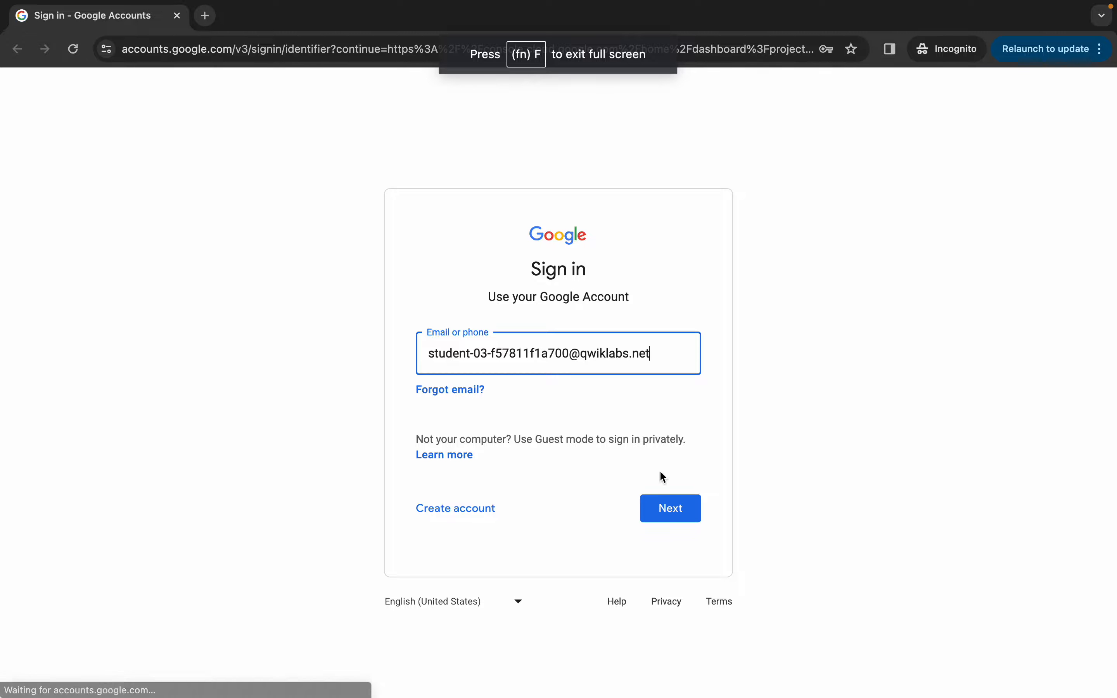
Sign in with the prefilled lab account email and the copied lab password
left_click(677, 512)
key("ctrl+Left")
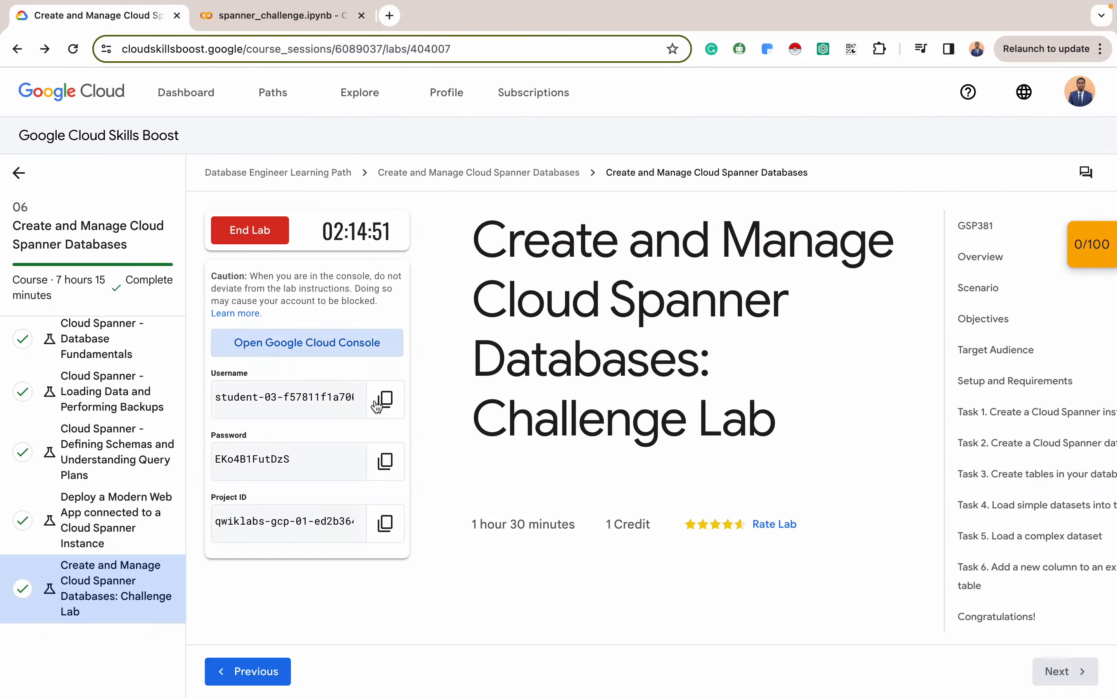
left_click(383, 459)
key("ctrl+Right")
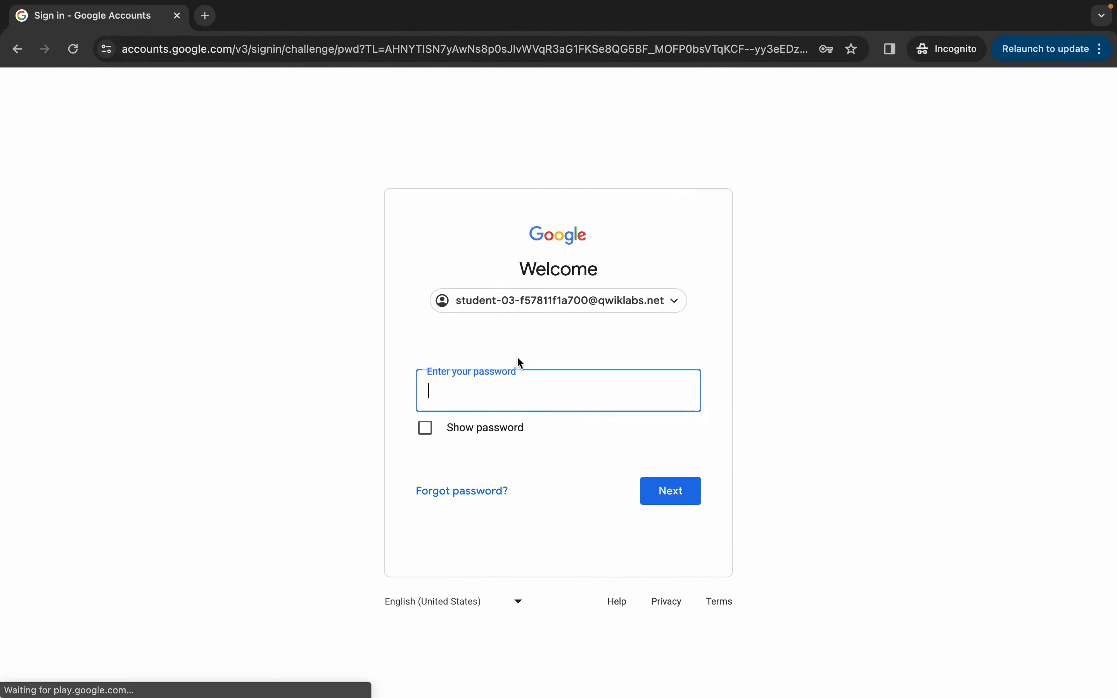
key("super+v")
key("Return")
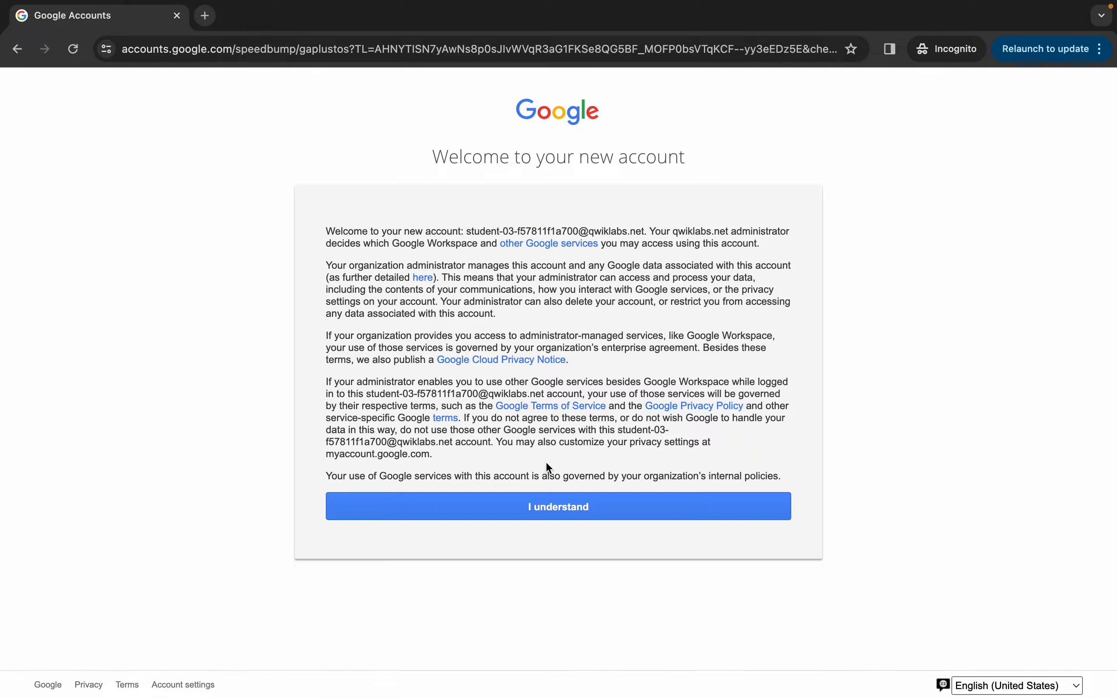
Acknowledge the new-account notice and agree to the Terms of Service
left_click(522, 508)
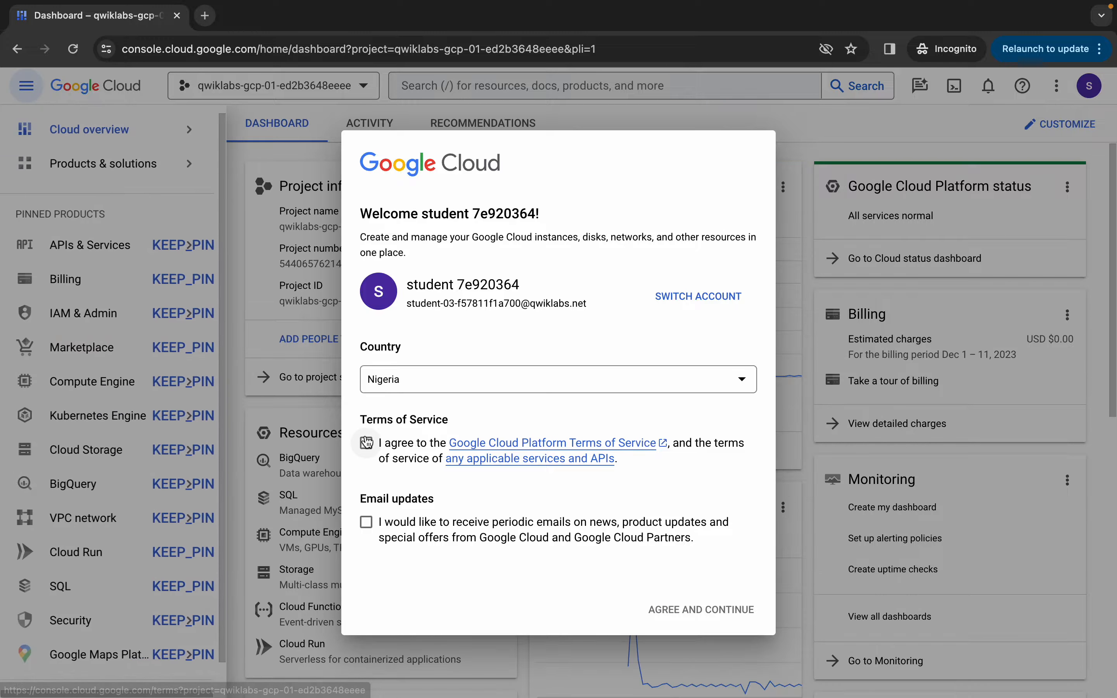
left_click(366, 441)
left_click(675, 606)
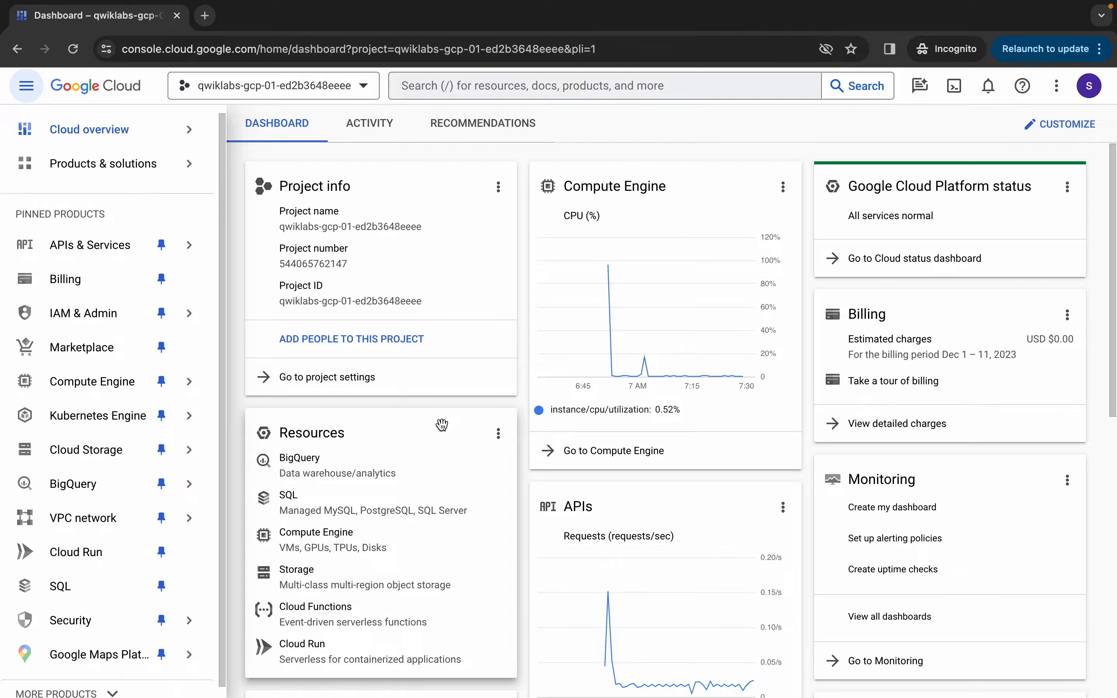
key("ctrl+Left")
scroll(442, 425, "down", 10)
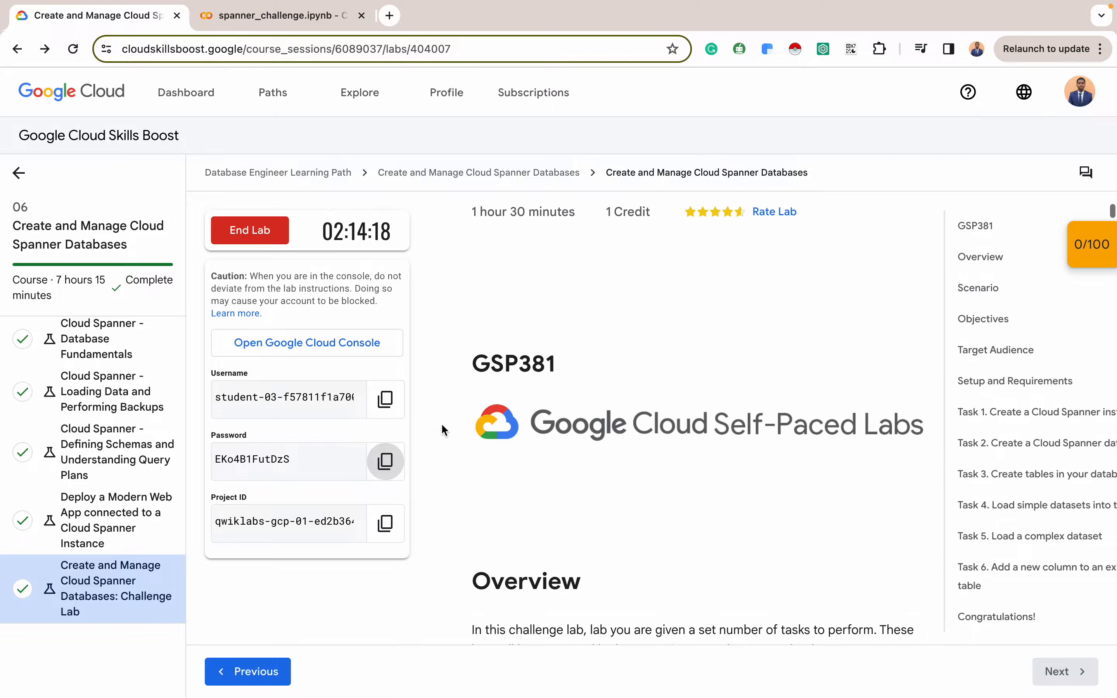
scroll(441, 427, "down", 15)
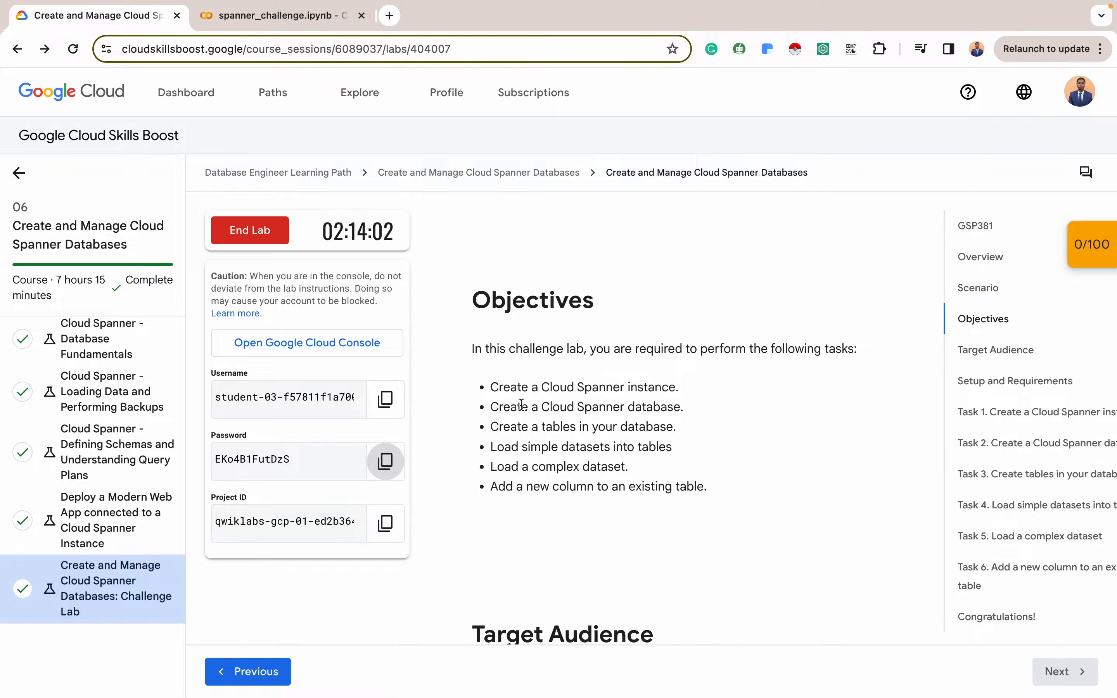
scroll(572, 539, "down", 10)
scroll(572, 539, "down", 9)
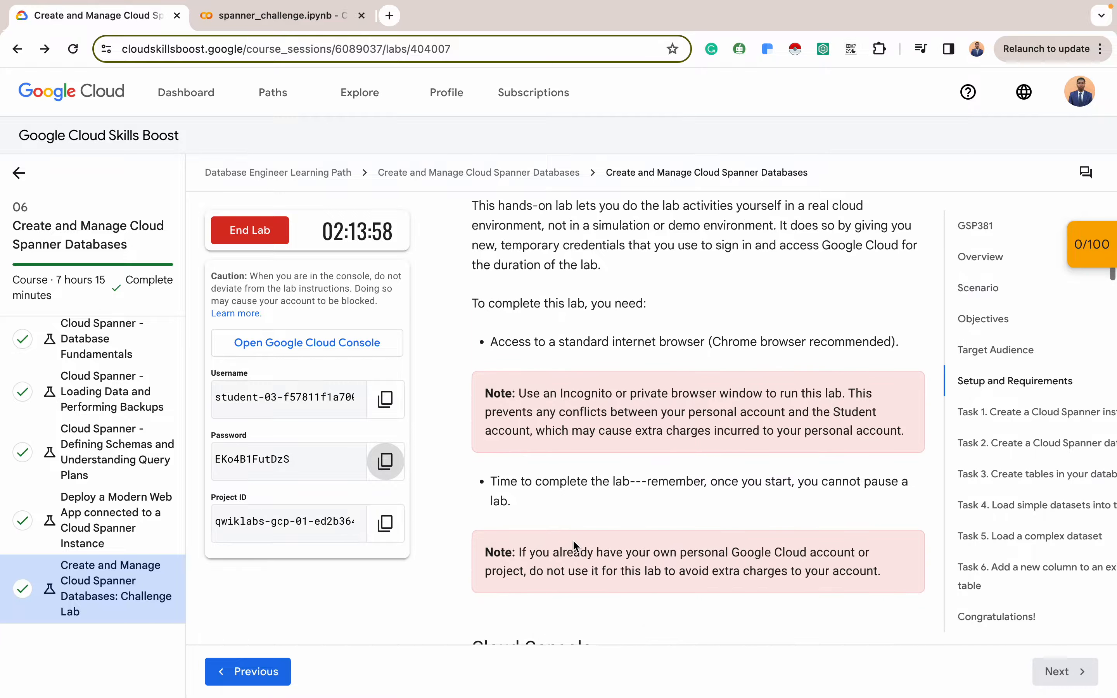
scroll(572, 539, "down", 20)
scroll(572, 543, "down", 20)
scroll(572, 540, "down", 2)
scroll(575, 538, "up", 3)
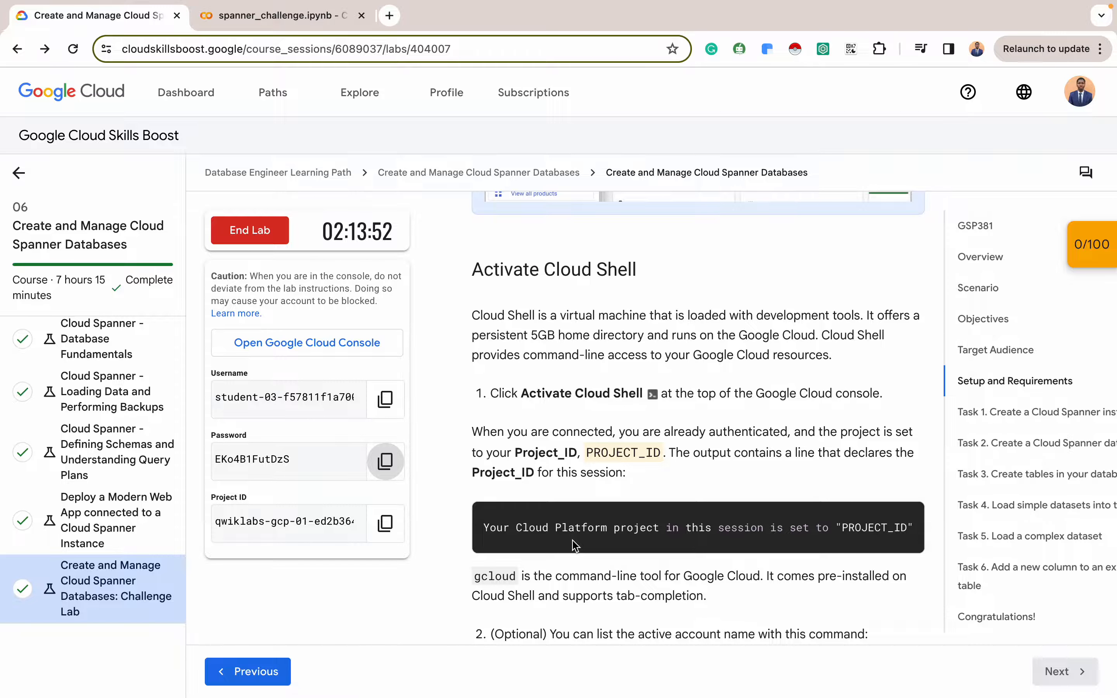
key("ctrl+Right")
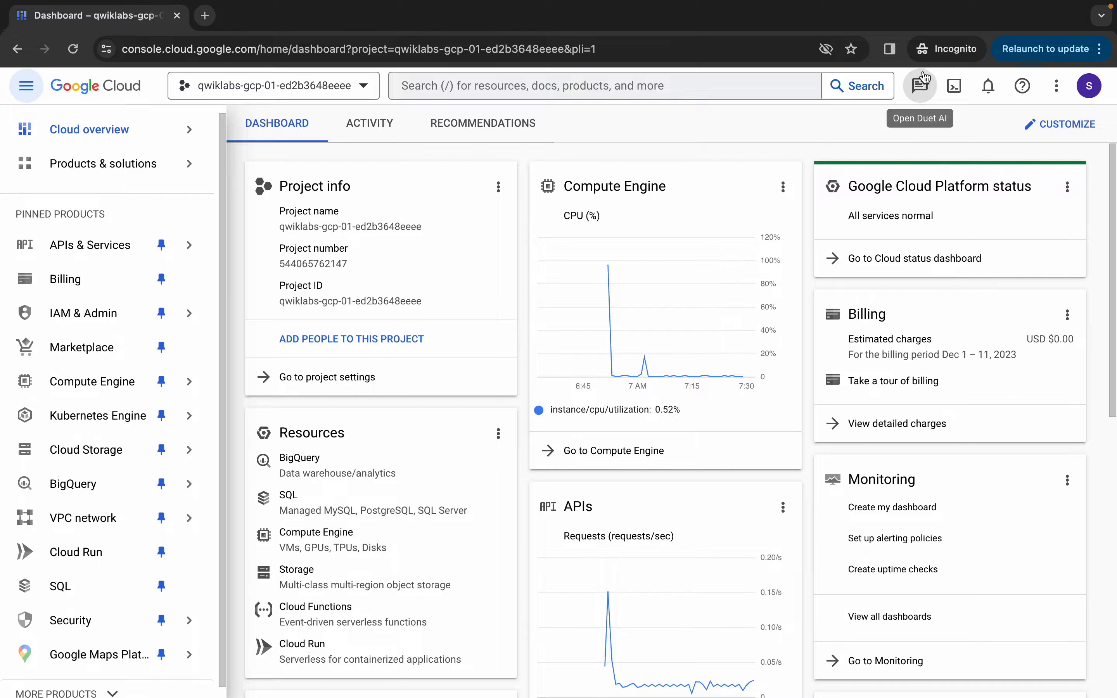
Start a Cloud Shell session in an enlarged terminal panel
left_click(954, 85)
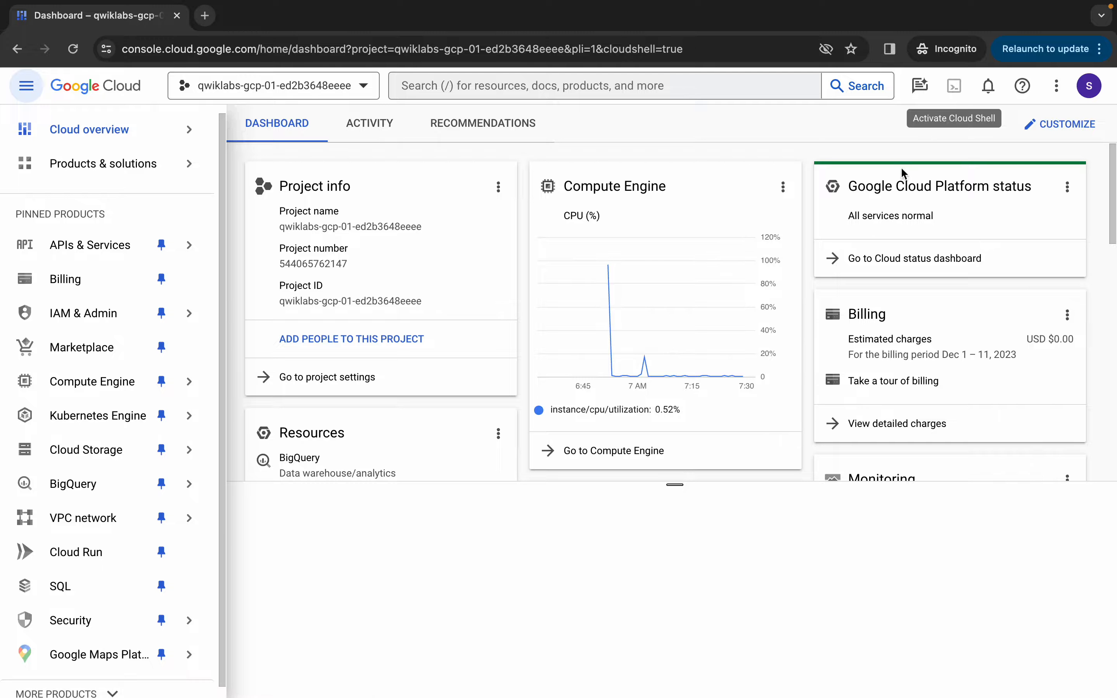
left_click_drag(675, 484, 678, 301)
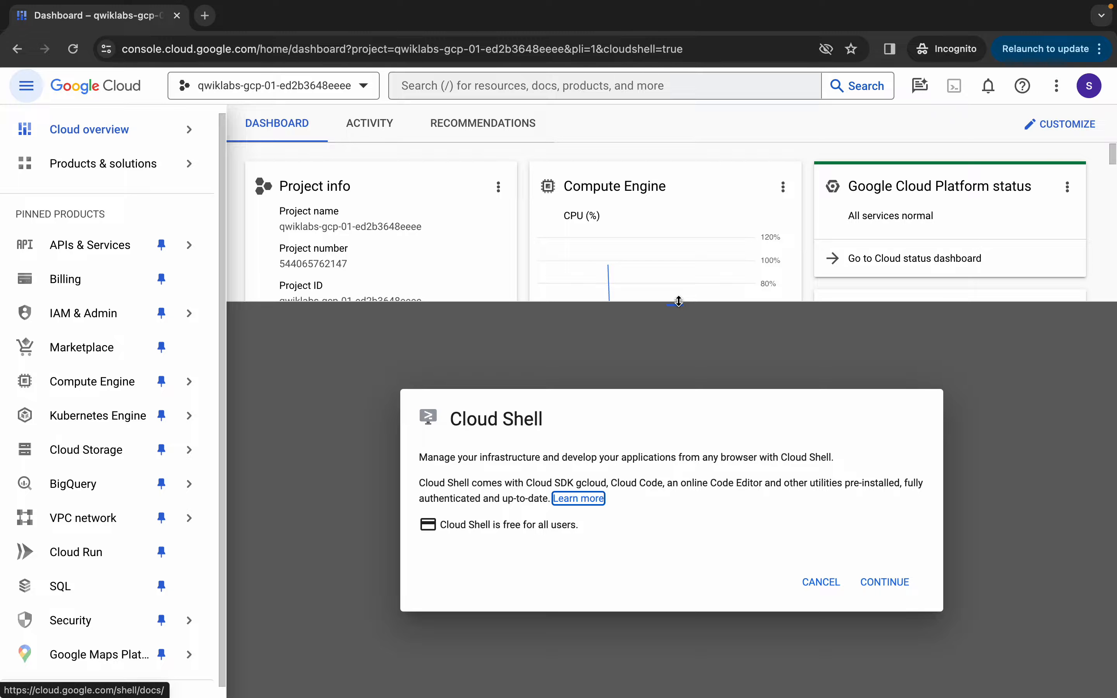
left_click(881, 584)
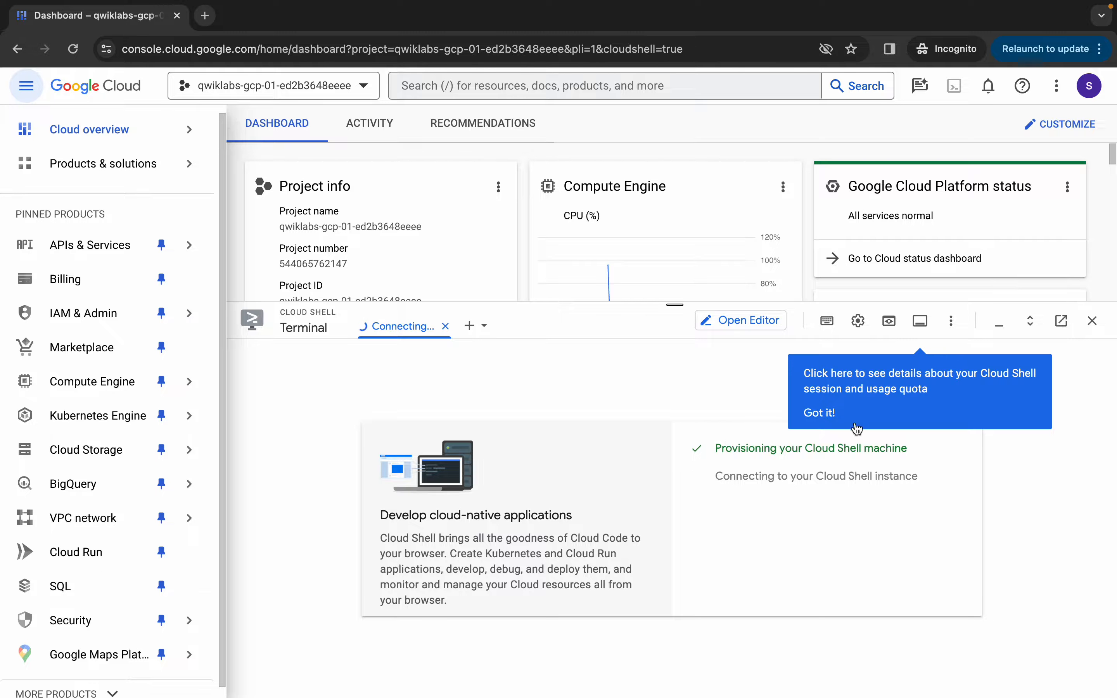
left_click(819, 412)
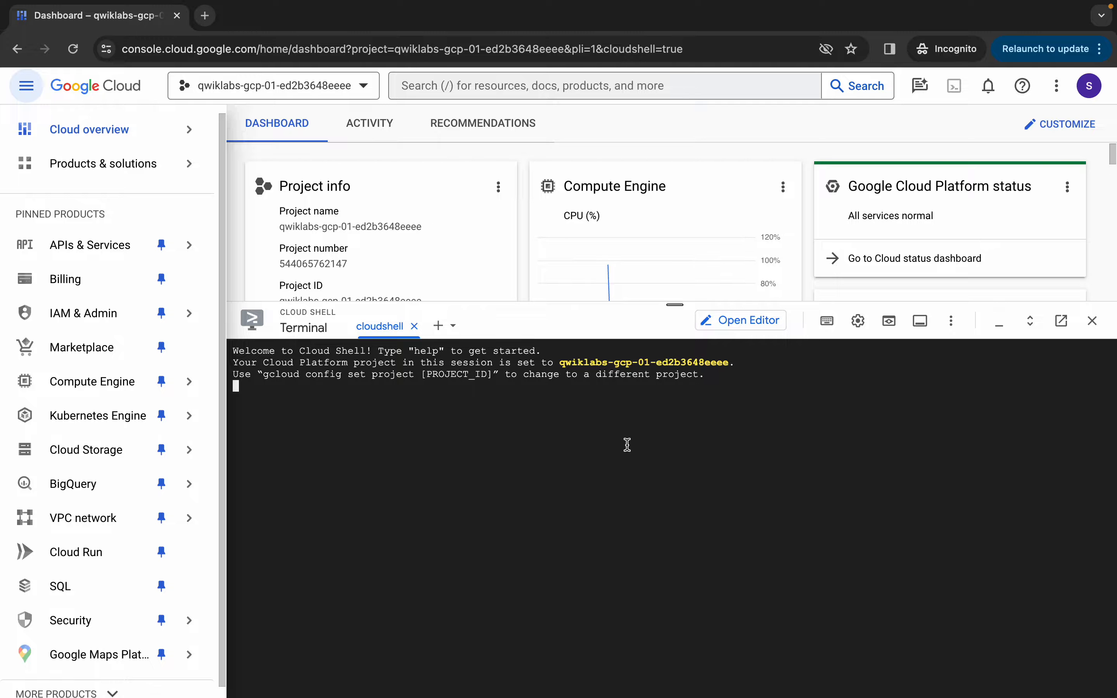
Run gcloud auth list with authorization, then gcloud config list project
type("gcloud ")
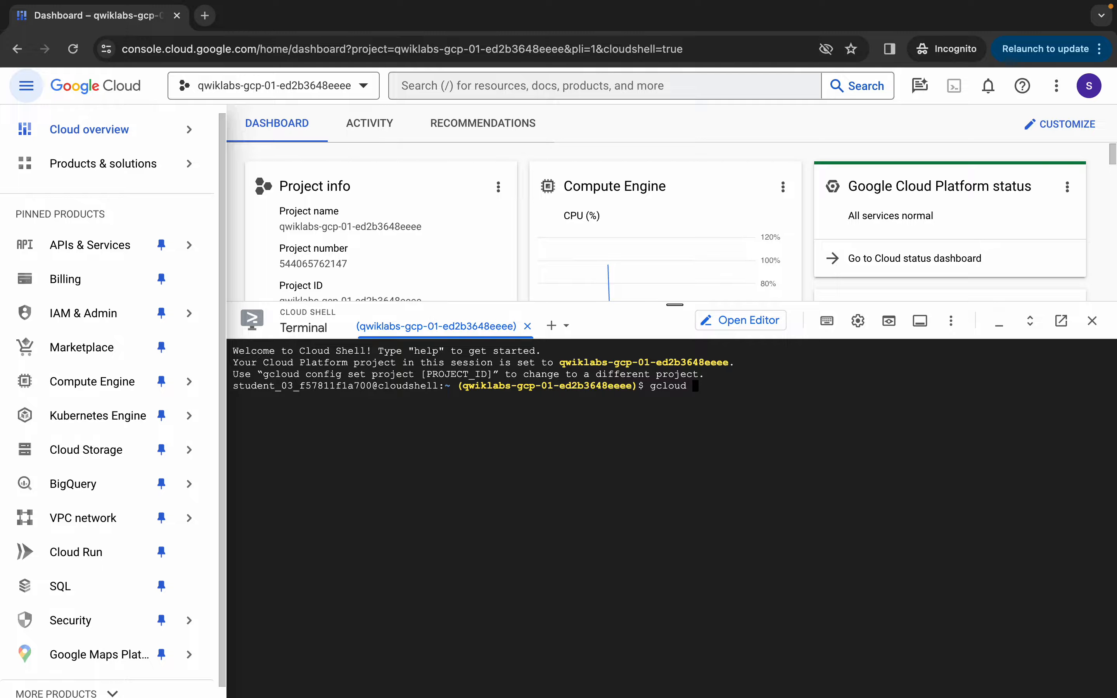
type("auth list")
key("Return")
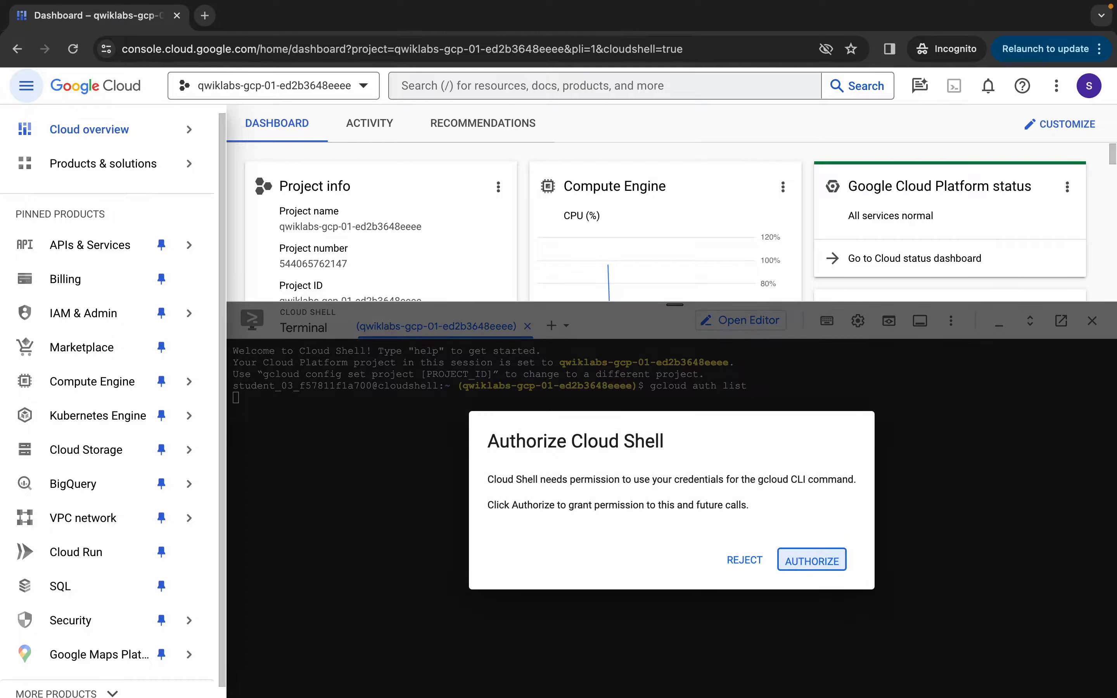
key("Return")
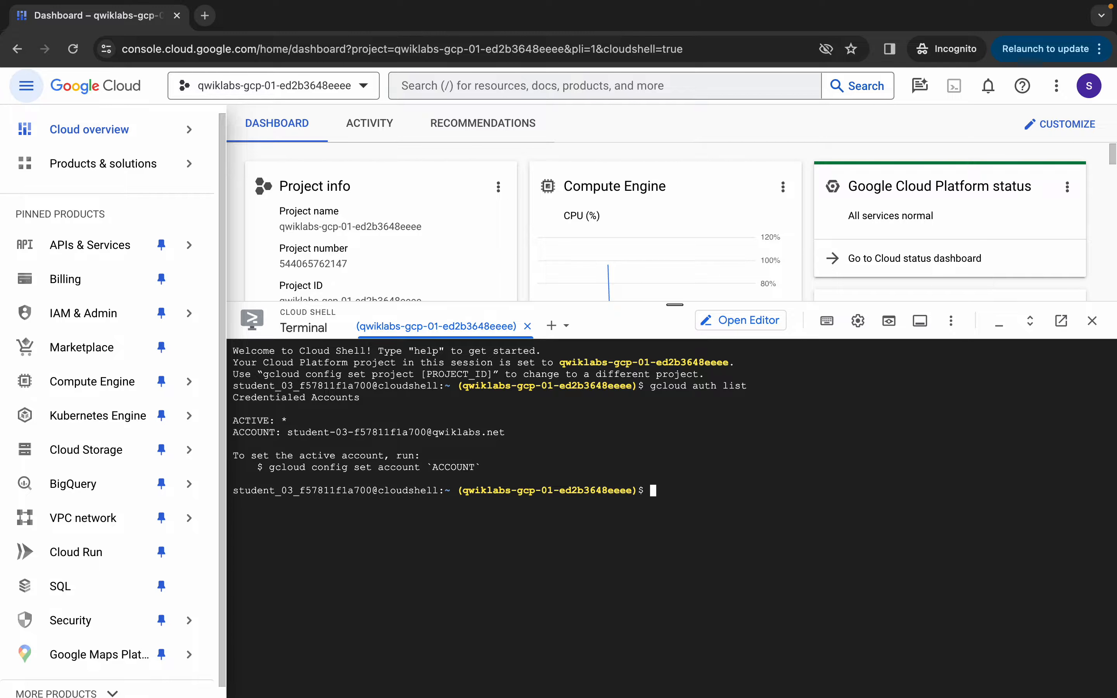
type("gcloud config list project")
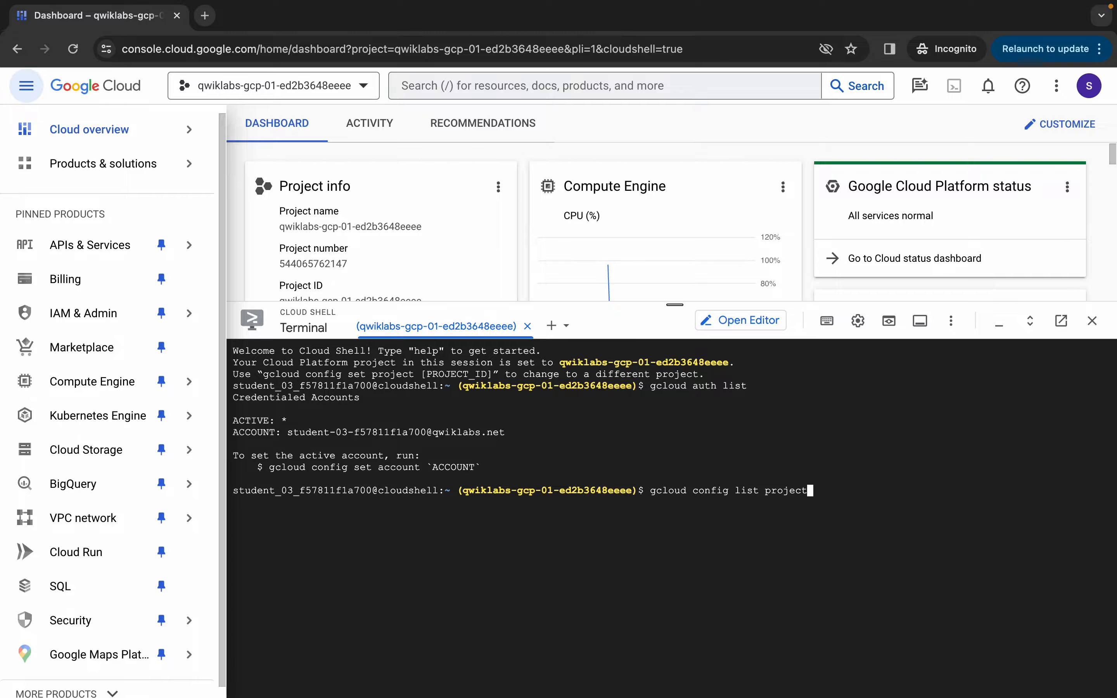
key("Return")
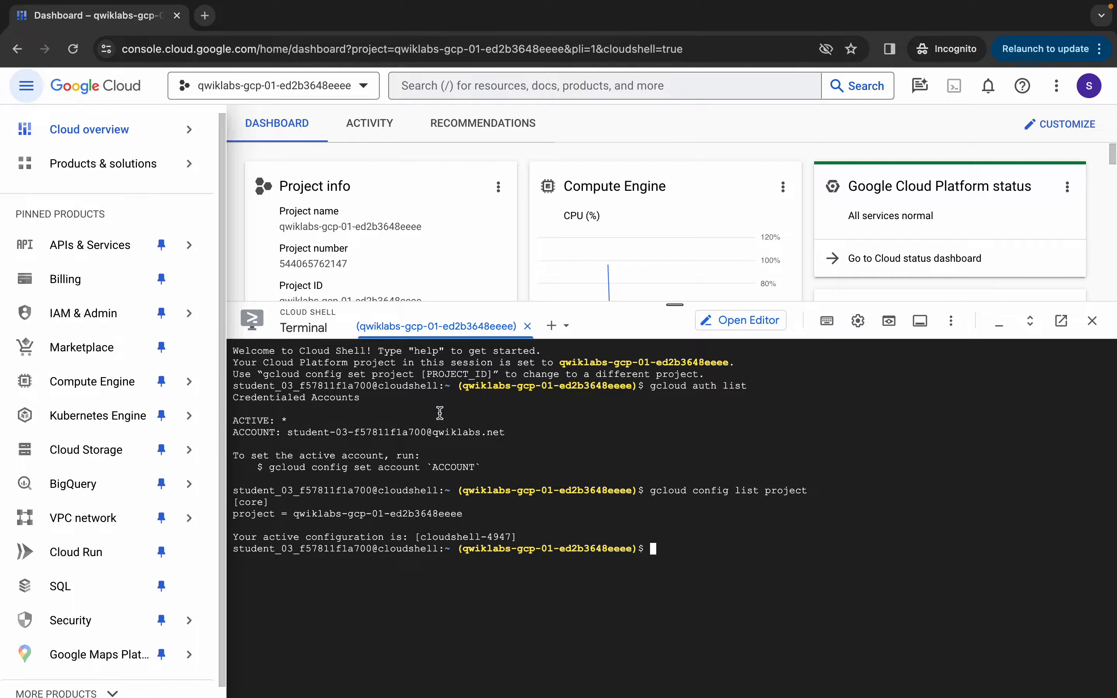
key("super+Tab")
scroll(639, 406, "down", 6)
Scroll the lab to Task 1's banking-ops-instance settings and example gcloud create command
scroll(639, 406, "down", 10)
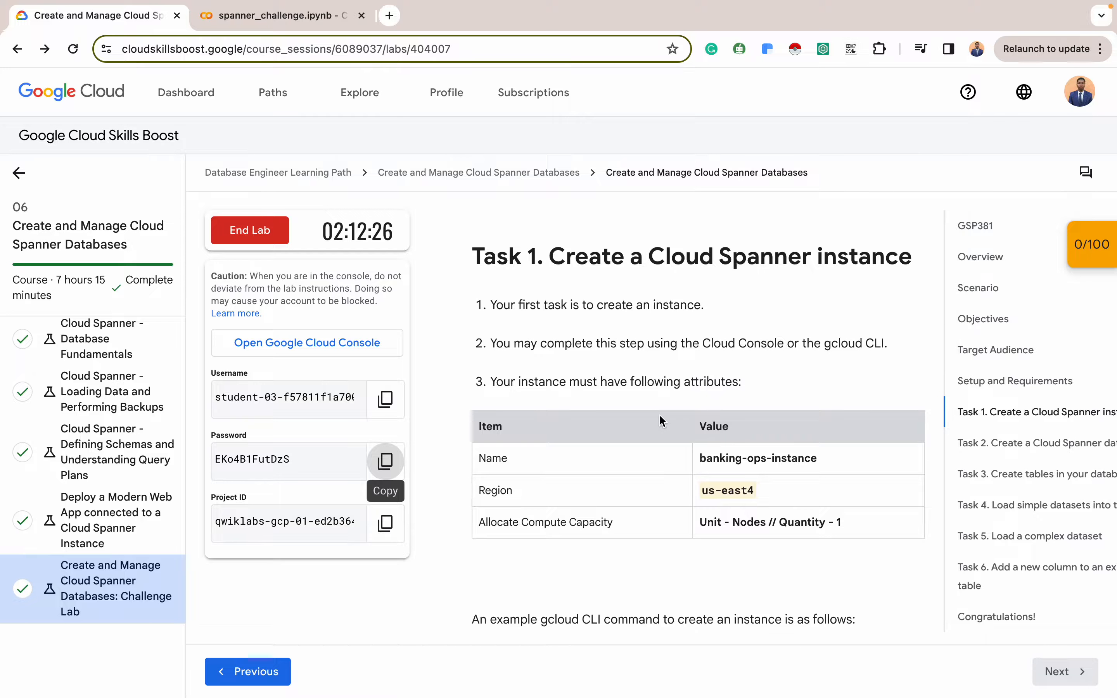
scroll(659, 414, "down", 5)
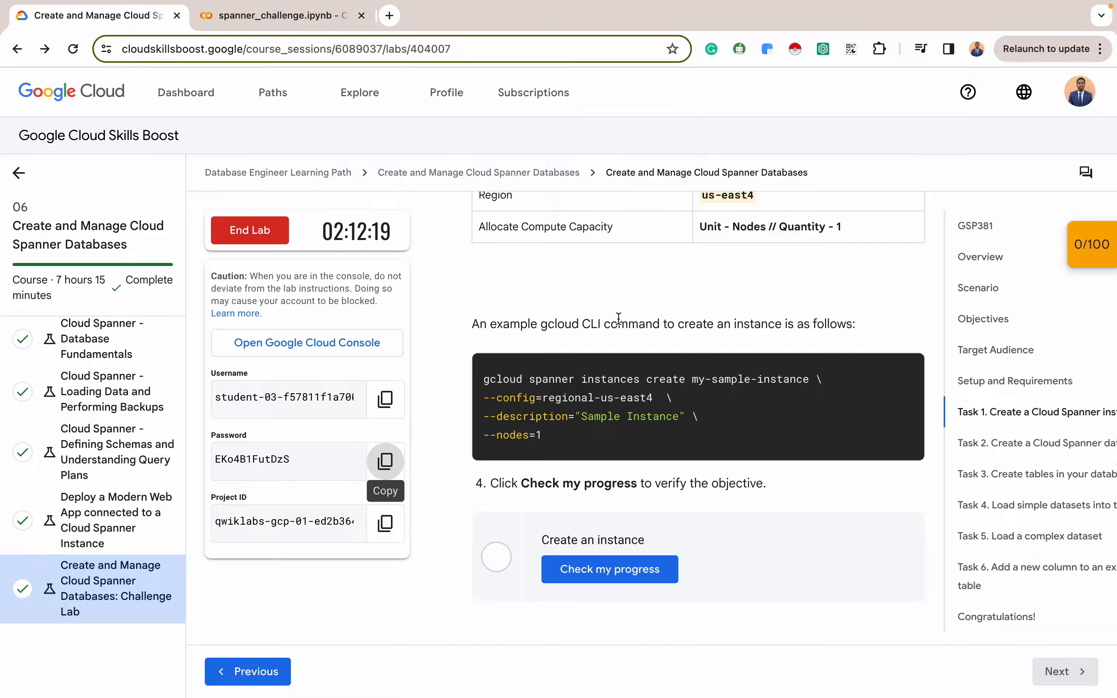
scroll(619, 318, "up", 1)
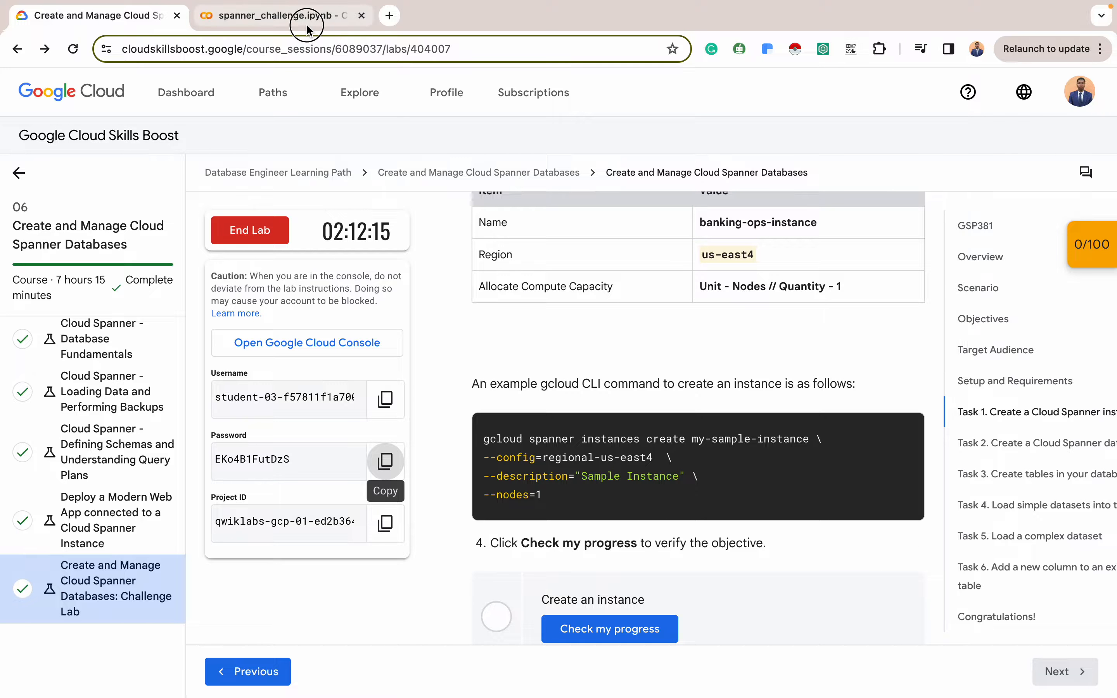
Compare the notebook's instance-create cell with the lab and copy the required region us-east4
left_click(314, 16)
left_click(330, 227)
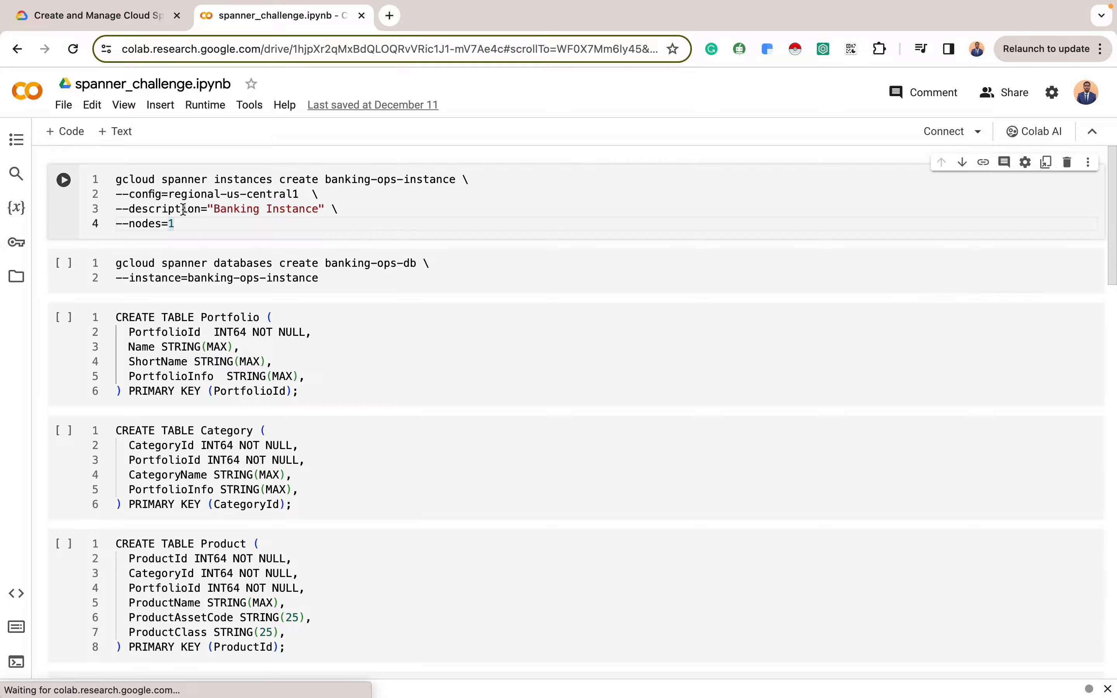
left_click(124, 15)
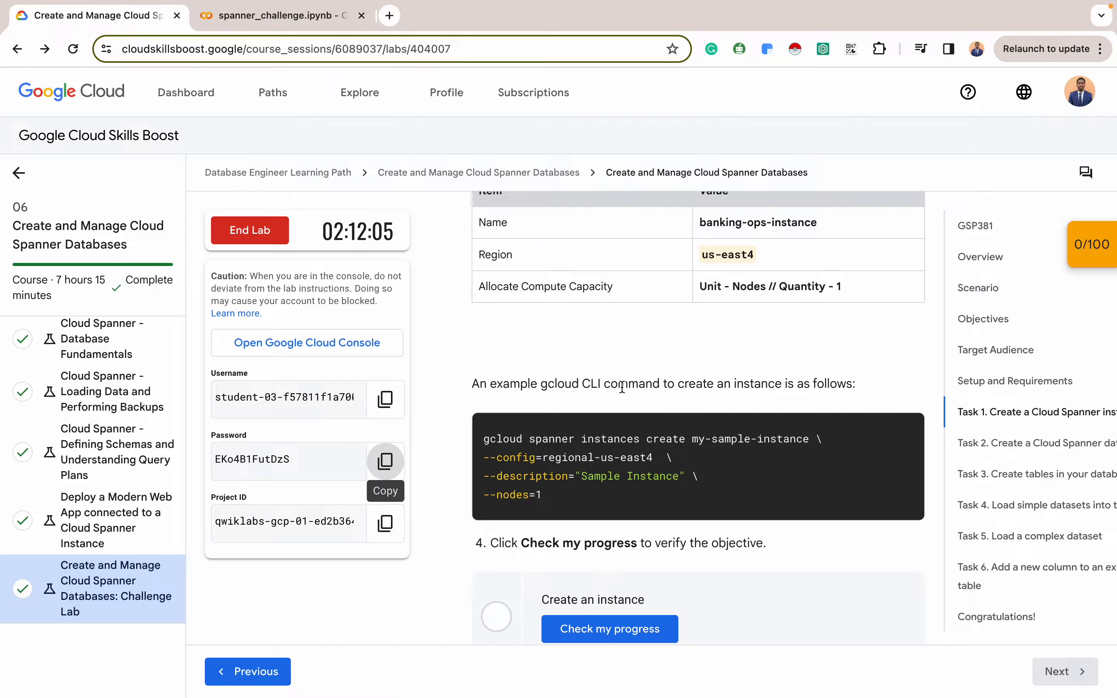
scroll(622, 387, "up", 2)
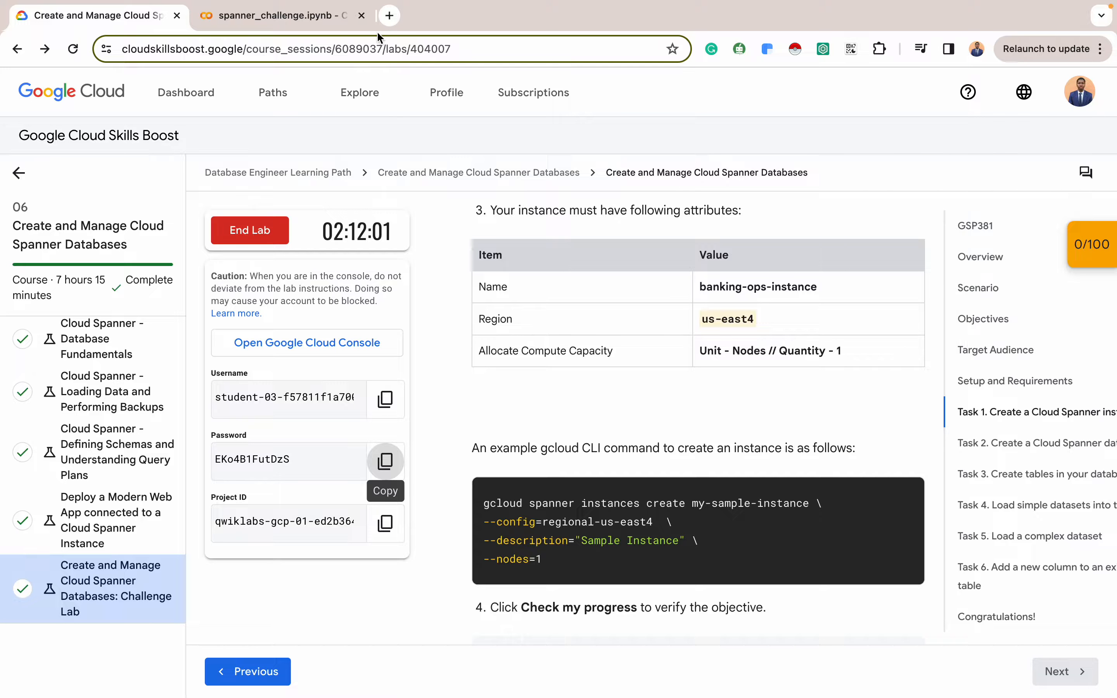
left_click(277, 15)
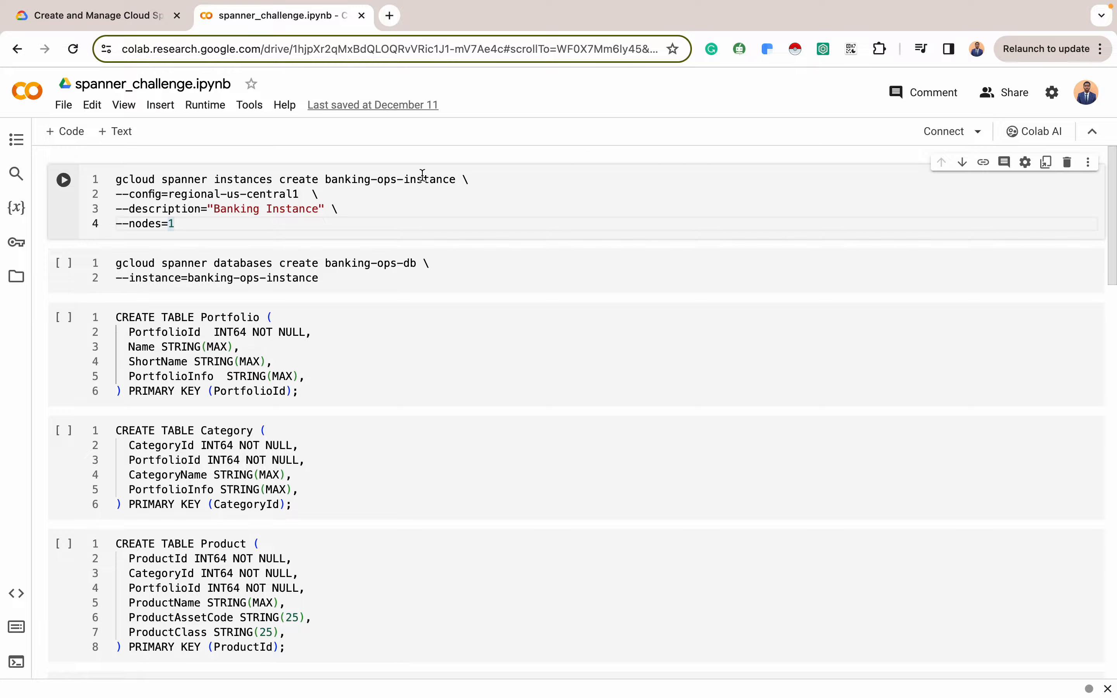
left_click(118, 19)
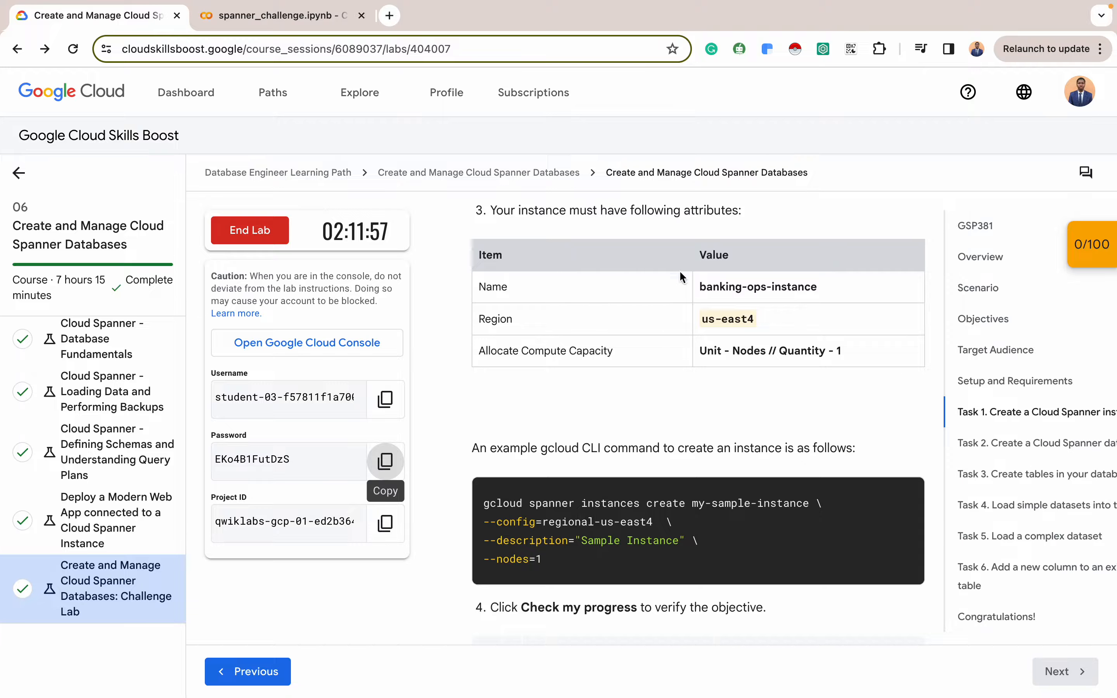
triple_click(739, 322)
key("ctrl+c")
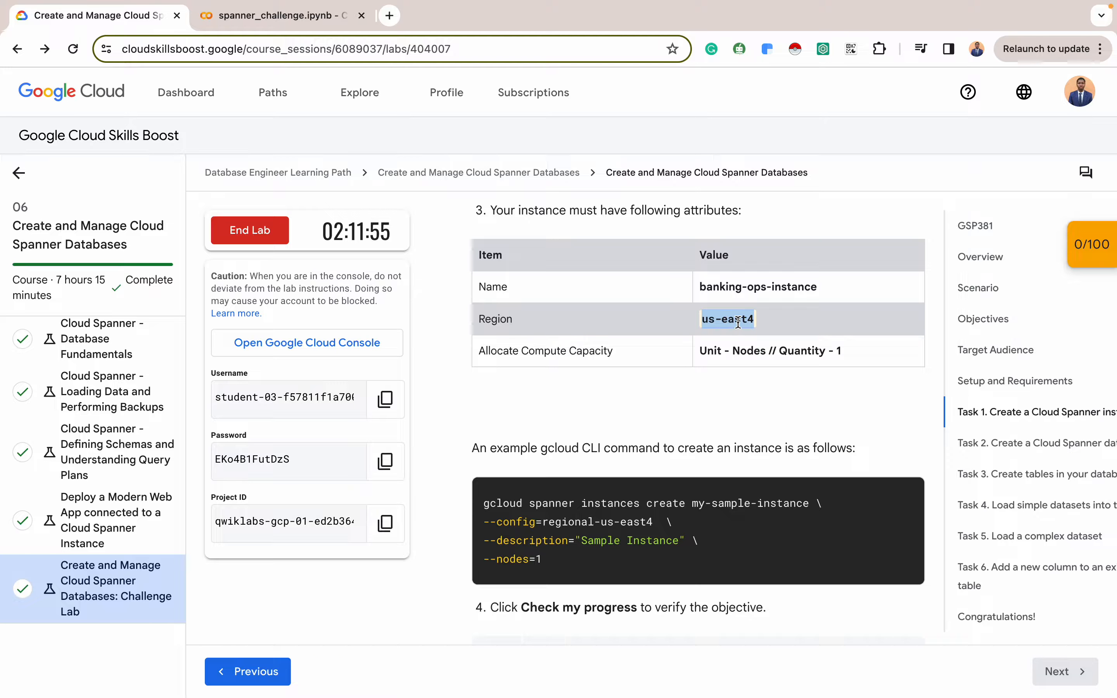
Replace us-central1 with us-east4 in the notebook command and copy the whole command
left_click(307, 22)
left_click_drag(228, 194, 301, 193)
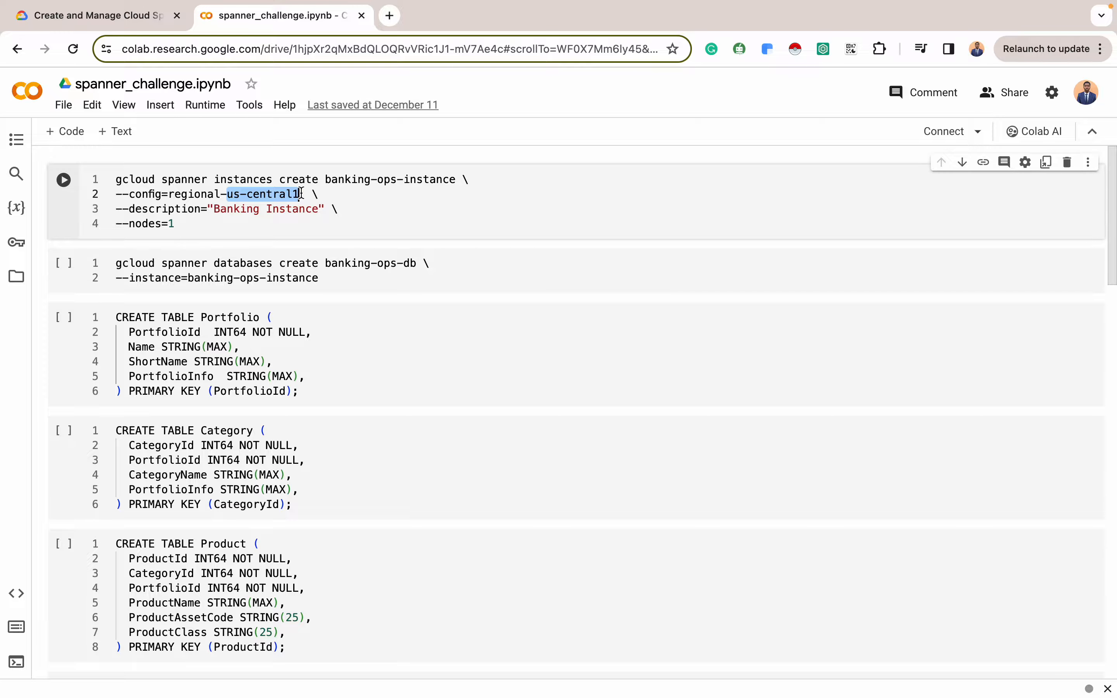
key("ctrl+v")
key("BackSpace")
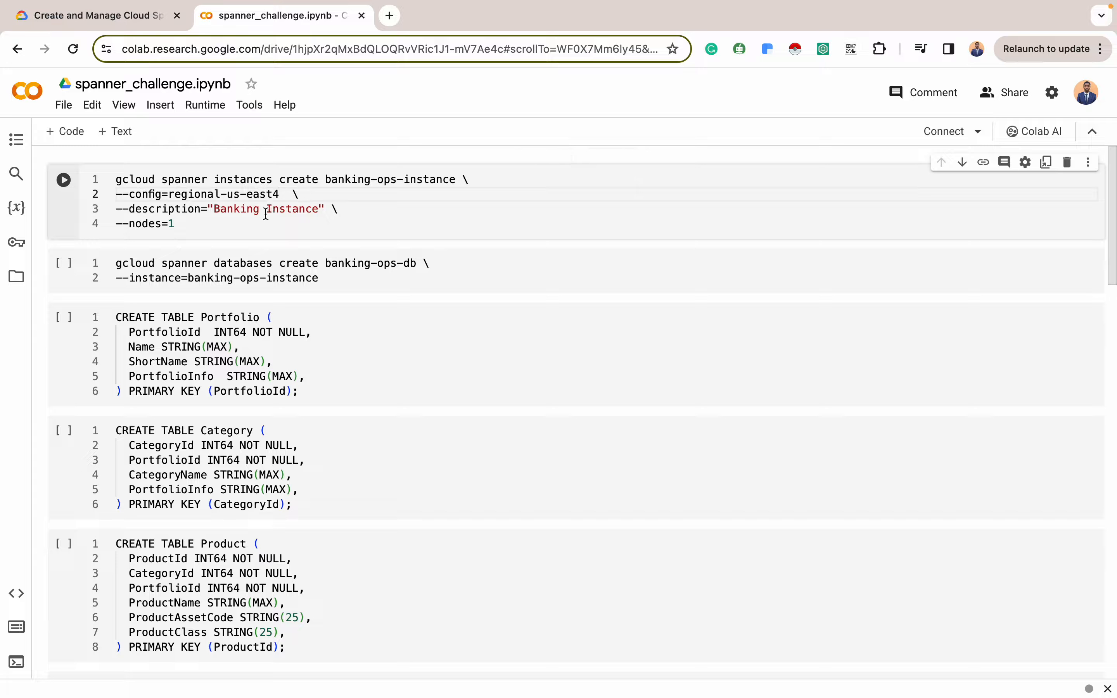
left_click(117, 21)
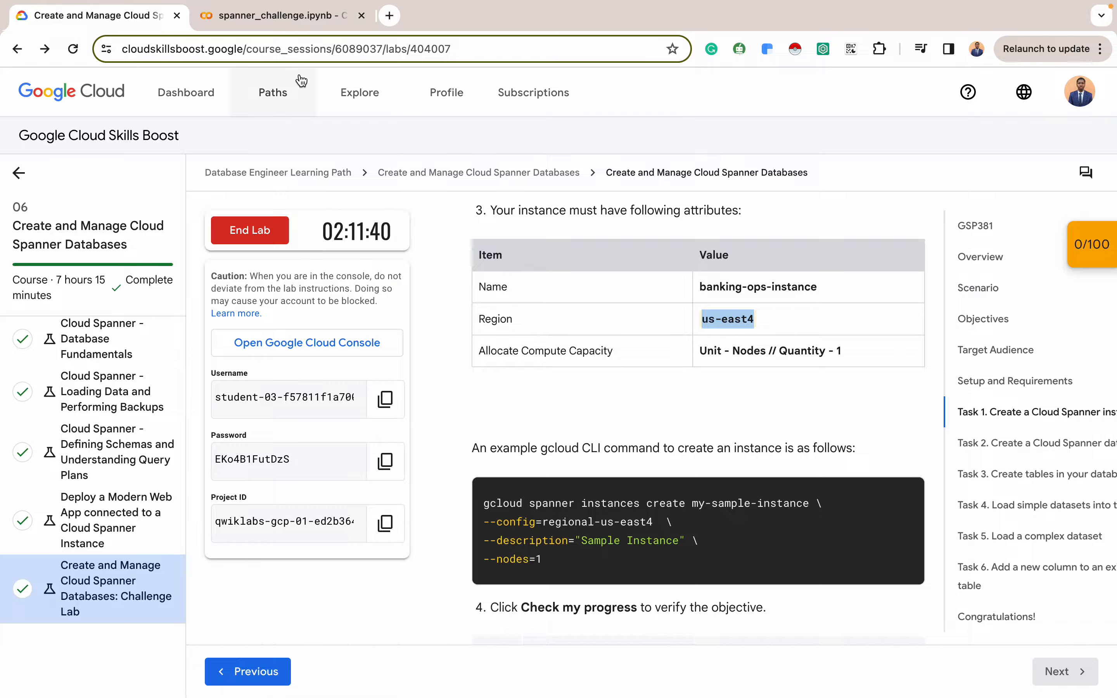
left_click(268, 17)
left_click_drag(192, 223, 93, 164)
key("super+c")
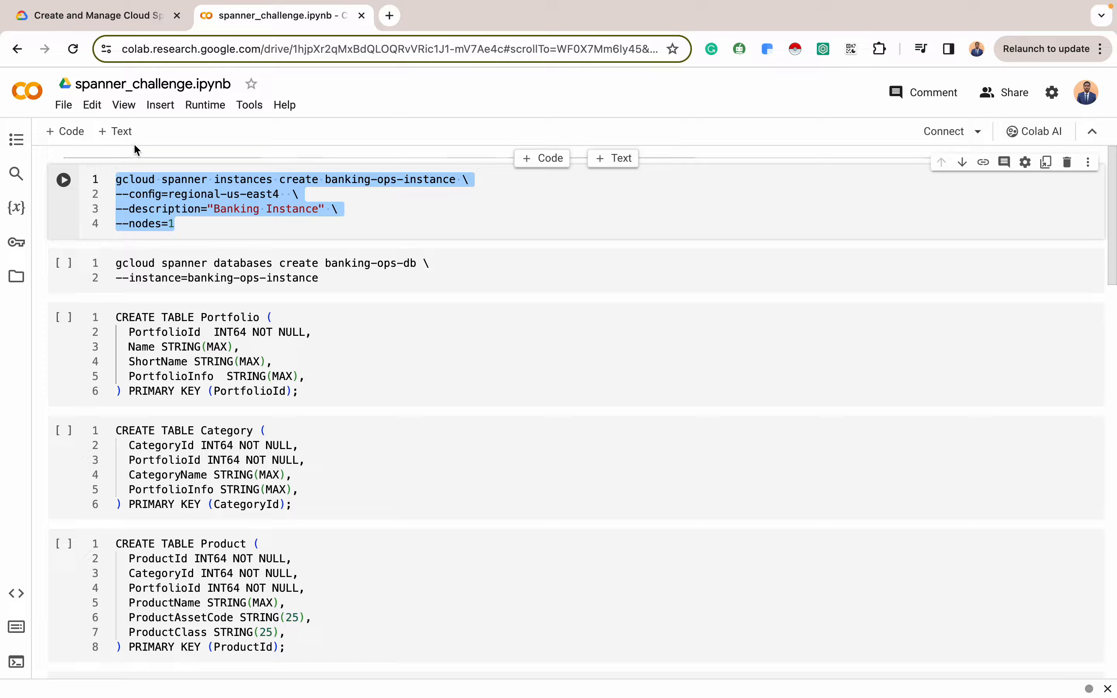
left_click(92, 15)
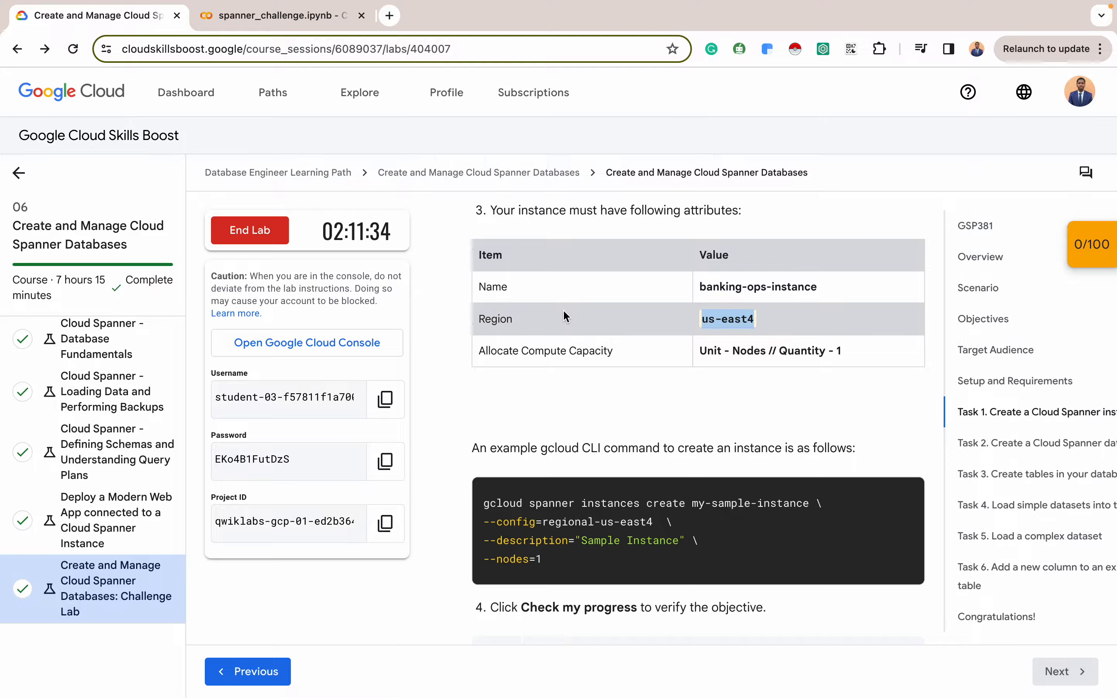
key("ctrl+Right")
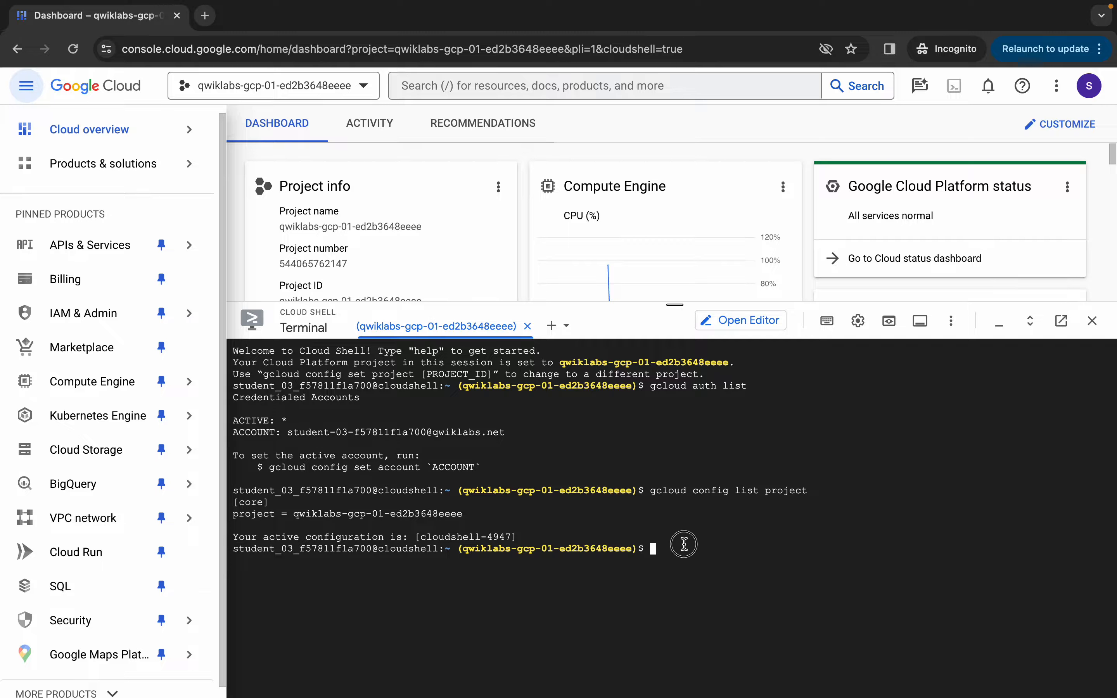
Run the gcloud command creating banking-ops-instance in us-east4 with 1 node
key("super+v")
key("Return")
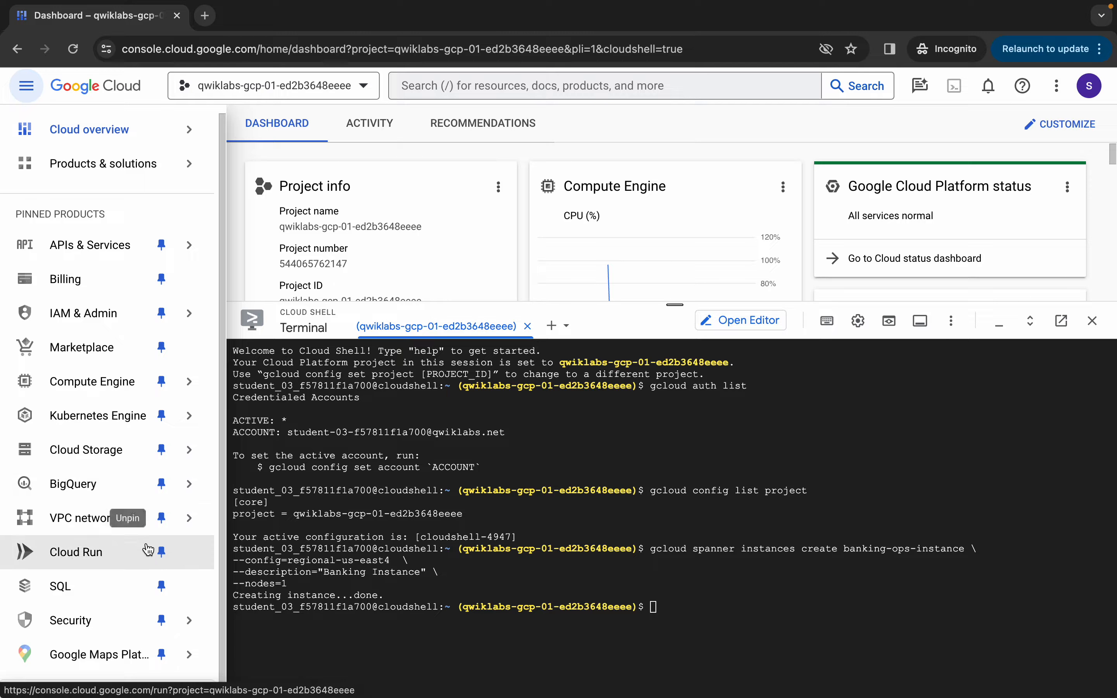
scroll(148, 549, "down", 1)
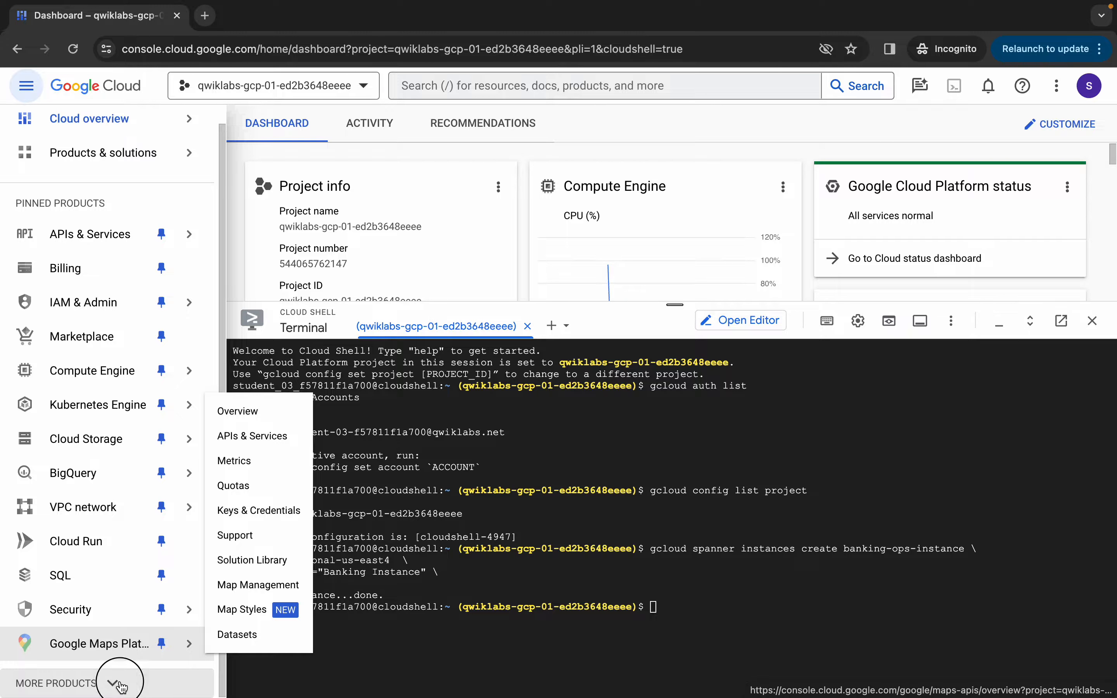
Open Spanner and the banking-ops-instance overview page
left_click(121, 682)
scroll(121, 687, "down", 15)
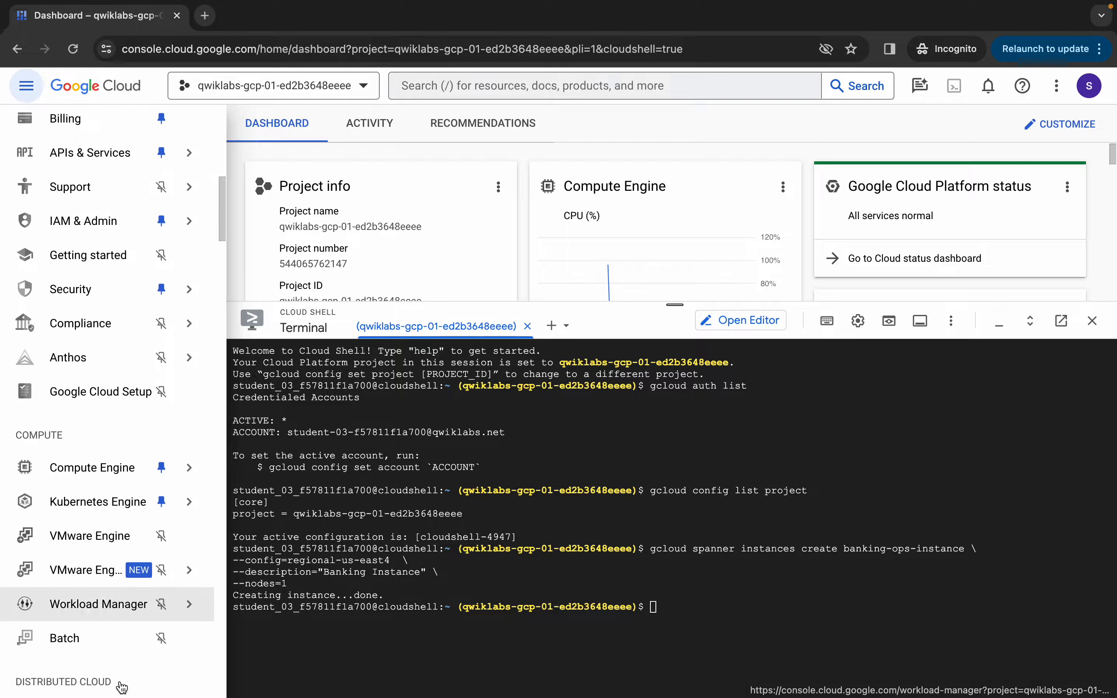
scroll(121, 687, "down", 10)
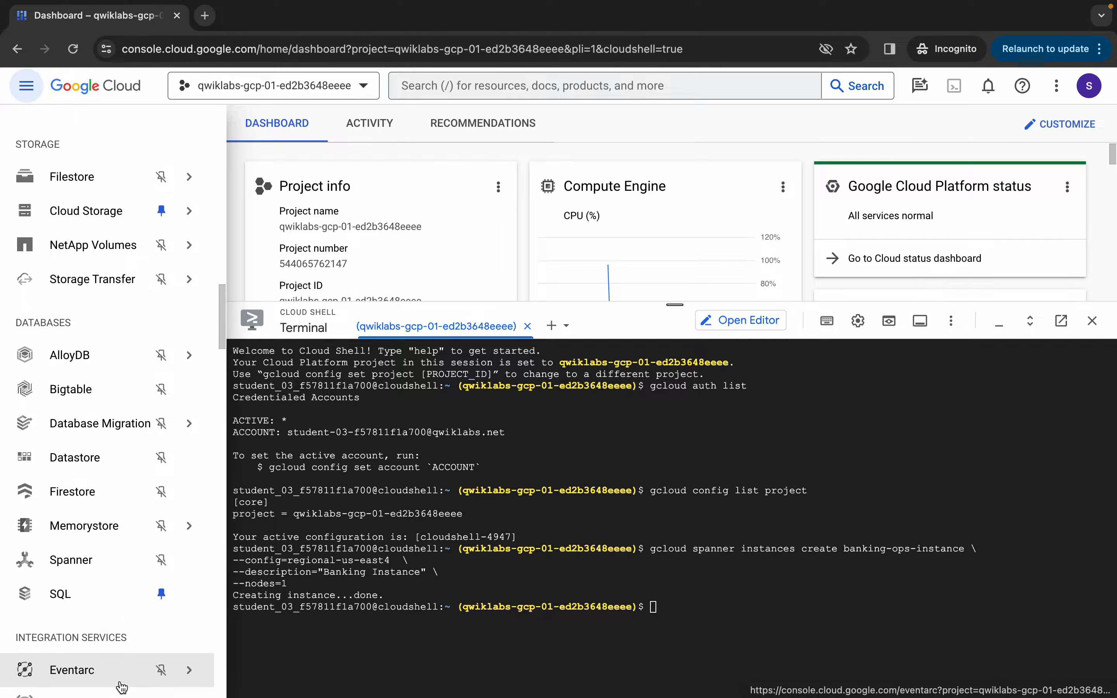
left_click(90, 467)
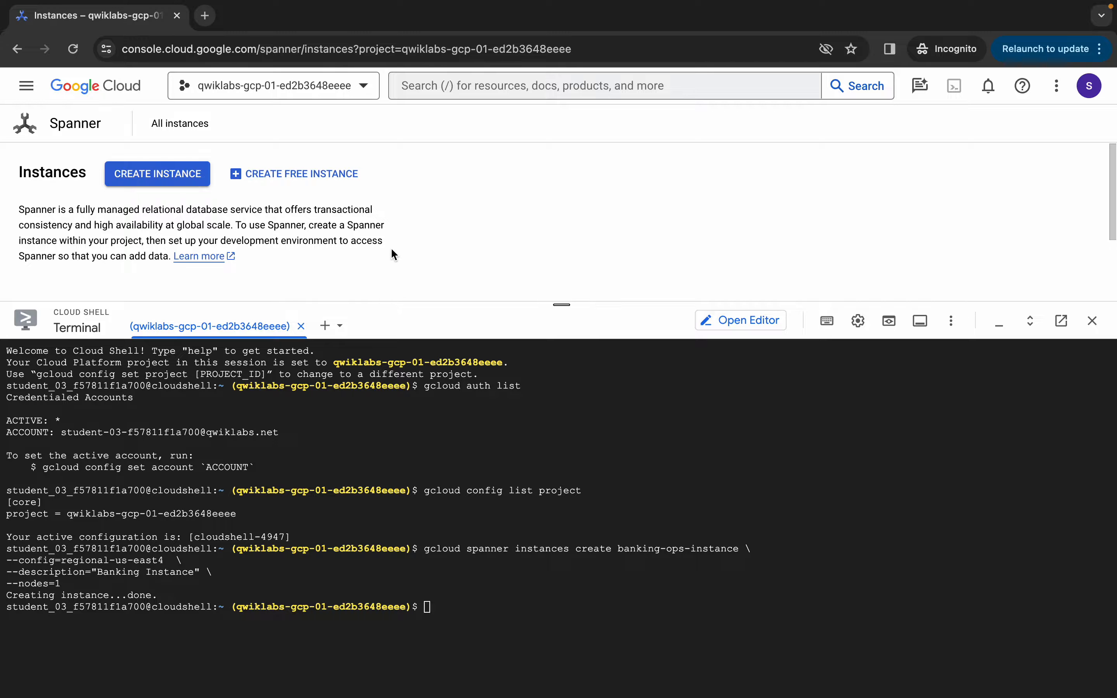
scroll(392, 254, "down", 2)
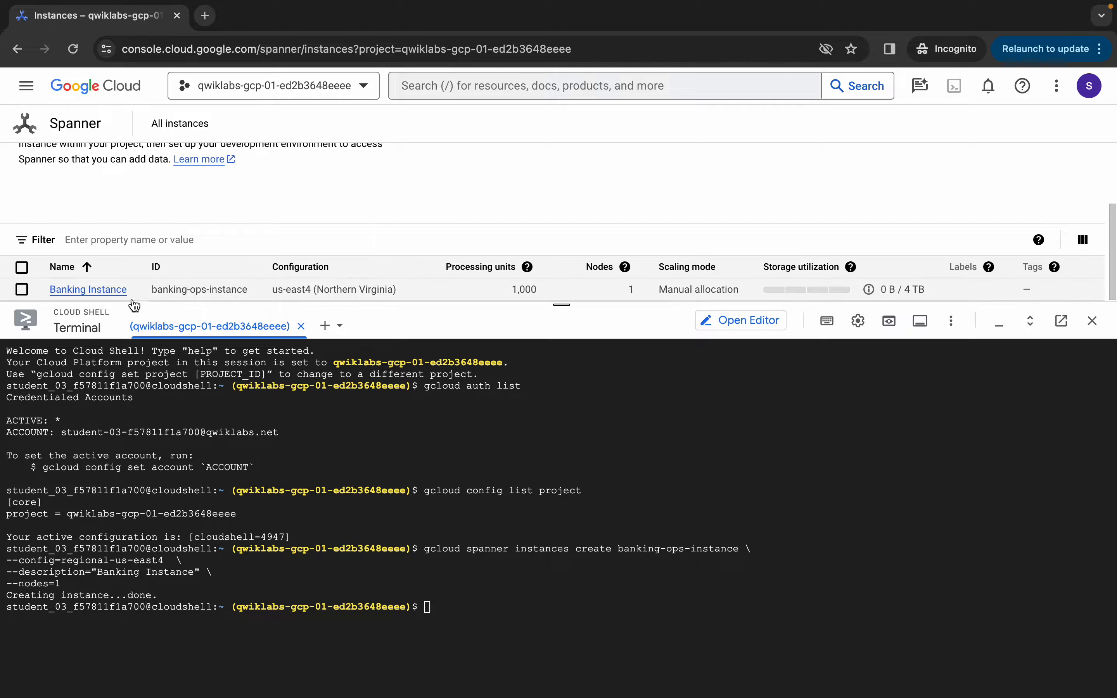
left_click(111, 291)
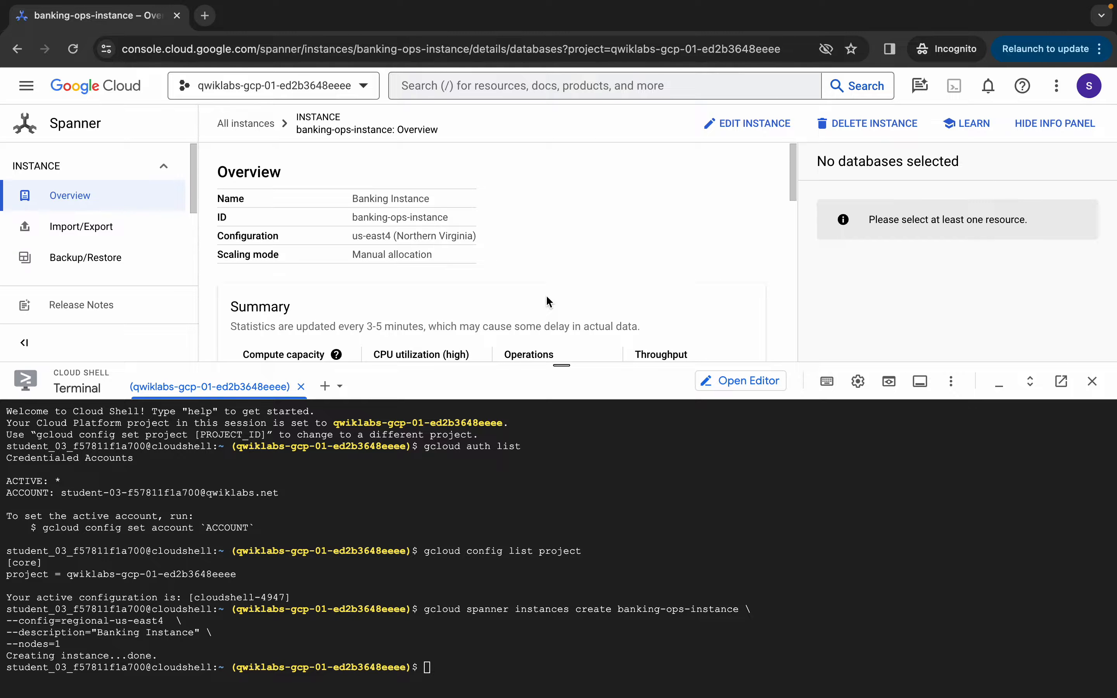
key("ctrl+Left")
Verify Task 1's instance creation and scroll to Task 2's banking-ops-db requirement
scroll(764, 389, "down", 5)
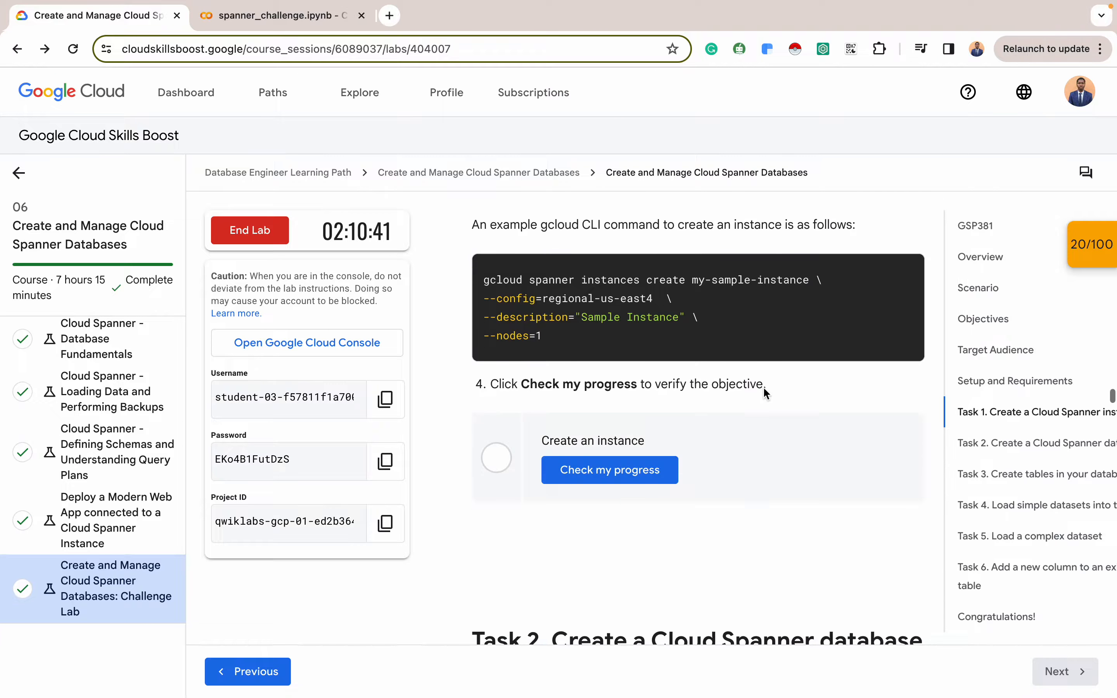
scroll(762, 387, "down", 1)
left_click(613, 280)
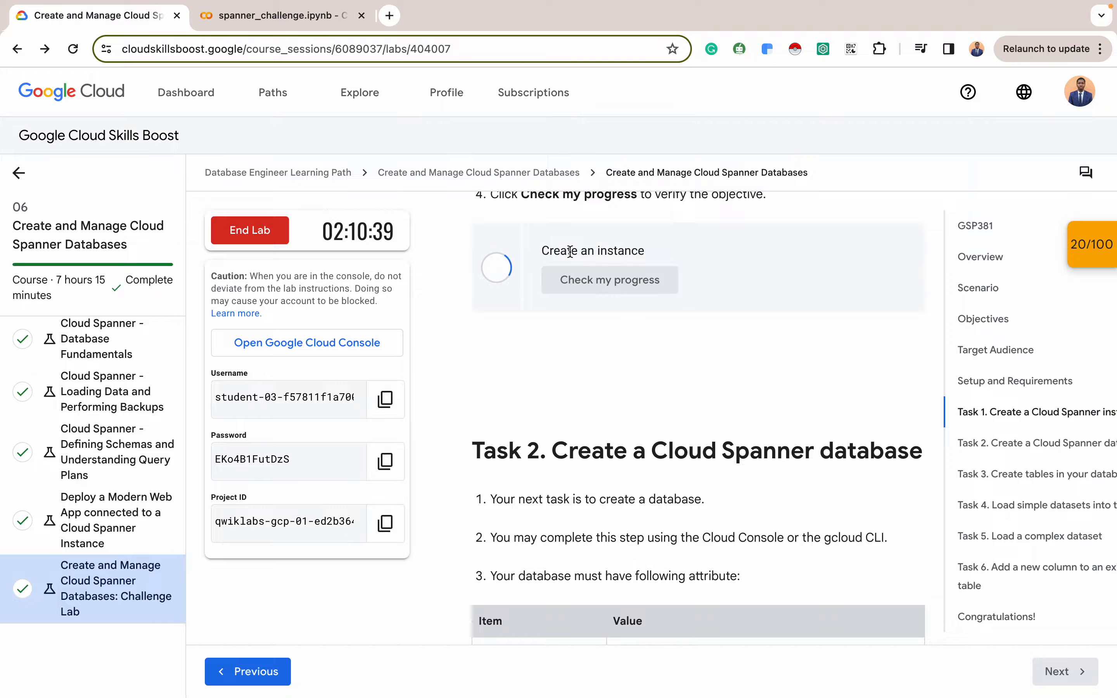
scroll(633, 244, "down", 4)
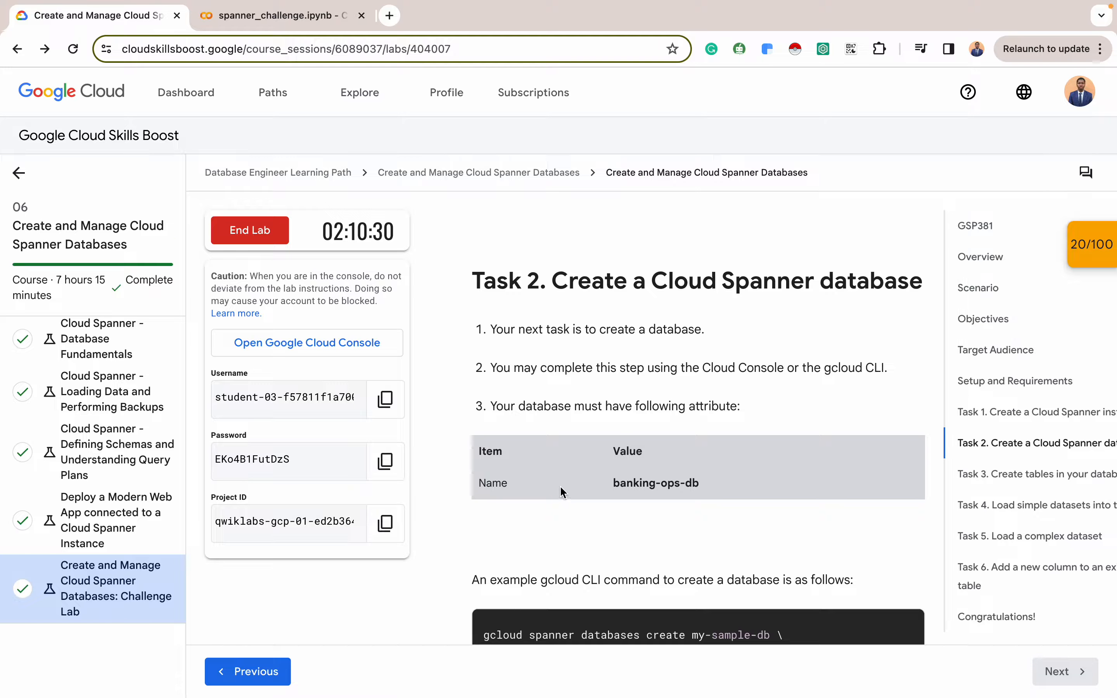
Copy the banking-ops-db create command from the notebook's second cell into focus for Cloud Shell
left_click(263, 21)
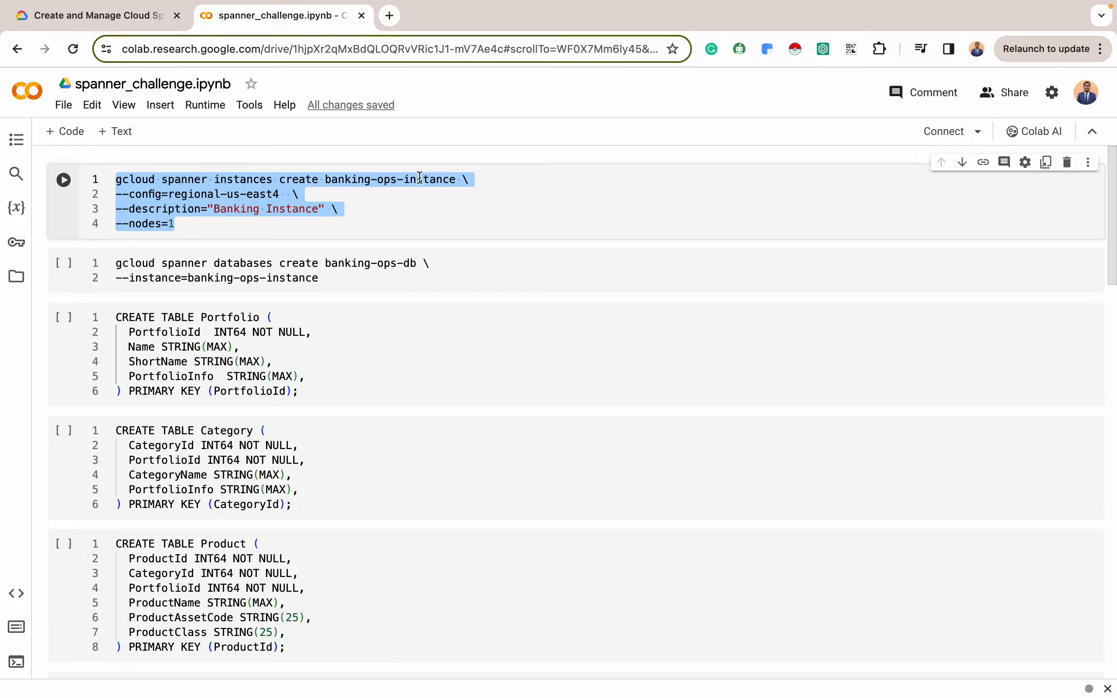
left_click_drag(324, 277, 111, 256)
key("super+c")
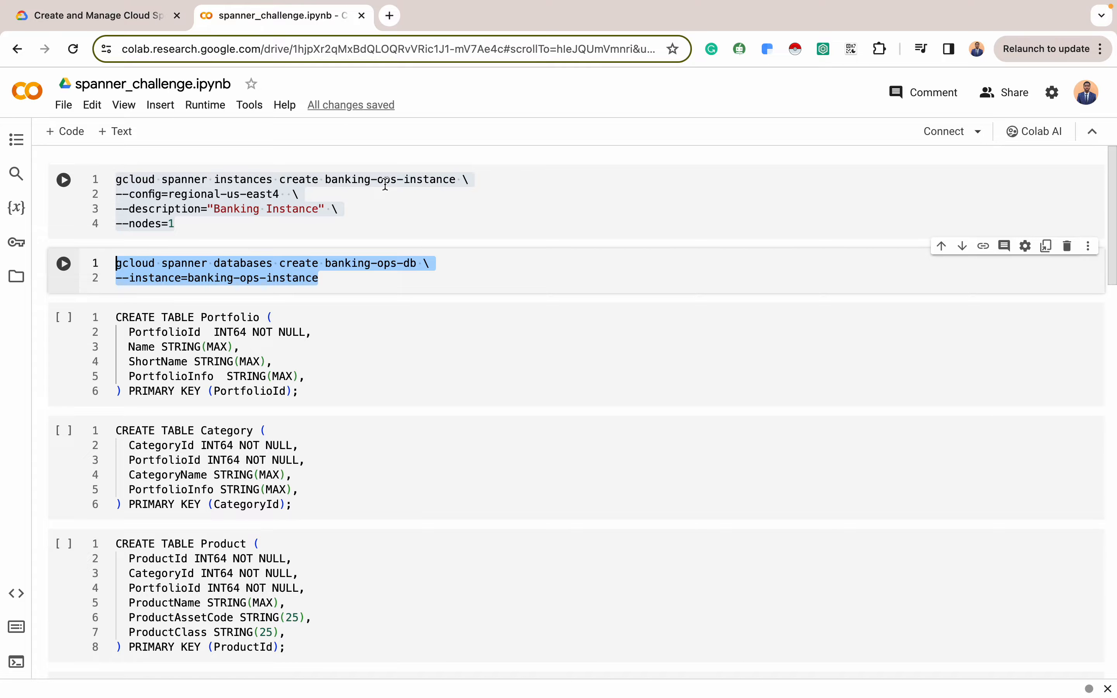
key("ctrl+Right")
left_click(454, 662)
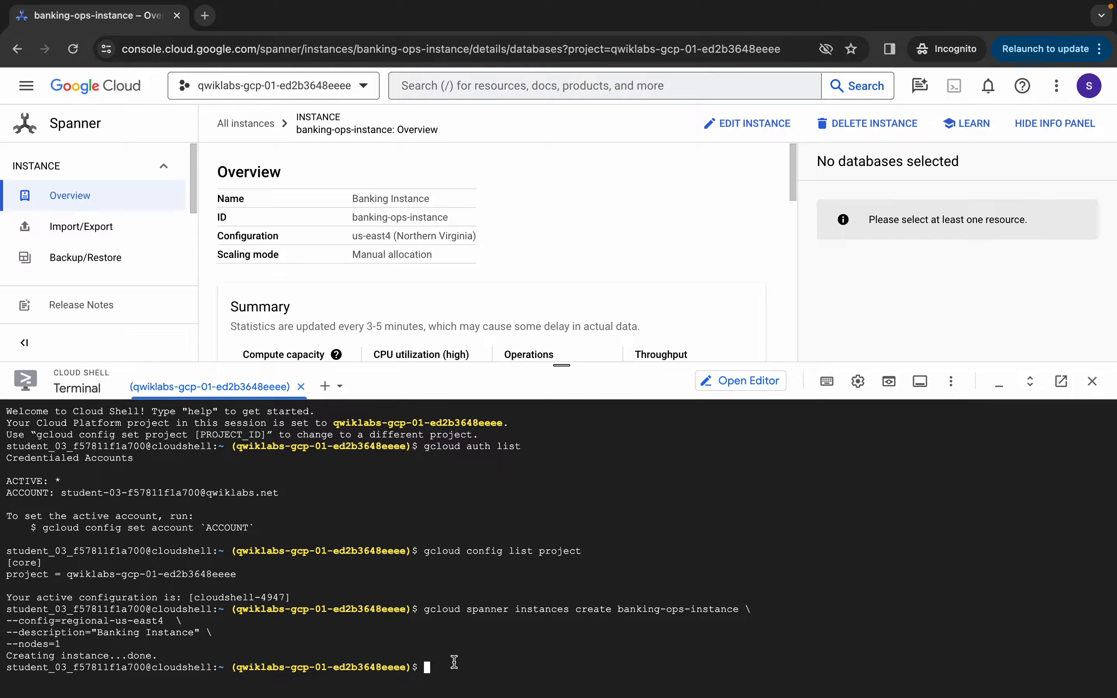
Run the gcloud command creating banking-ops-db and refresh the instance's database list
key("super+v")
key("Return")
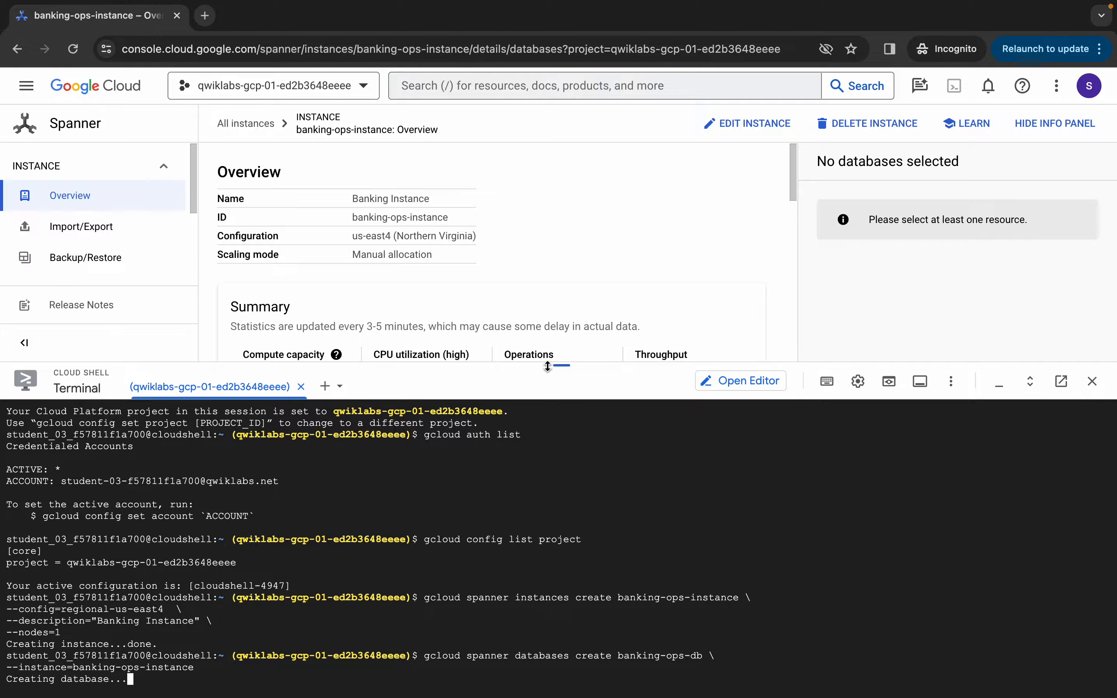
left_click_drag(560, 364, 556, 297)
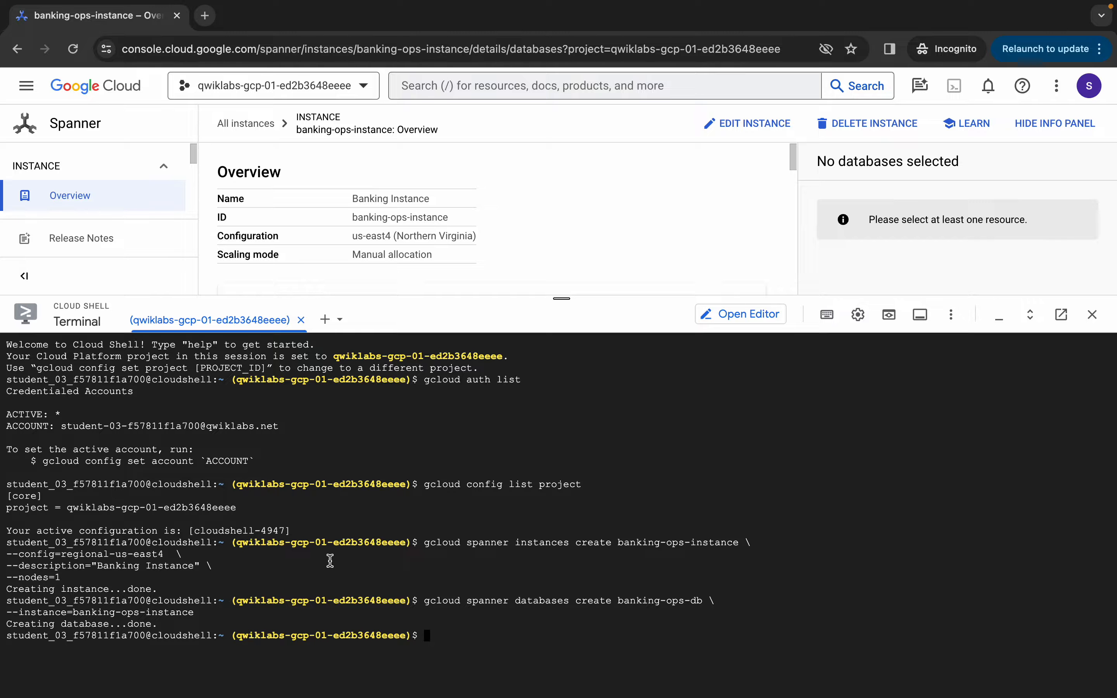
scroll(420, 222, "down", 6)
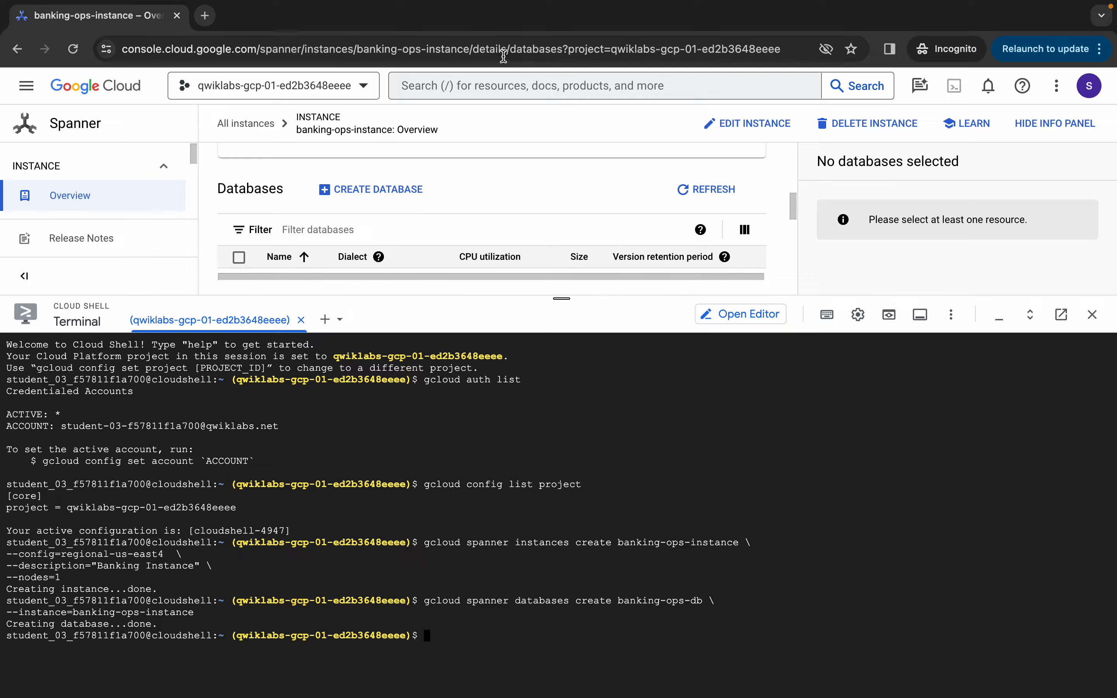
left_click(701, 191)
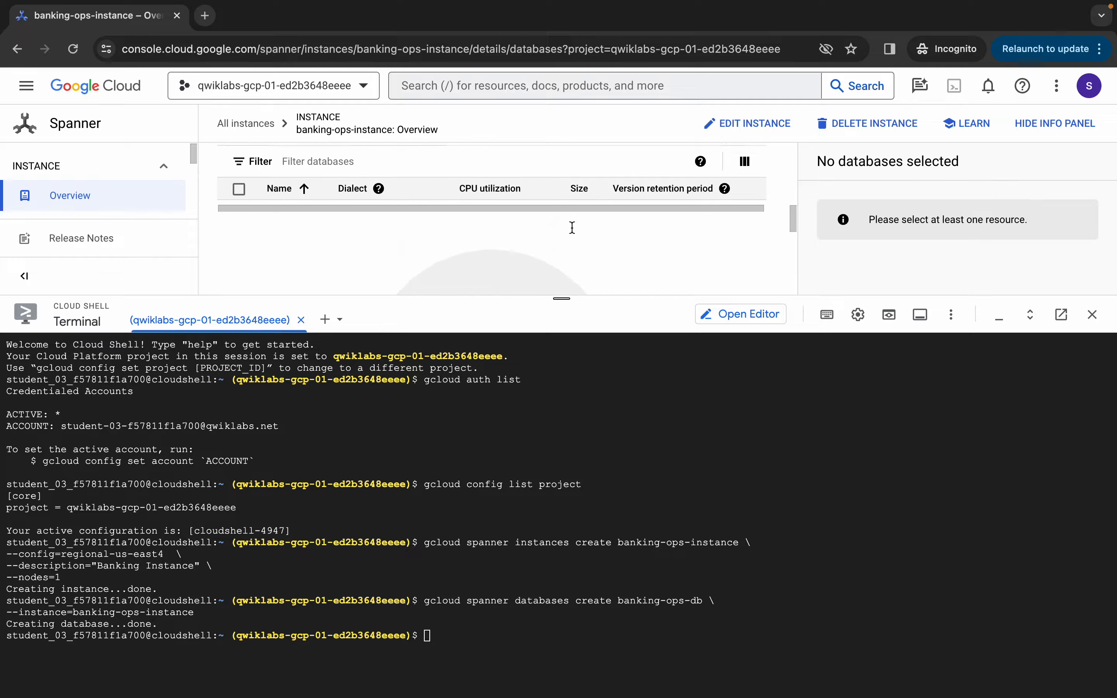
scroll(574, 234, "down", 1)
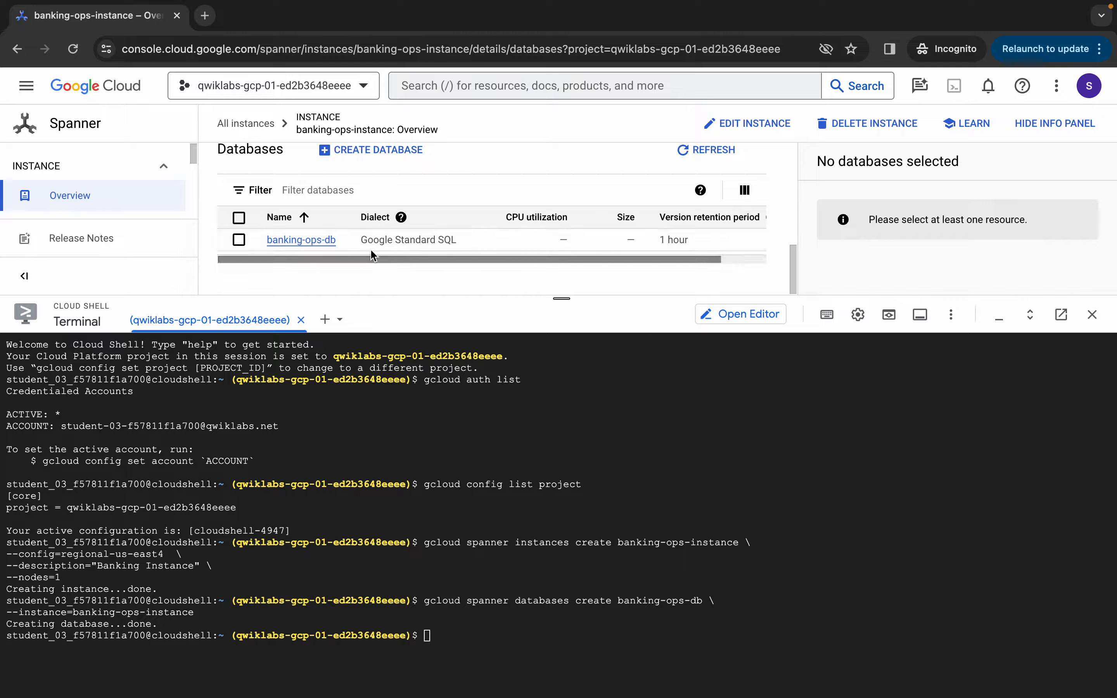
key("ctrl+Left")
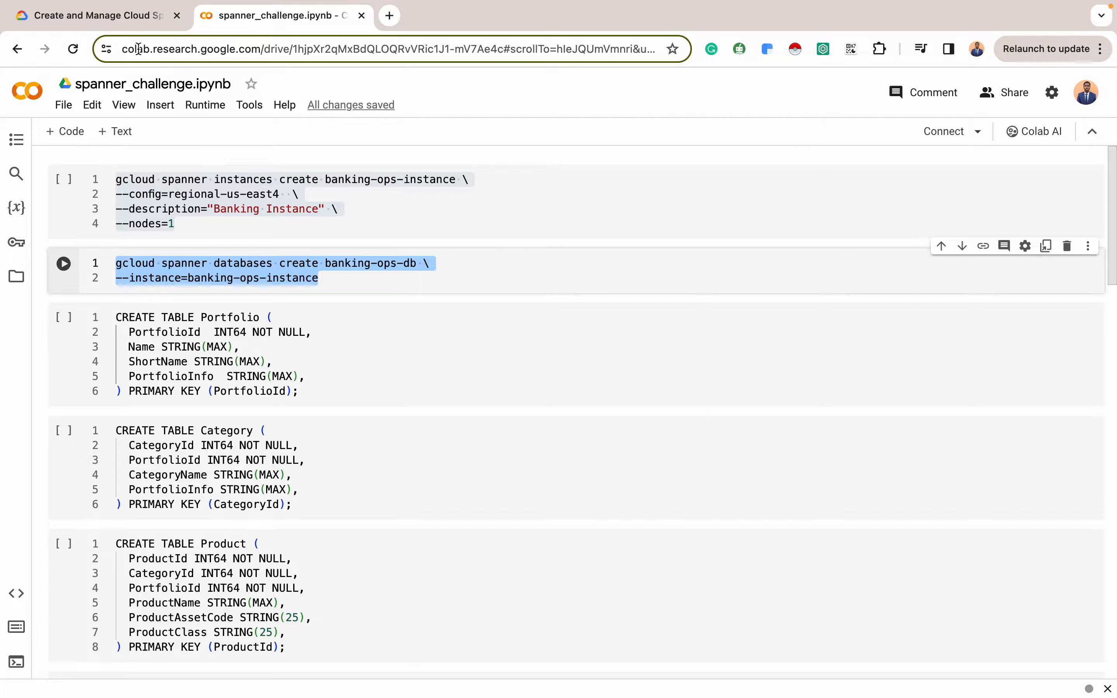
Verify Task 2 for a 40/100 score and scroll to Task 3's four-table requirement
left_click(87, 19)
scroll(607, 530, "down", 5)
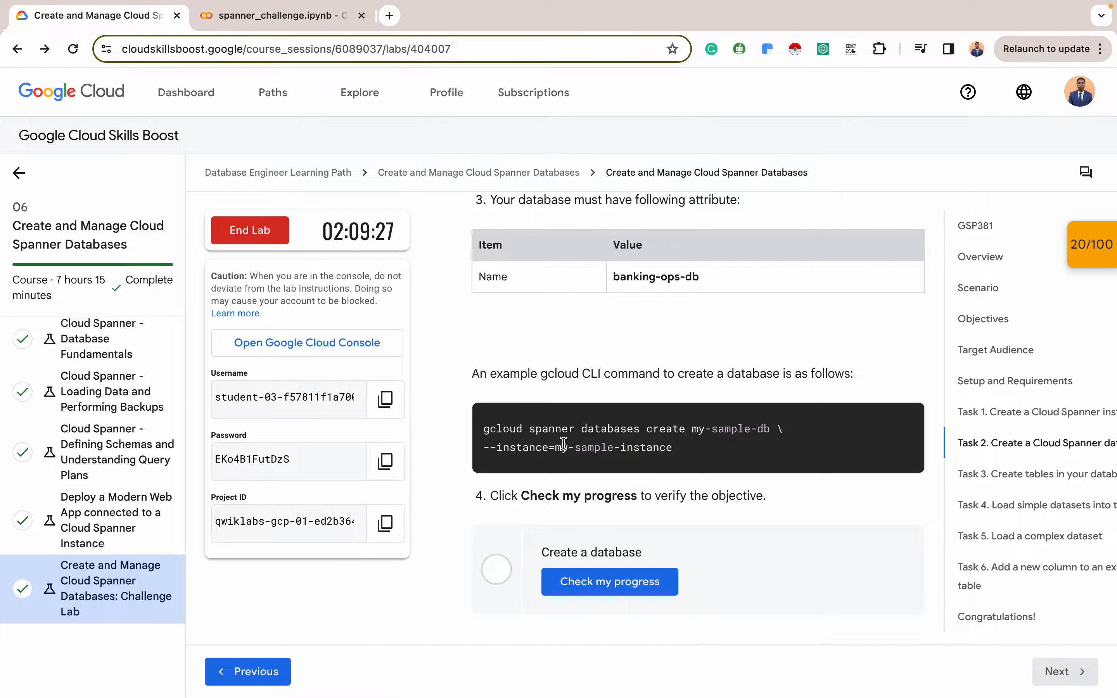
scroll(678, 451, "down", 3)
left_click(628, 428)
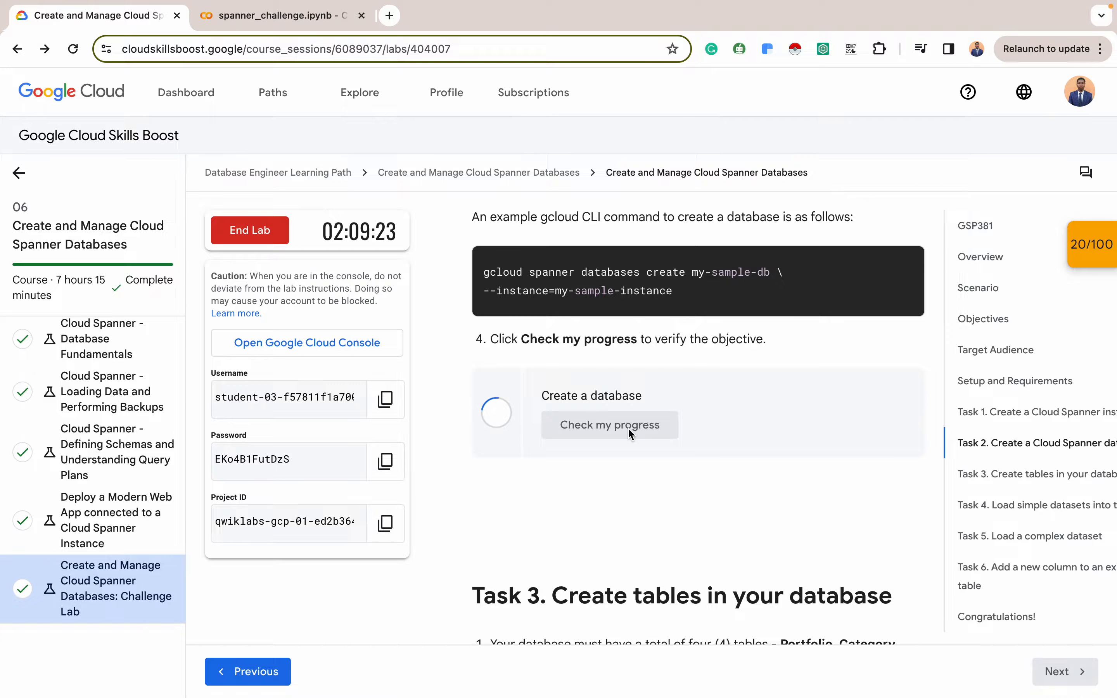
scroll(628, 412, "down", 1)
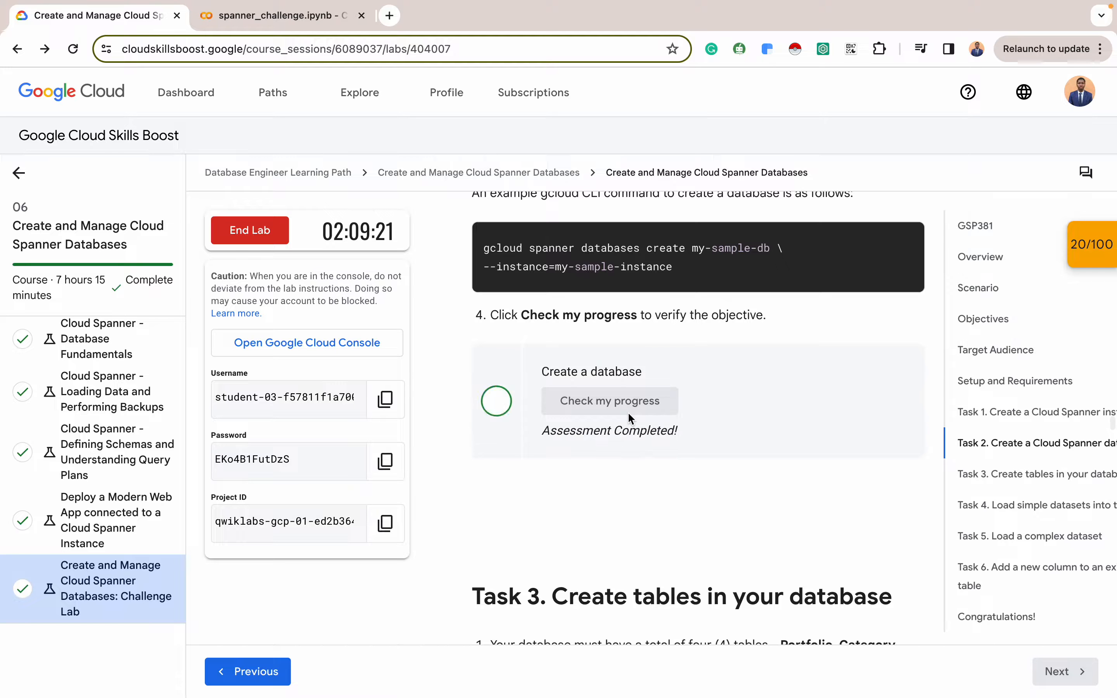
scroll(630, 417, "down", 7)
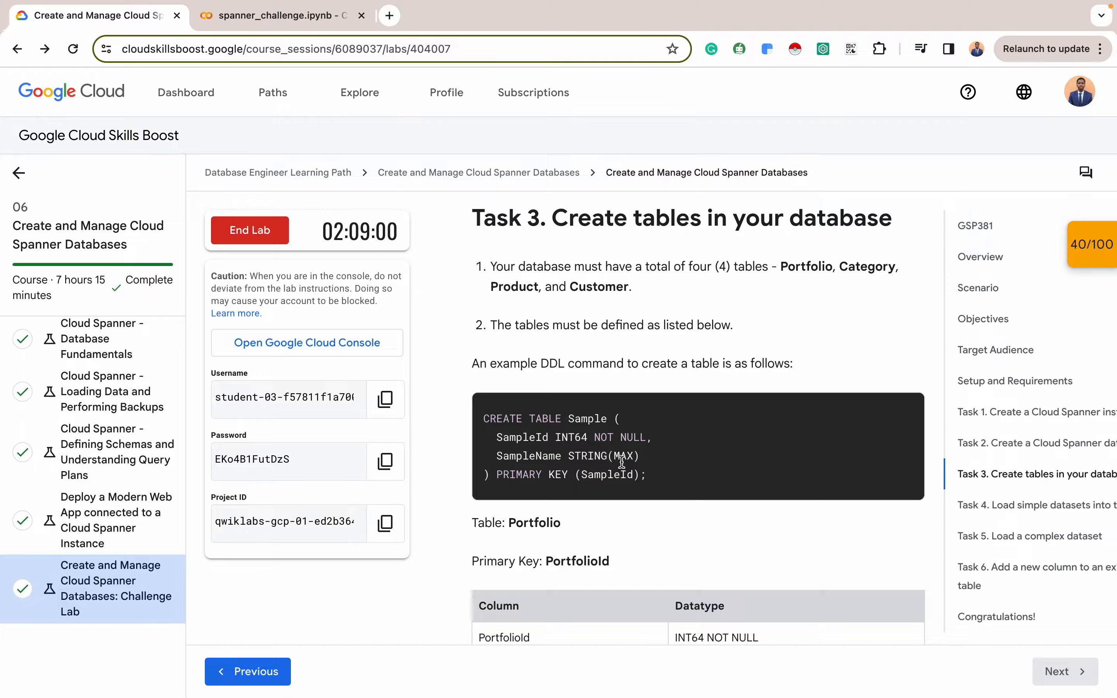
Read the Portfolio table's required columns in the lab instructions, then return to the spanner_challenge notebook
scroll(644, 463, "down", 2)
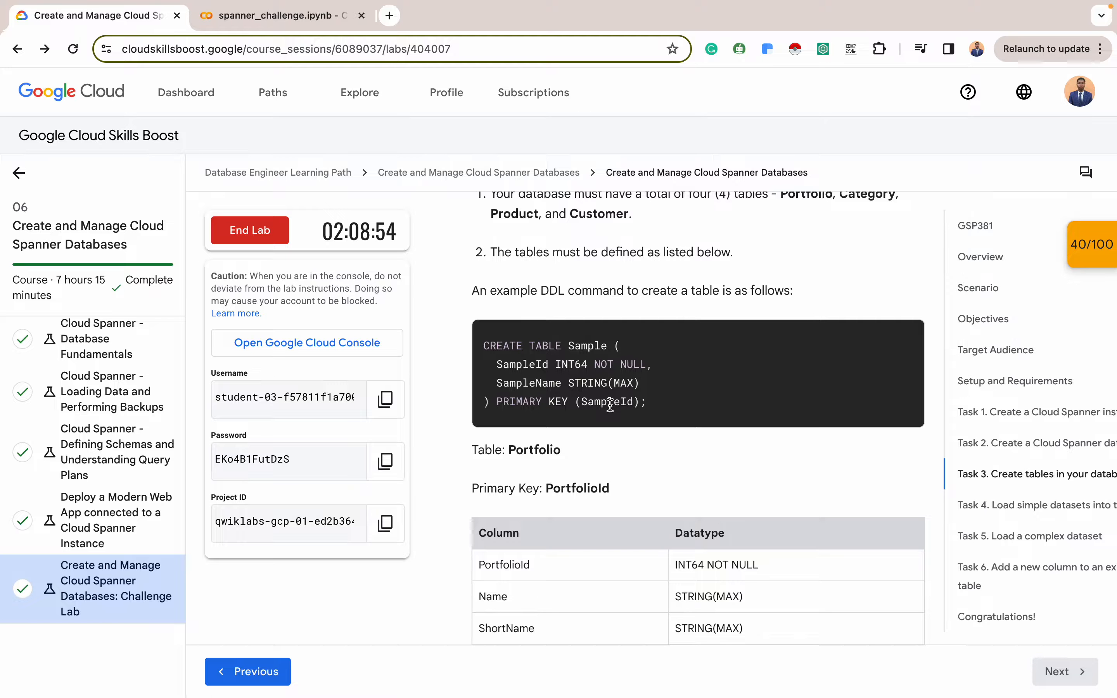
scroll(609, 404, "down", 4)
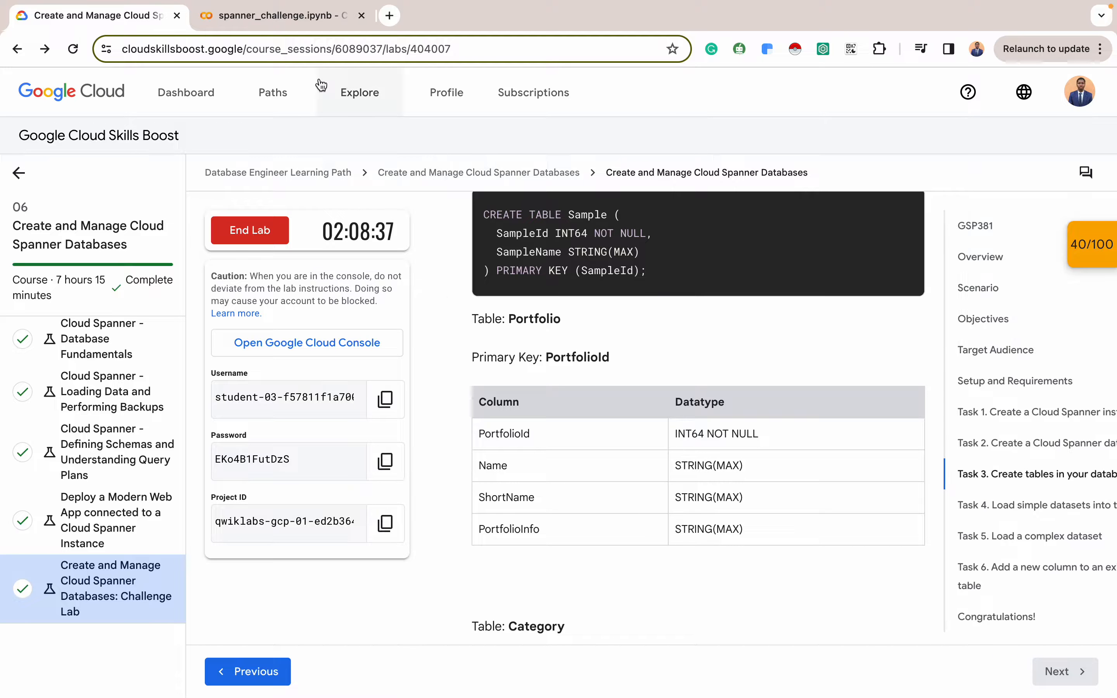
left_click(277, 17)
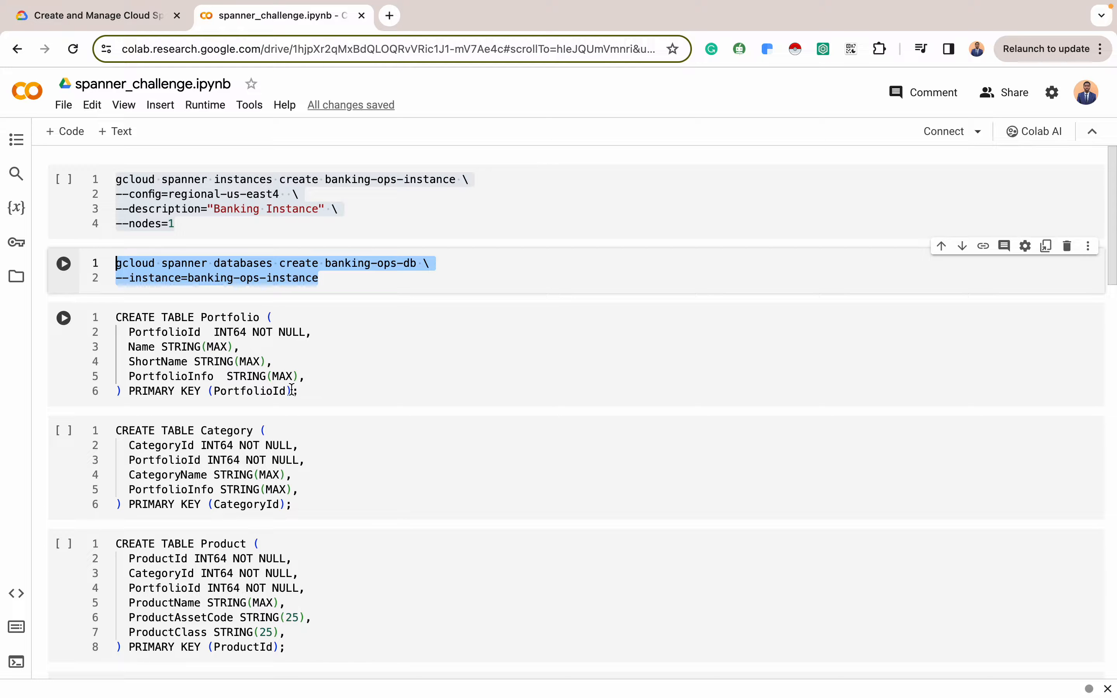
Copy the notebook's CREATE TABLE Portfolio statement and go back to the banking-ops-instance overview
left_click_drag(313, 392, 116, 319)
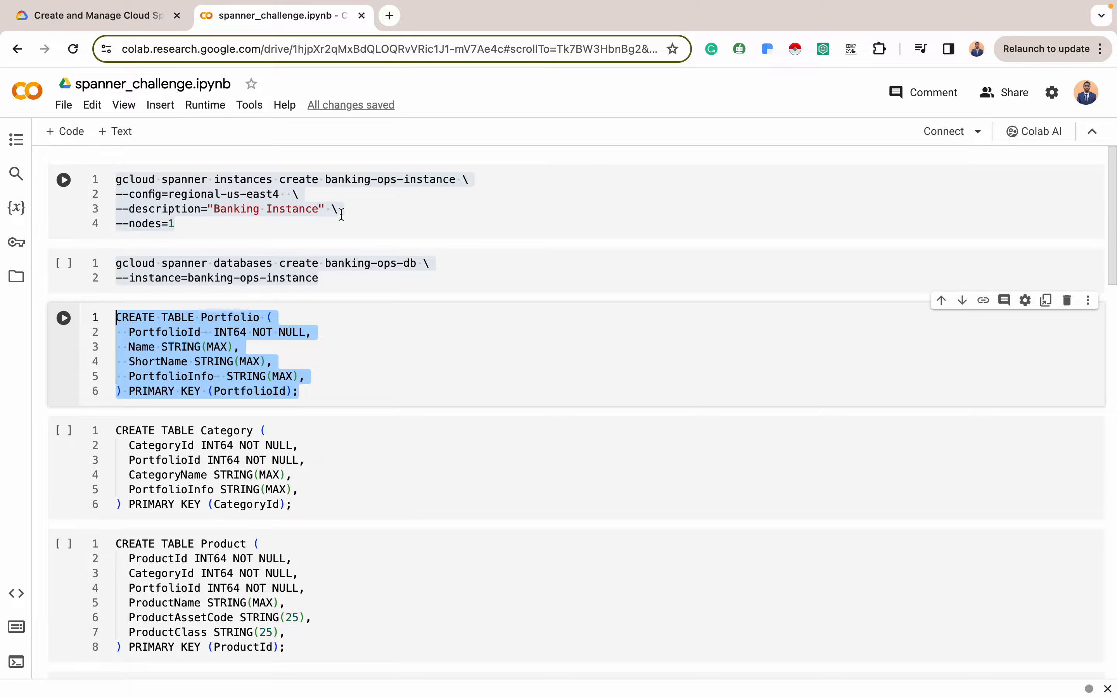
left_click(130, 16)
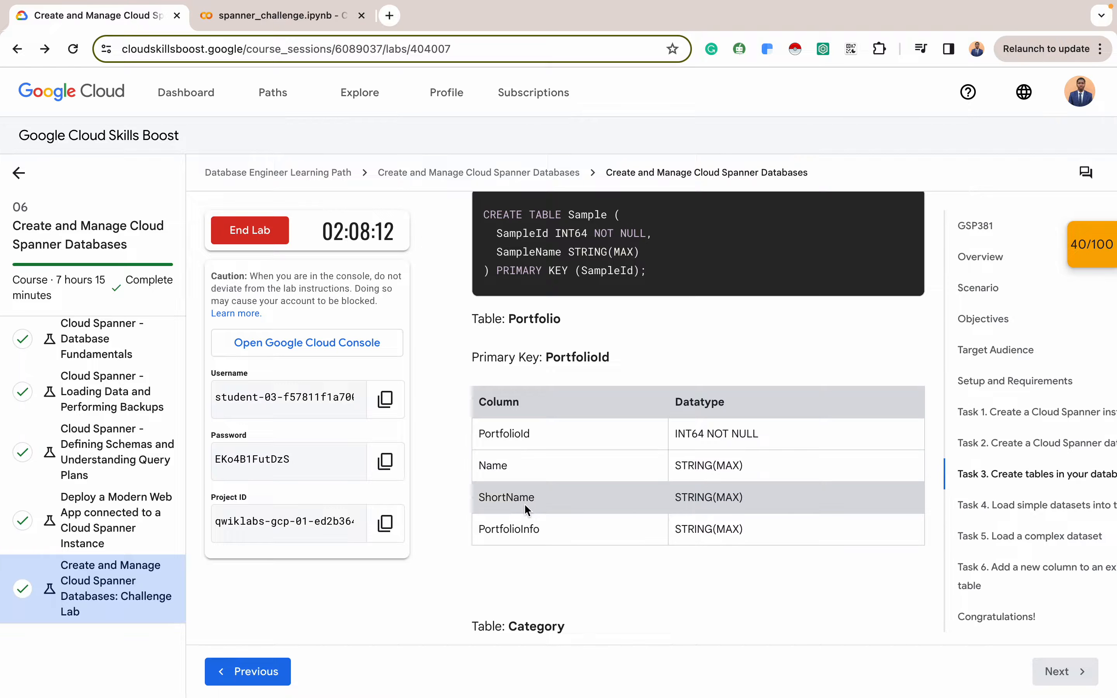
left_click(274, 18)
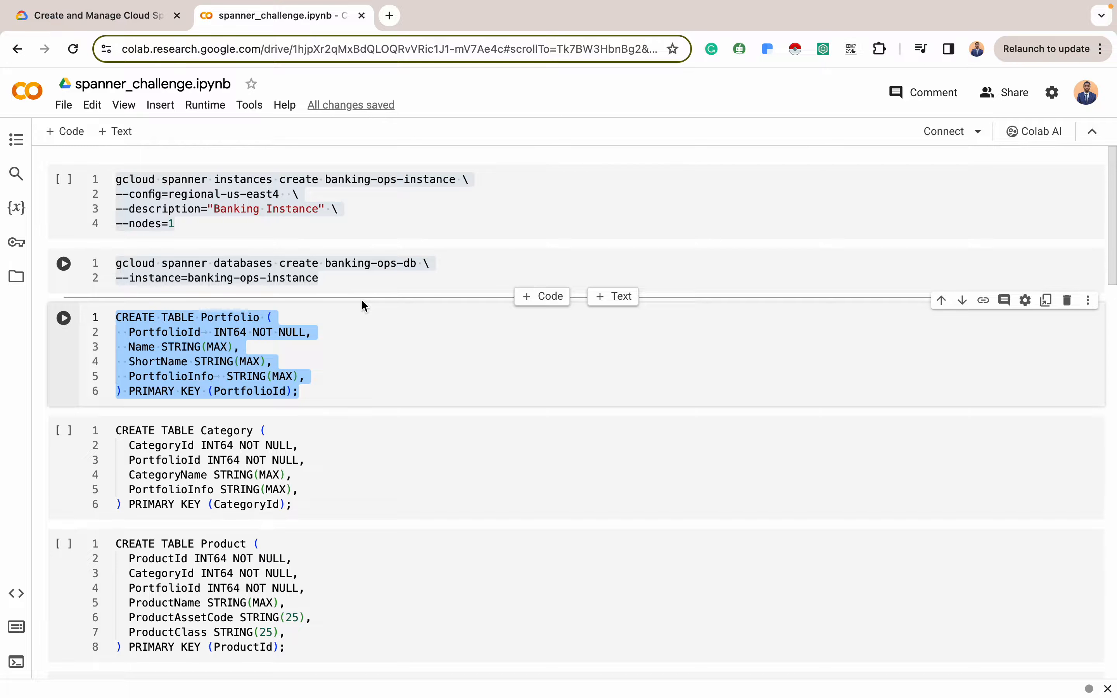
key("ctrl+Right")
left_click_drag(571, 299, 570, 490)
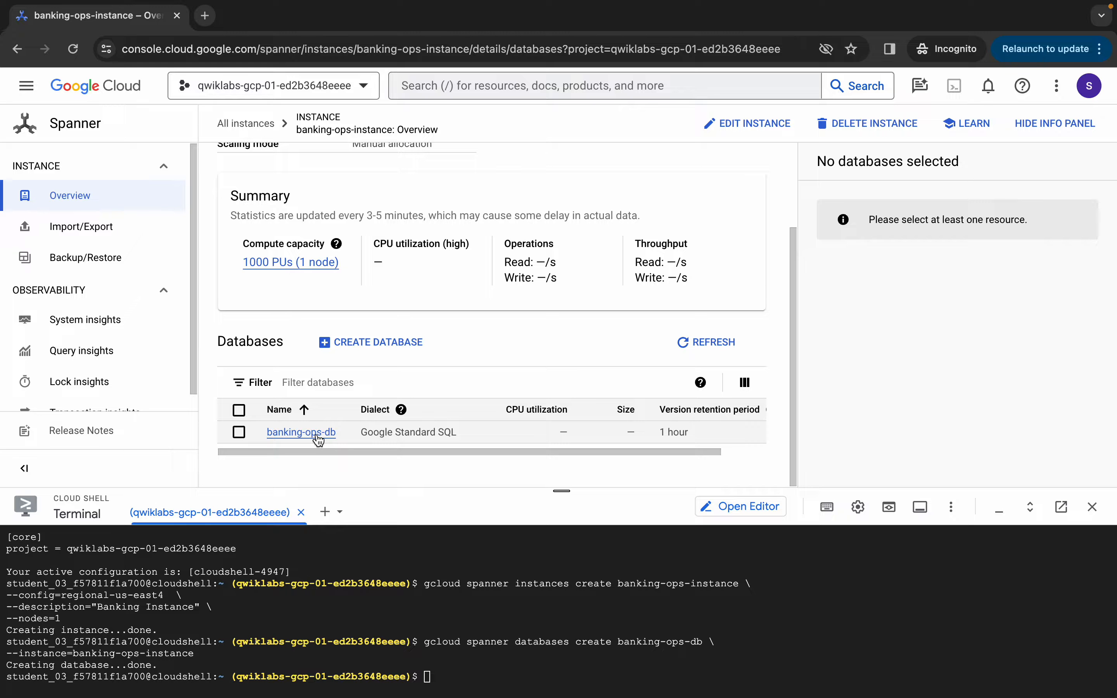
Paste the CREATE TABLE Portfolio statement into banking-ops-db's DDL editor and submit it
left_click(301, 432)
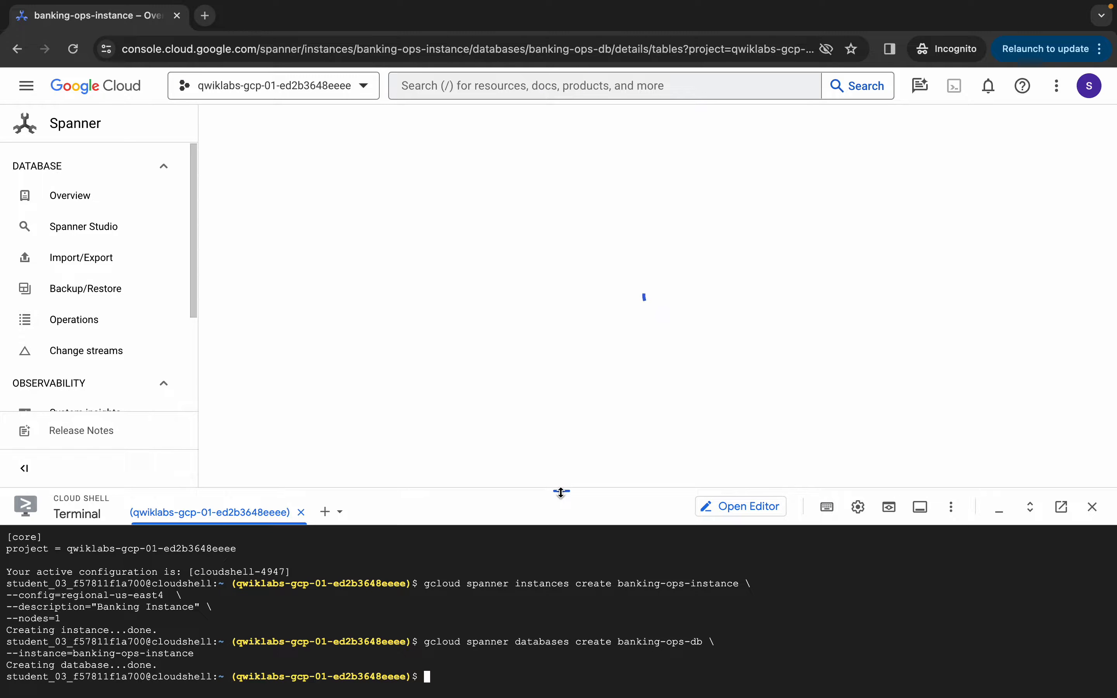
left_click_drag(561, 490, 560, 540)
scroll(515, 396, "down", 4)
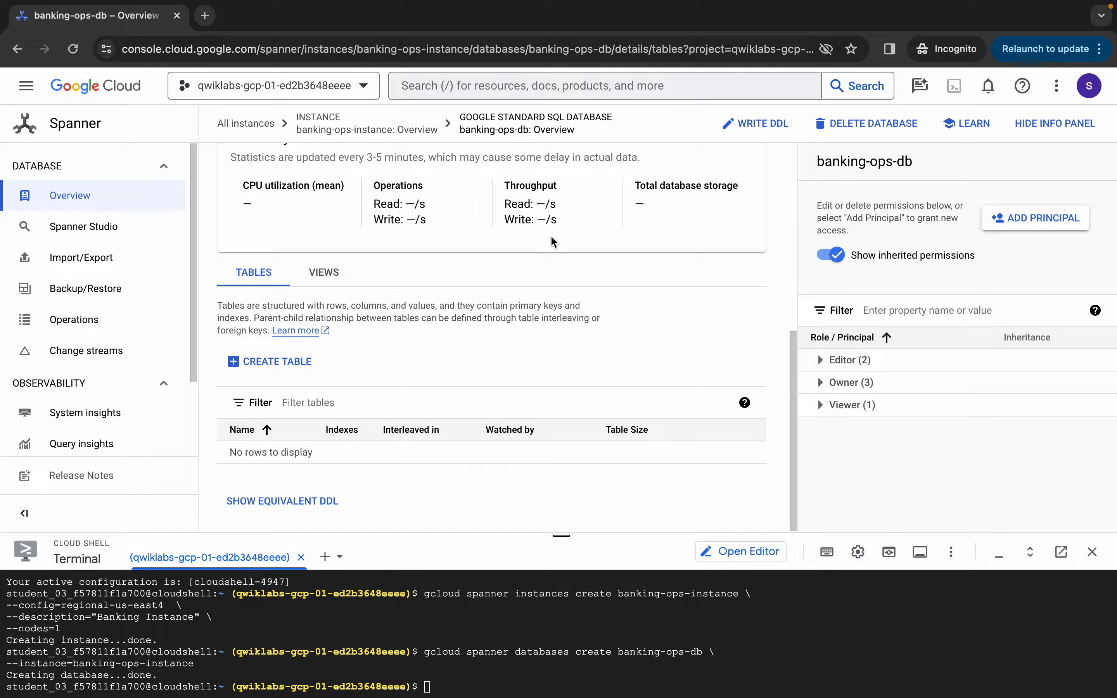
left_click(757, 123)
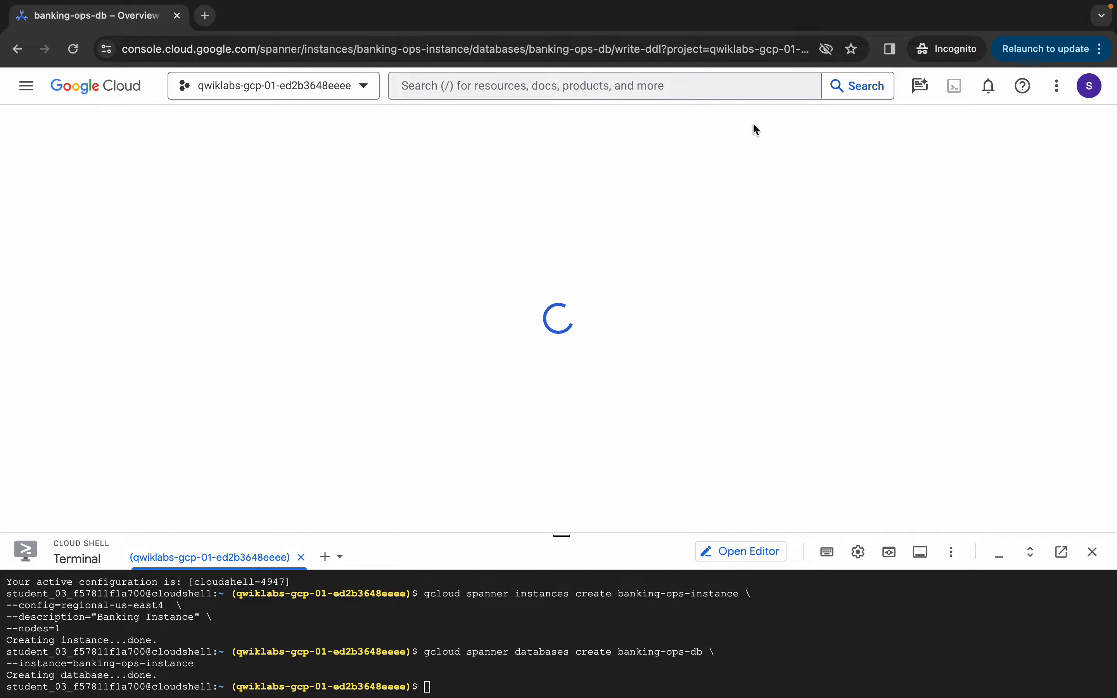
left_click(240, 426)
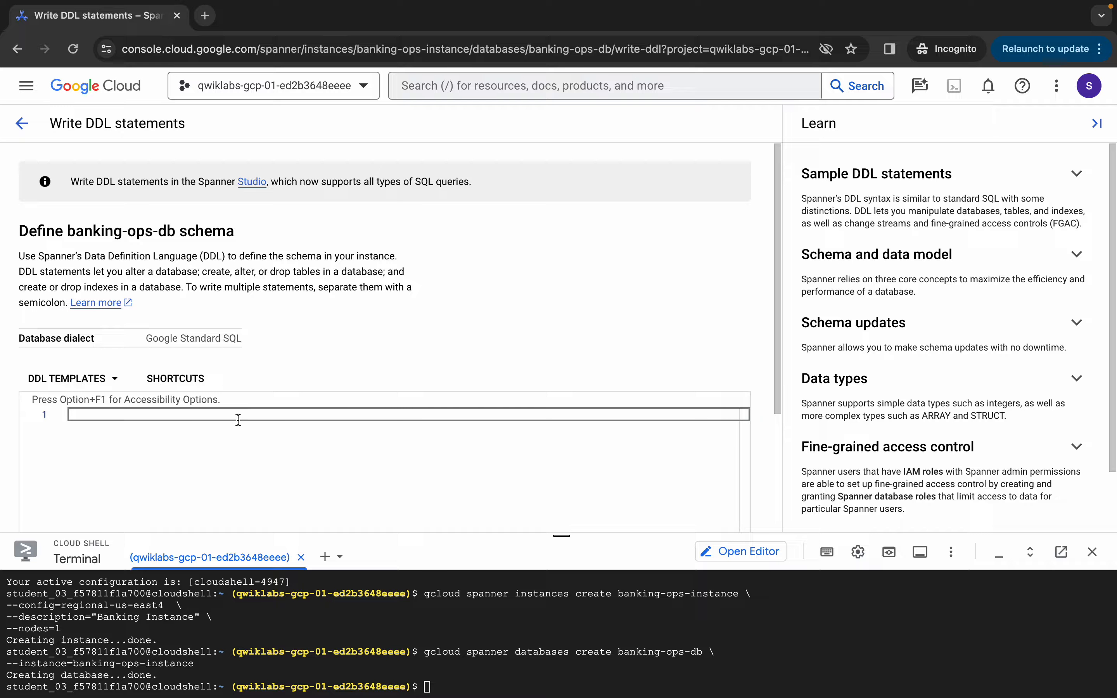
type("CREATE TABLE Portfolio (   PortfolioId    INT64 NOT NULL,   Name STRING(MAX),   ShortName STRING(MAX),   PortfolioInfo  STRING(MAX), ) PRIMARY KEY (PortfolioId);")
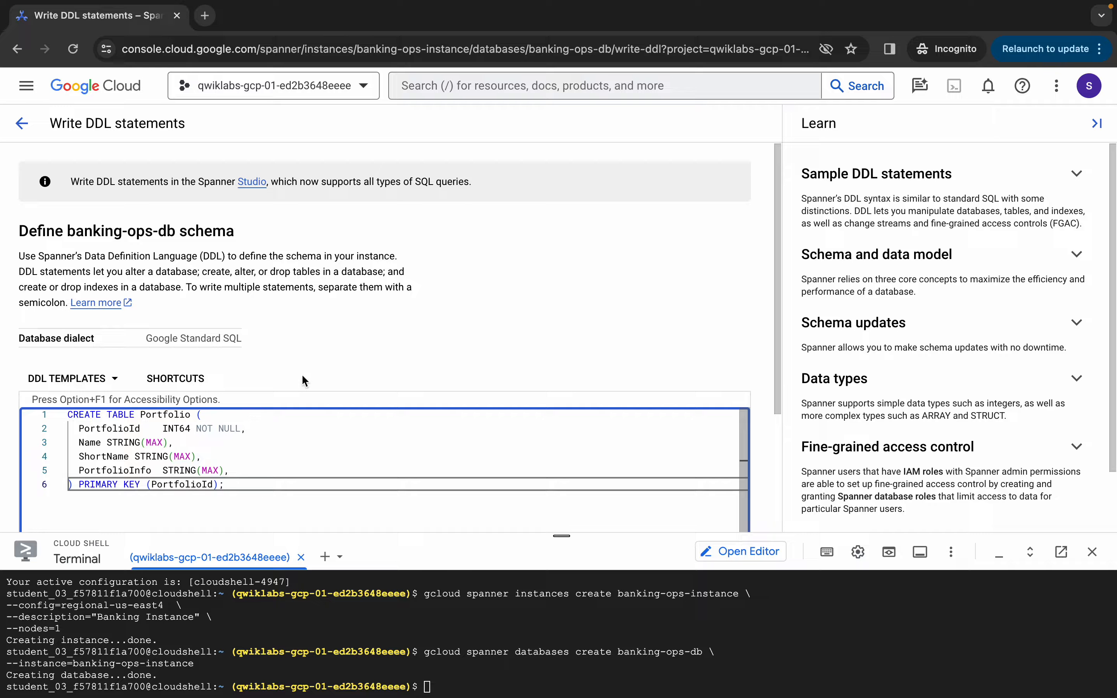
scroll(363, 331, "down", 4)
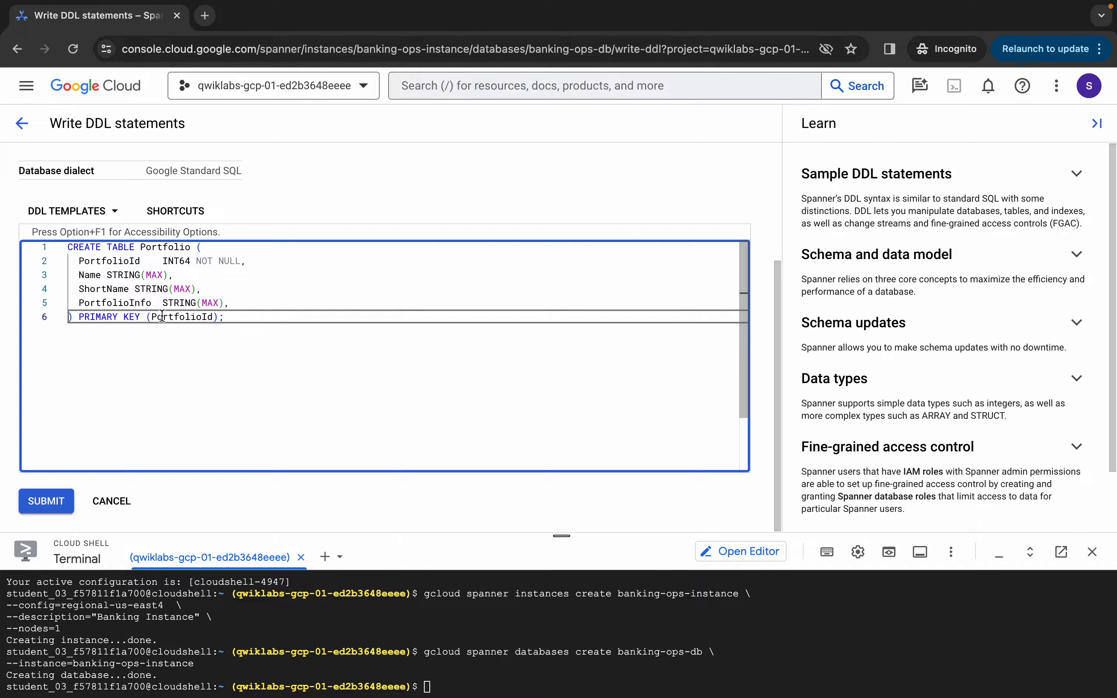
left_click(42, 503)
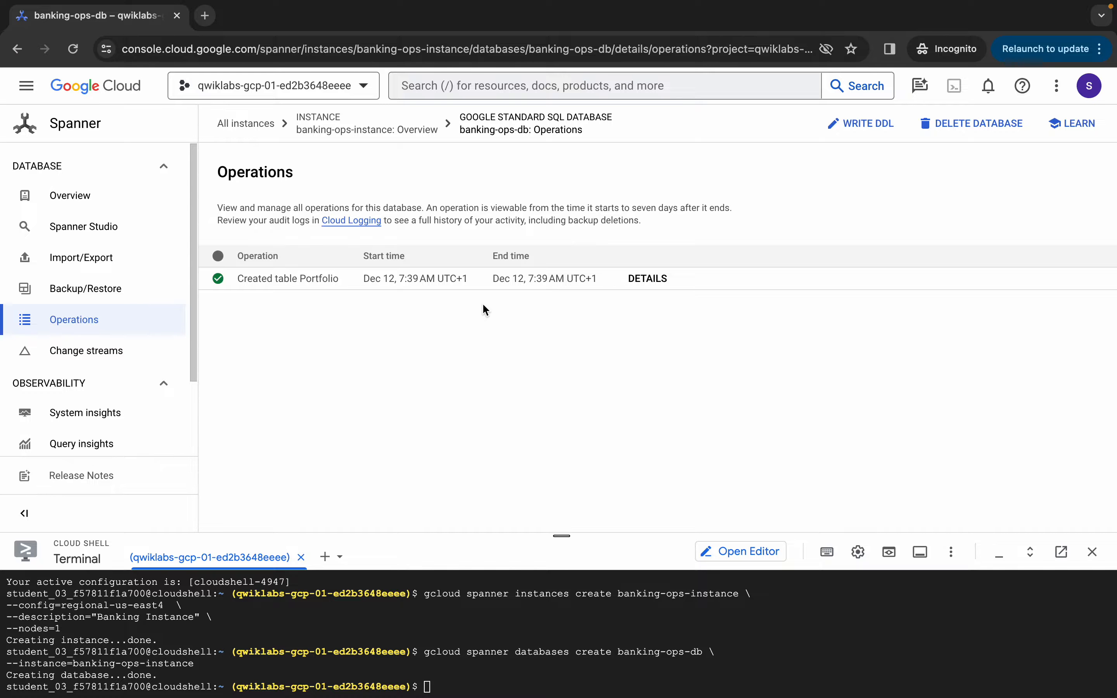
Check the lab's Category columns, then copy the notebook's CREATE TABLE Category statement
key("ctrl+Left")
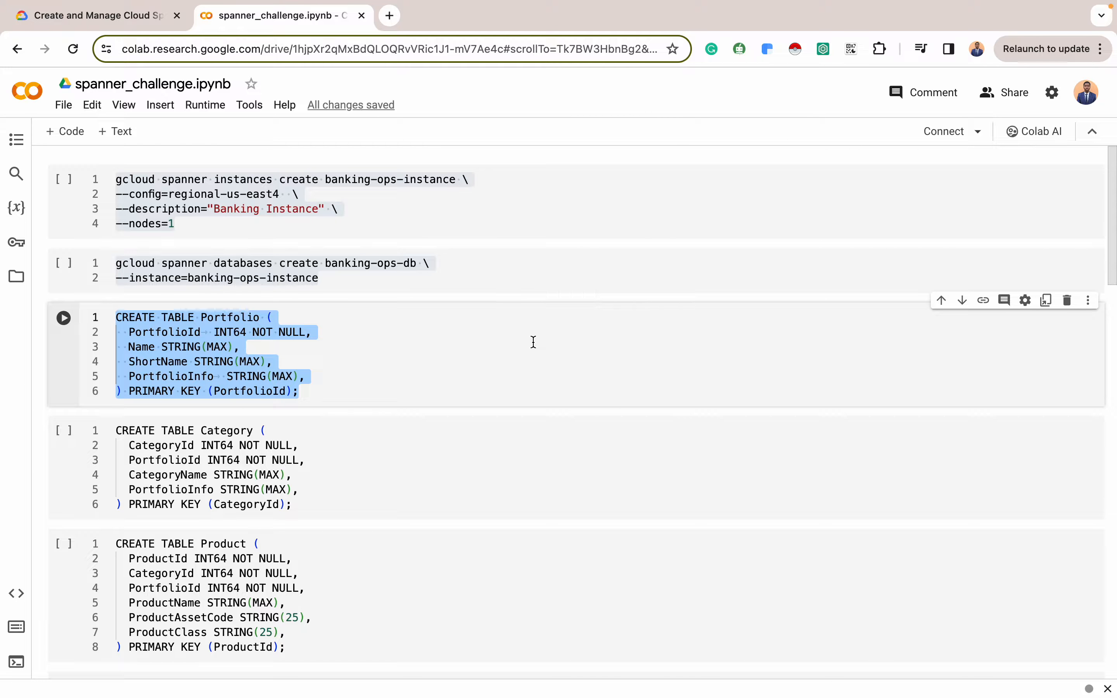
left_click(97, 15)
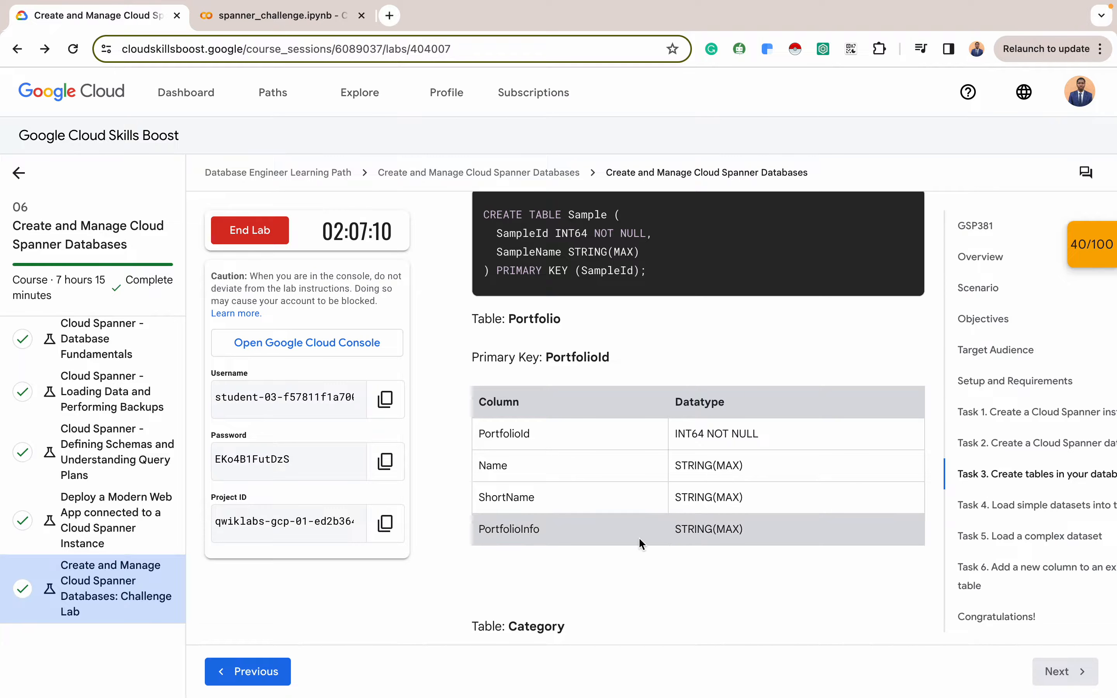
scroll(639, 537, "down", 4)
scroll(589, 398, "down", 2)
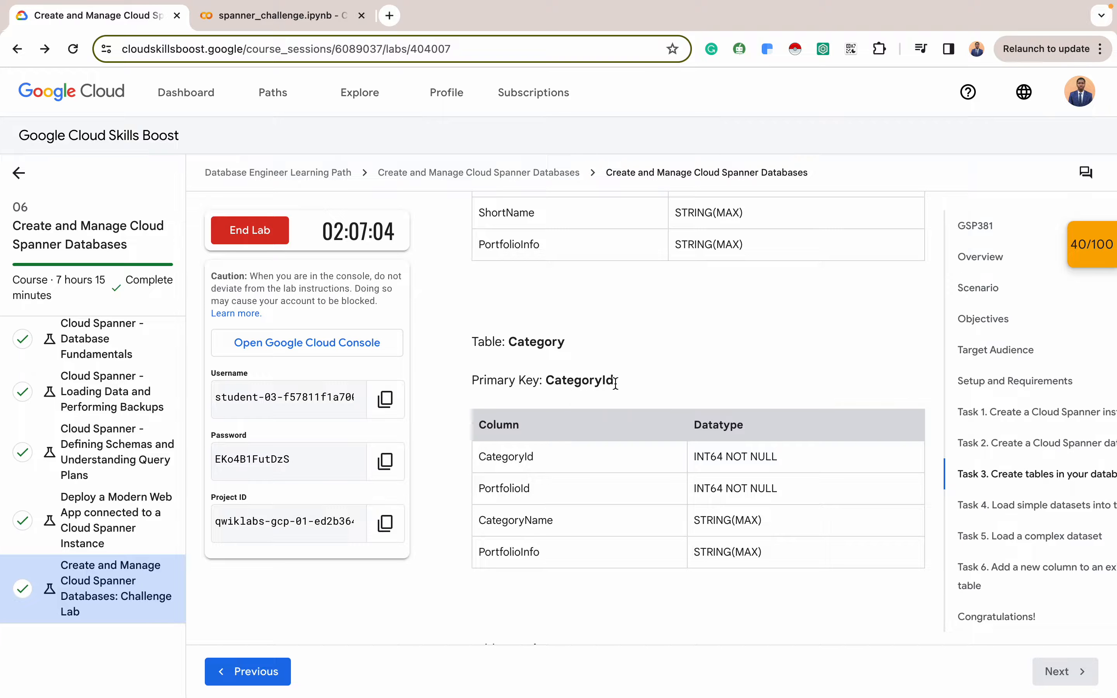
left_click(273, 19)
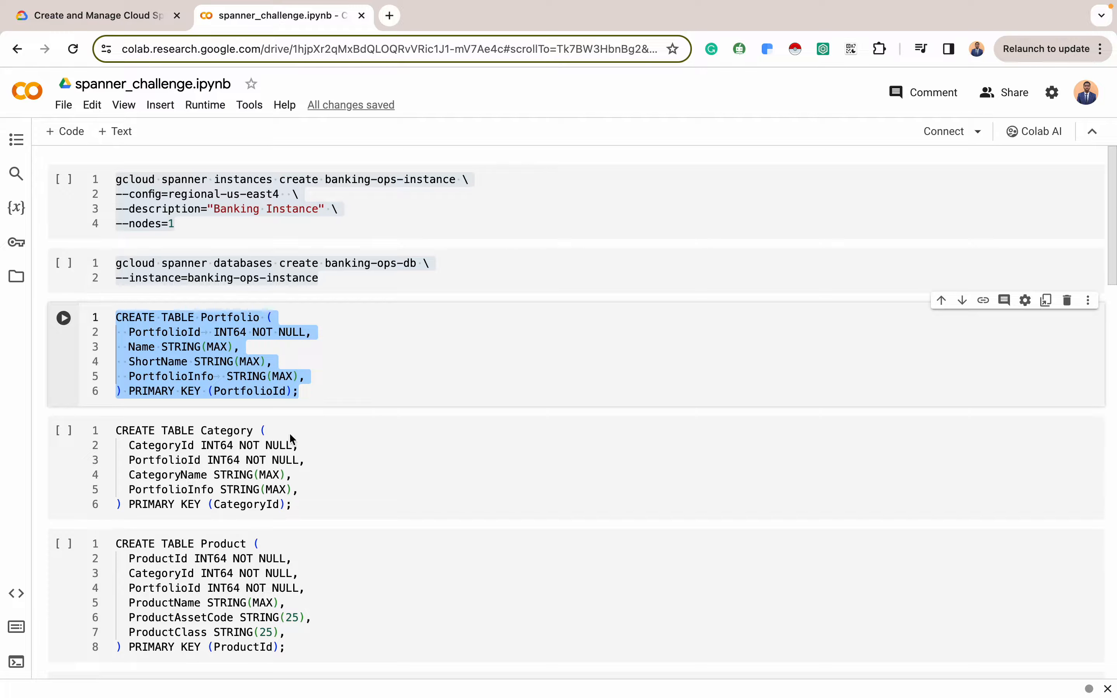
scroll(291, 438, "down", 2)
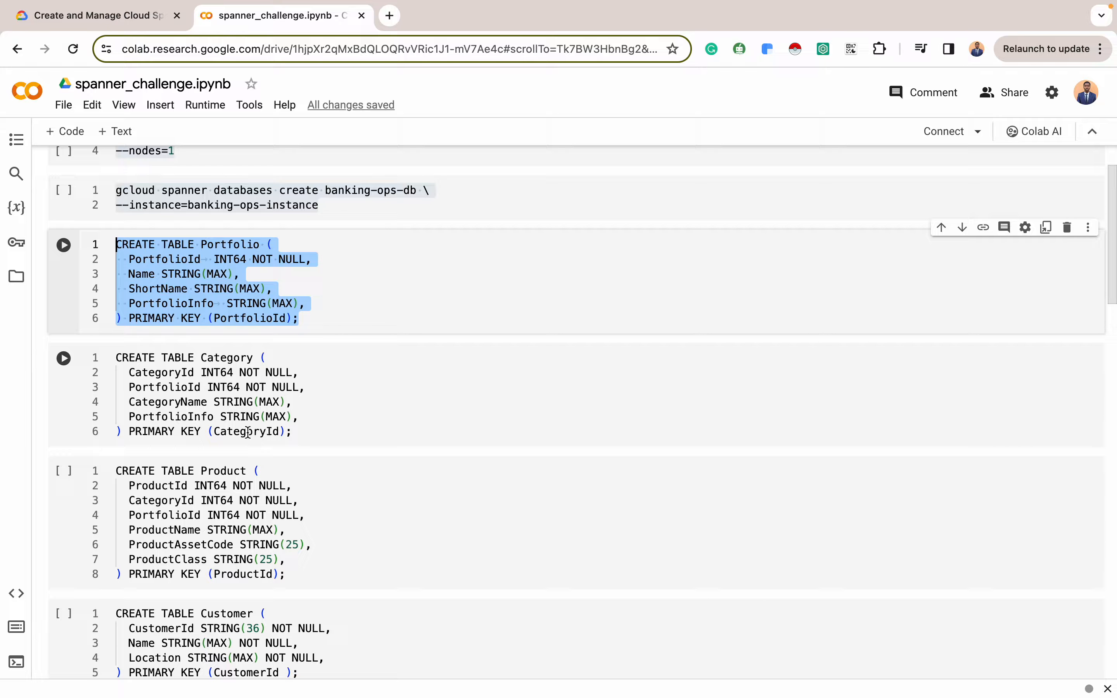
left_click_drag(292, 436, 104, 356)
key("super+c")
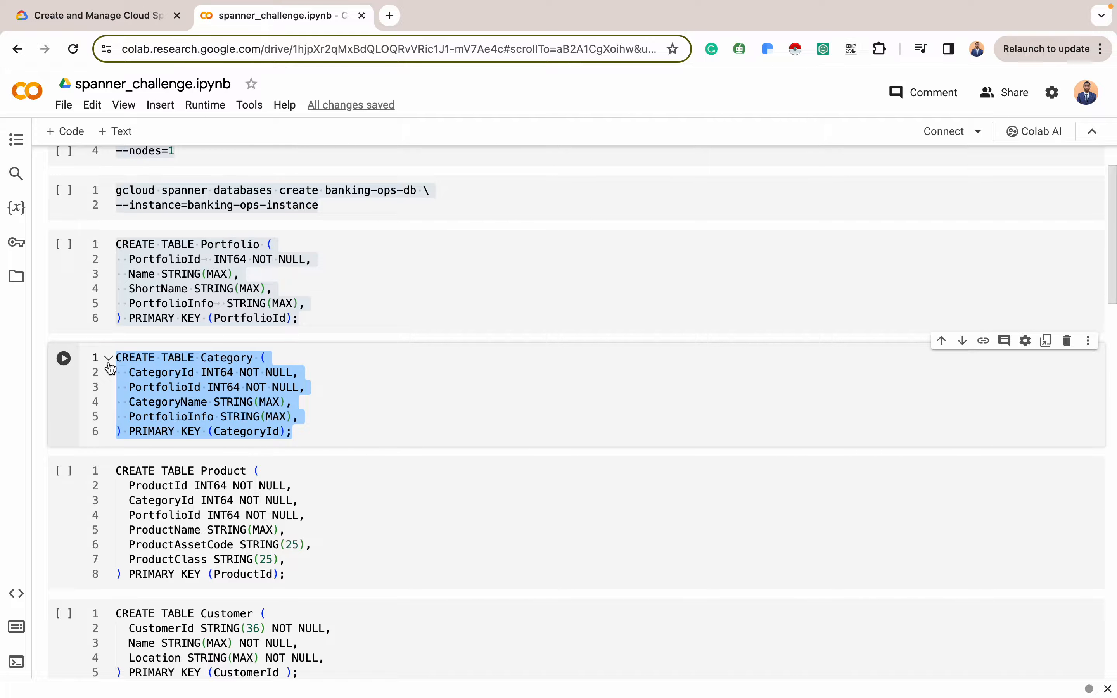
key("ctrl+Right")
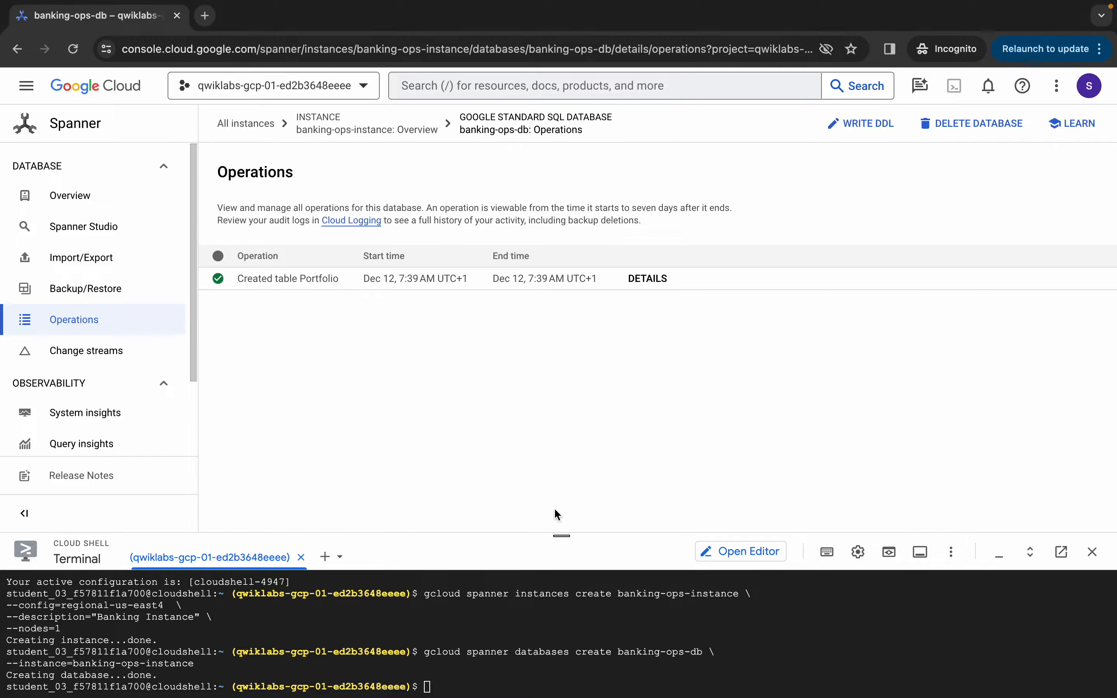
Paste the CREATE TABLE Category statement into banking-ops-db's DDL editor and submit it
left_click(859, 124)
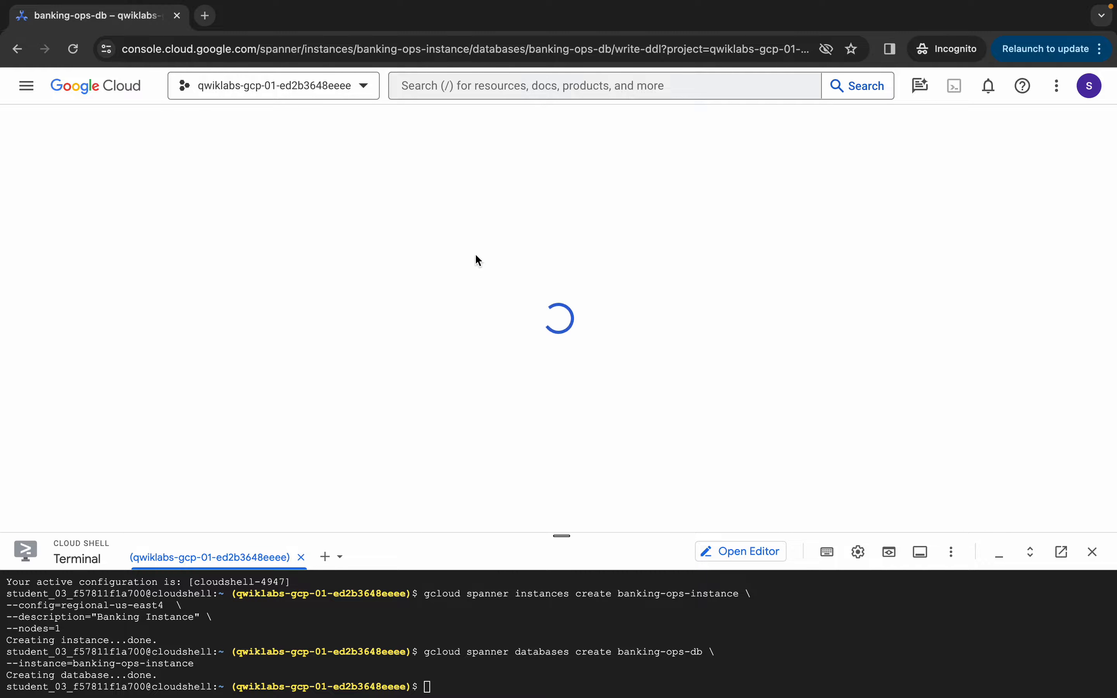
left_click(49, 223)
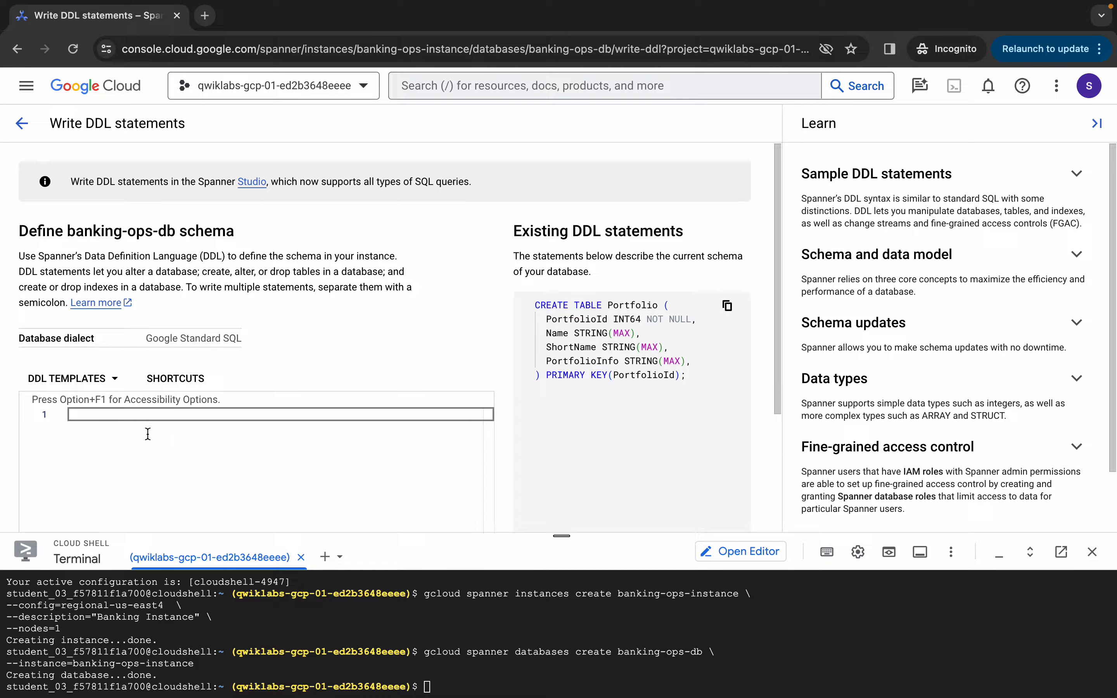
left_click(125, 420)
key("super+v")
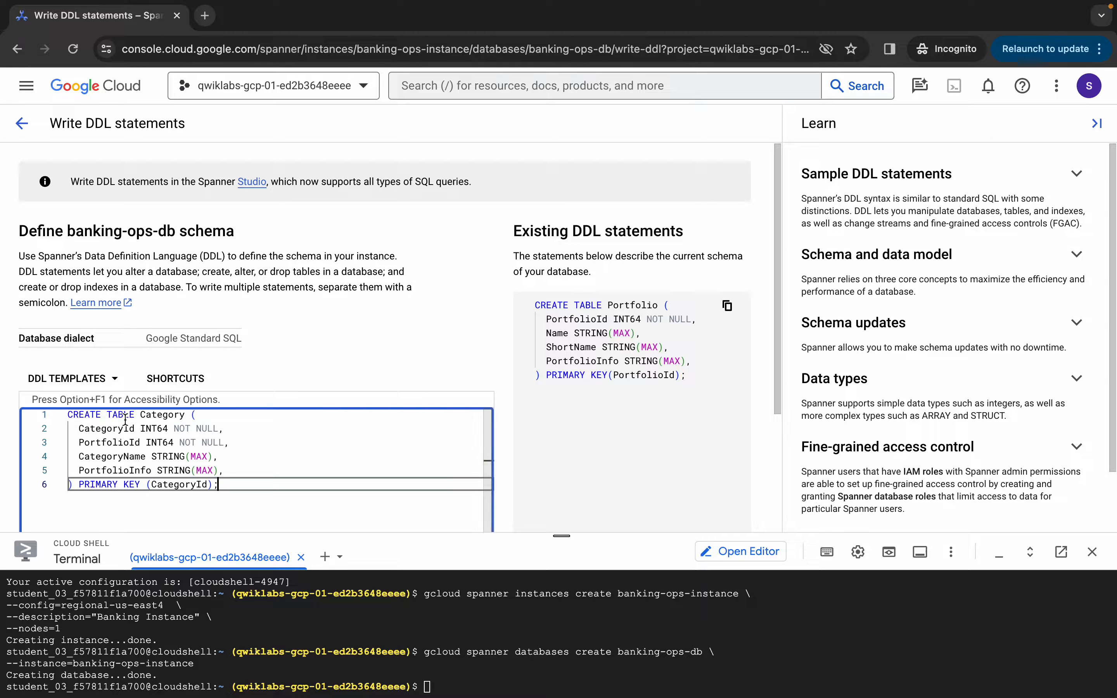
scroll(293, 369, "down", 3)
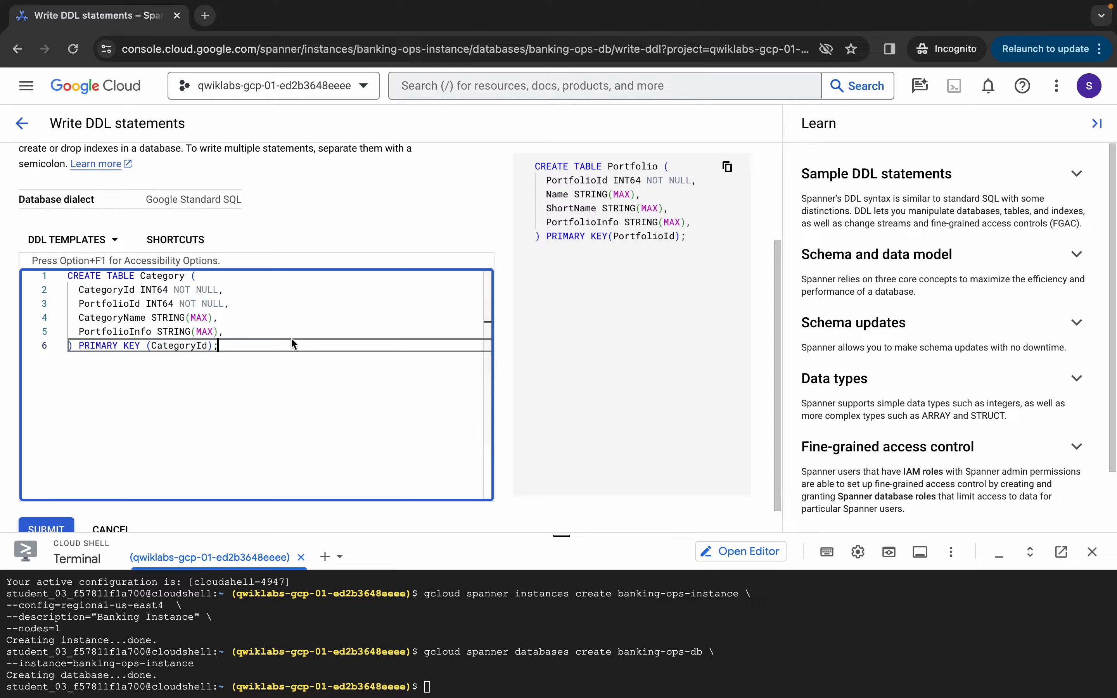
scroll(90, 456, "down", 2)
left_click(48, 528)
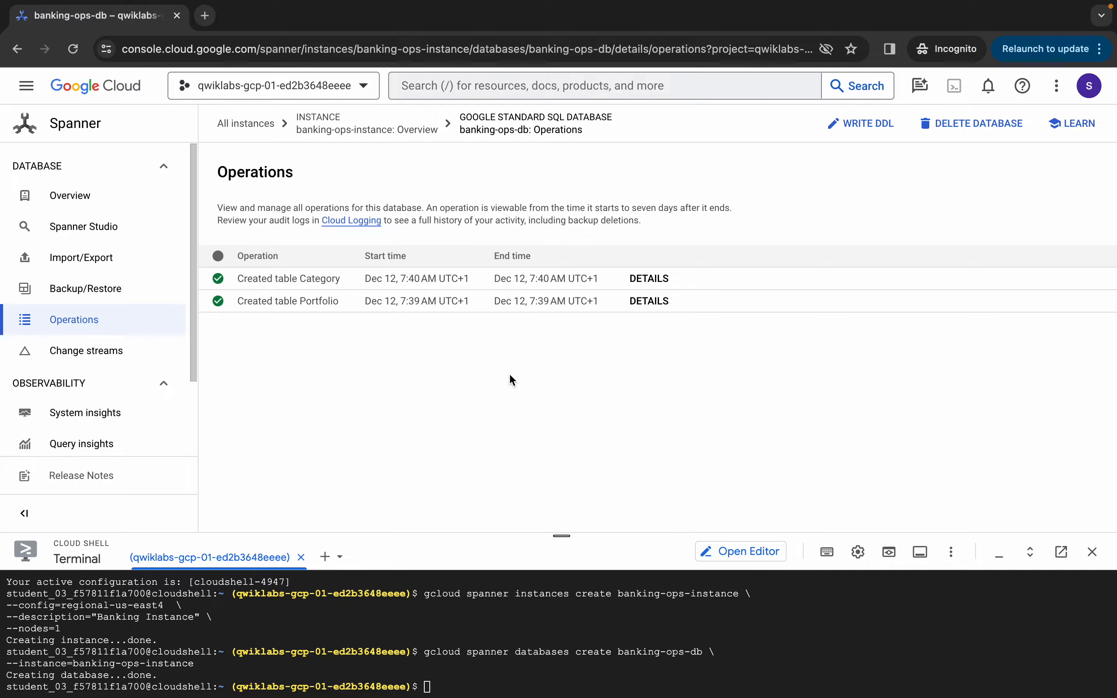
key("ctrl+Left")
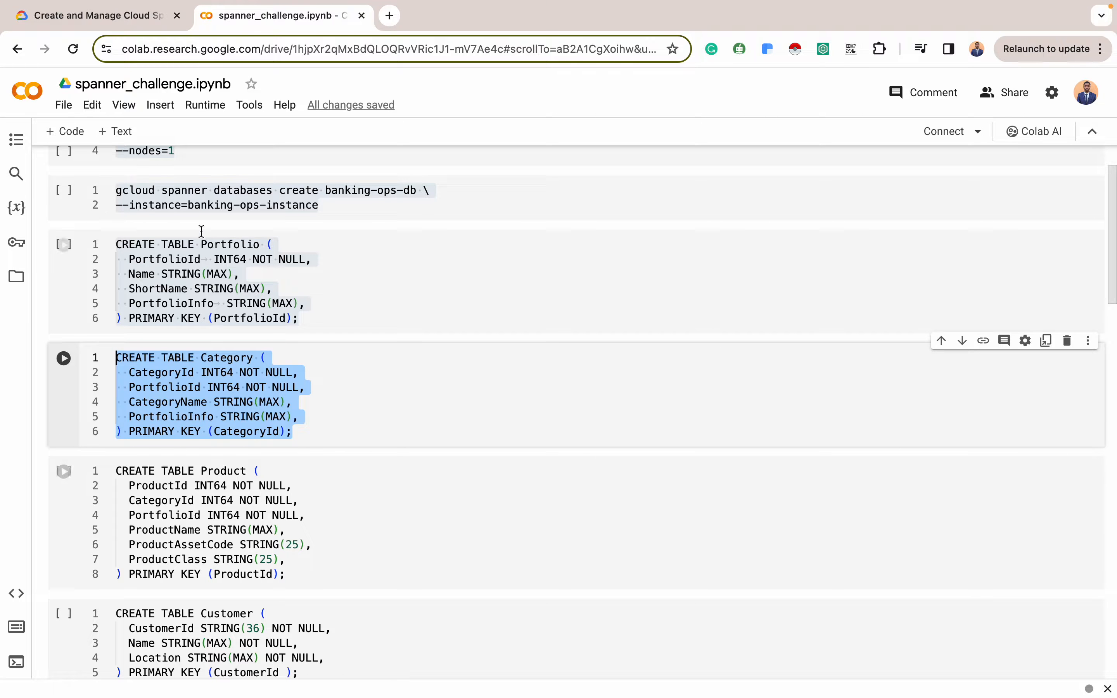
Compare the lab's Product table columns with the notebook and copy the CREATE TABLE Product statement
left_click(131, 16)
scroll(608, 449, "down", 5)
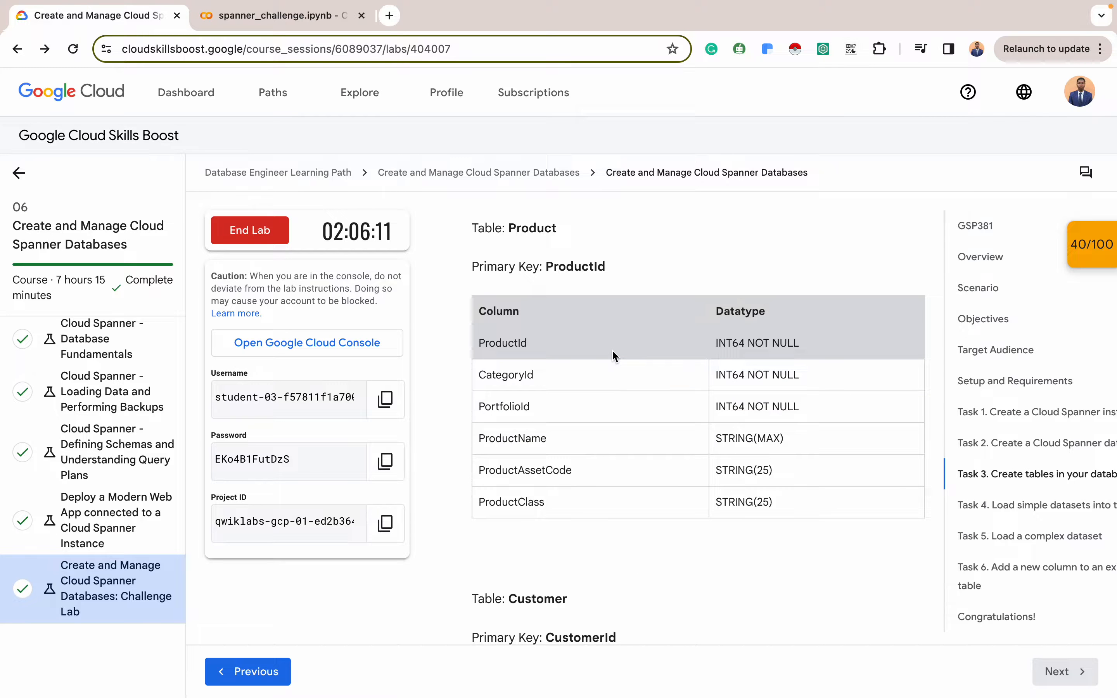
scroll(612, 349, "down", 2)
scroll(571, 596, "down", 5)
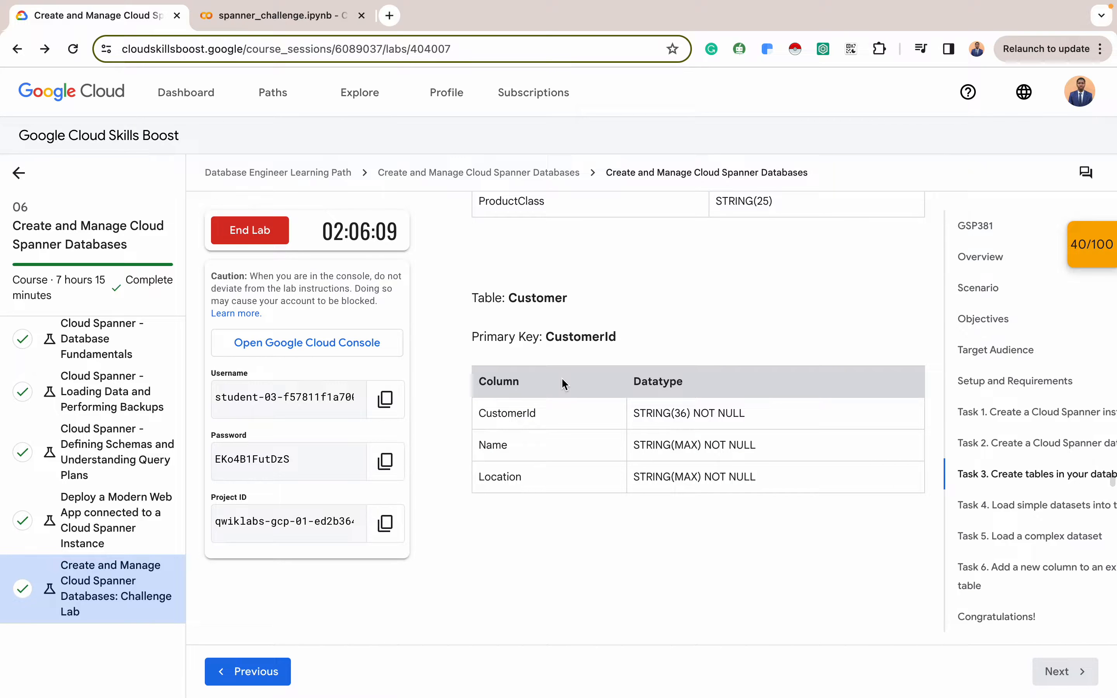
scroll(561, 381, "up", 5)
left_click(270, 17)
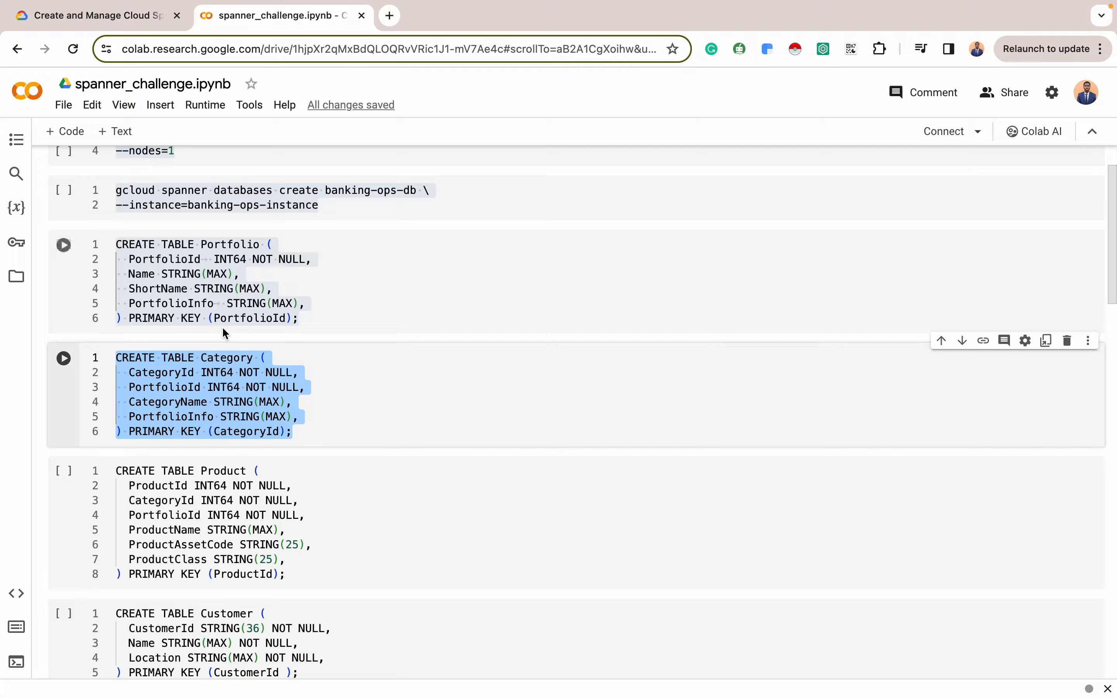
left_click_drag(286, 575, 105, 467)
key("super+c")
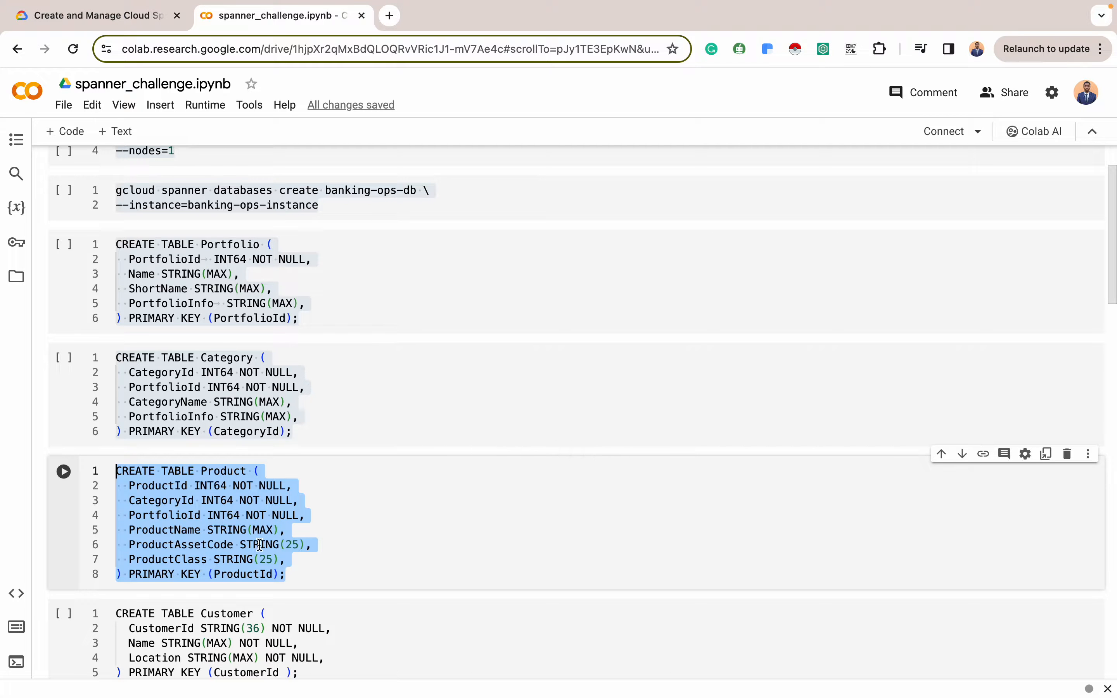
left_click(134, 15)
scroll(766, 323, "up", 3)
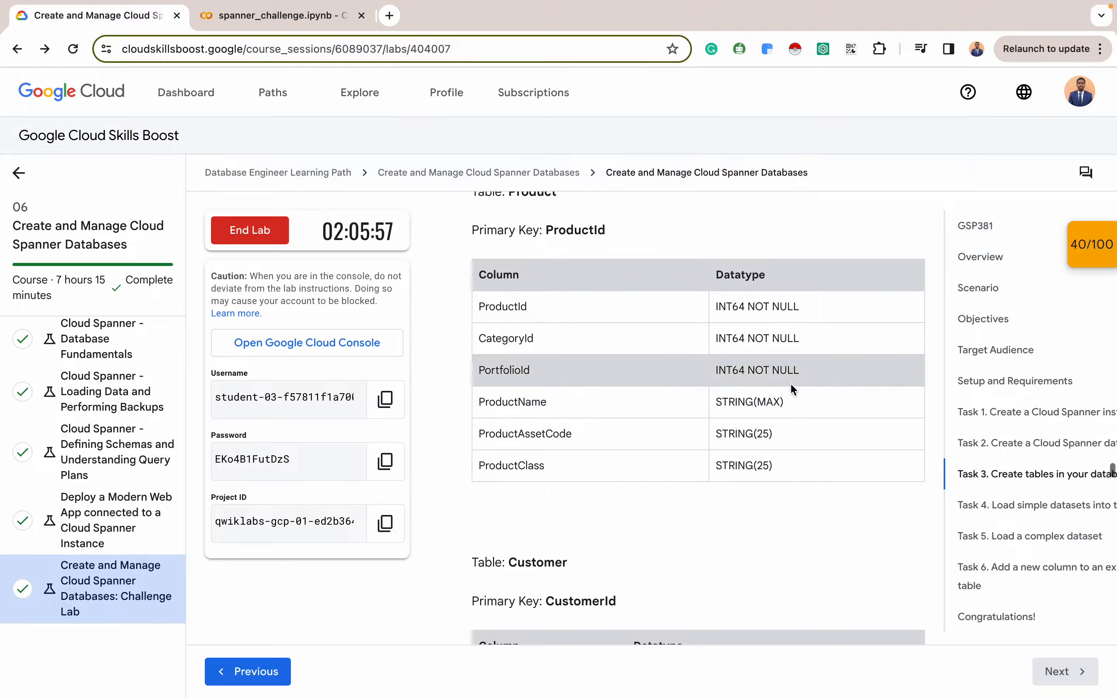
key("ctrl+Right")
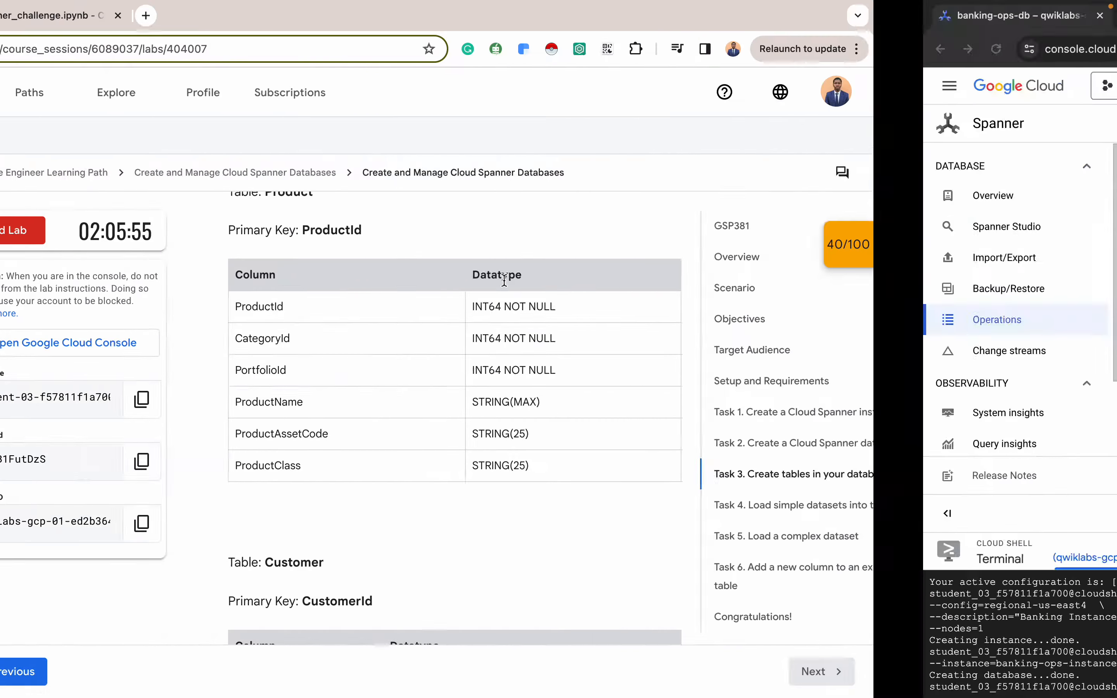
Paste and submit the CREATE TABLE Product statement, then reopen the DDL editor for banking-ops-db
left_click(870, 124)
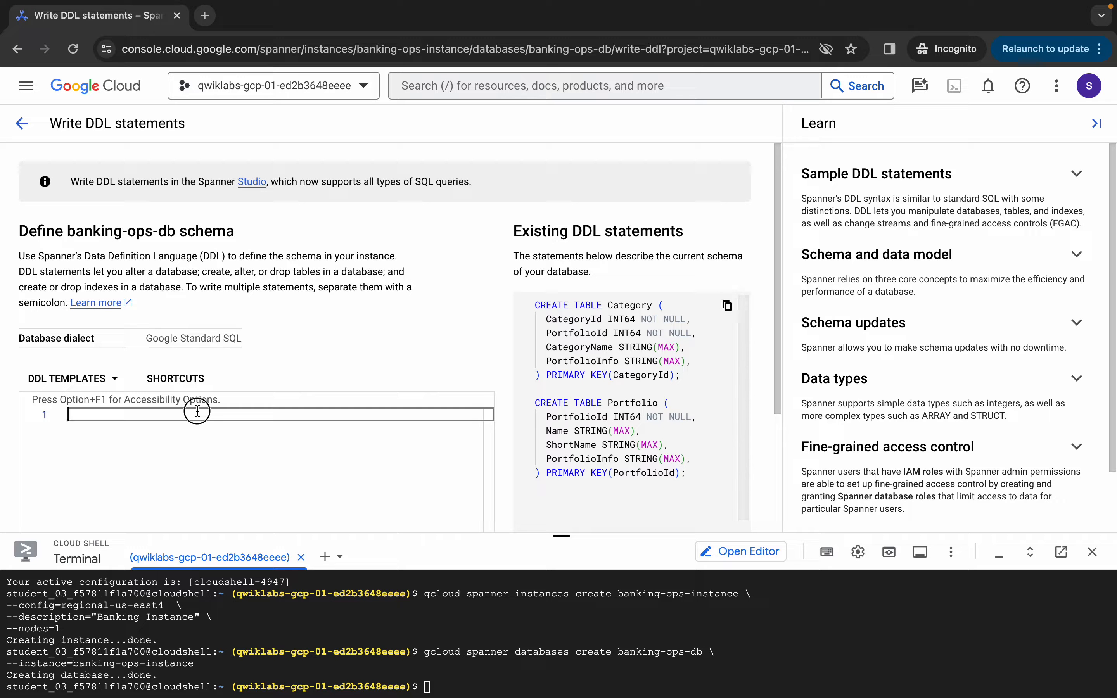
key("super+v")
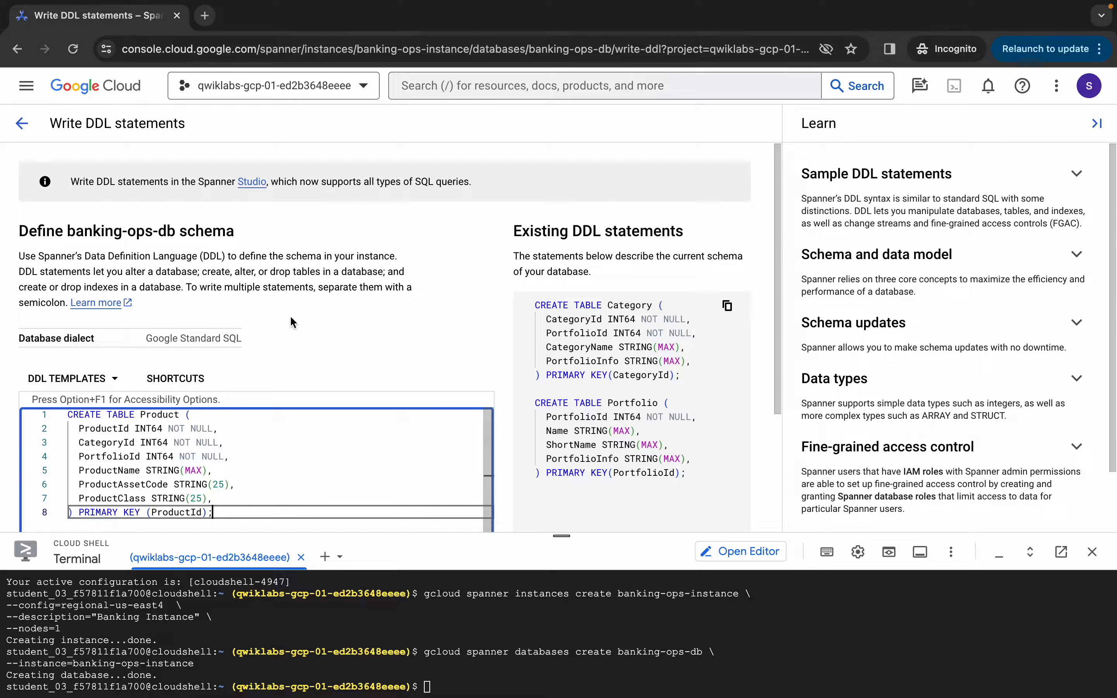
scroll(290, 315, "down", 3)
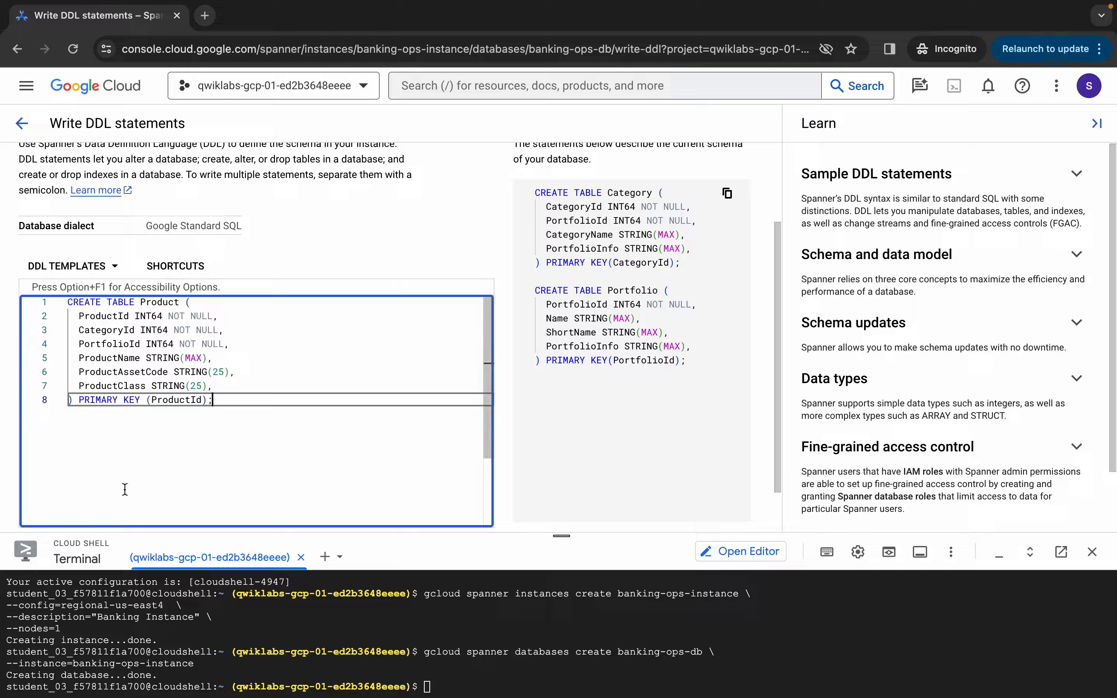
scroll(135, 468, "down", 2)
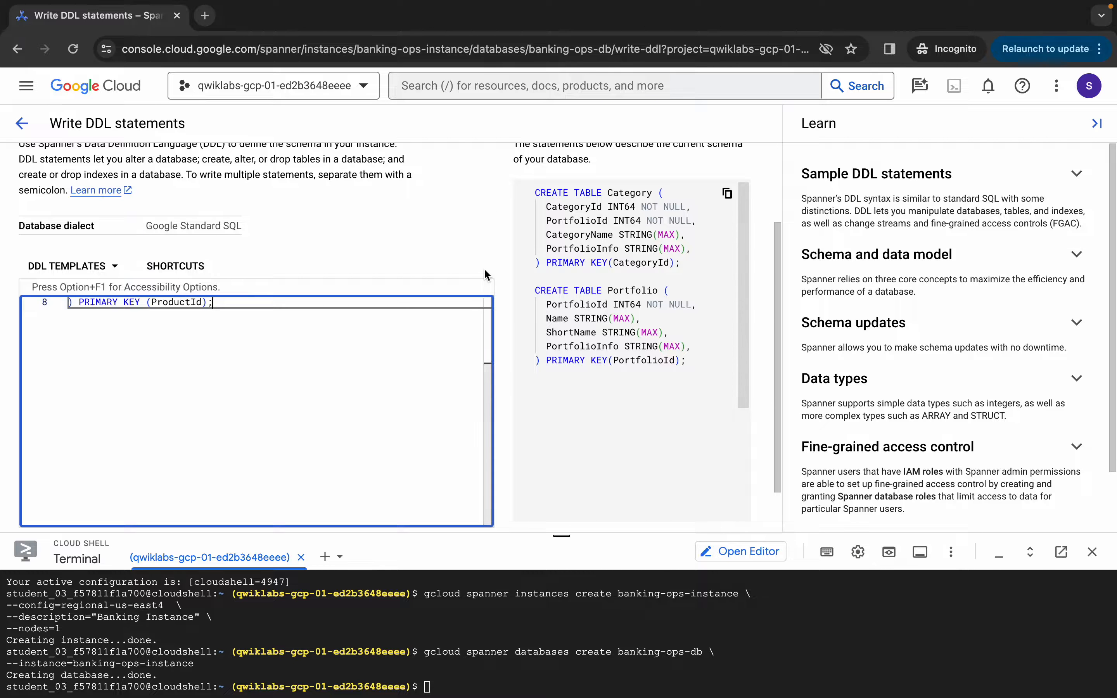
scroll(483, 268, "down", 2)
left_click(46, 501)
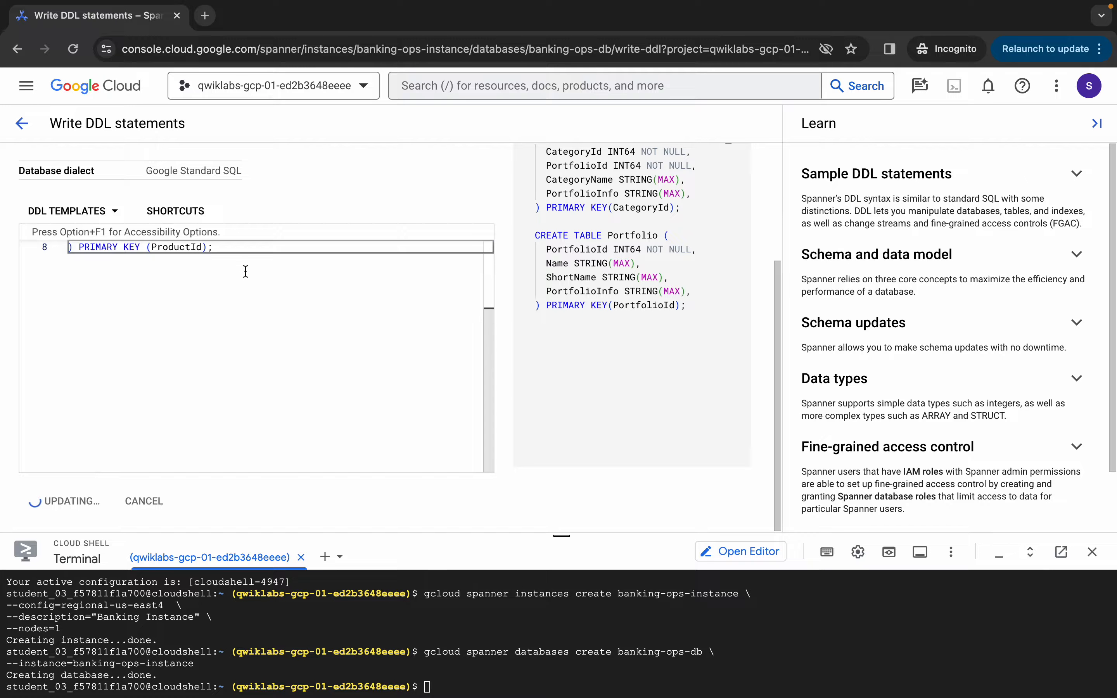
scroll(254, 300, "up", 2)
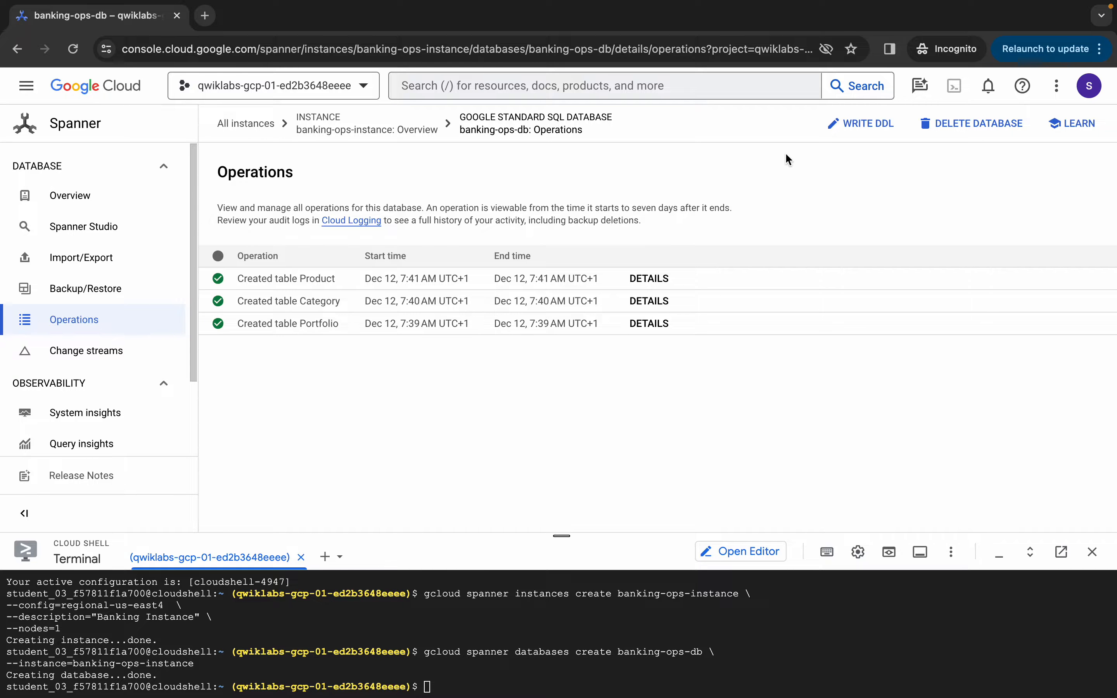
left_click(862, 123)
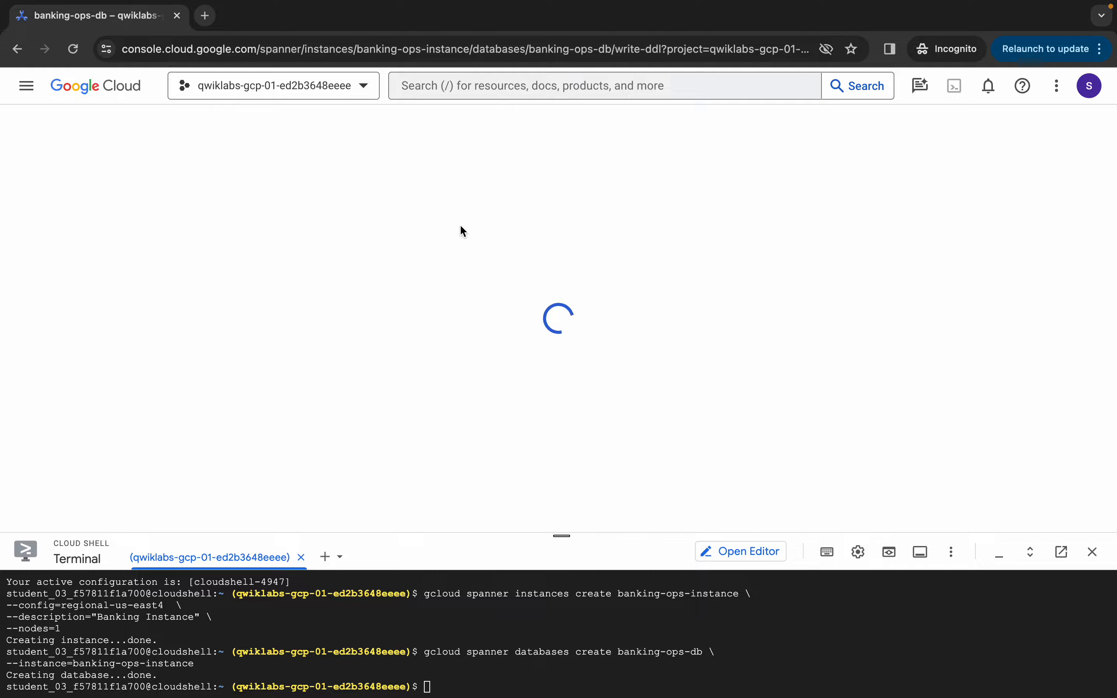
Copy the notebook's CREATE TABLE Customer statement and put the cursor in the empty DDL editor
key("ctrl+Left")
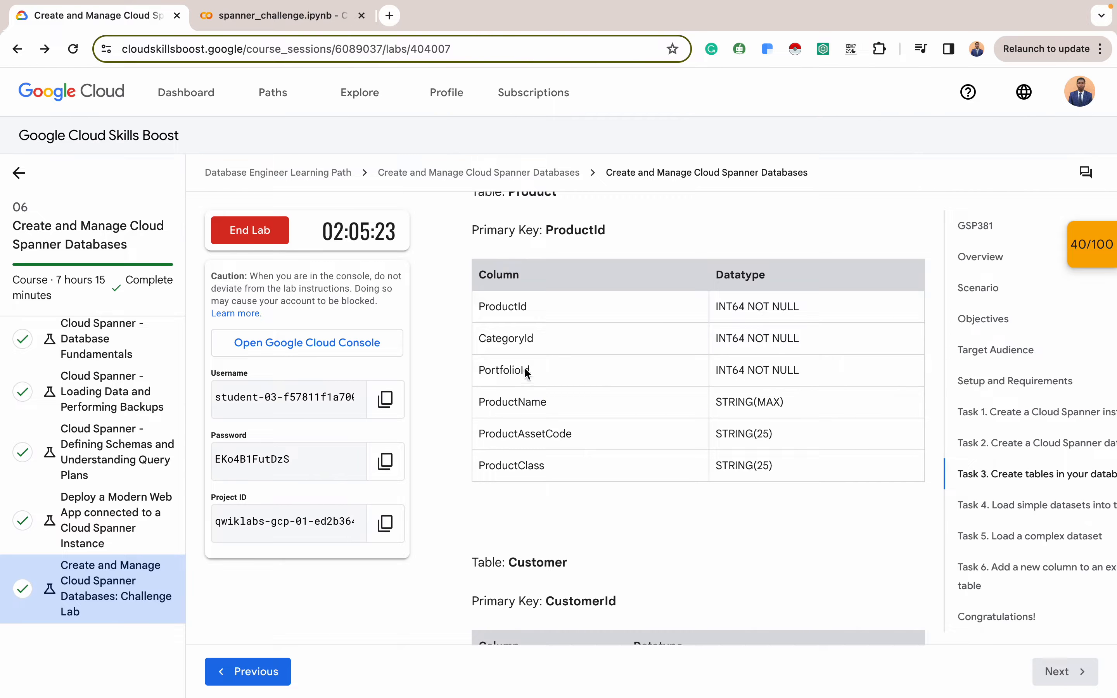
scroll(536, 397, "down", 5)
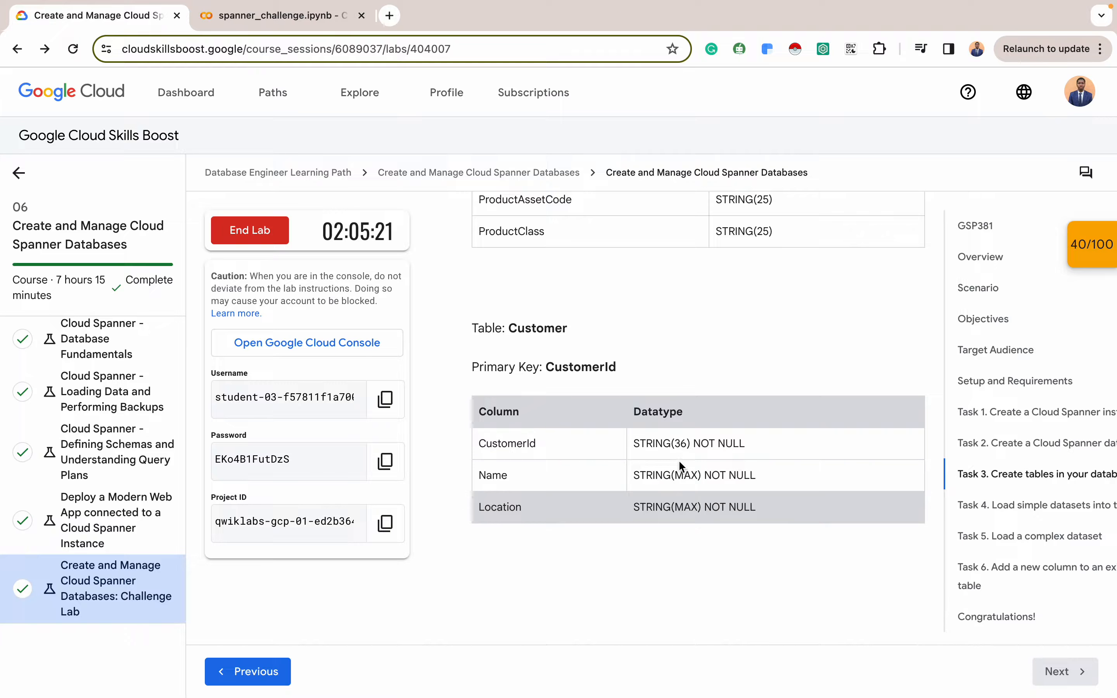
left_click(293, 22)
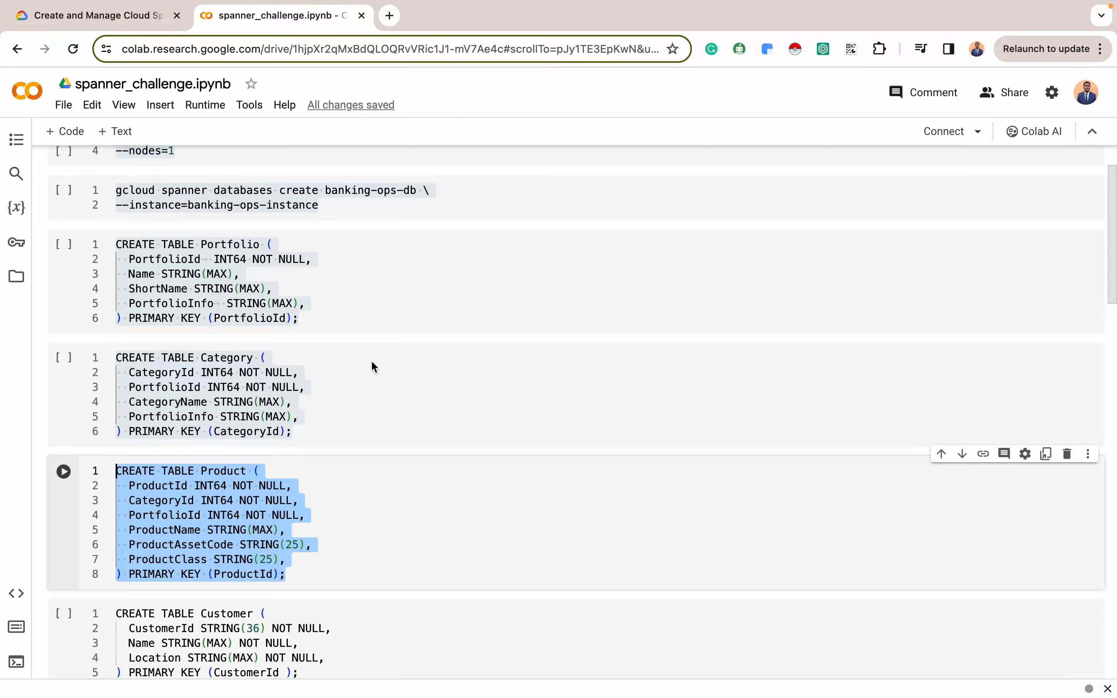
scroll(301, 430, "down", 4)
left_click_drag(303, 503, 112, 444)
key("ctrl+c")
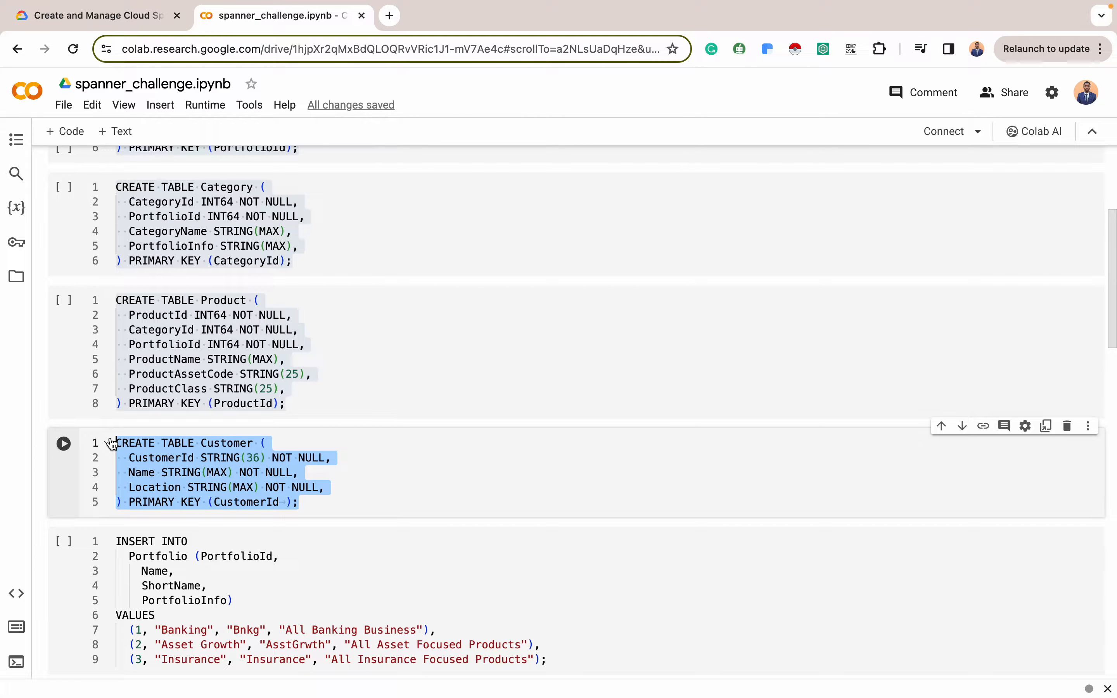
key("ctrl+Right")
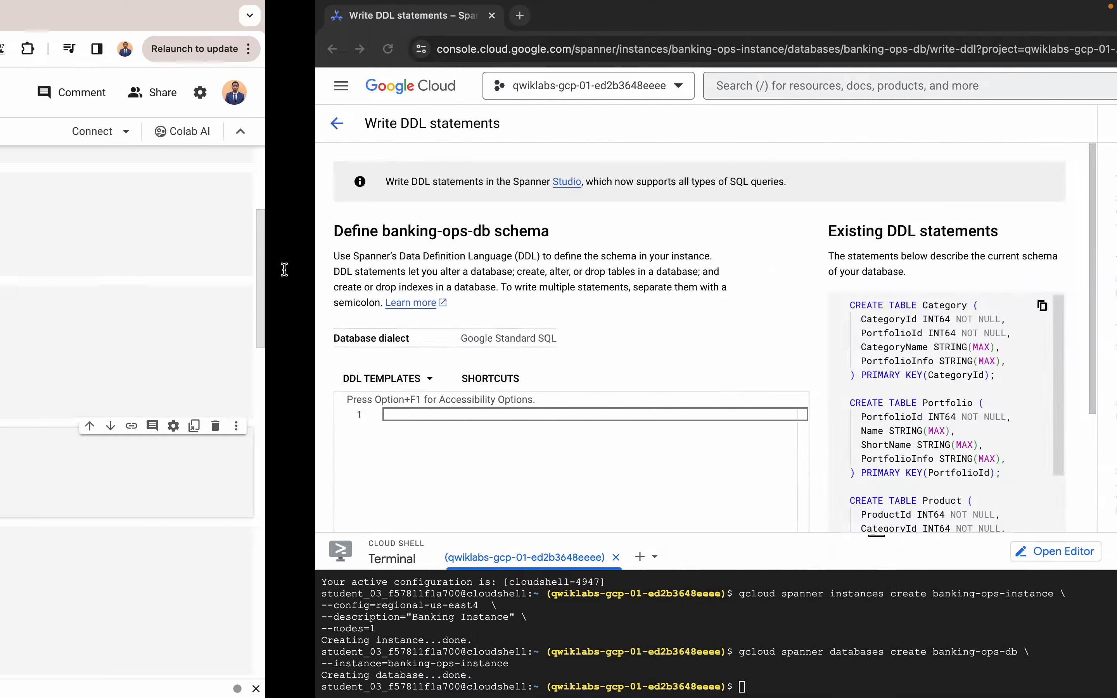
left_click(212, 412)
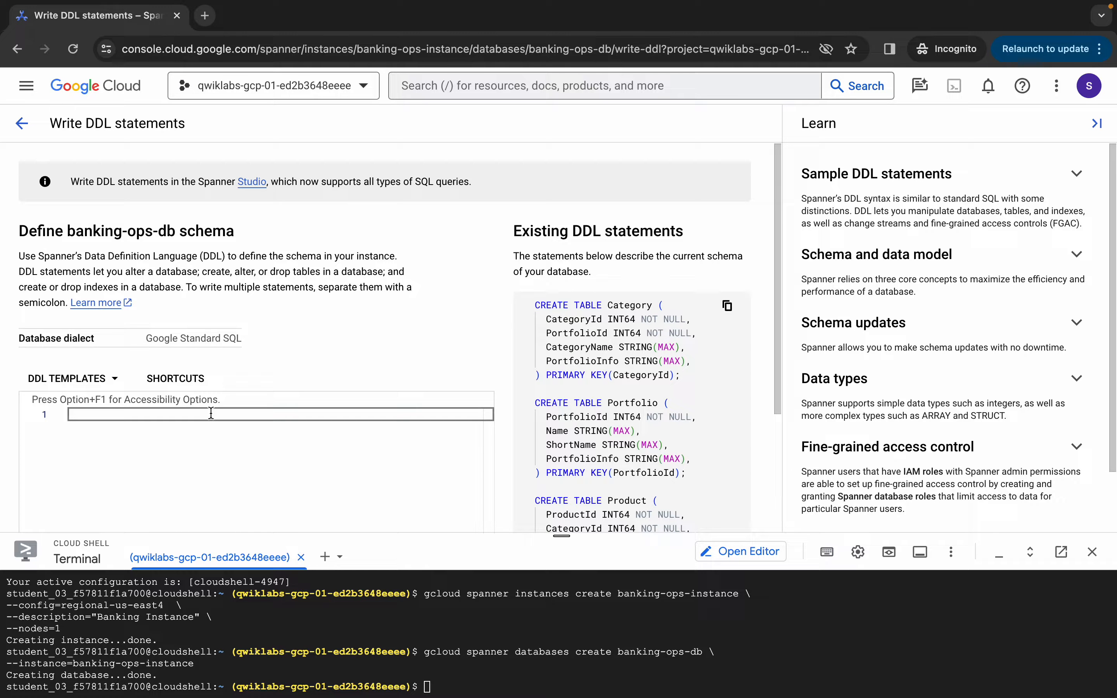
Paste CREATE TABLE Customer, remove the extra spaces after CustomerId in PRIMARY KEY, and submit
key("ctrl+v")
scroll(315, 321, "down", 2)
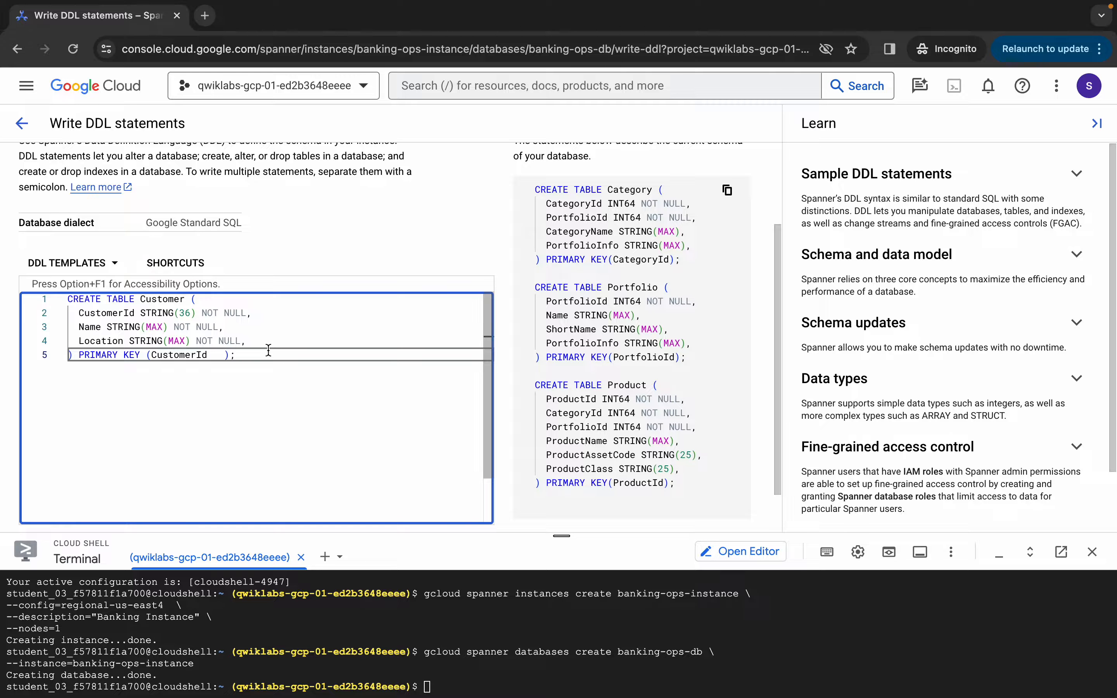
left_click(224, 355)
key("BackSpace")
key("BackSpace")
key("BackSpace")
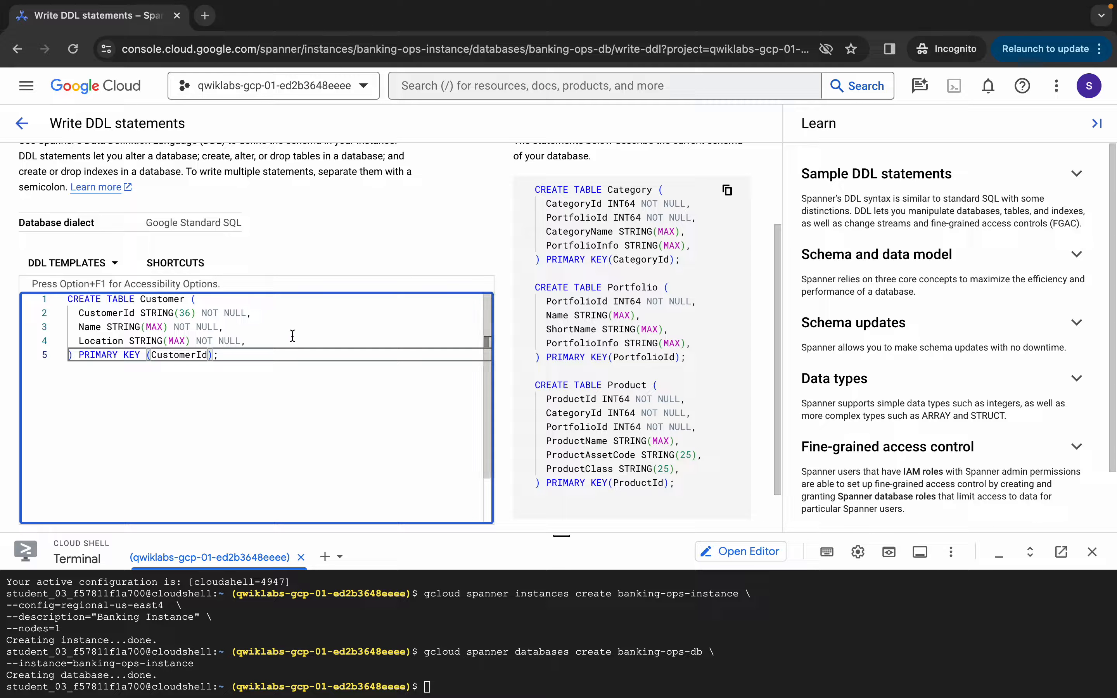
scroll(275, 404, "down", 2)
scroll(354, 220, "down", 1)
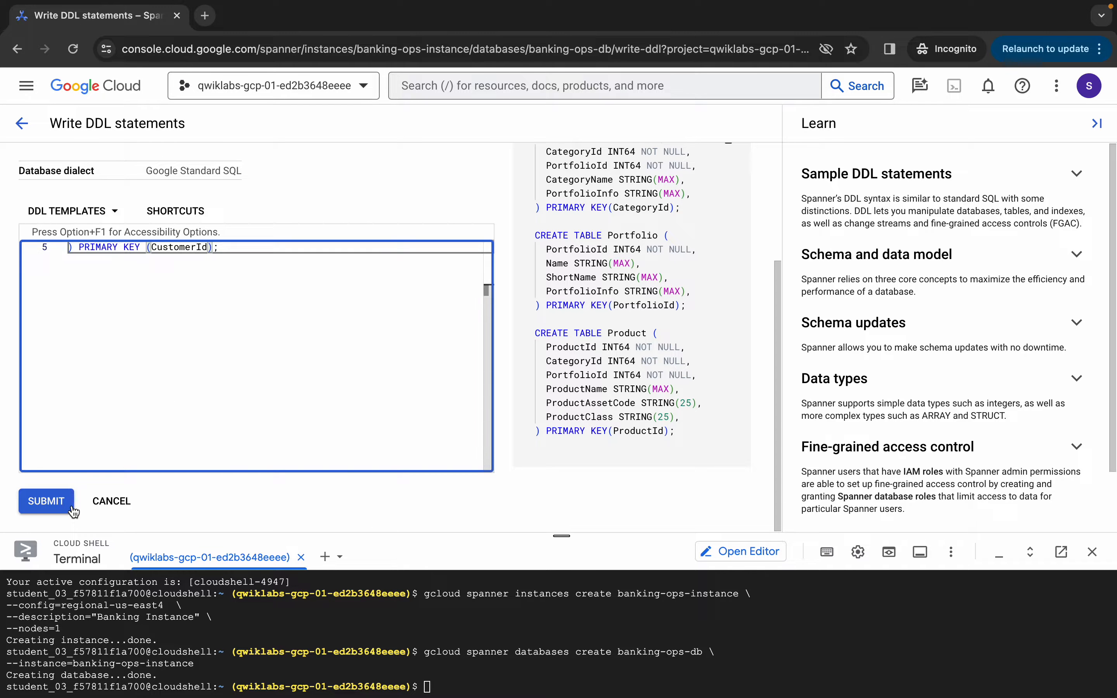
left_click(56, 500)
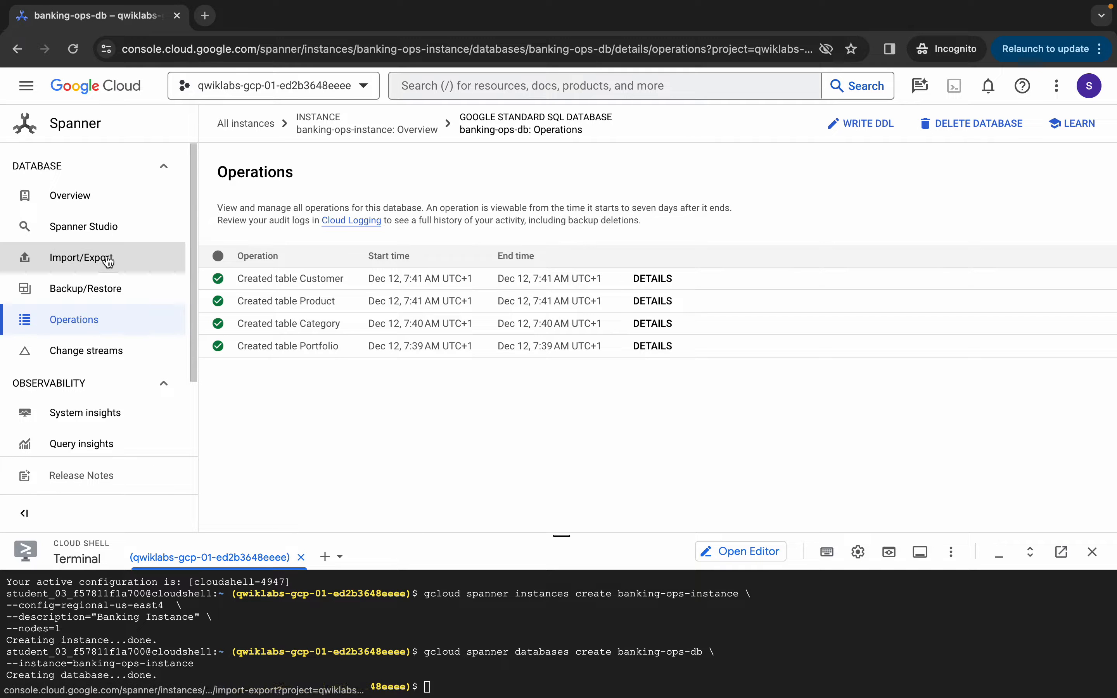
left_click(113, 229)
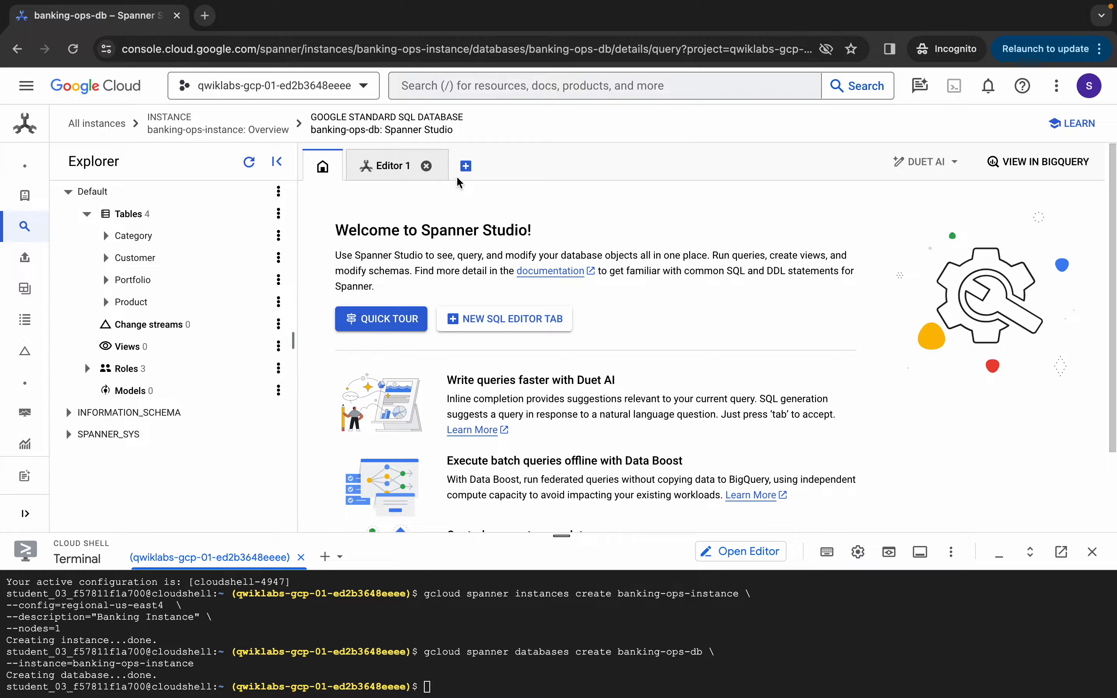
Run SELECT * FROM Customer, then FROM Category, in Spanner Studio to confirm both are empty
left_click(466, 167)
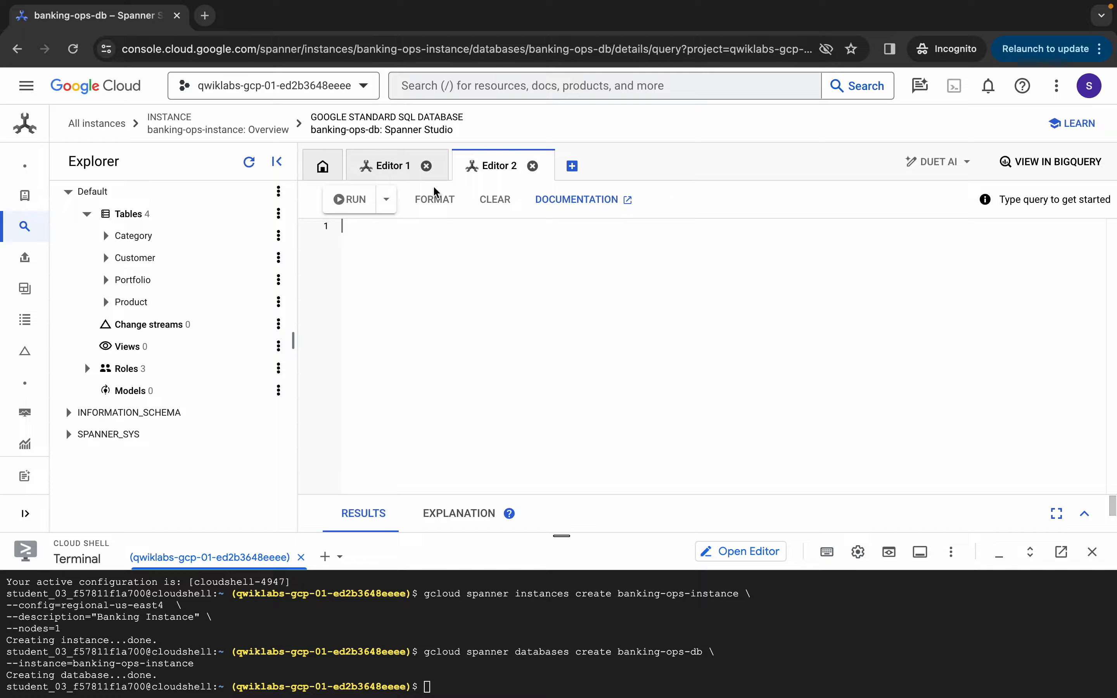
type("Sele")
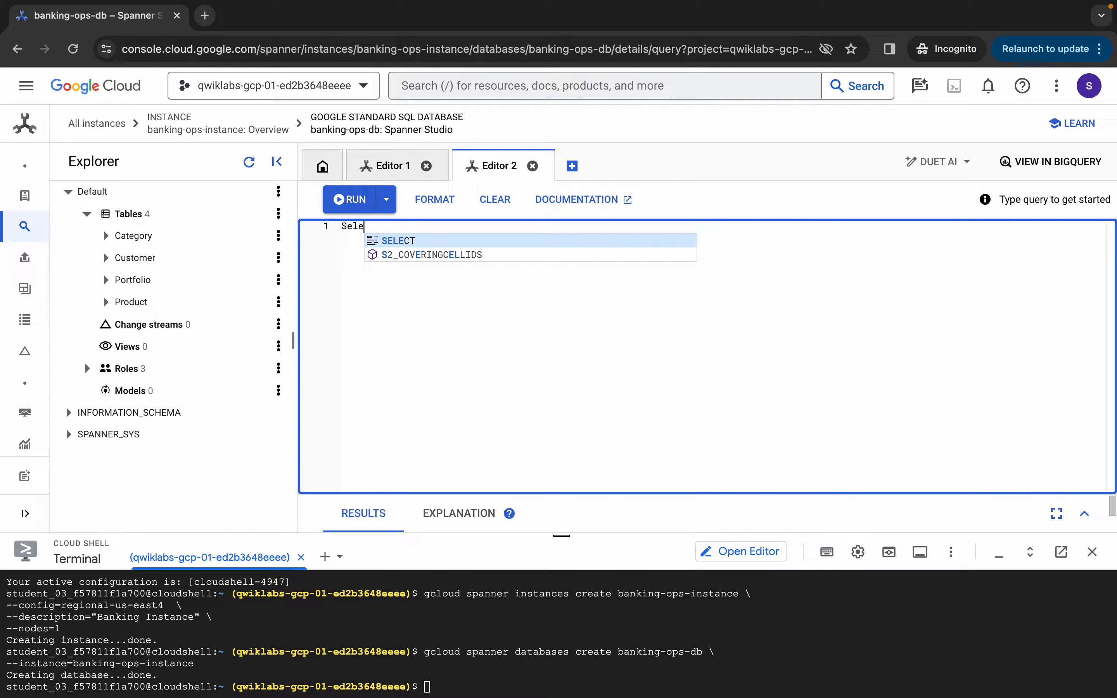
type("ctr t * from Customer")
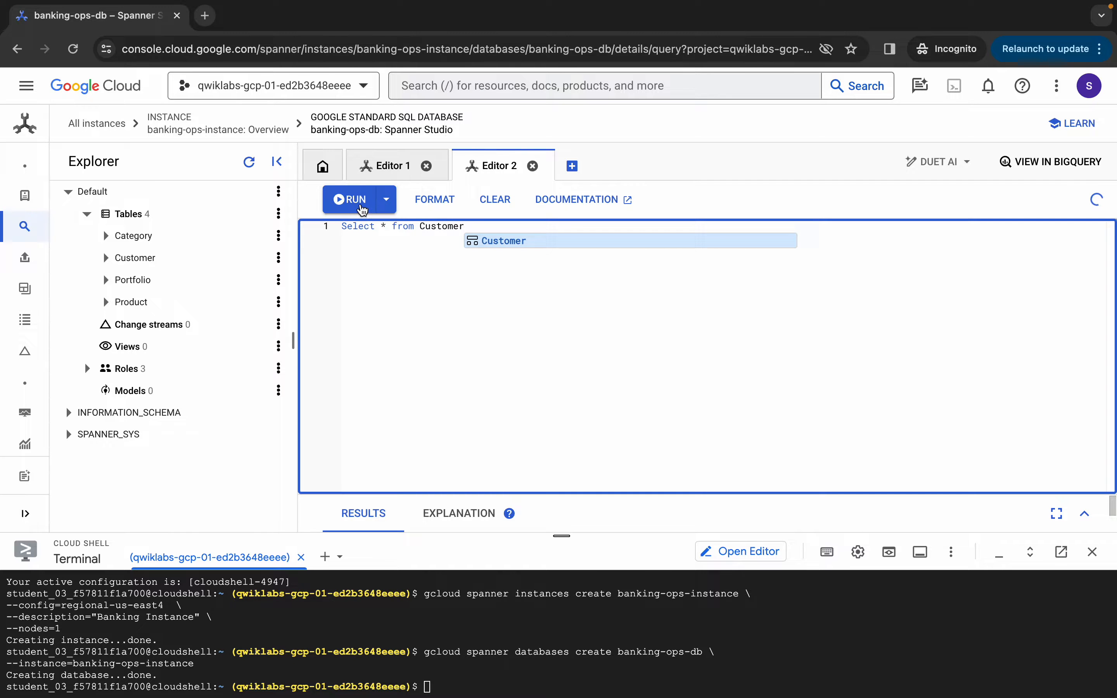
left_click(350, 203)
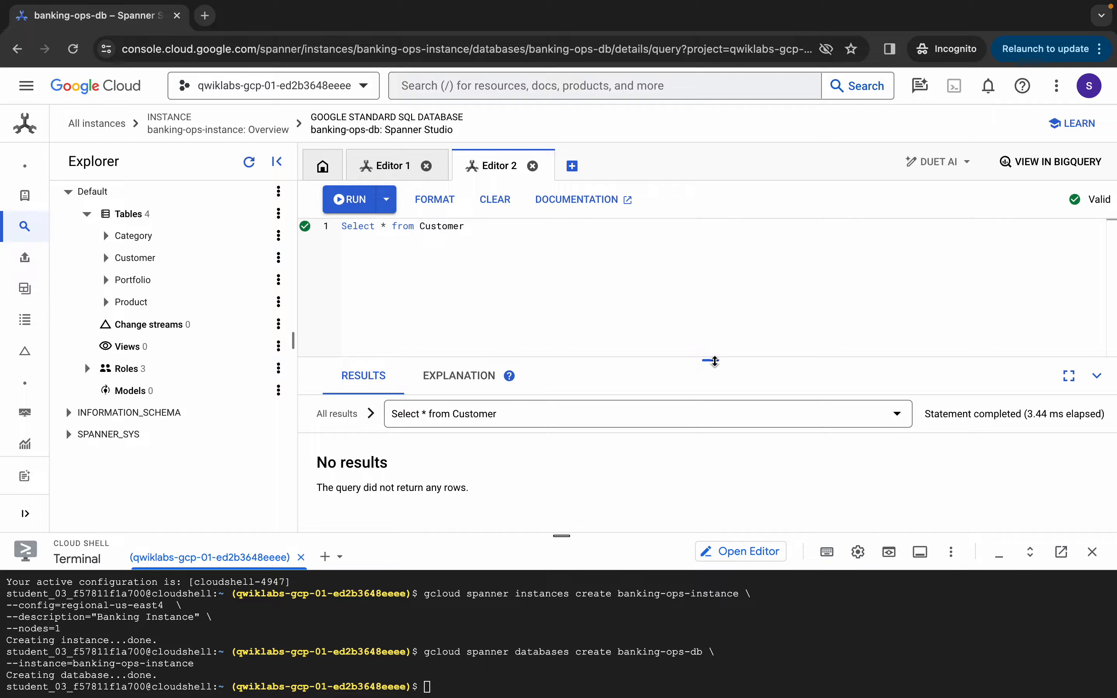
left_click_drag(711, 360, 711, 323)
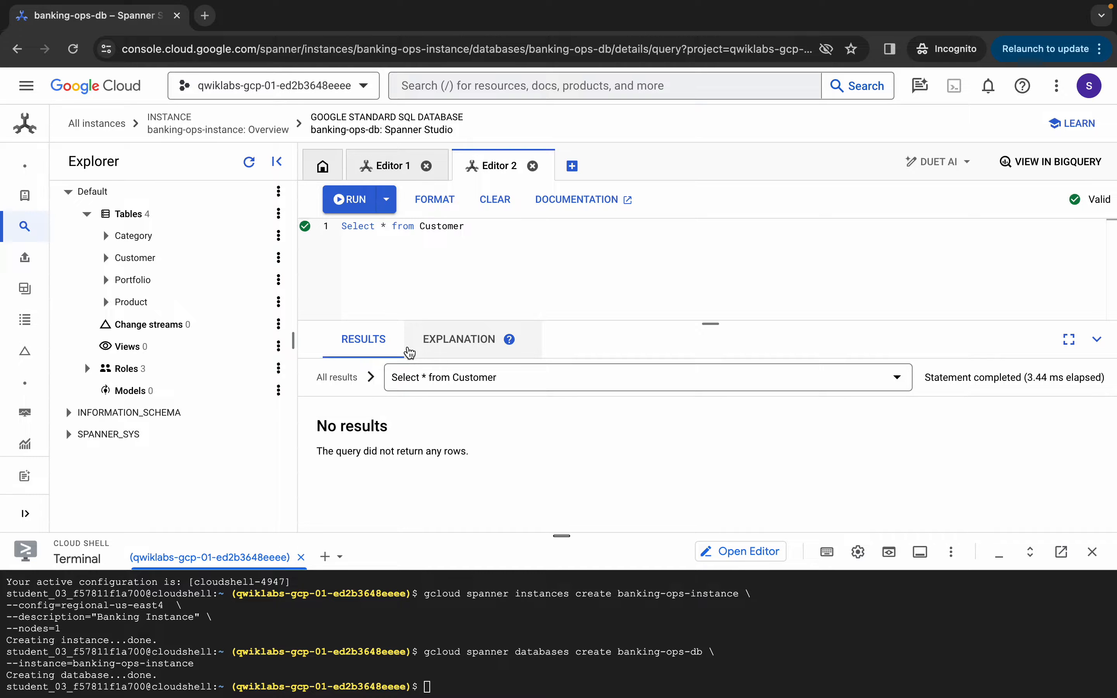
double_click(446, 225)
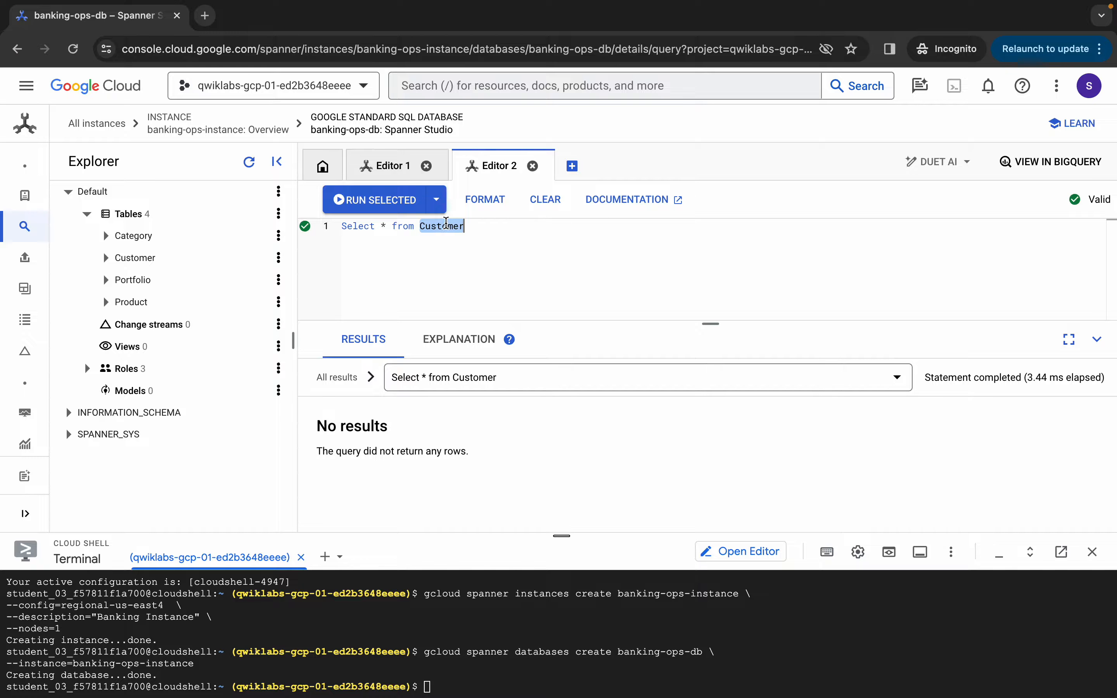
key("BackSpace")
type("Category")
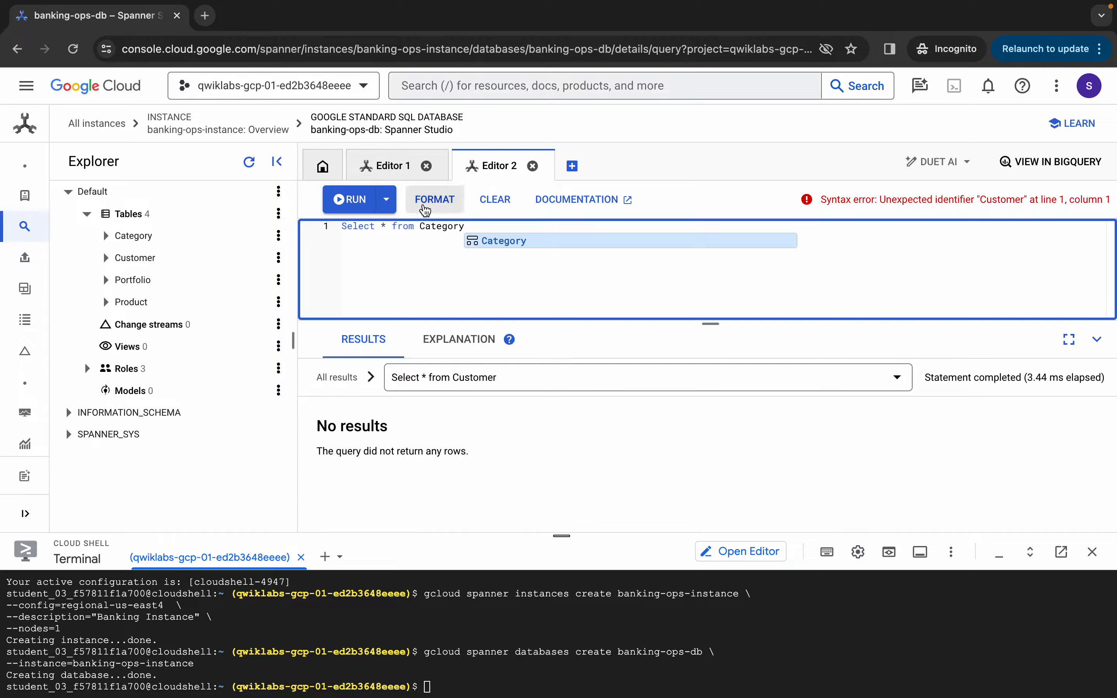
left_click(356, 200)
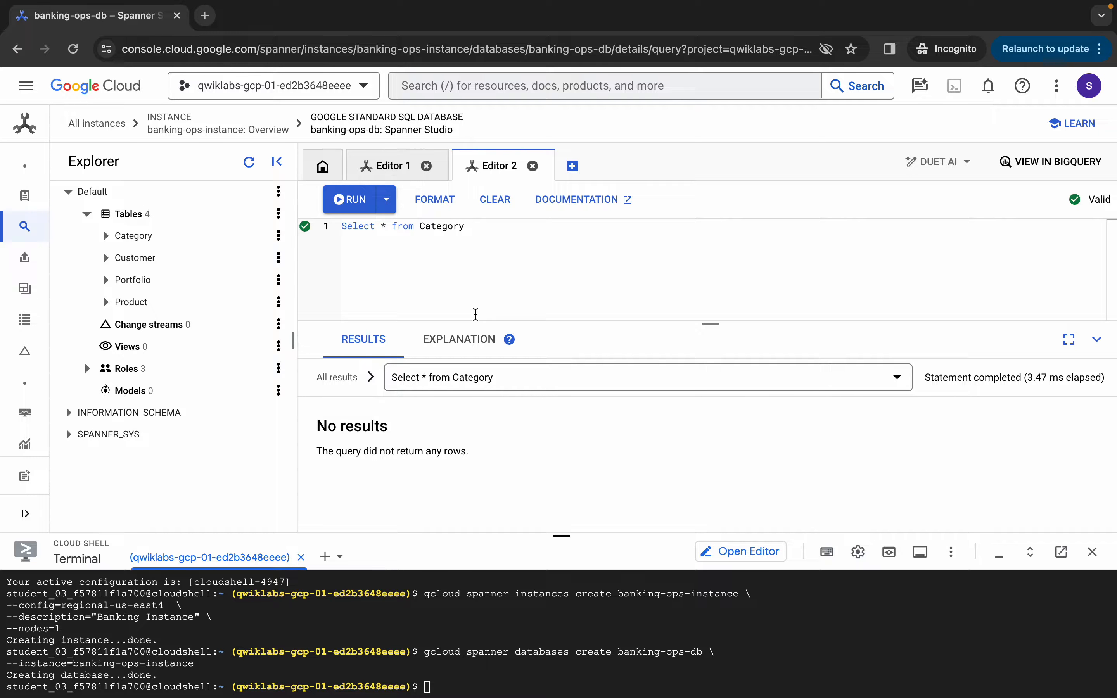
key("ctrl+Left")
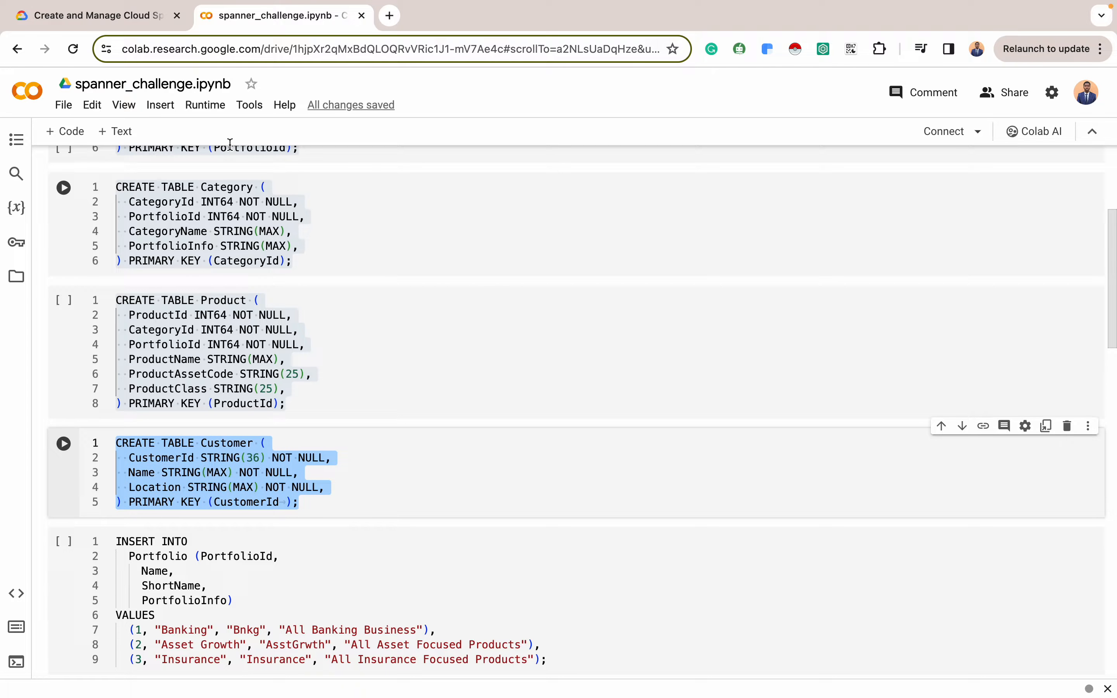
Scroll the lab's Task 4 instructions to the example INSERT and the three Portfolio rows to load
left_click(76, 18)
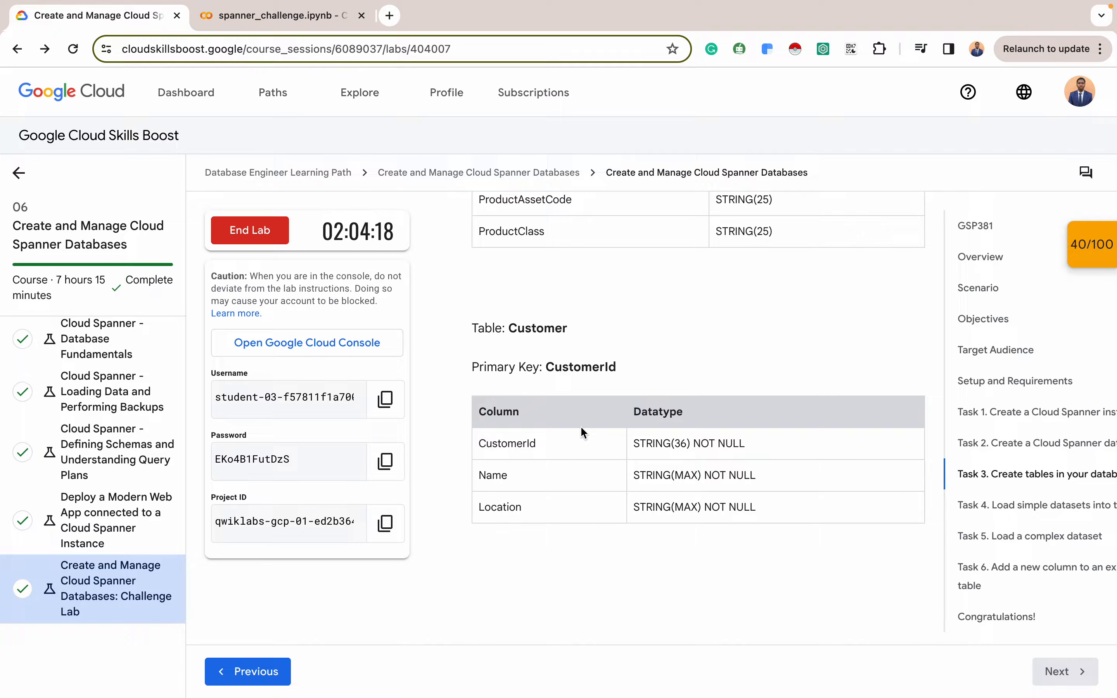
scroll(582, 431, "down", 5)
scroll(583, 432, "down", 2)
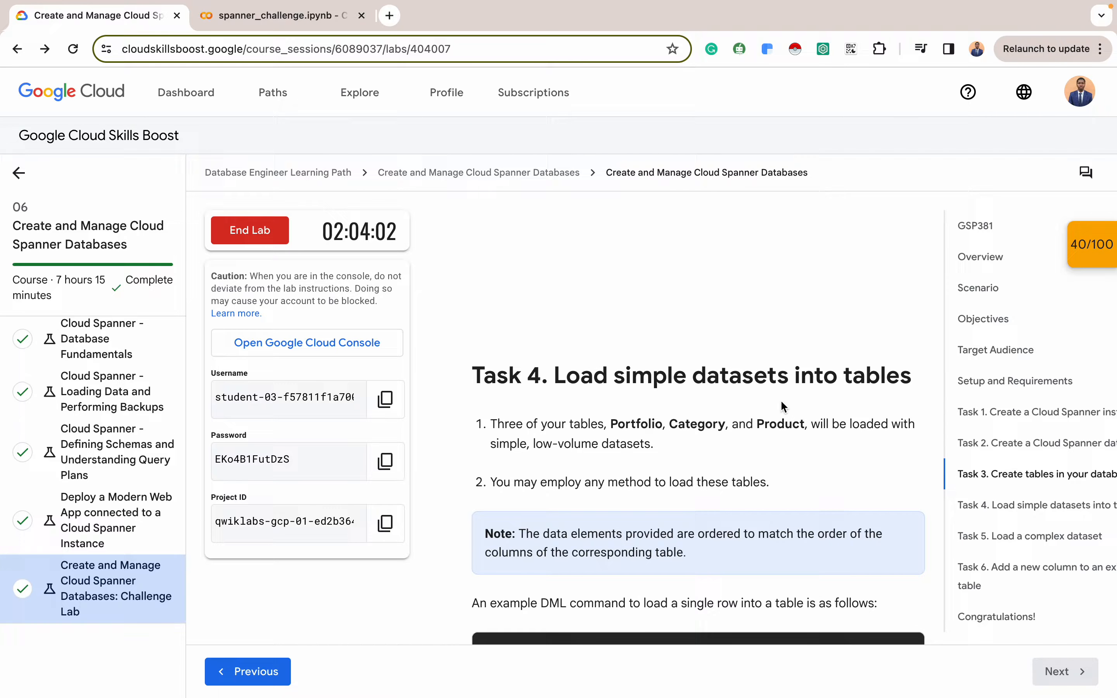
scroll(655, 419, "down", 5)
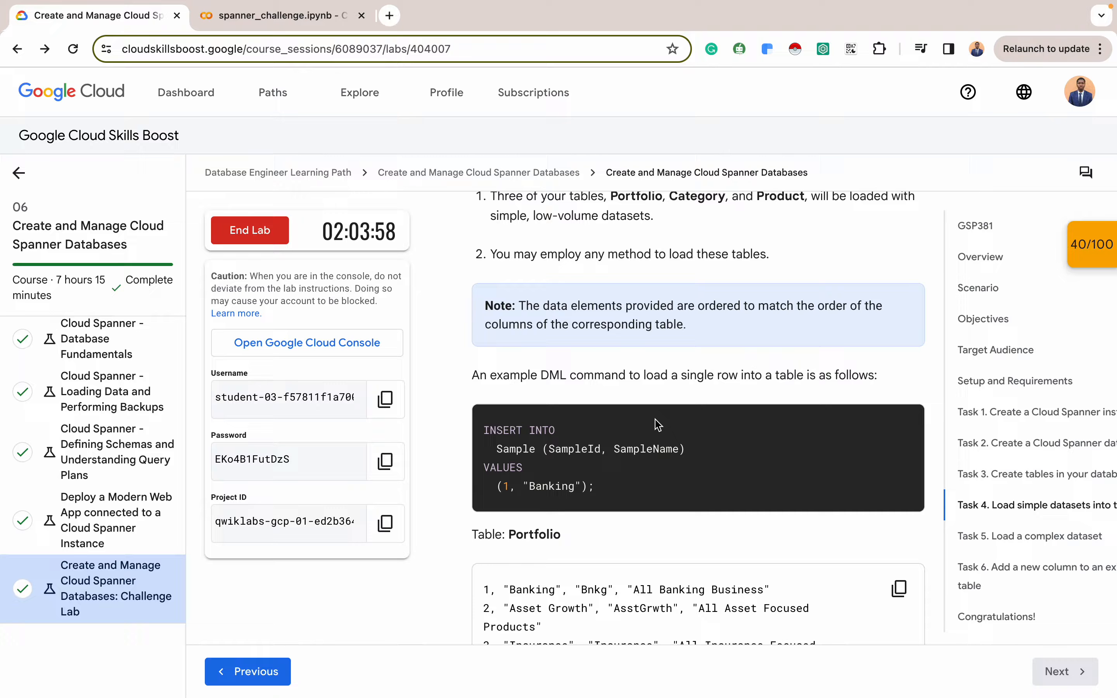
scroll(657, 425, "down", 2)
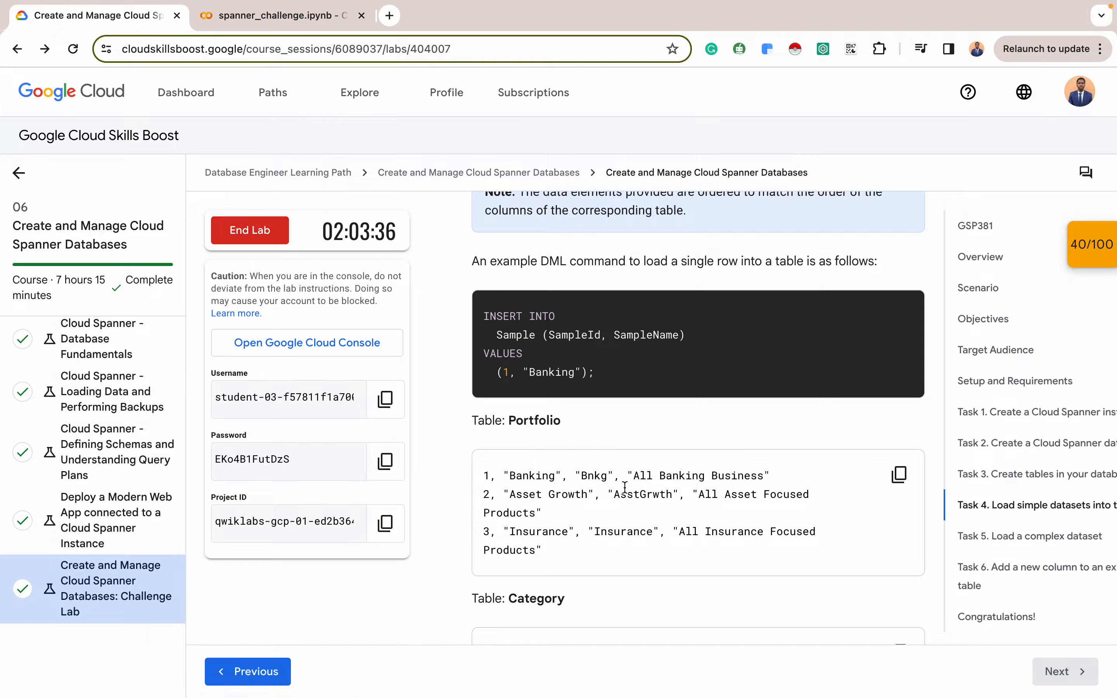
scroll(625, 487, "down", 2)
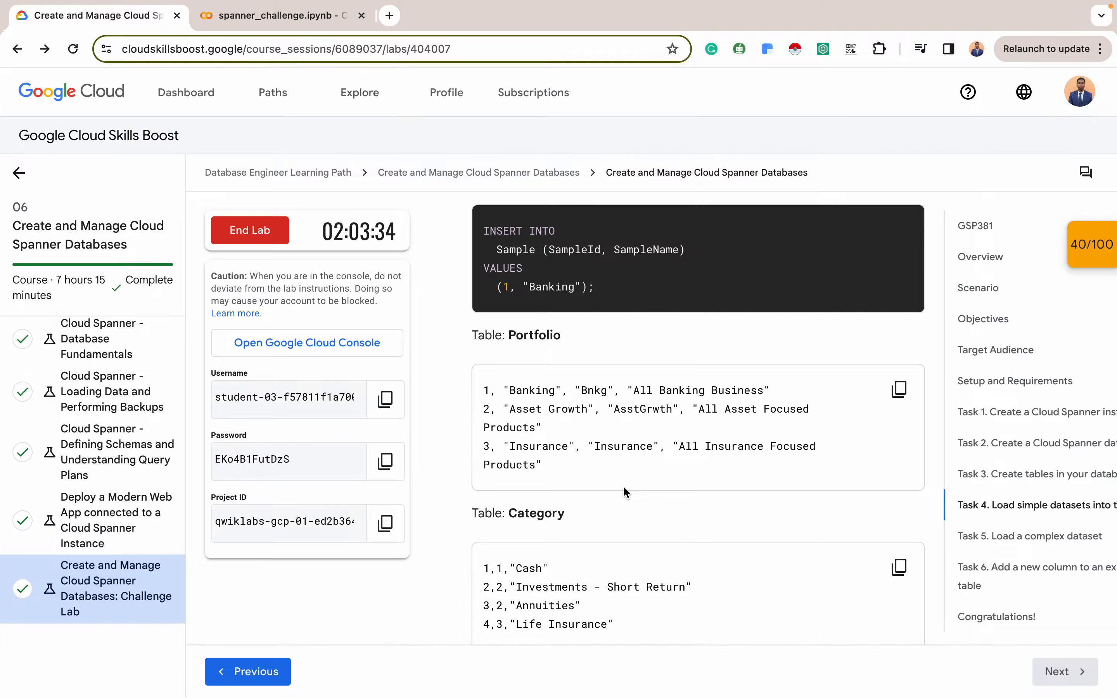
scroll(624, 415, "up", 3)
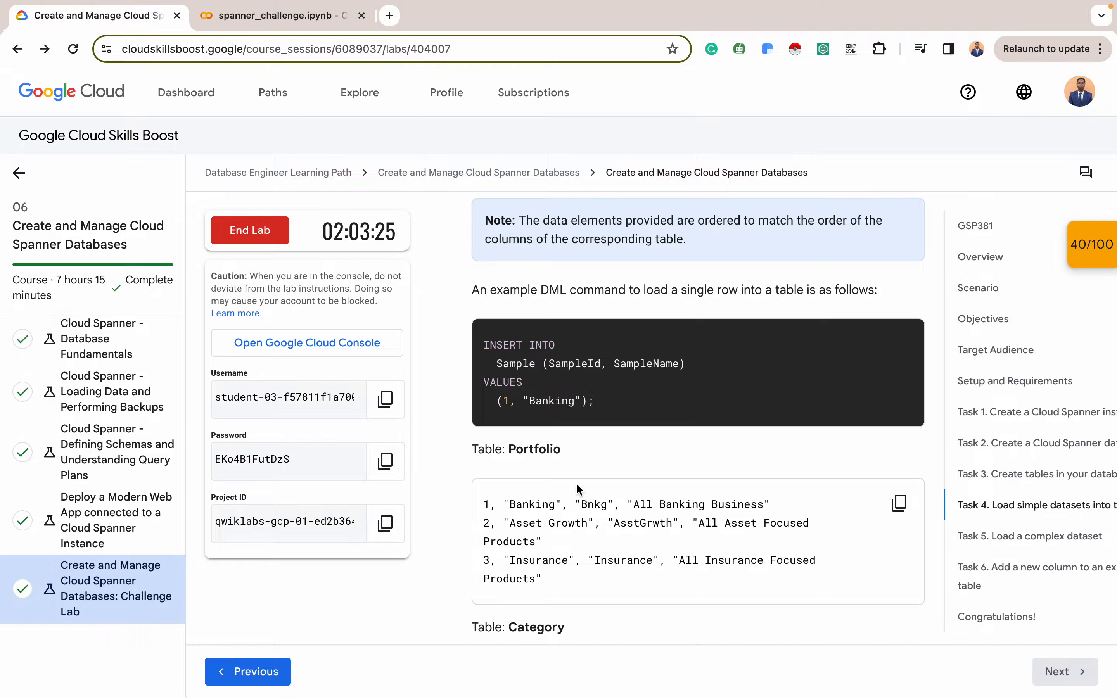
Select the notebook's INSERT INTO Portfolio statement with the Banking, Asset Growth and Insurance rows
left_click(280, 16)
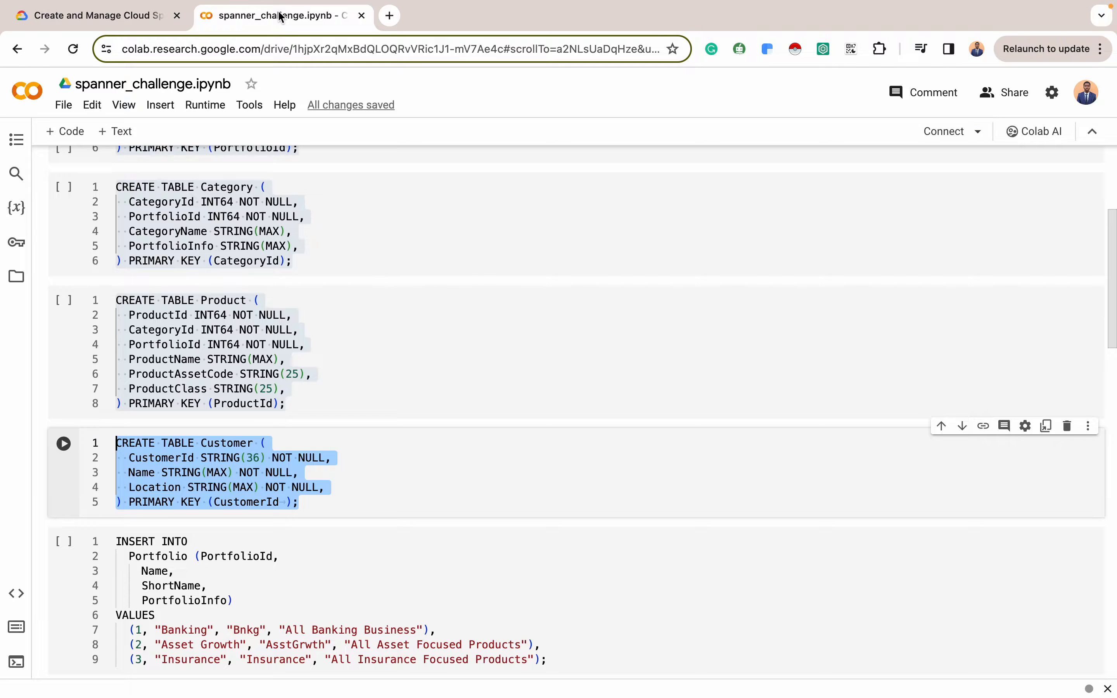
scroll(339, 386, "down", 3)
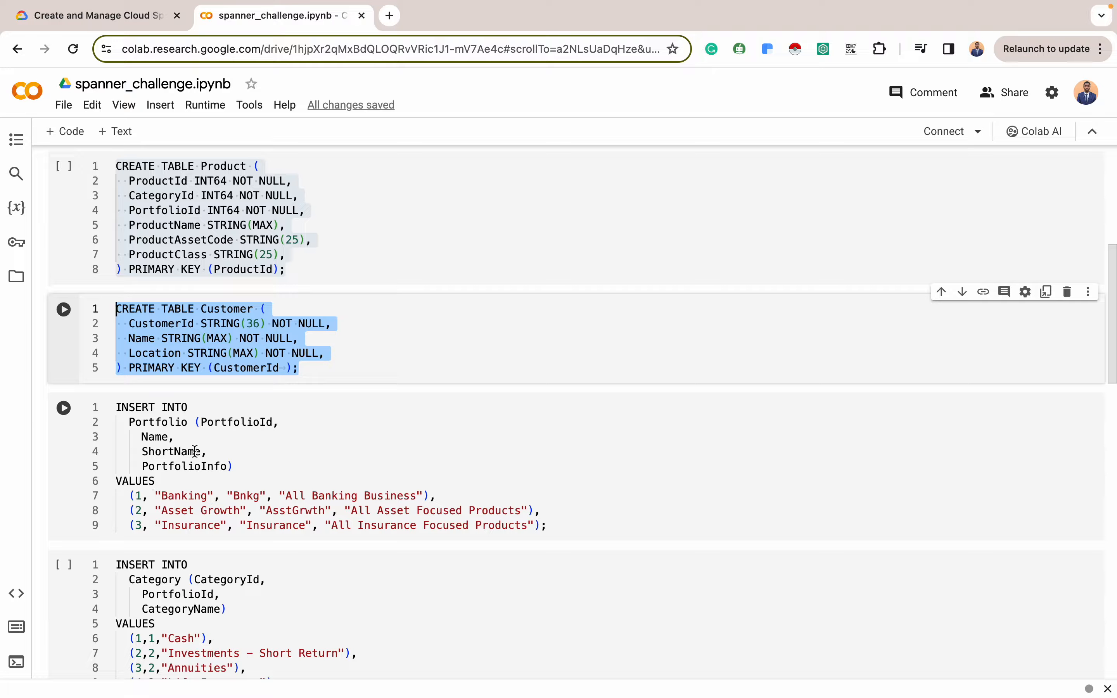
scroll(216, 371, "up", 1)
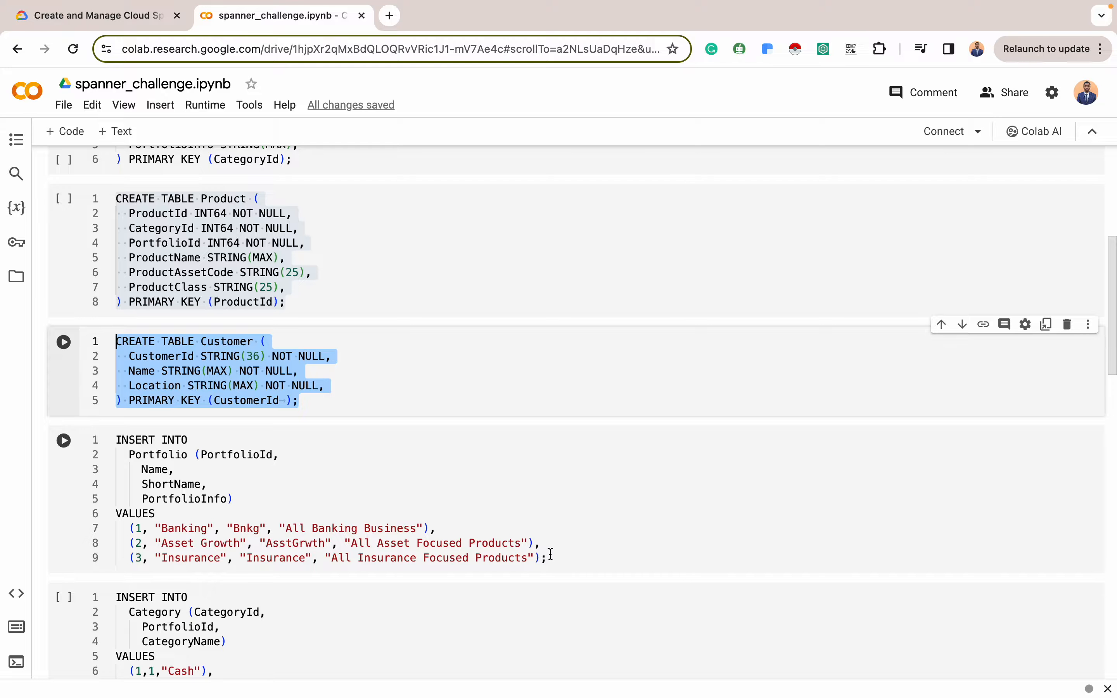
left_click_drag(546, 560, 107, 440)
key("super+c")
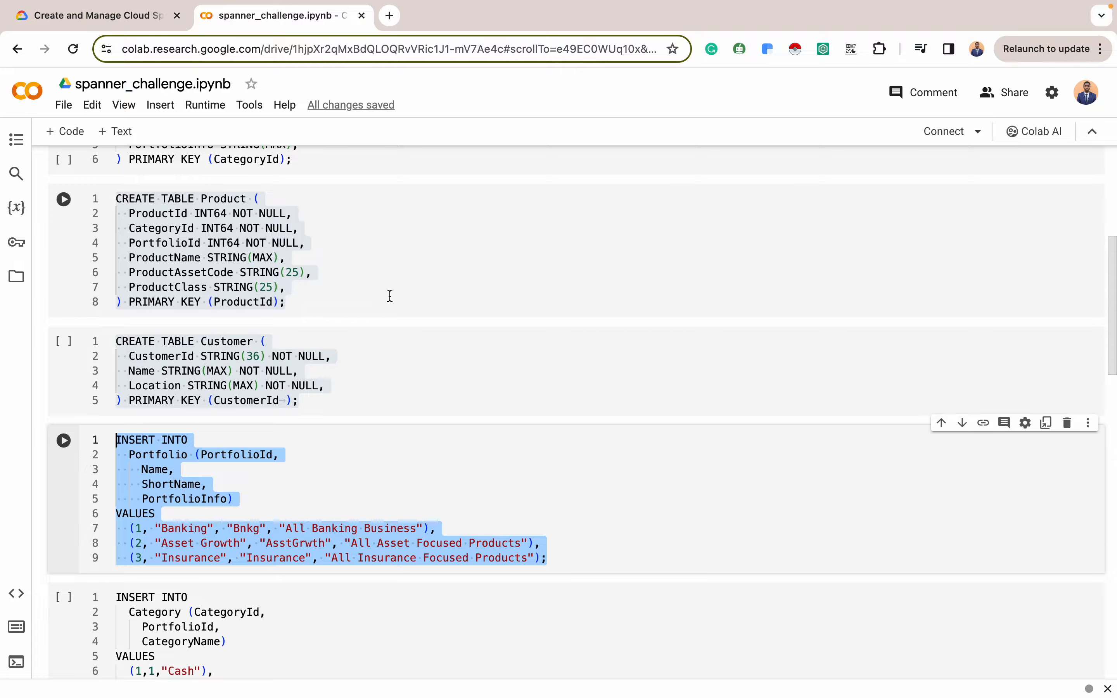
key("ctrl+Right")
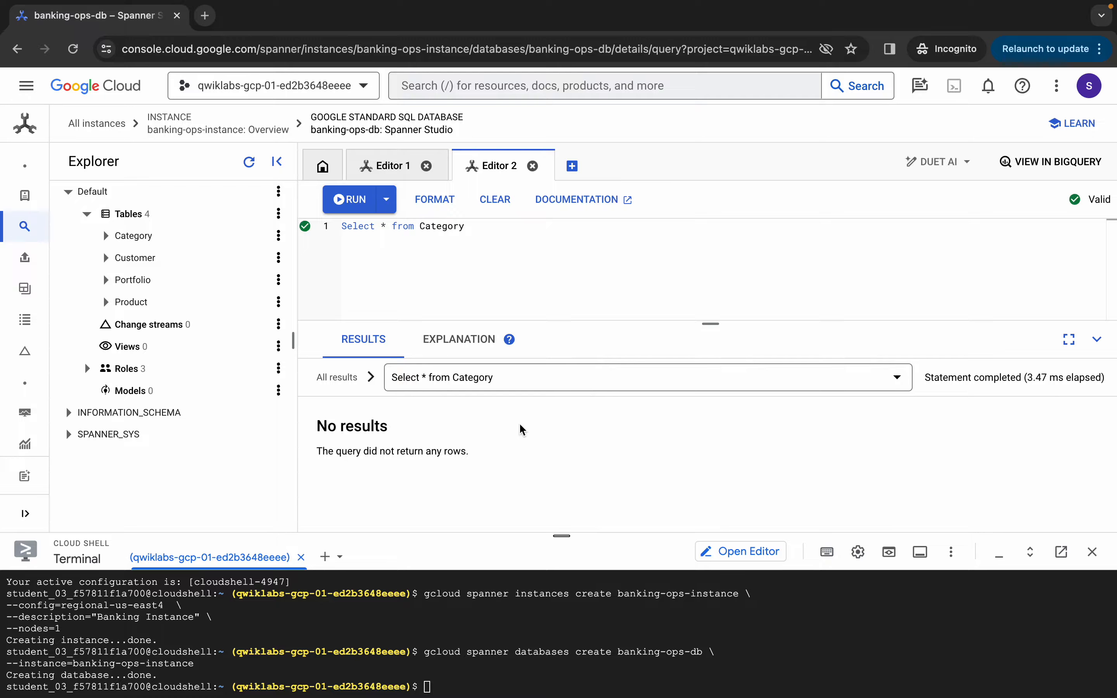
Replace the Spanner Studio query with the pasted Portfolio INSERT statement and run it
left_click(499, 230)
key("super+a")
key("BackSpace")
key("super+v")
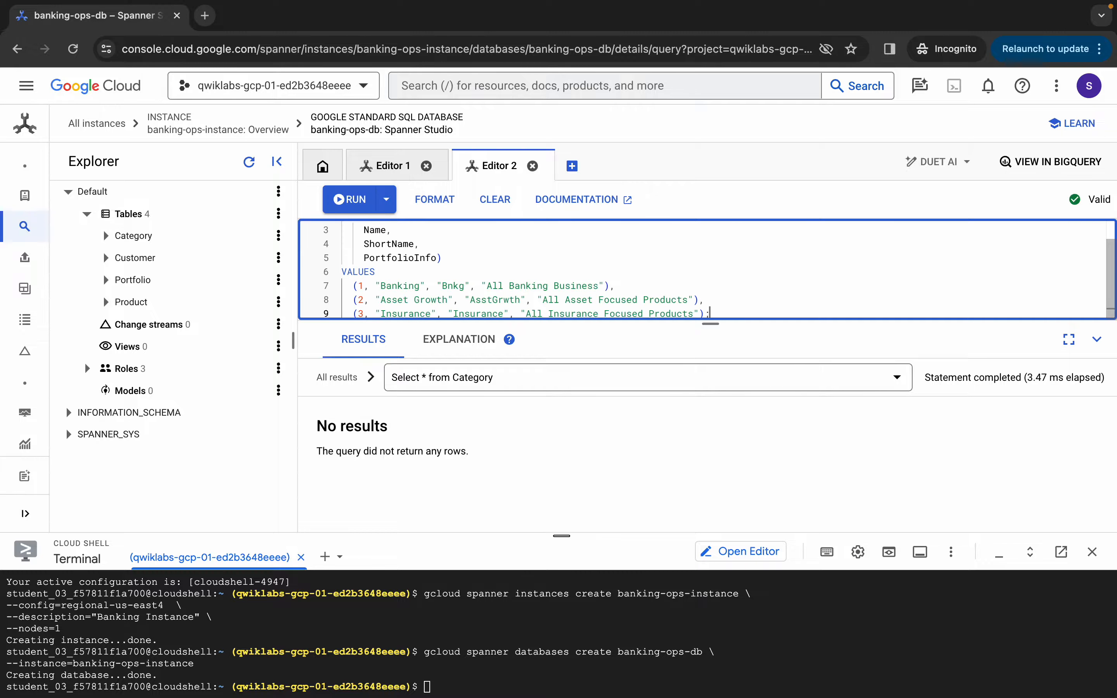
left_click(712, 322)
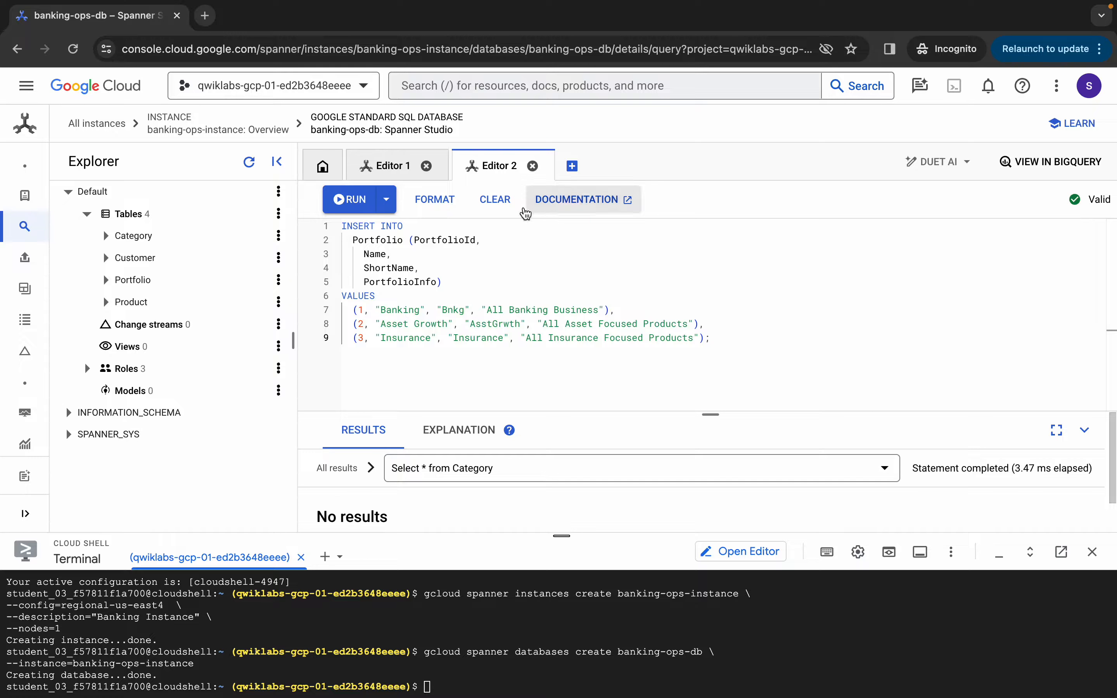
left_click(359, 207)
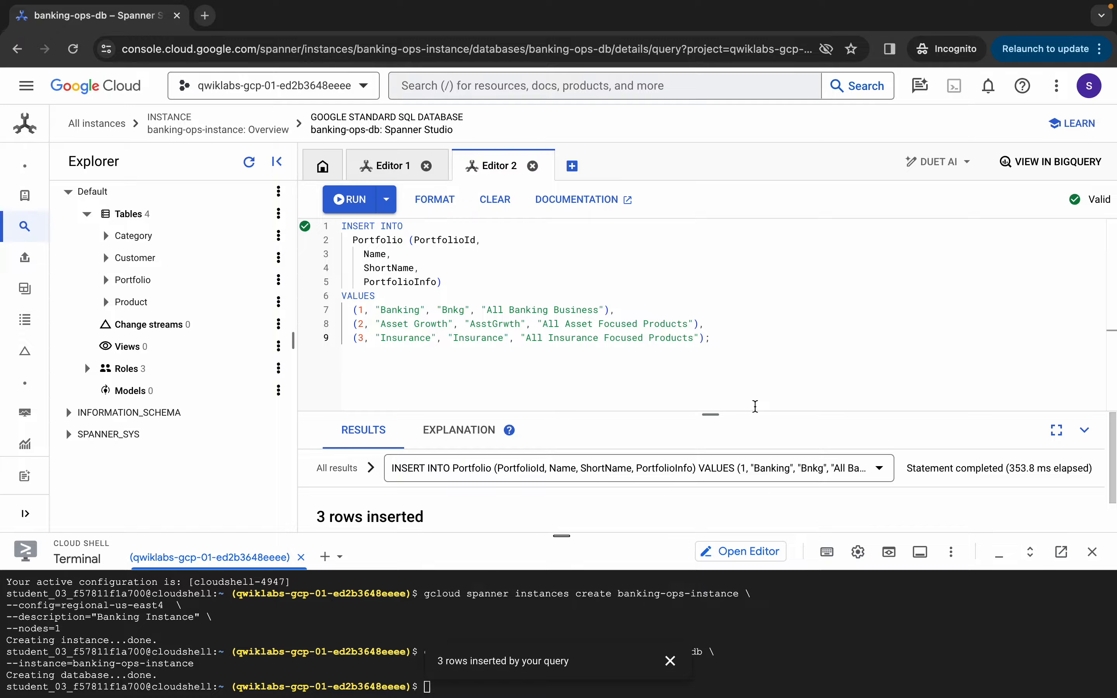
mouse_move(706, 413)
left_mouse_down()
mouse_move(706, 343)
mouse_move(708, 405)
left_mouse_up()
Run SELECT * FROM Portfolio to confirm the Banking, Asset Growth and Insurance rows
key("ctrl+a")
key("BackSpace")
type("Se")
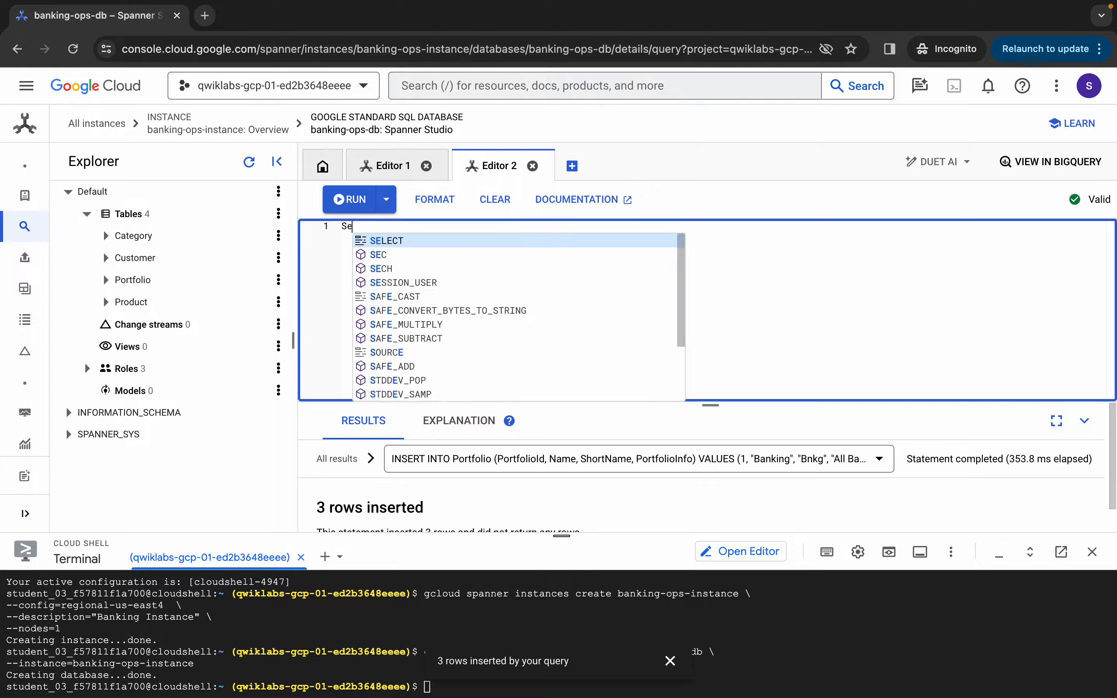
type("lect * fro")
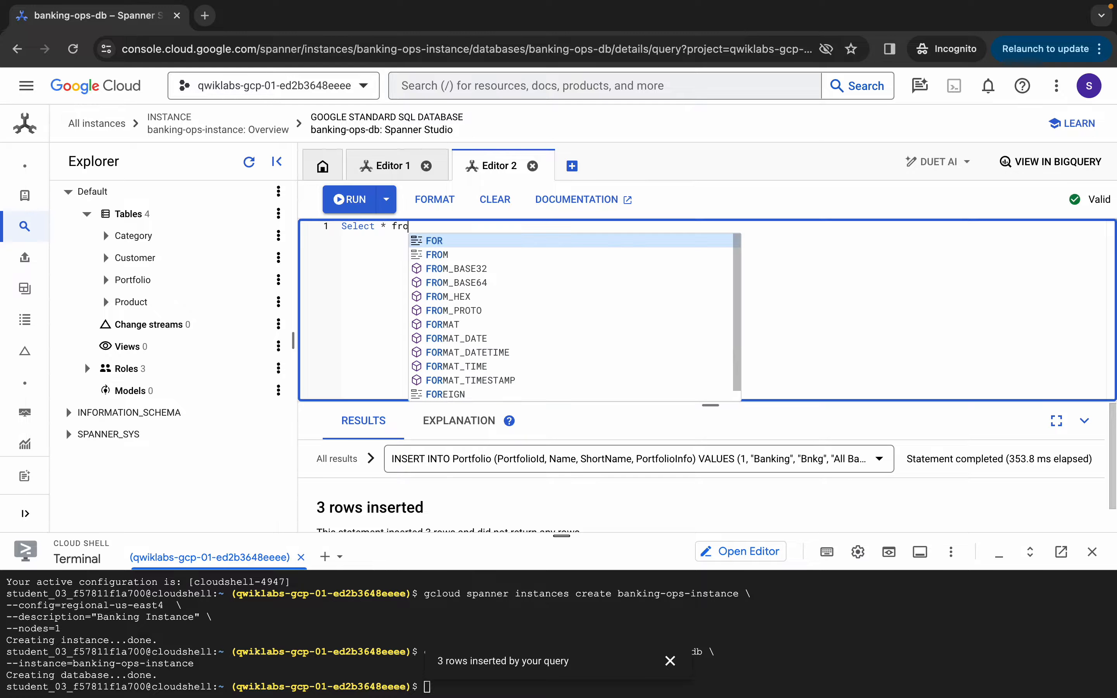
type("m port")
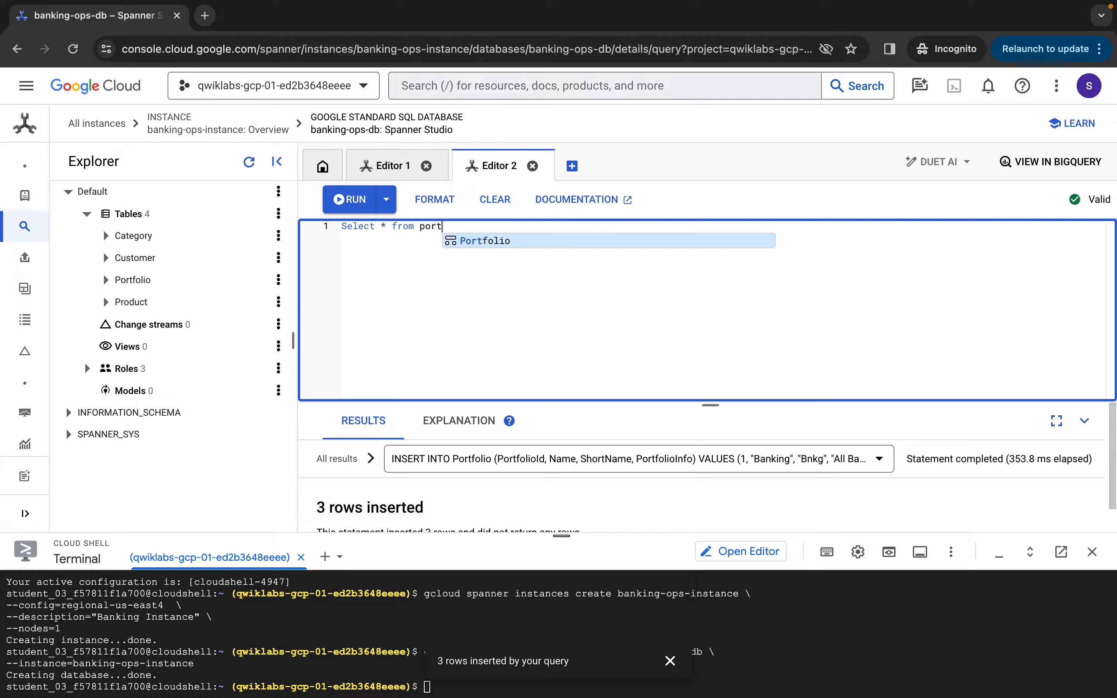
key("Tab")
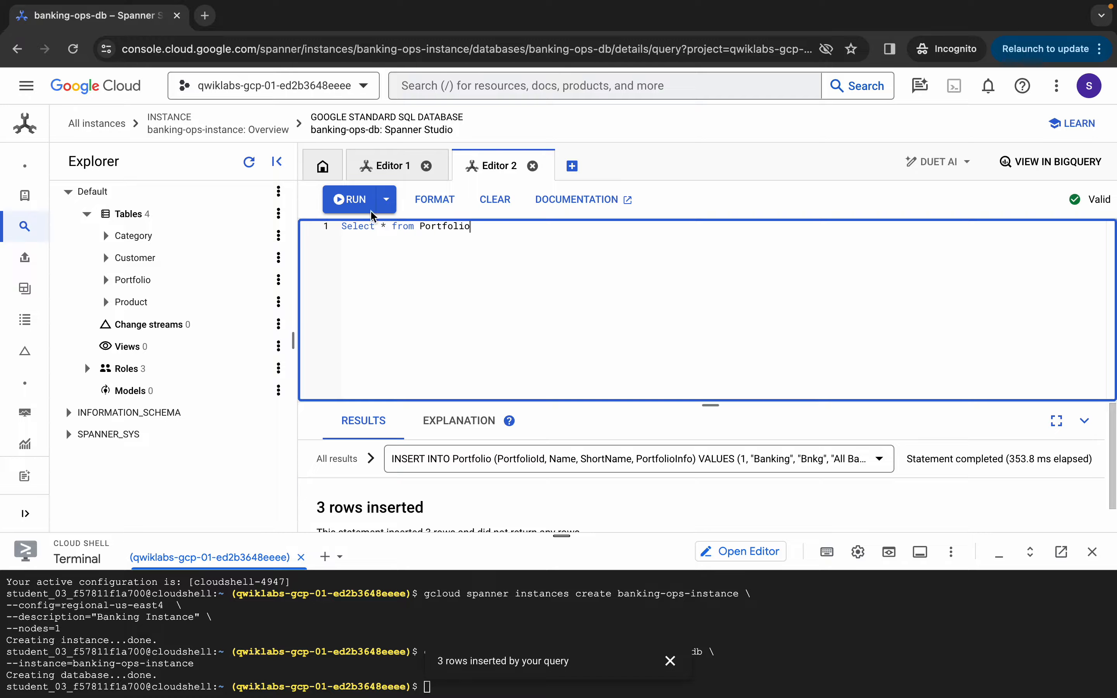
left_click(360, 203)
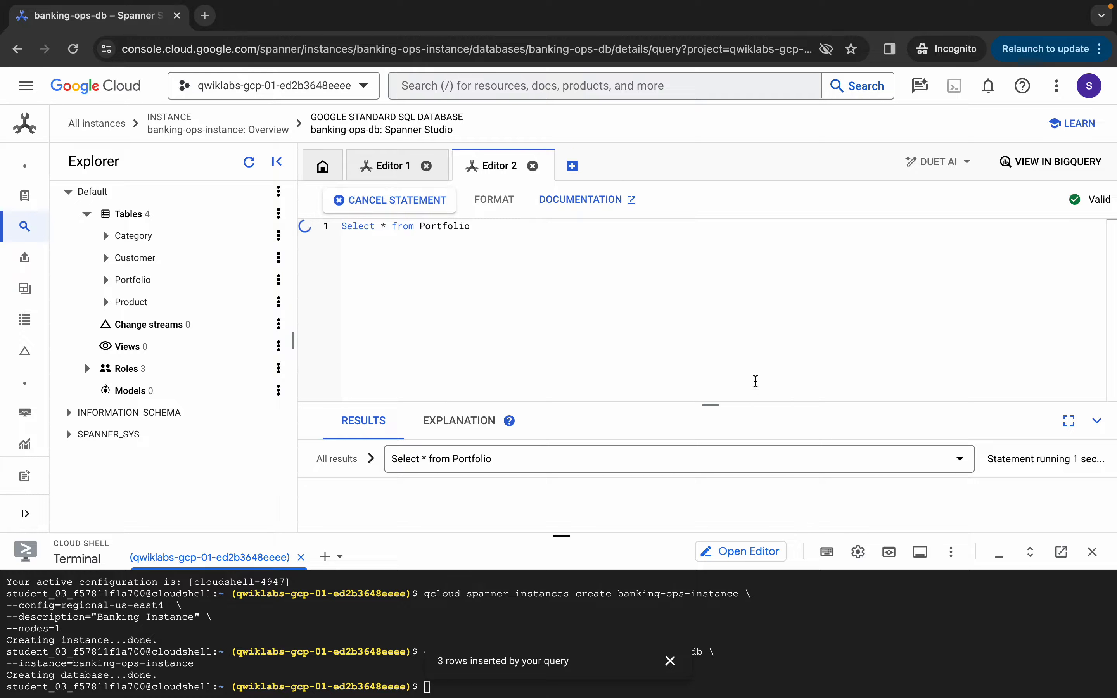
left_click_drag(711, 405, 709, 249)
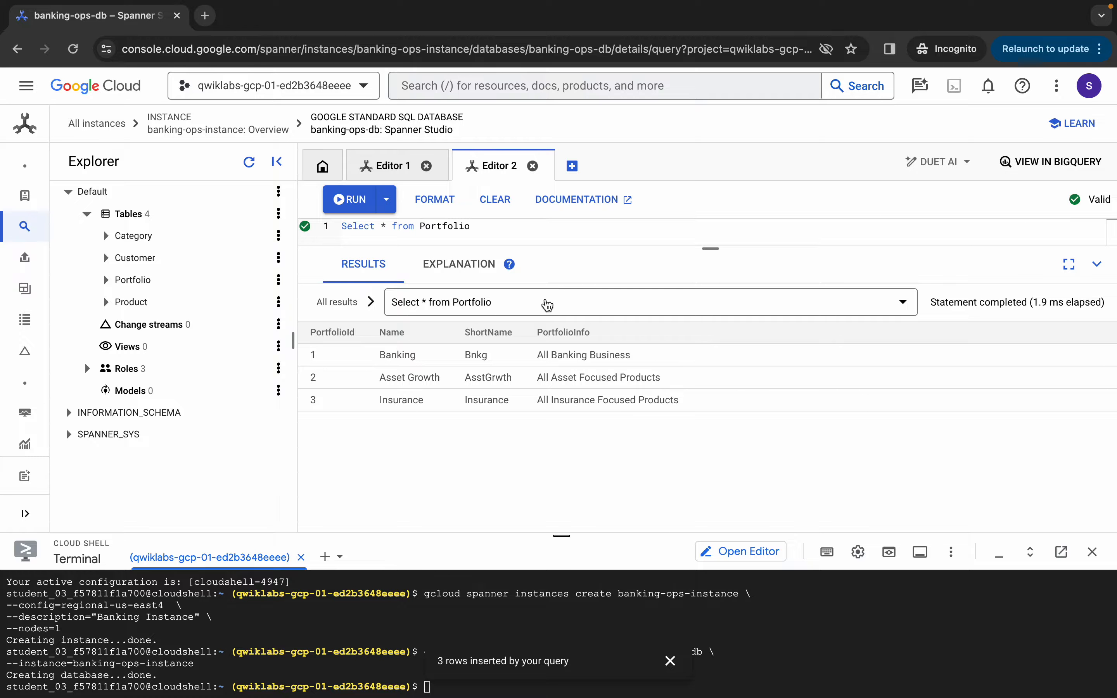
left_click_drag(719, 250, 713, 341)
key("ctrl+Left")
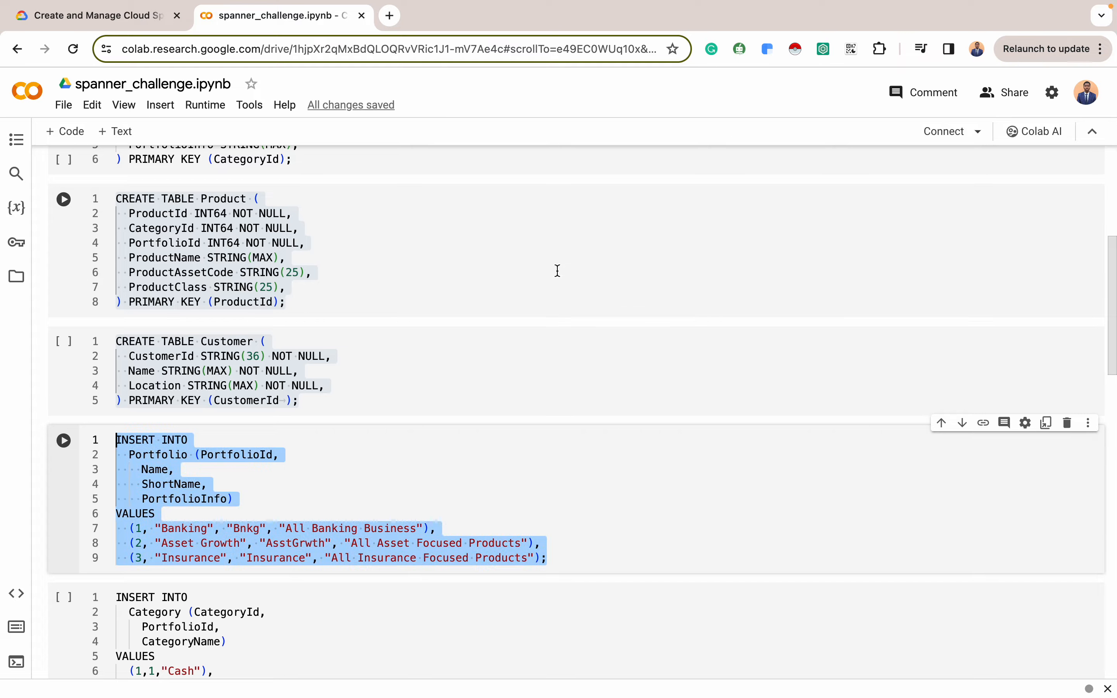
Check the lab's Category data, then select the notebook's four-row Category INSERT statement
left_click(92, 15)
scroll(538, 342, "down", 5)
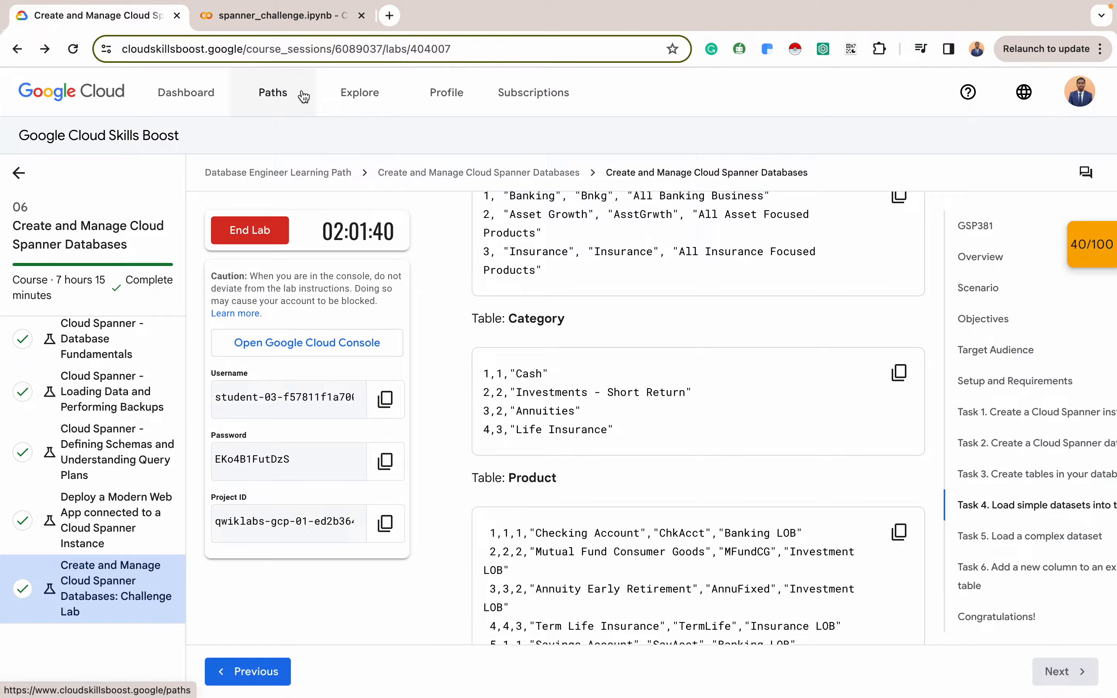
left_click(284, 14)
scroll(343, 405, "down", 3)
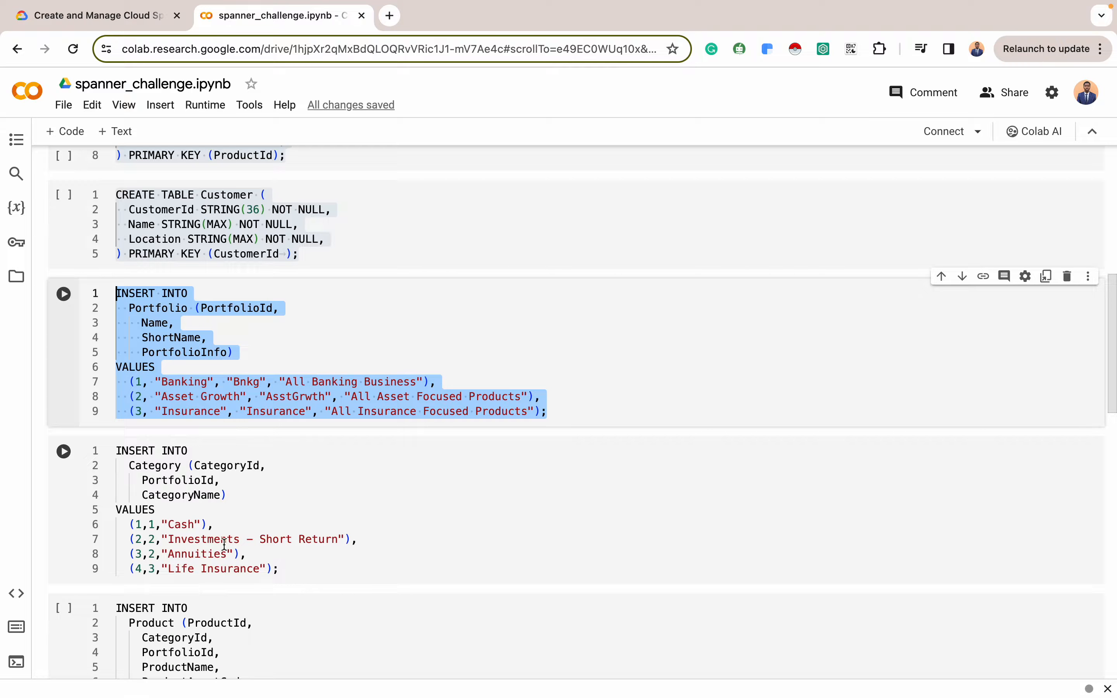
left_click_drag(277, 569, 109, 431)
key("ctrl+c")
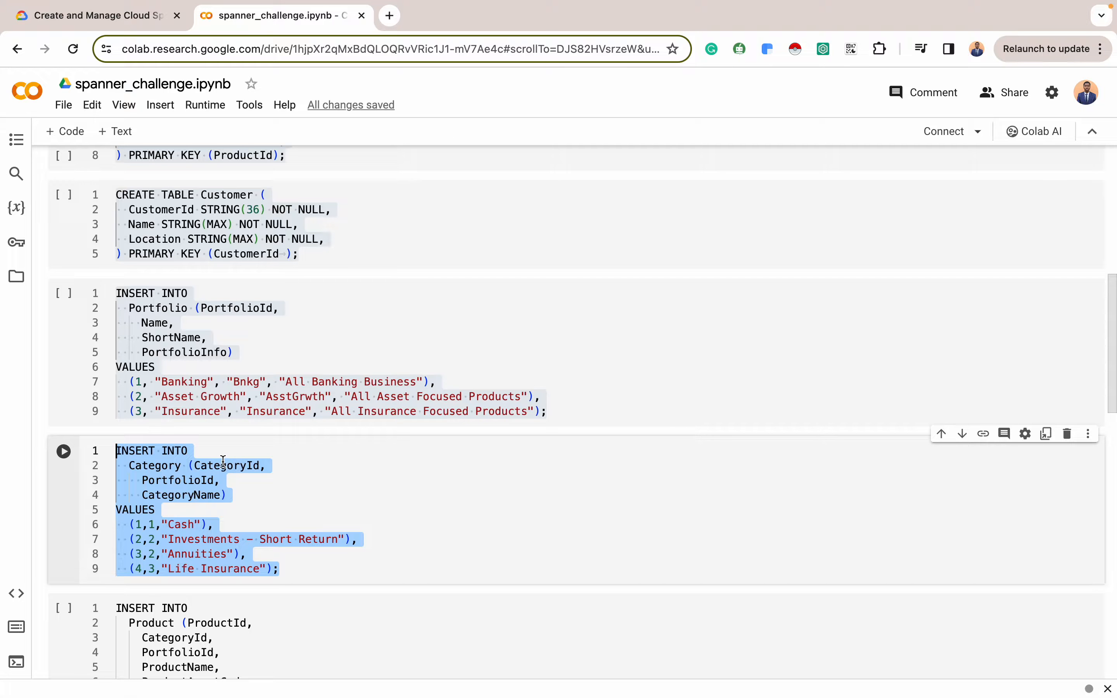
key("ctrl+Right")
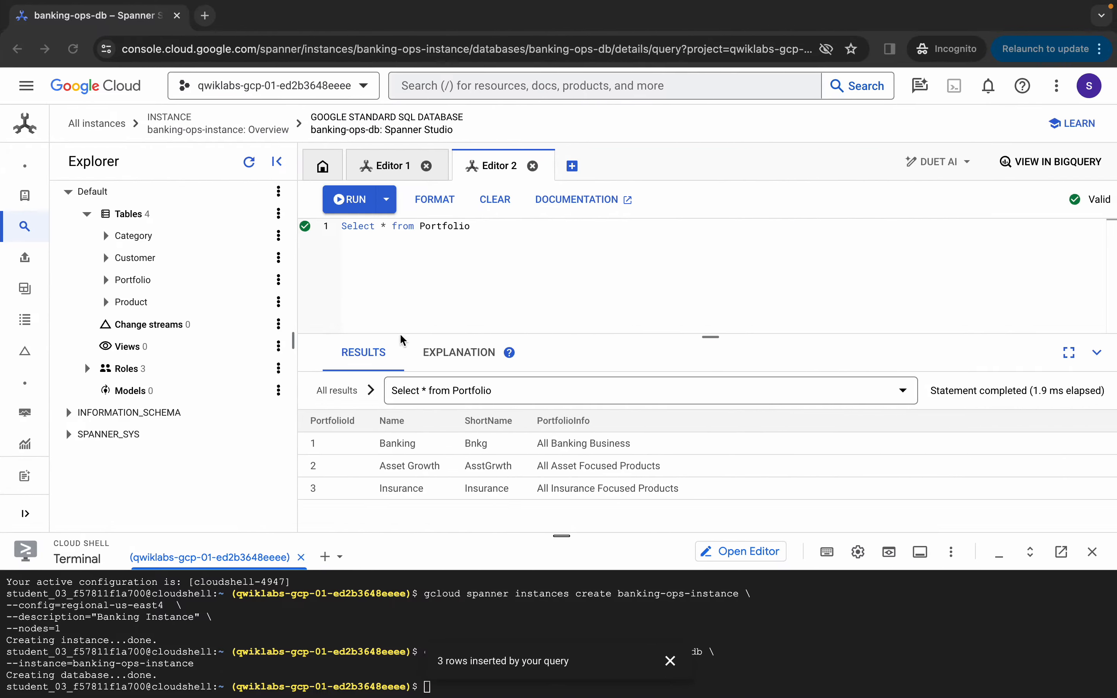
Replace the editor contents with the Category INSERT statement and run it
left_click(474, 241)
key("ctrl+a")
key("BackSpace")
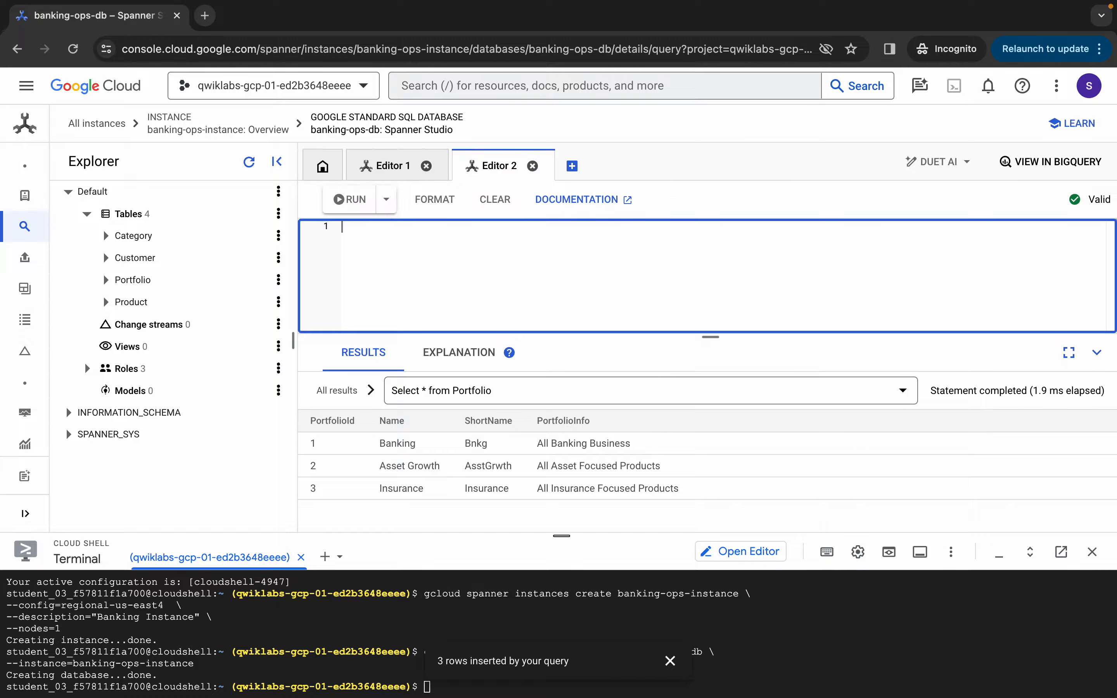
key("ctrl+v")
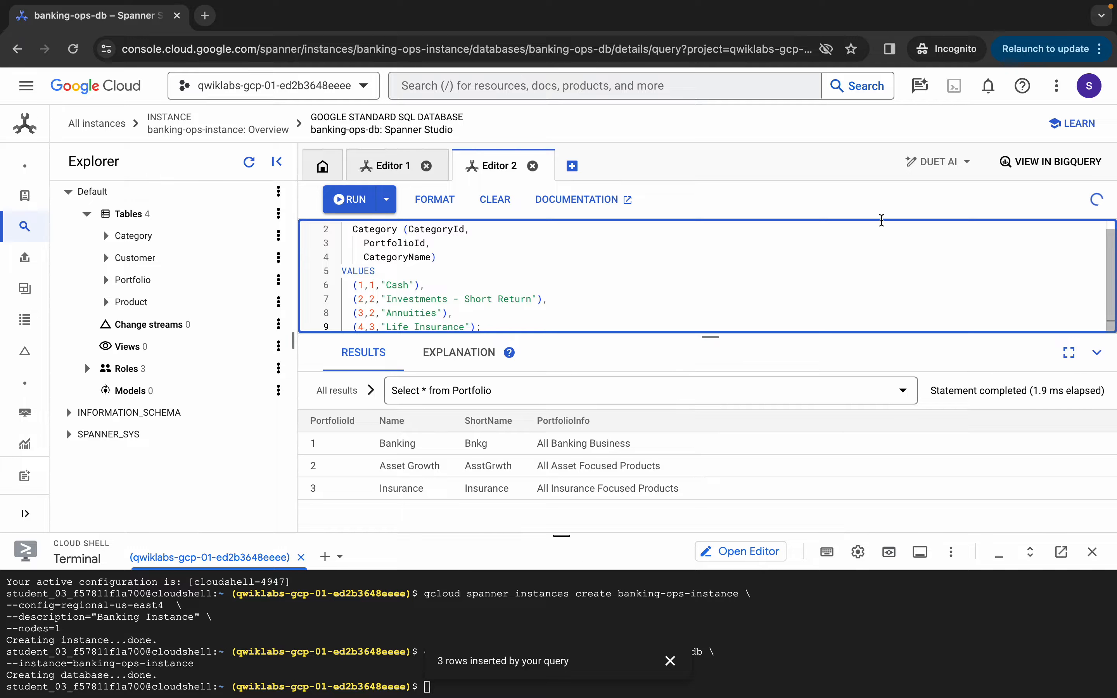
left_click_drag(710, 339, 713, 376)
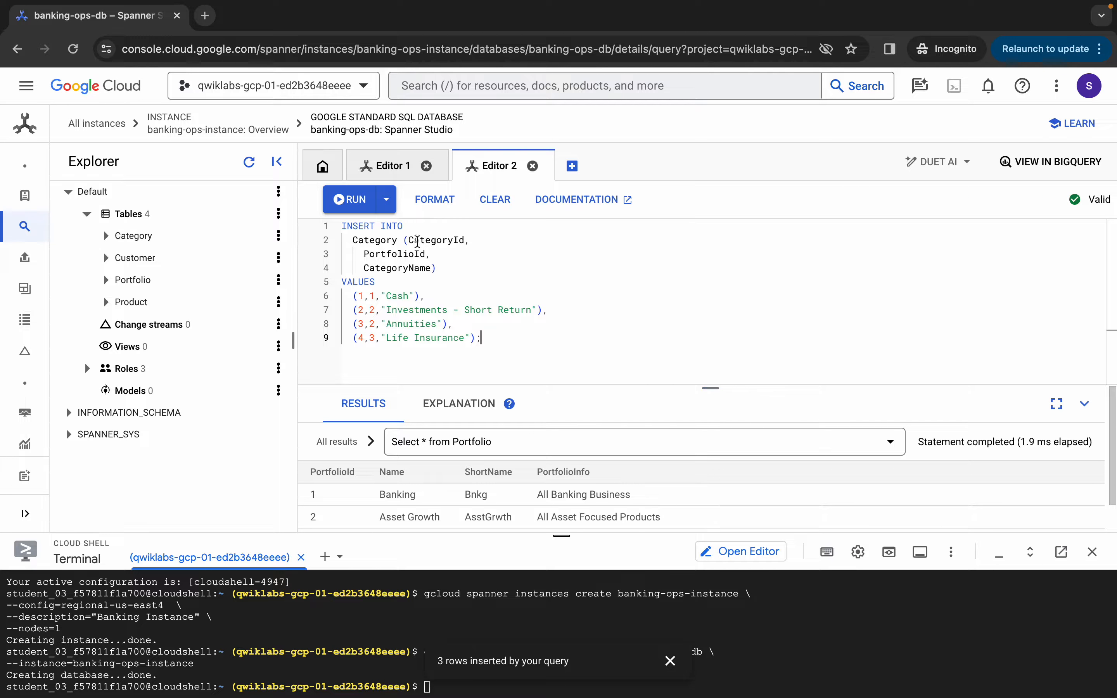
left_click(363, 209)
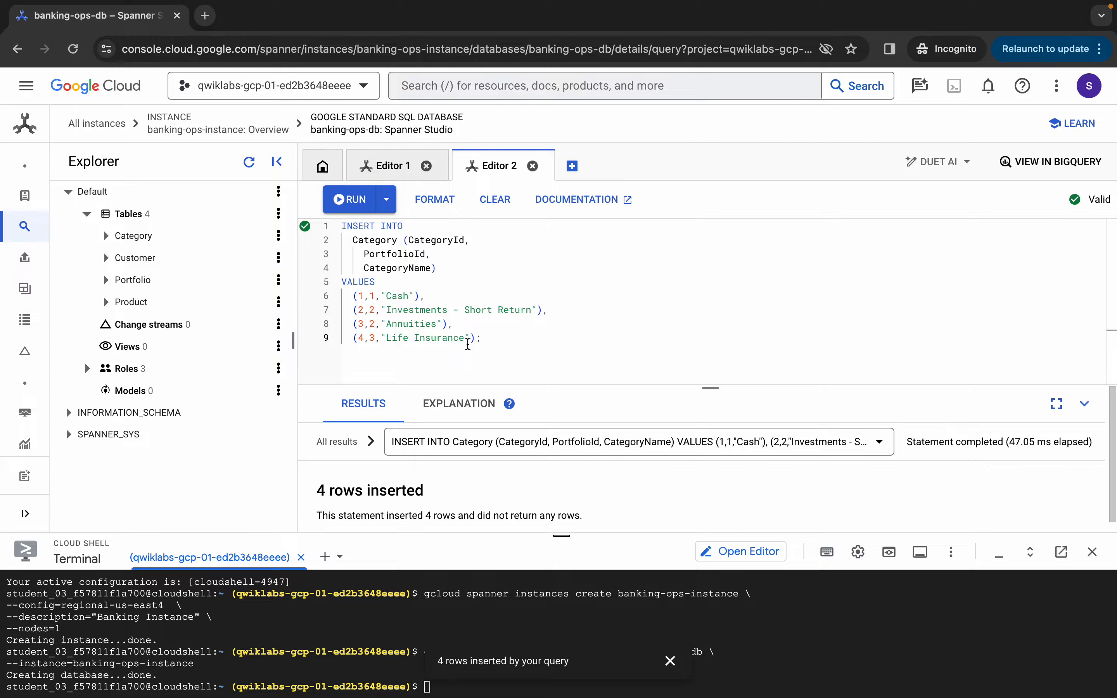
Run SELECT * from Category to confirm Cash, Investments - Short Return, Annuities and Life Insurance
left_click(492, 341)
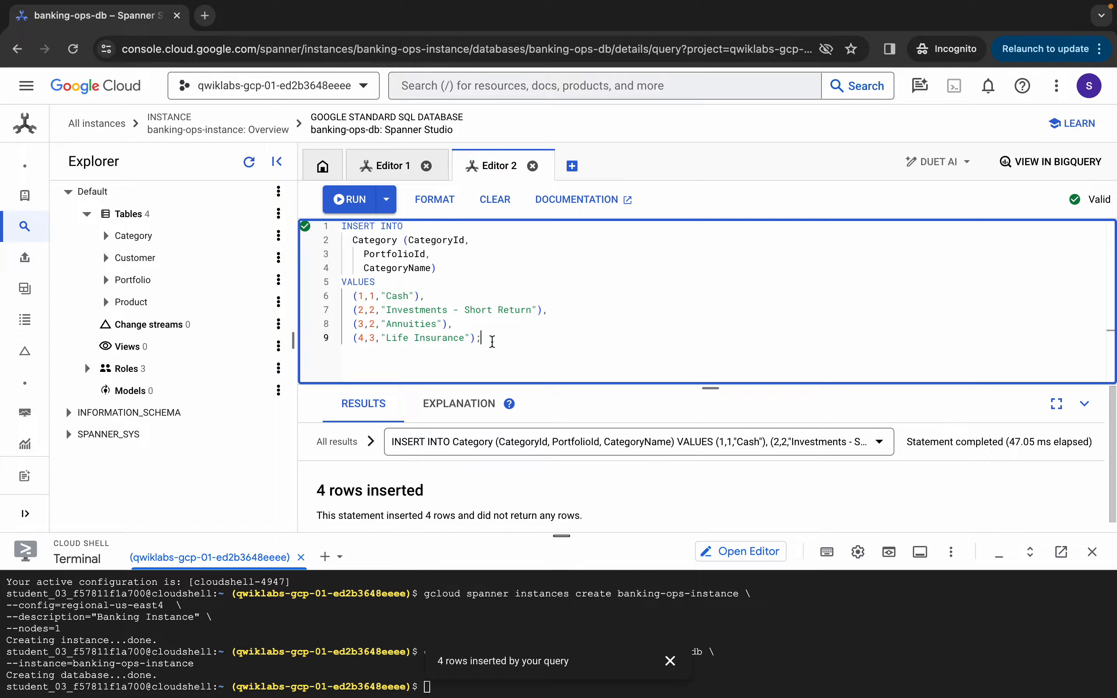
key("ctrl+a")
key("BackSpace")
type("S")
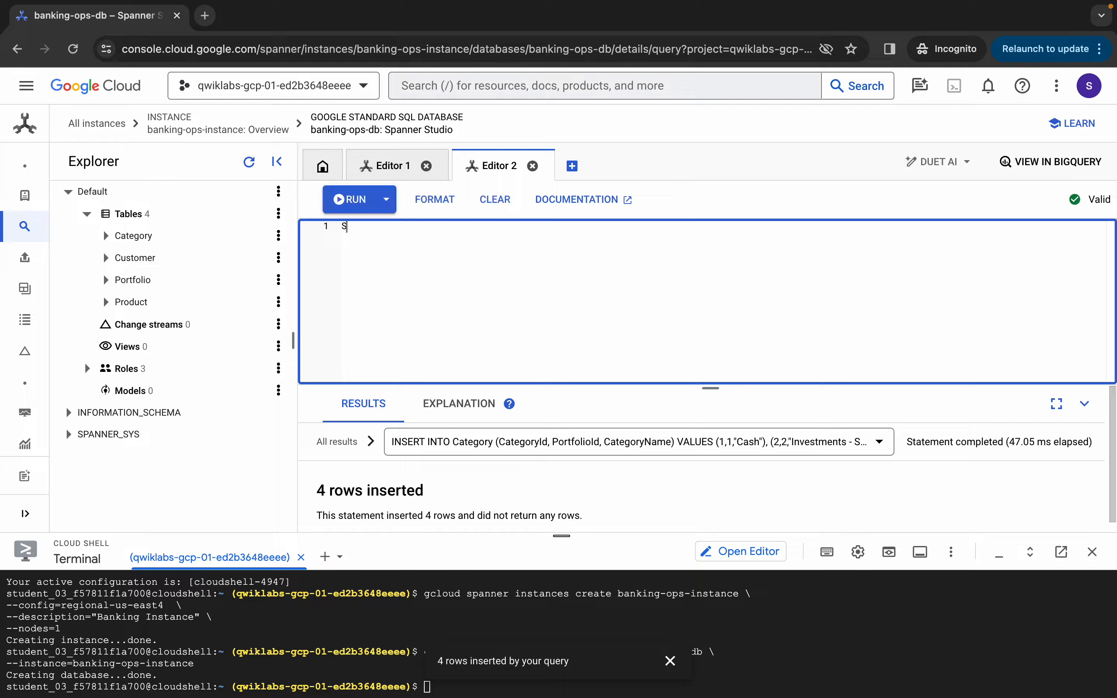
type("eel")
key("Return")
type("* from")
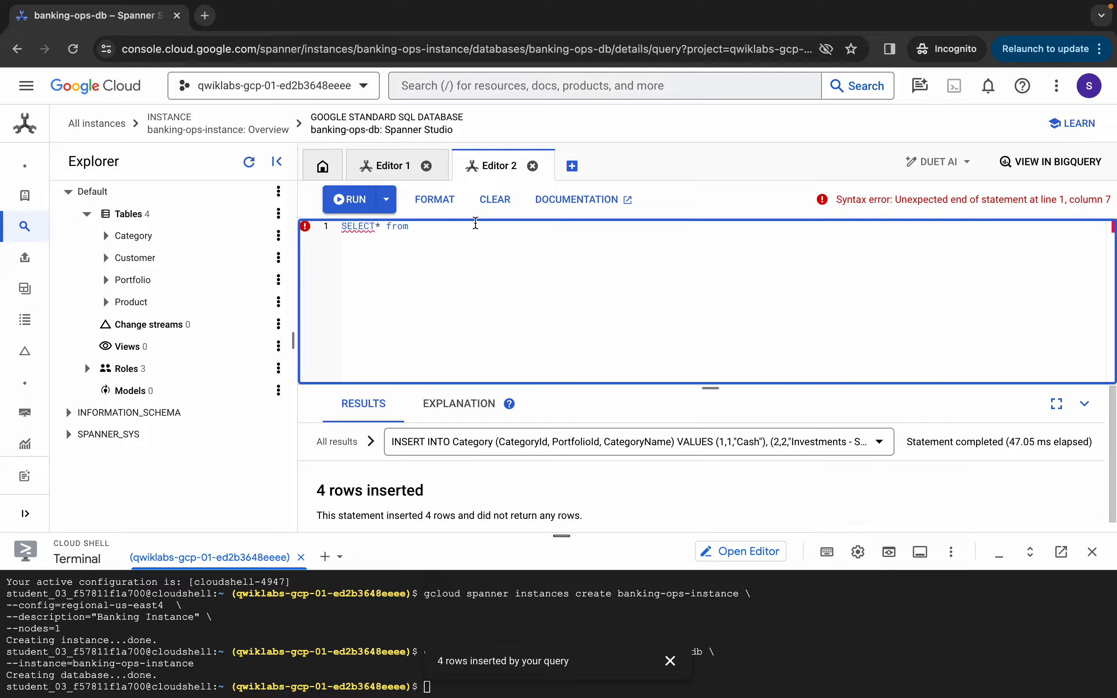
double_click(369, 226)
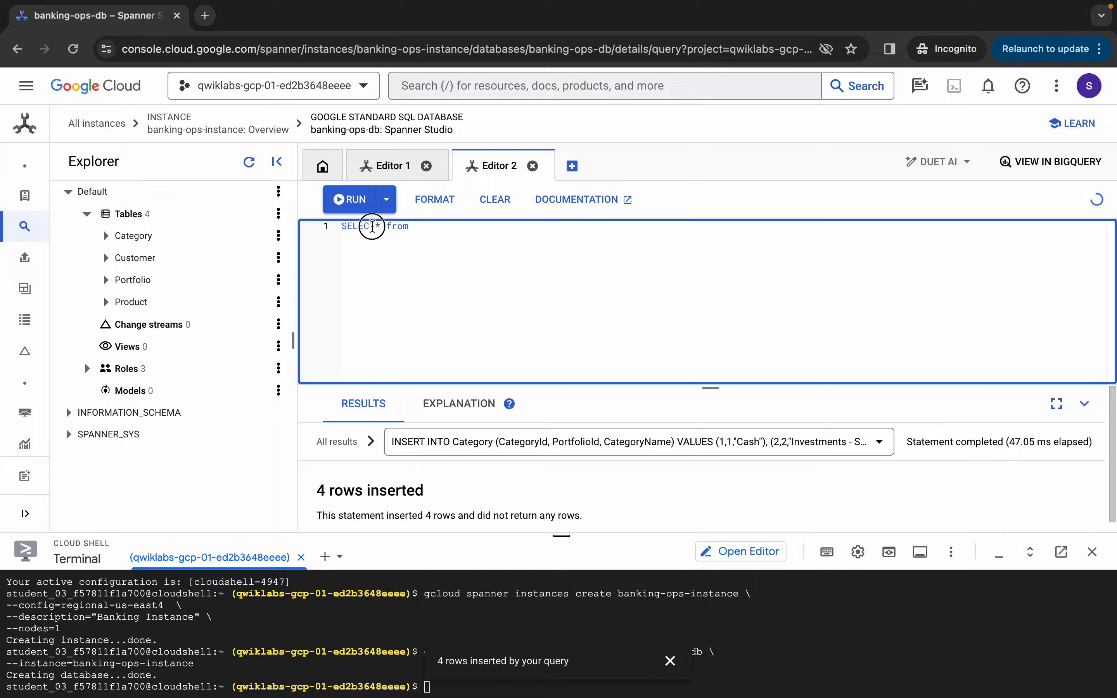
left_click(553, 250)
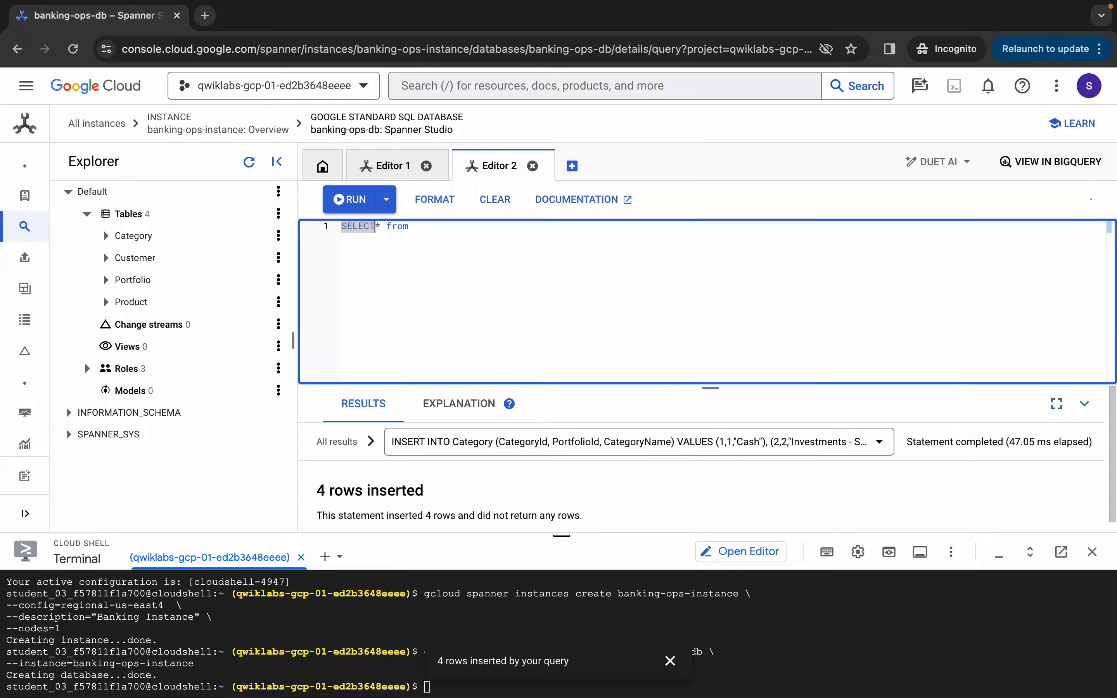
key("super+grave")
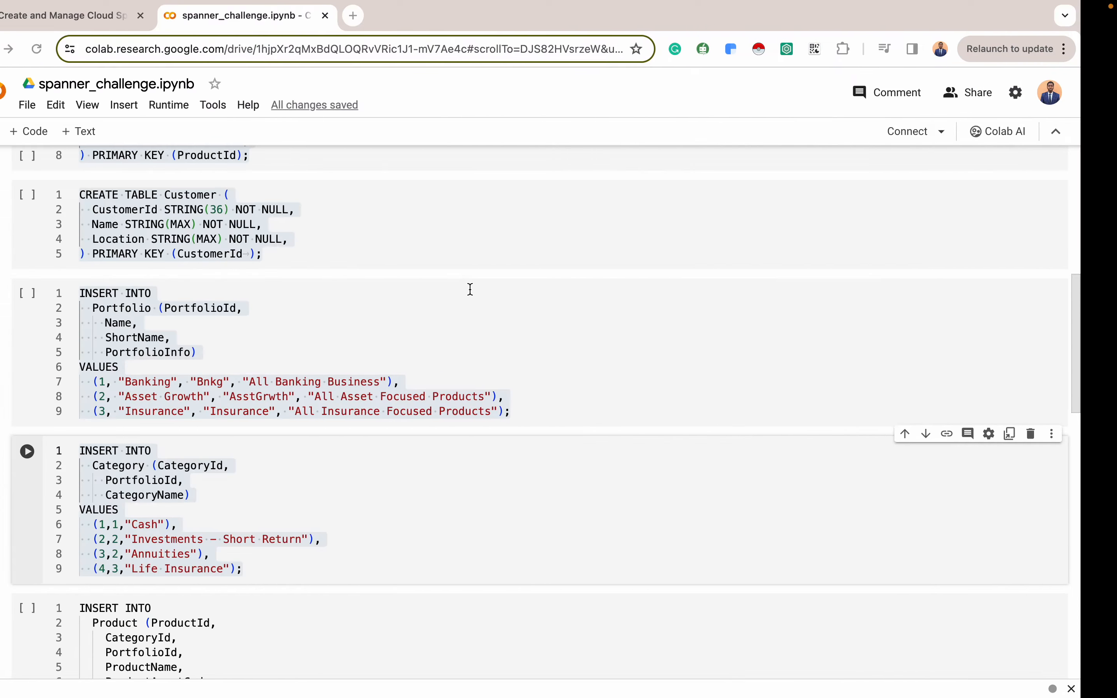
key("super+a")
key("super+grave")
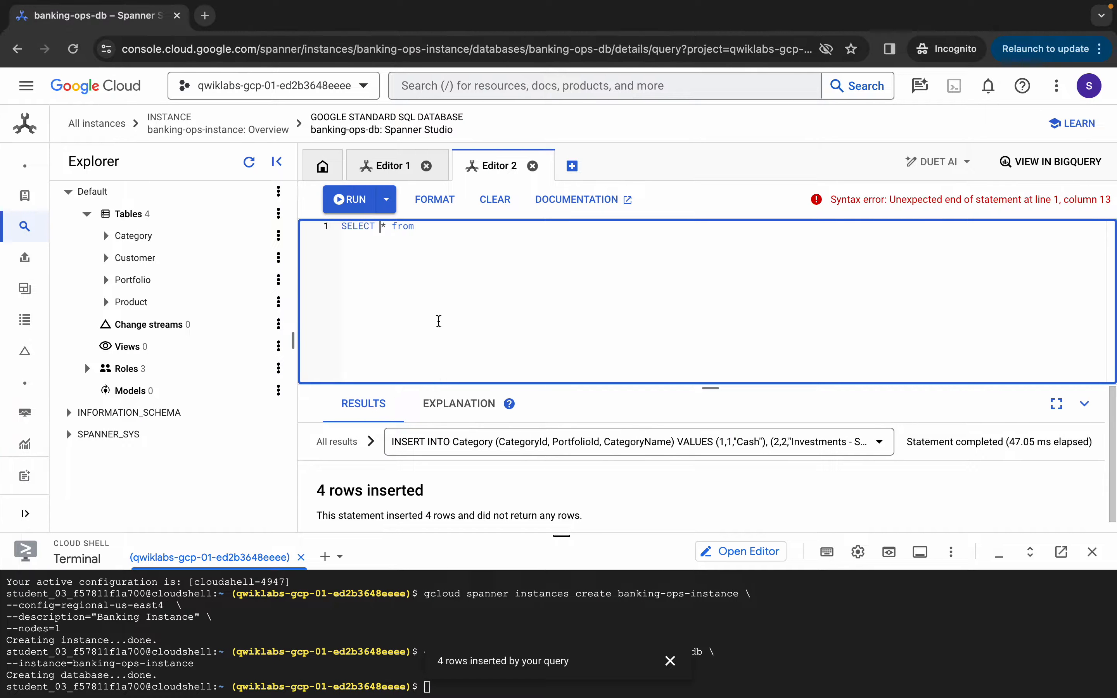
left_click(433, 233)
type("Cate")
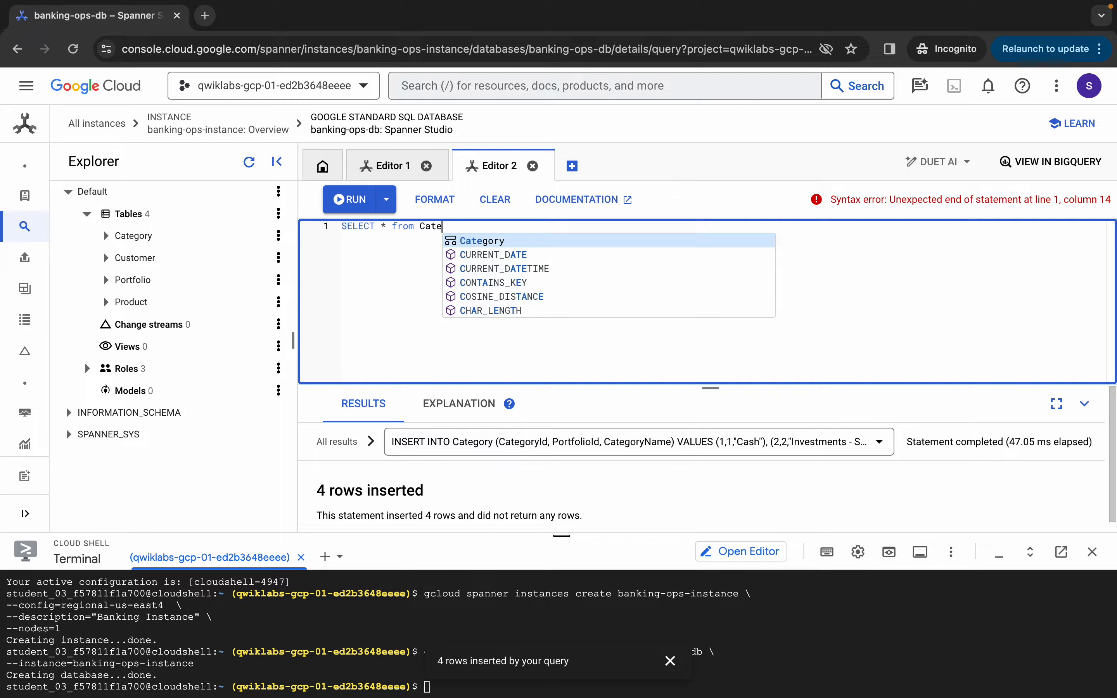
key("Return")
left_click(351, 200)
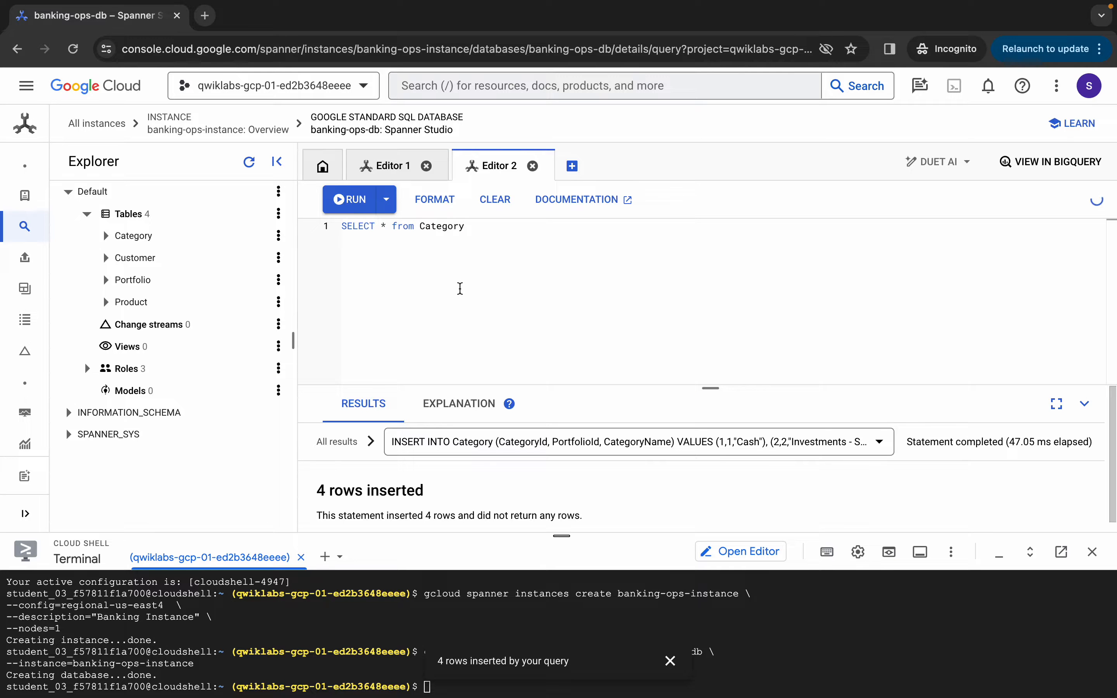
left_click_drag(711, 387, 711, 335)
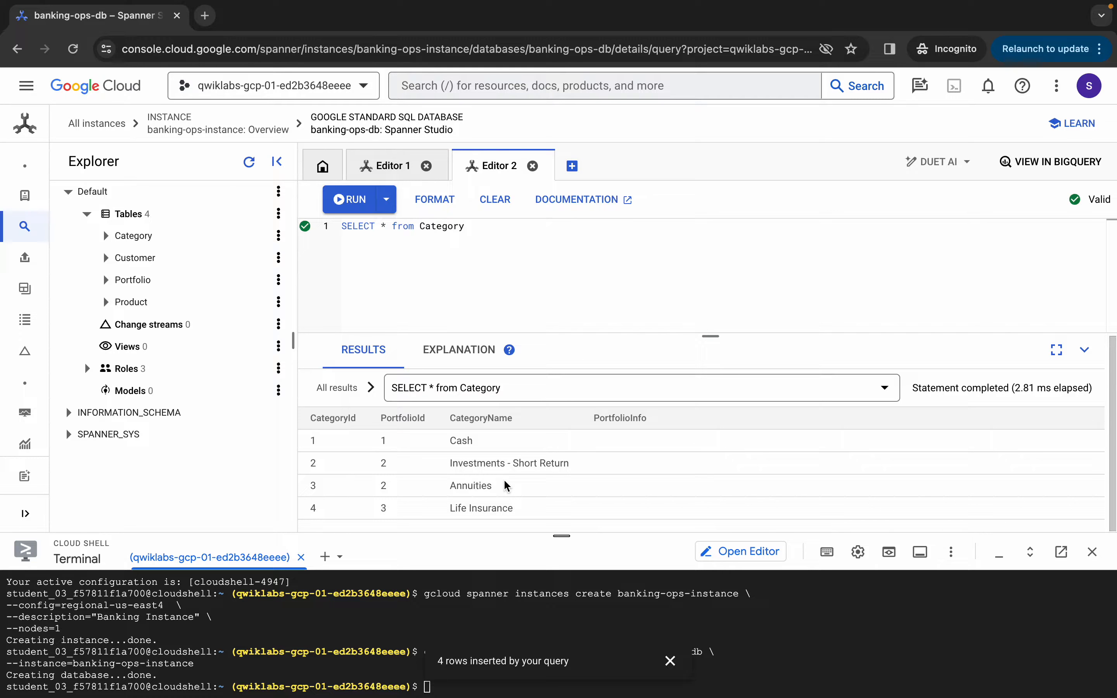
key("ctrl+Left")
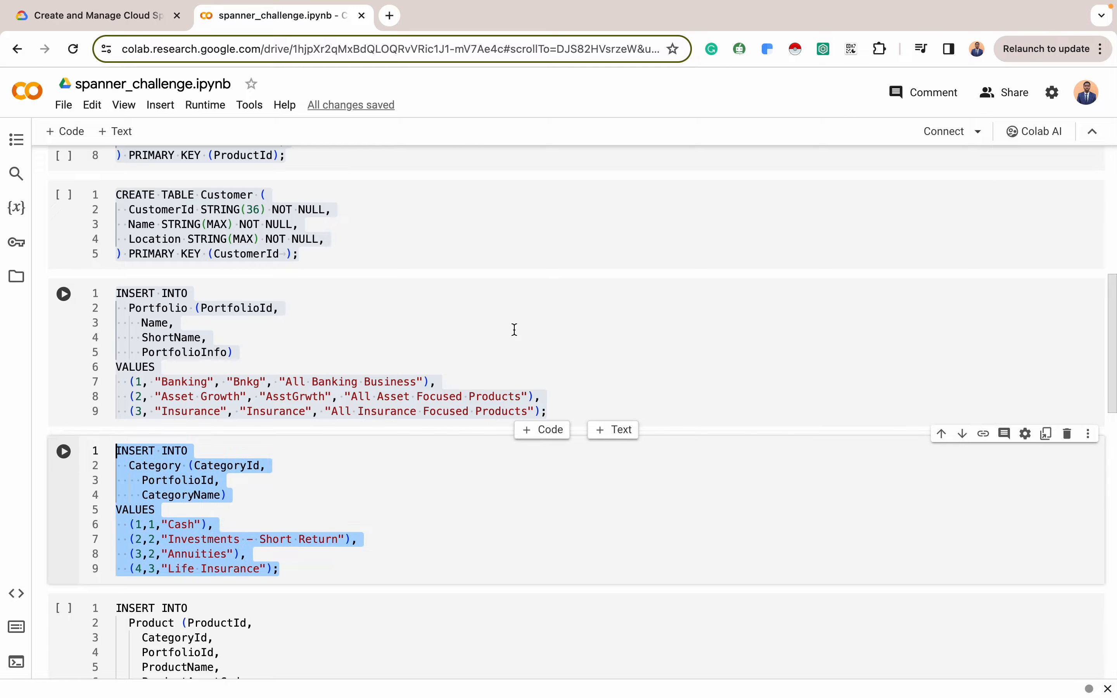
Review the Product rows listed in the lab instructions
left_click(144, 19)
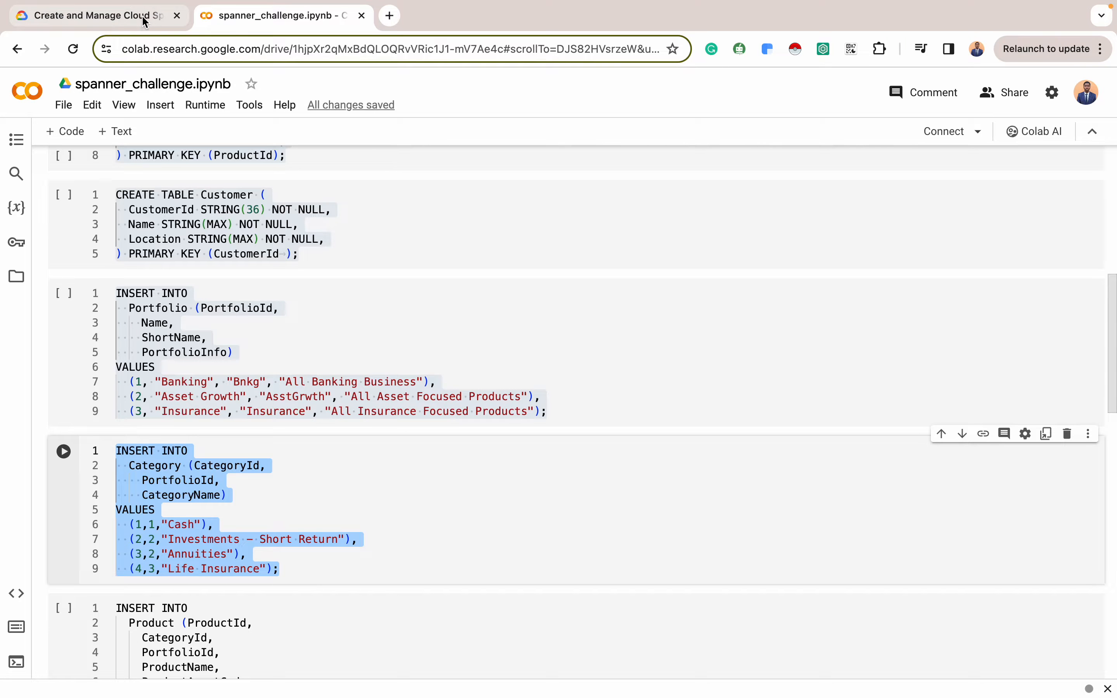
scroll(589, 492, "down", 5)
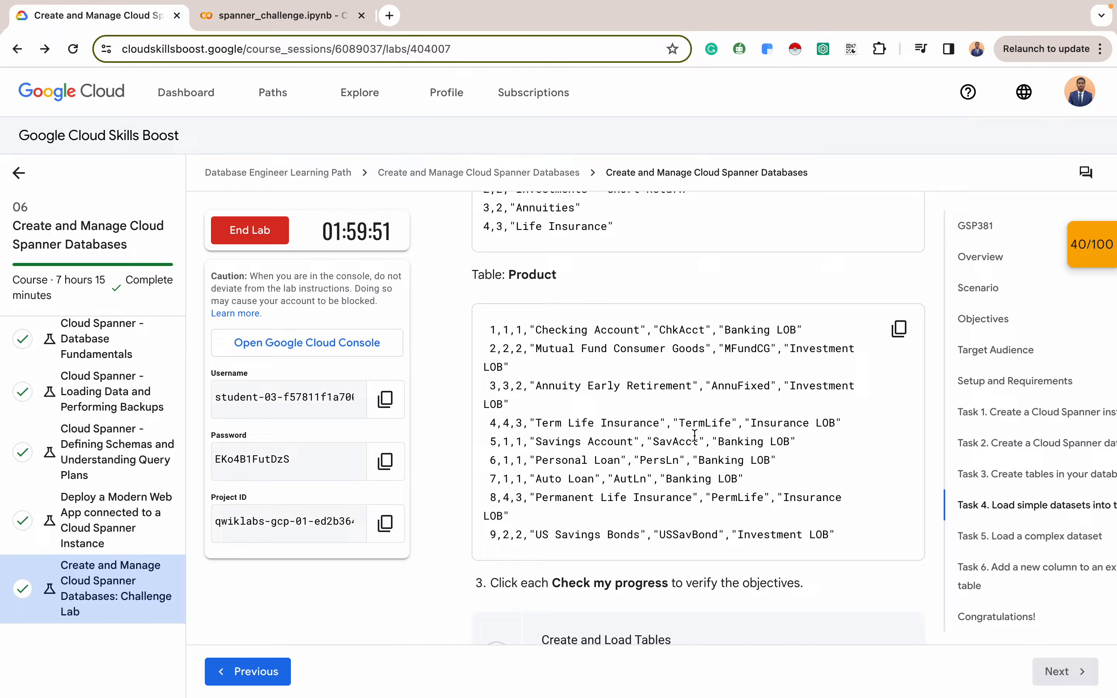
key("ctrl+Right")
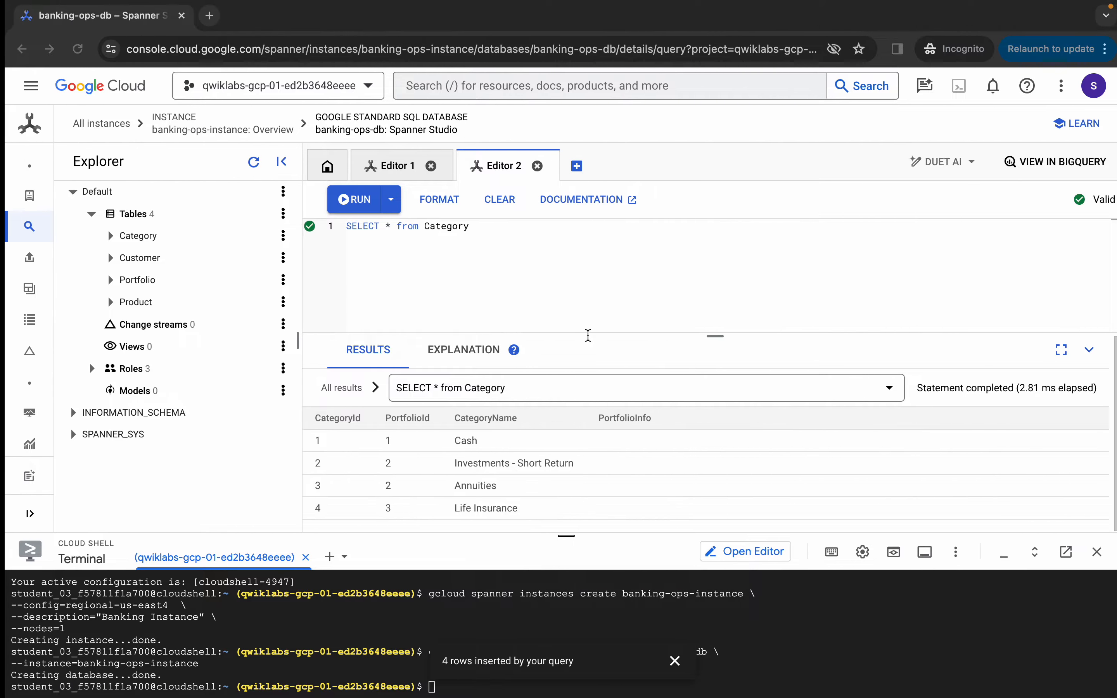
key("ctrl+Left")
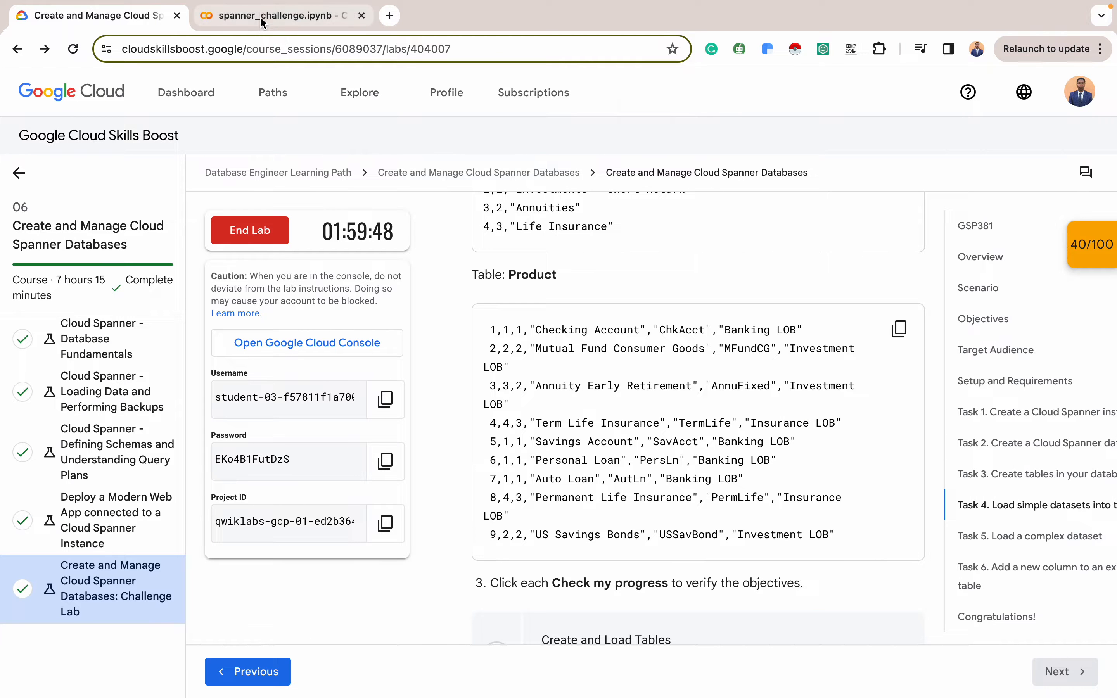
Select the notebook's nine-row INSERT INTO Product statement, Checking Account through US Savings Bonds
left_click(261, 18)
scroll(281, 457, "down", 6)
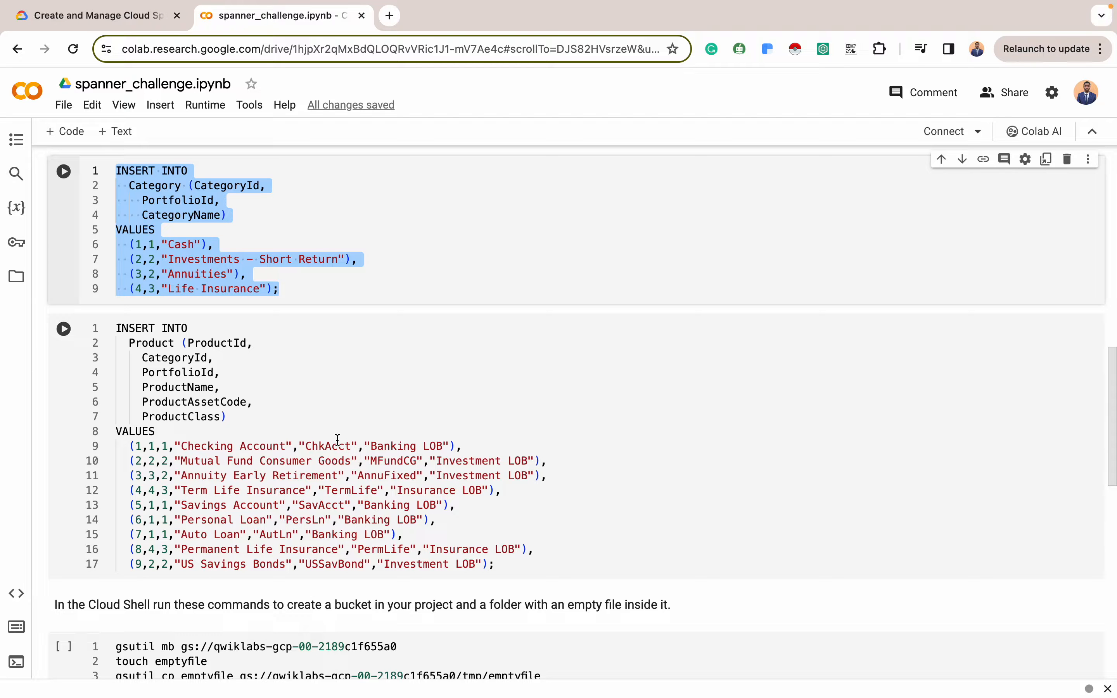
scroll(386, 323, "up", 2)
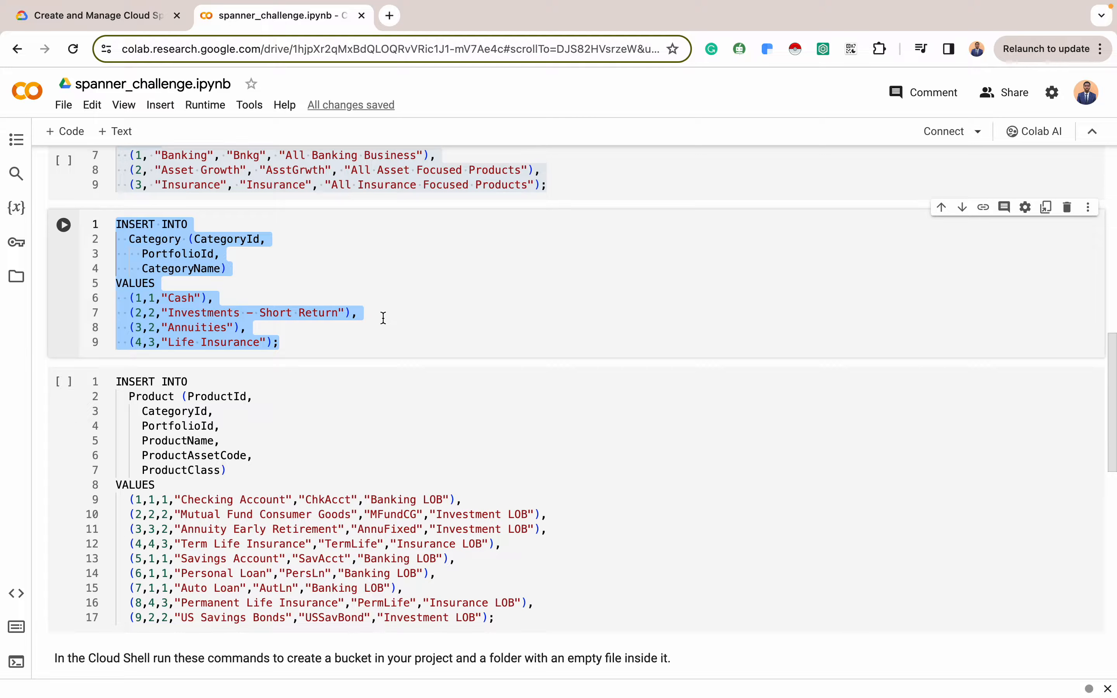
left_click(418, 284)
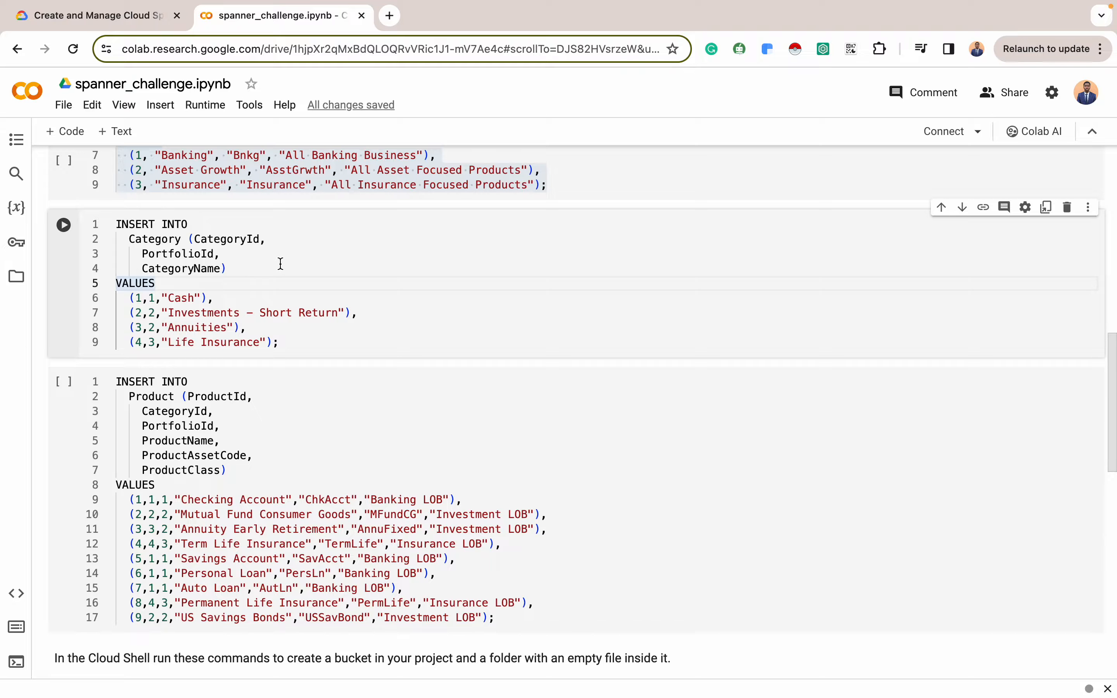
scroll(280, 264, "up", 8)
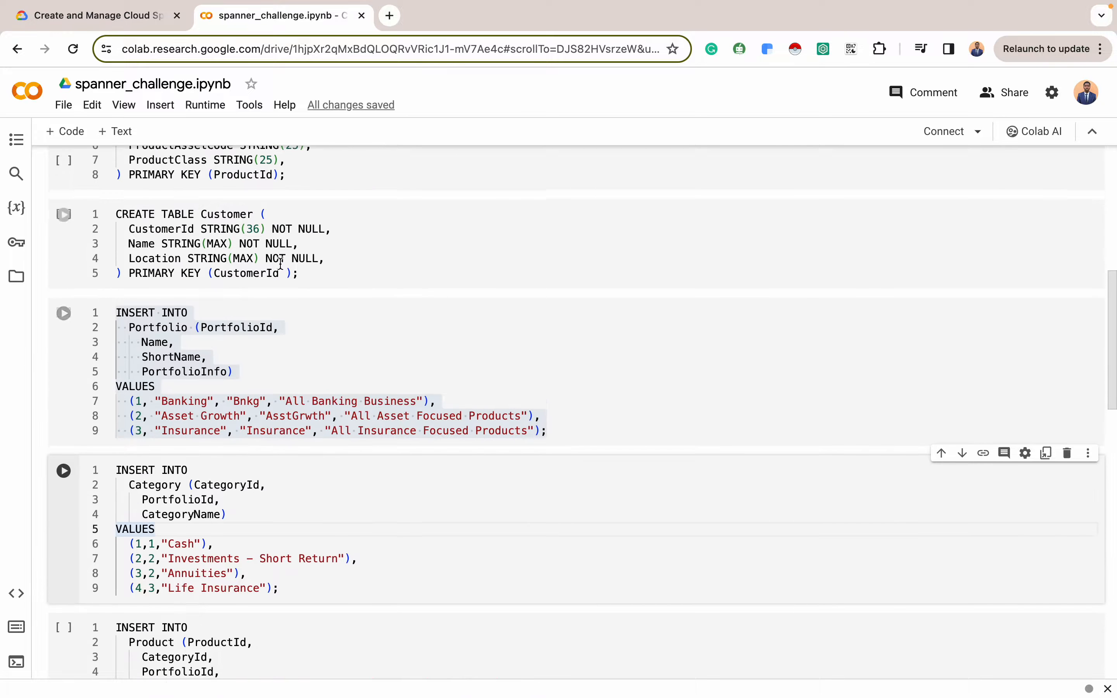
scroll(281, 264, "up", 3)
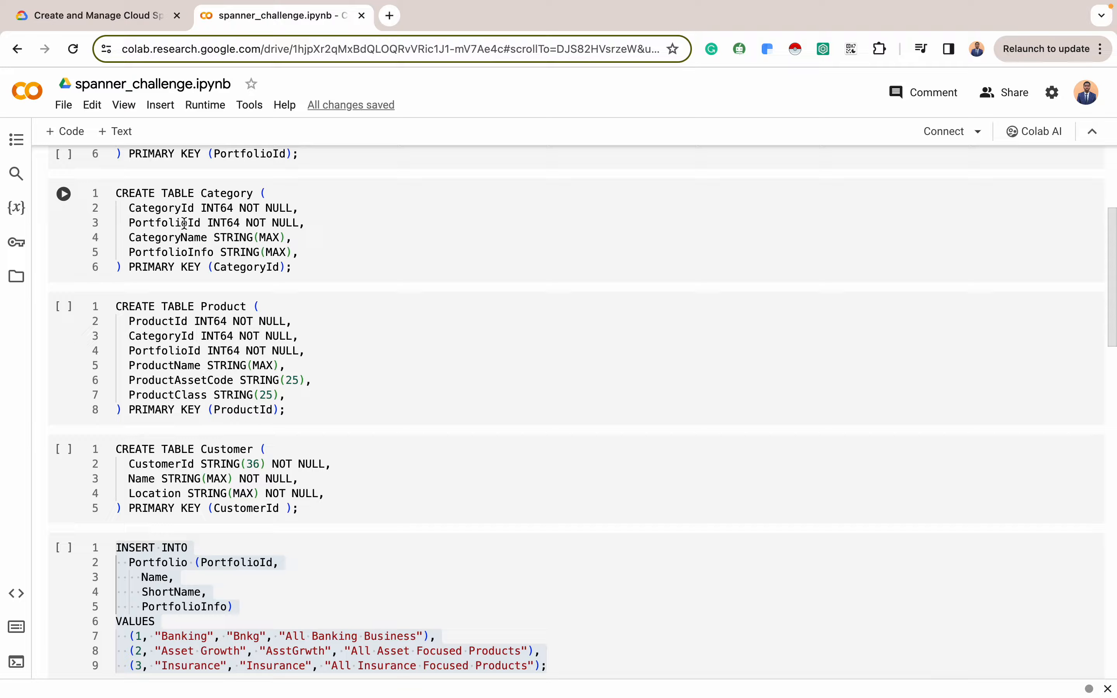
scroll(188, 261, "down", 3)
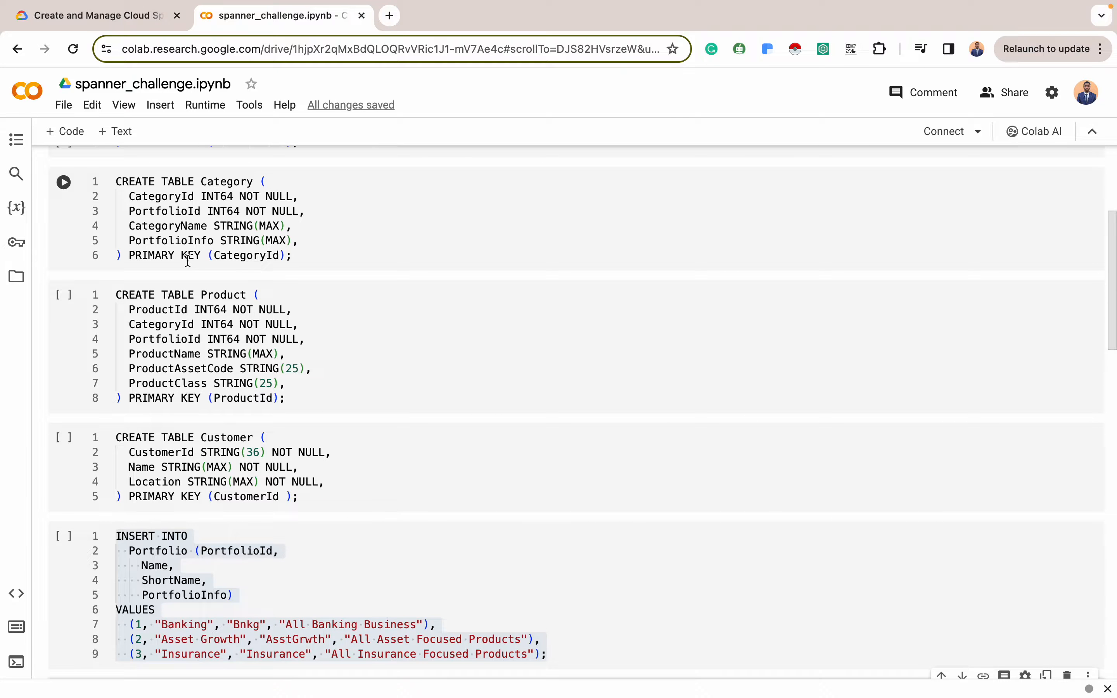
scroll(212, 404, "down", 2)
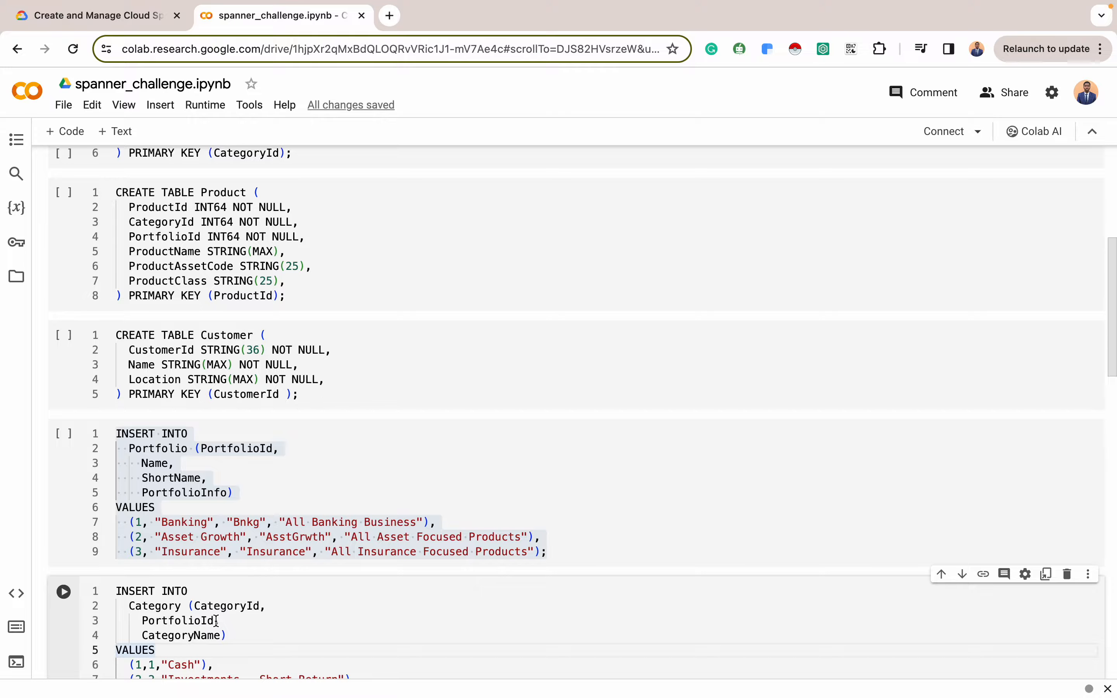
scroll(216, 621, "down", 2)
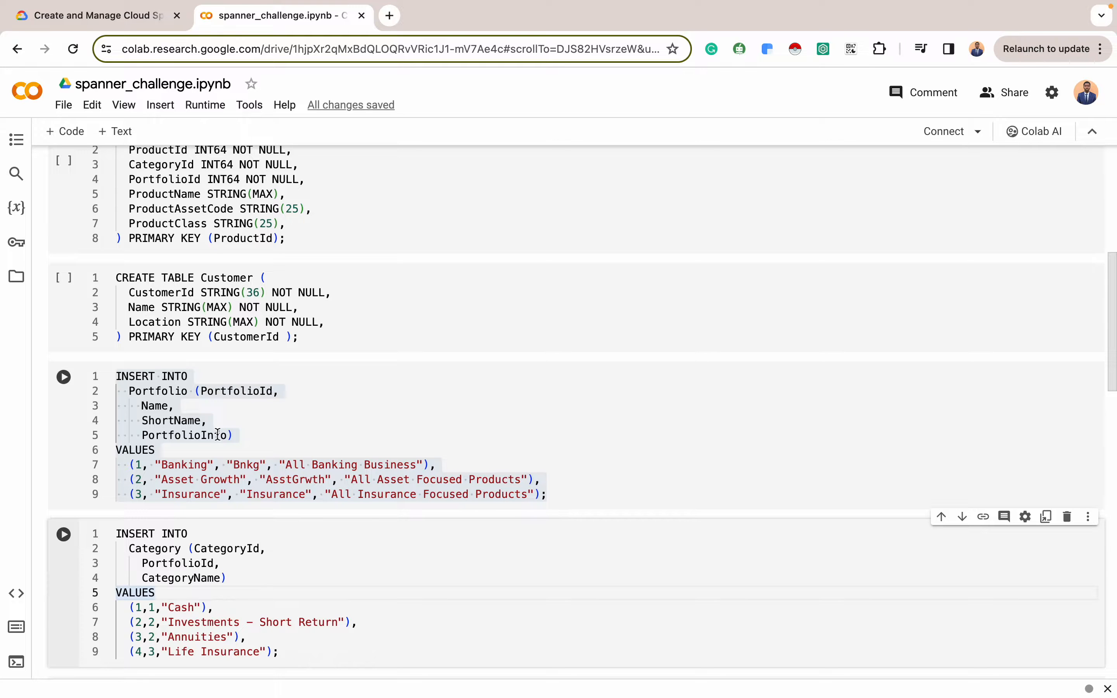
scroll(218, 437, "up", 4)
scroll(217, 436, "down", 3)
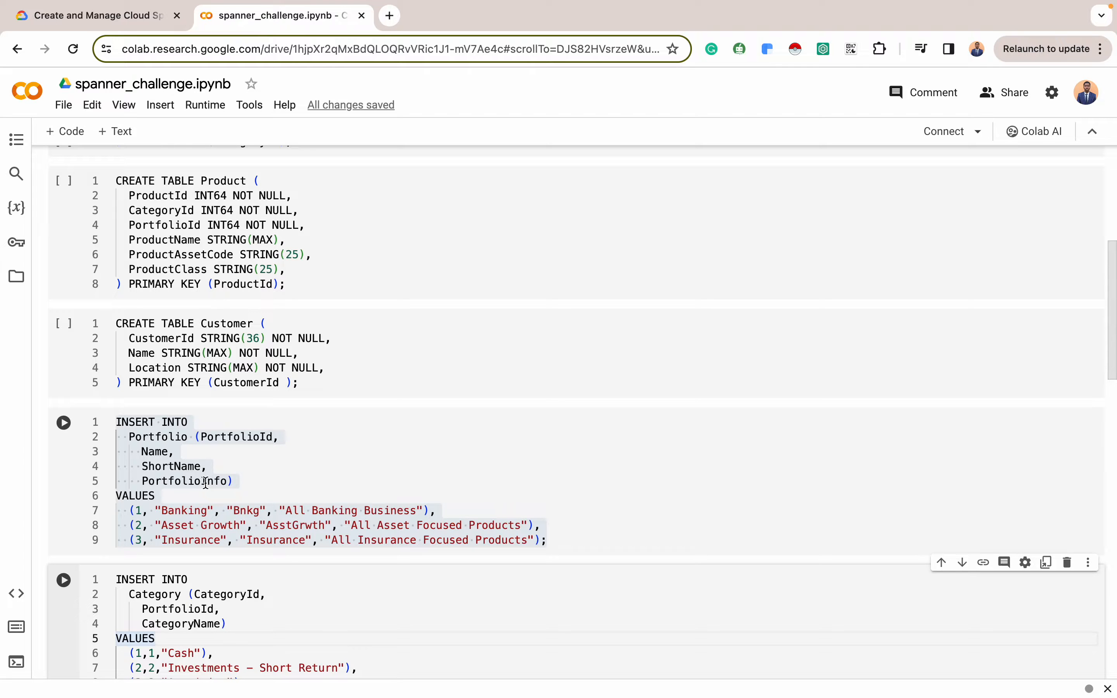
scroll(222, 481, "up", 8)
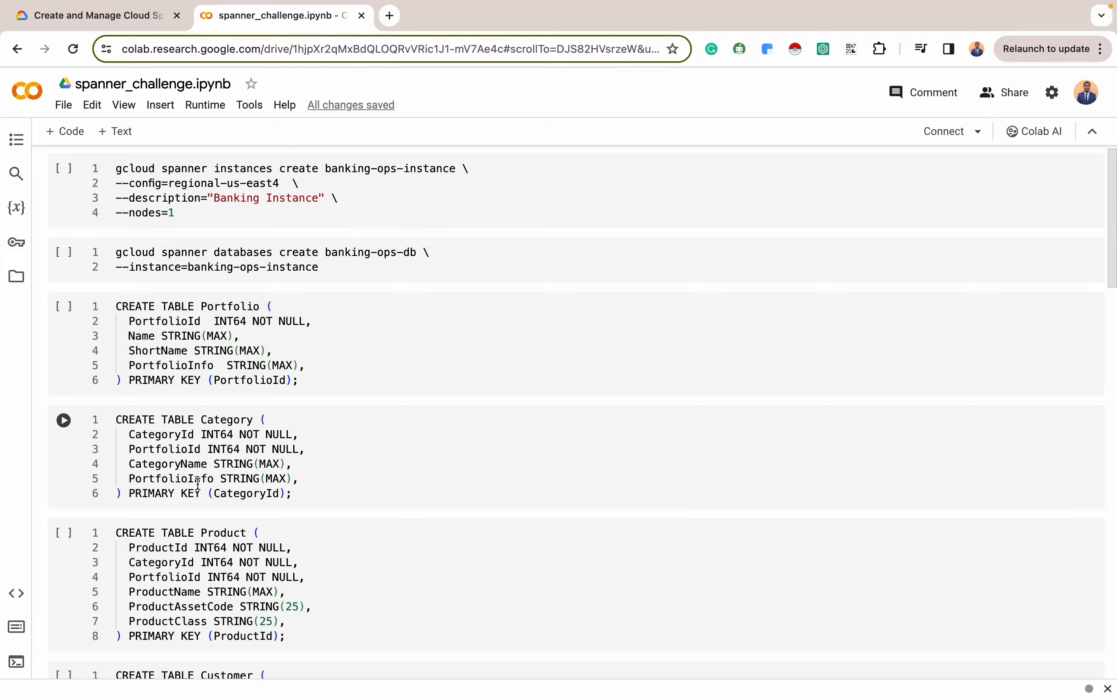
scroll(199, 485, "down", 2)
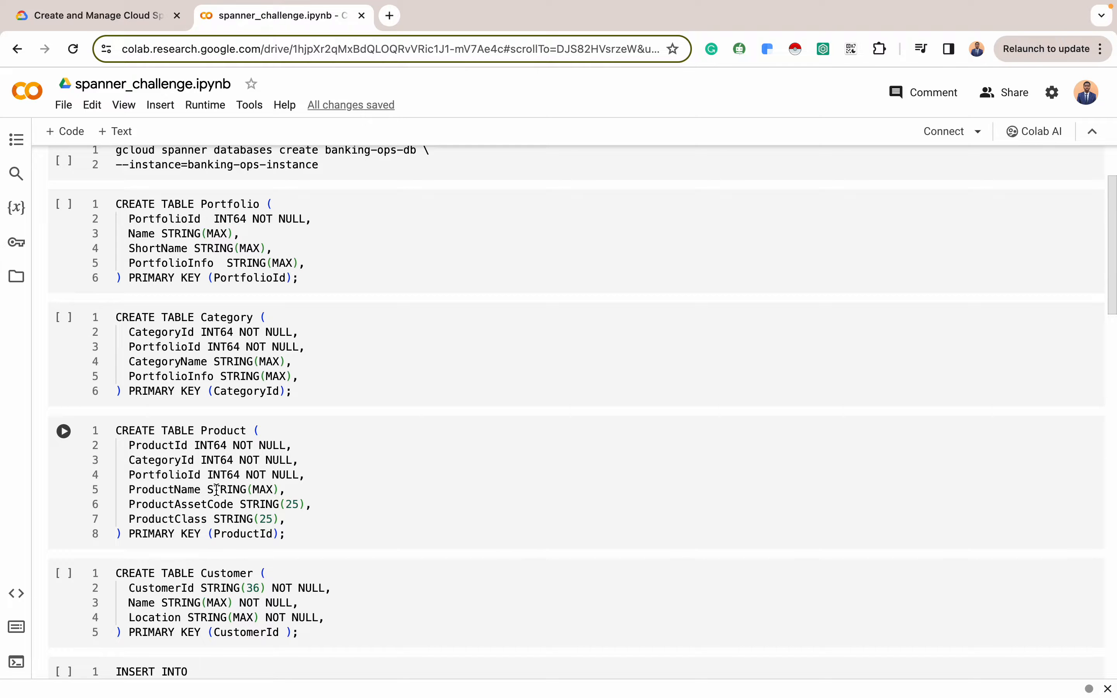
scroll(216, 490, "down", 12)
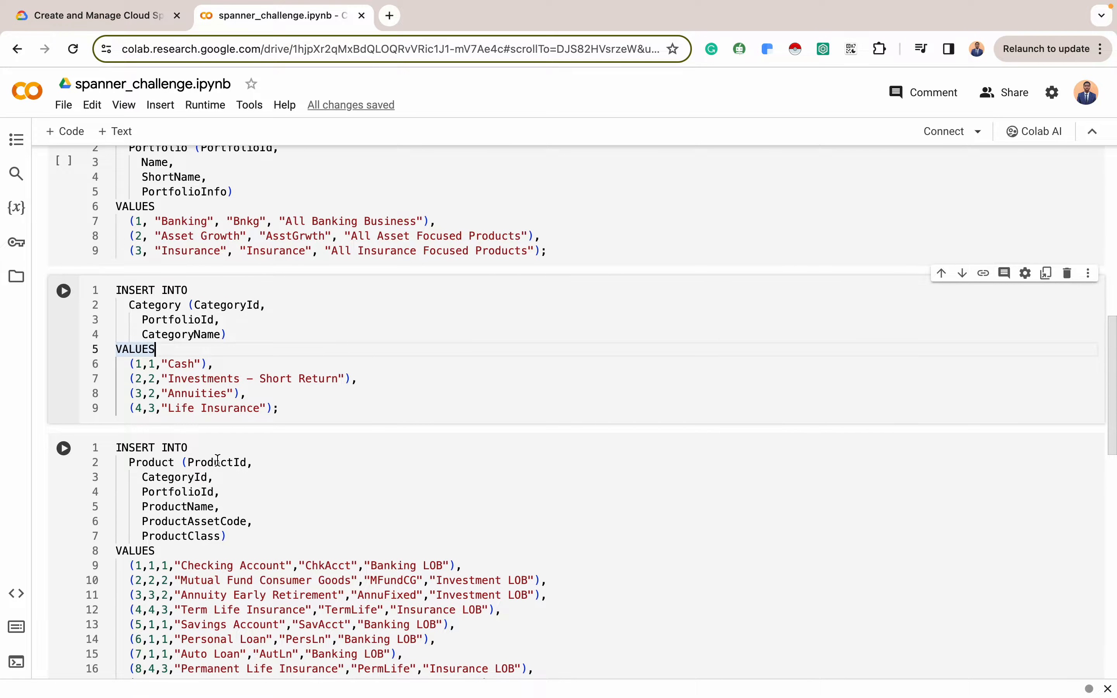
scroll(255, 414, "down", 3)
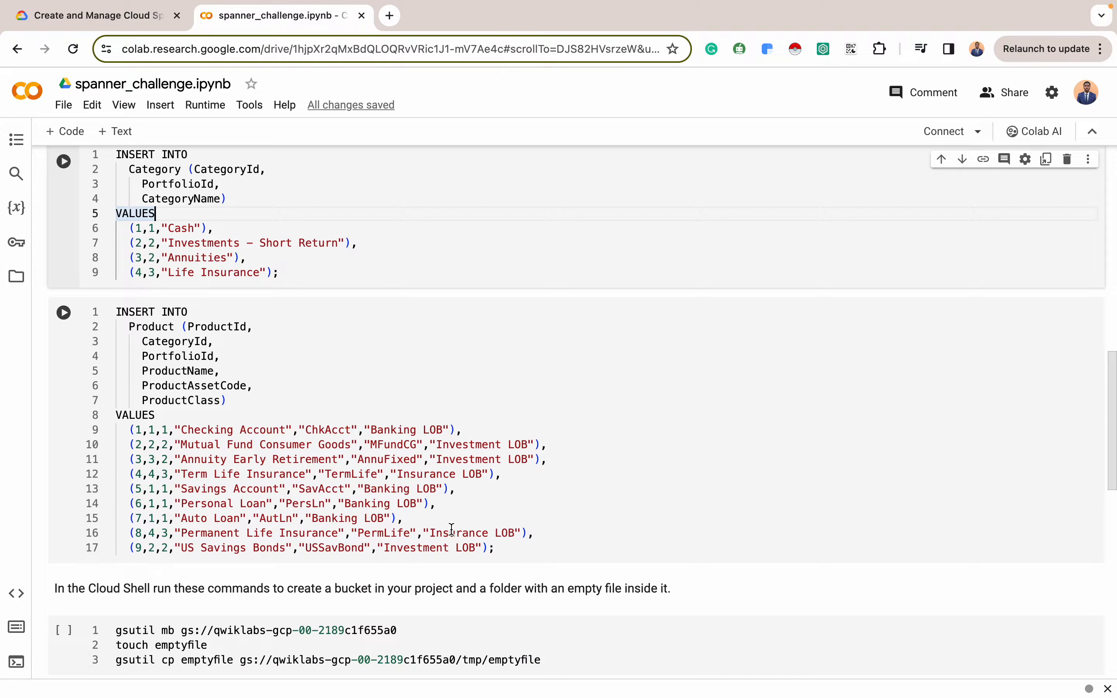
left_click_drag(496, 548, 117, 311)
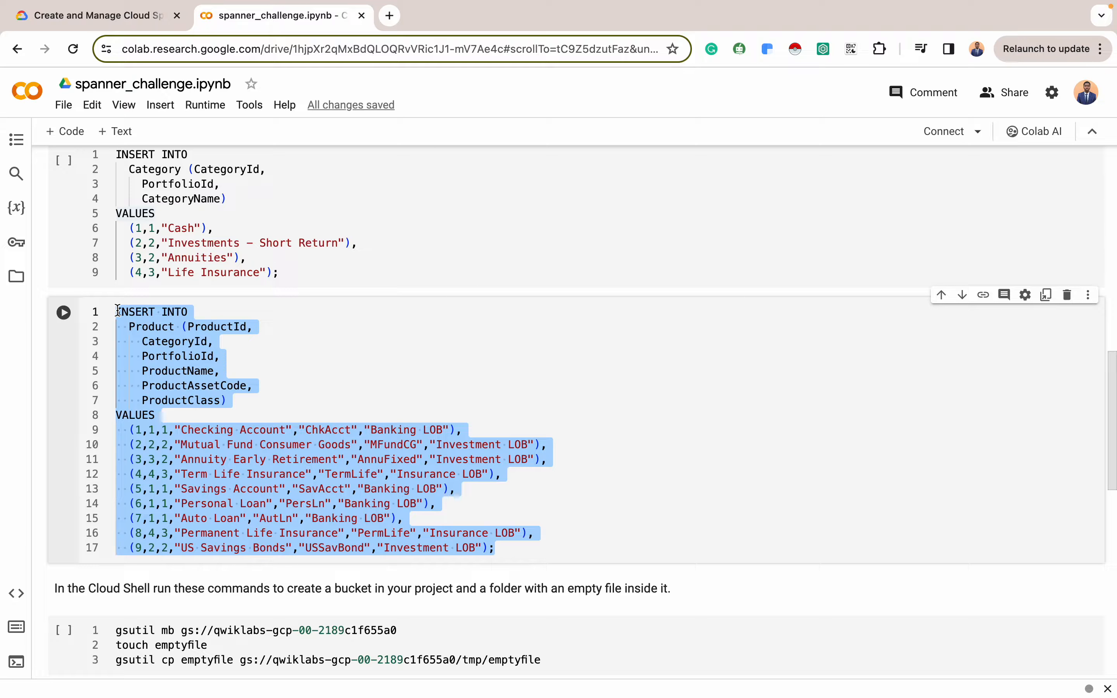
Replace the old Category query with the Product INSERT statement and run it
key("ctrl+Right")
triple_click(492, 236)
key("BackSpace")
key("ctrl+v")
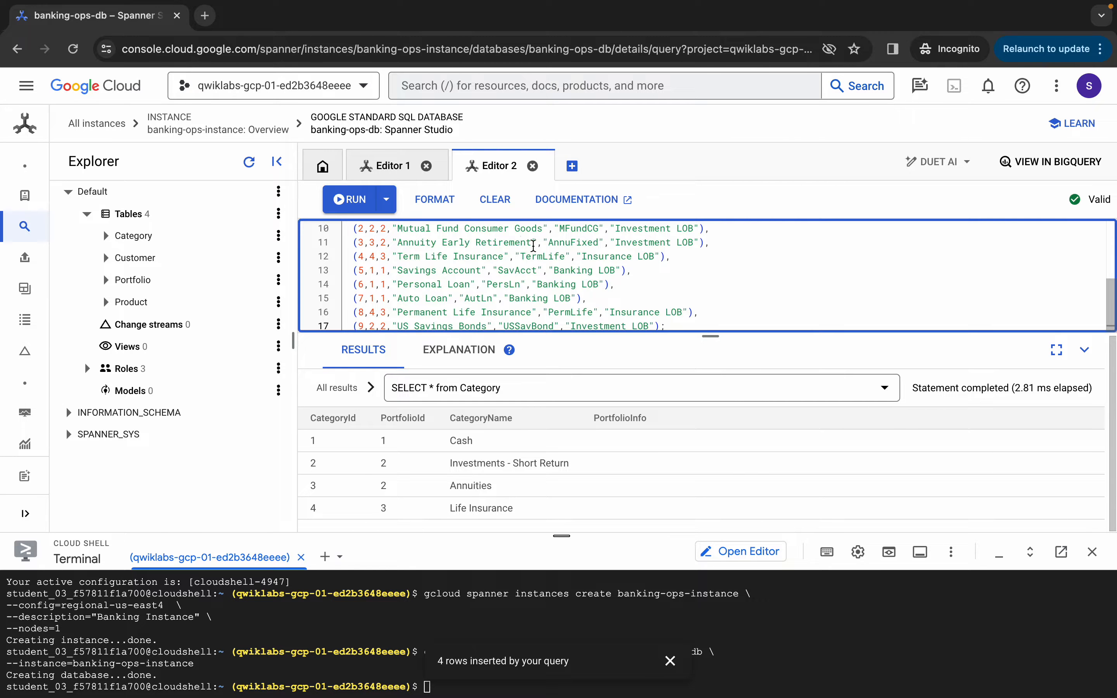
scroll(515, 255, "up", 3)
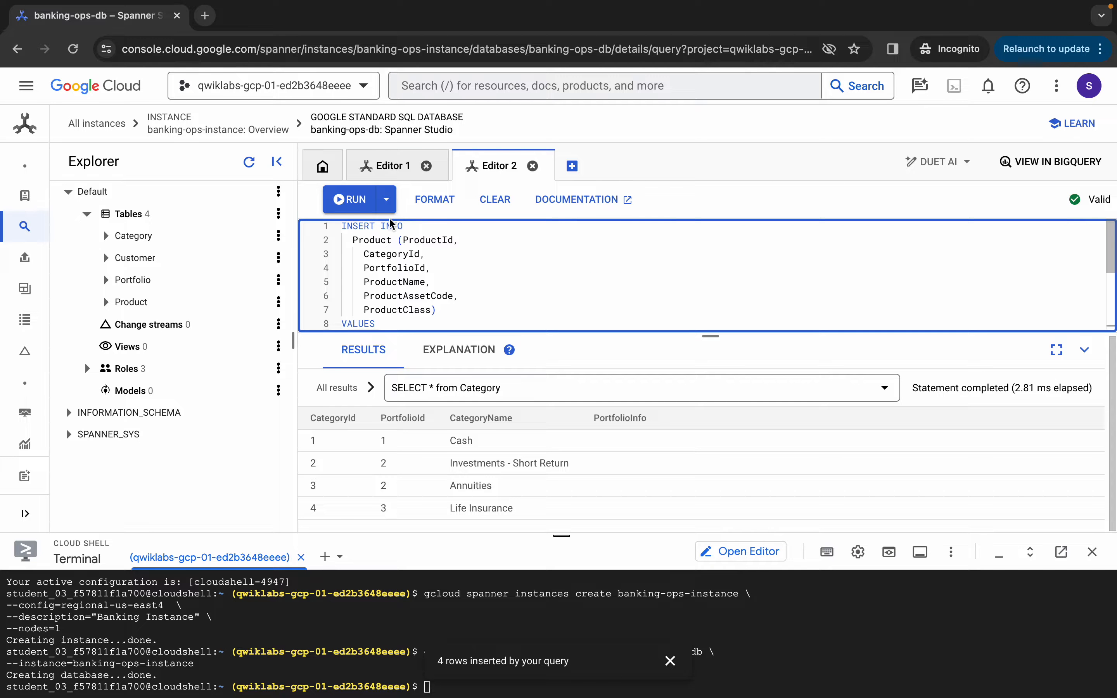
left_click(359, 204)
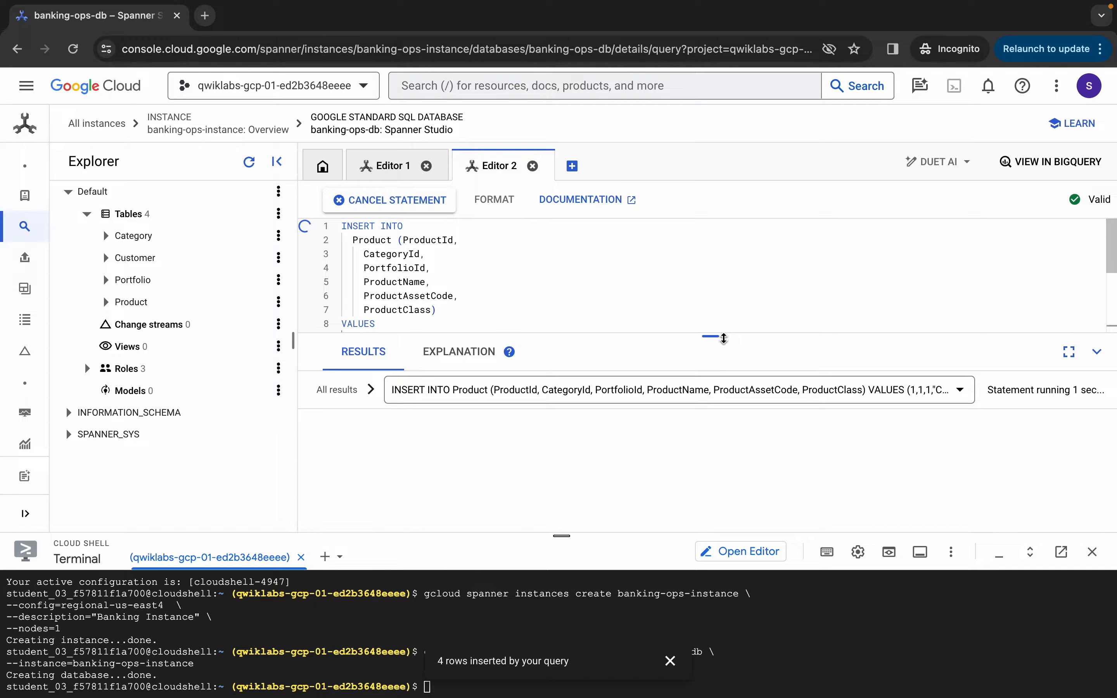
left_click_drag(711, 335, 713, 316)
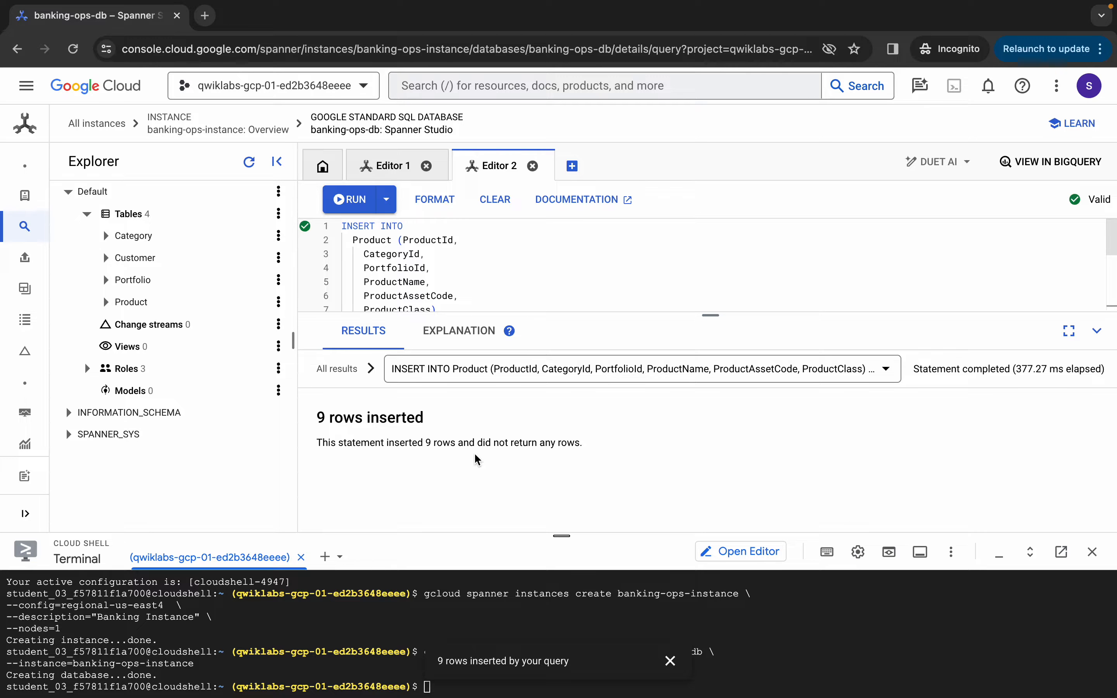
Run SELECT * from Product to confirm nine rows, Checking Account through US Savings Bonds
left_click(542, 276)
key("ctrl+a")
key("BackSpace")
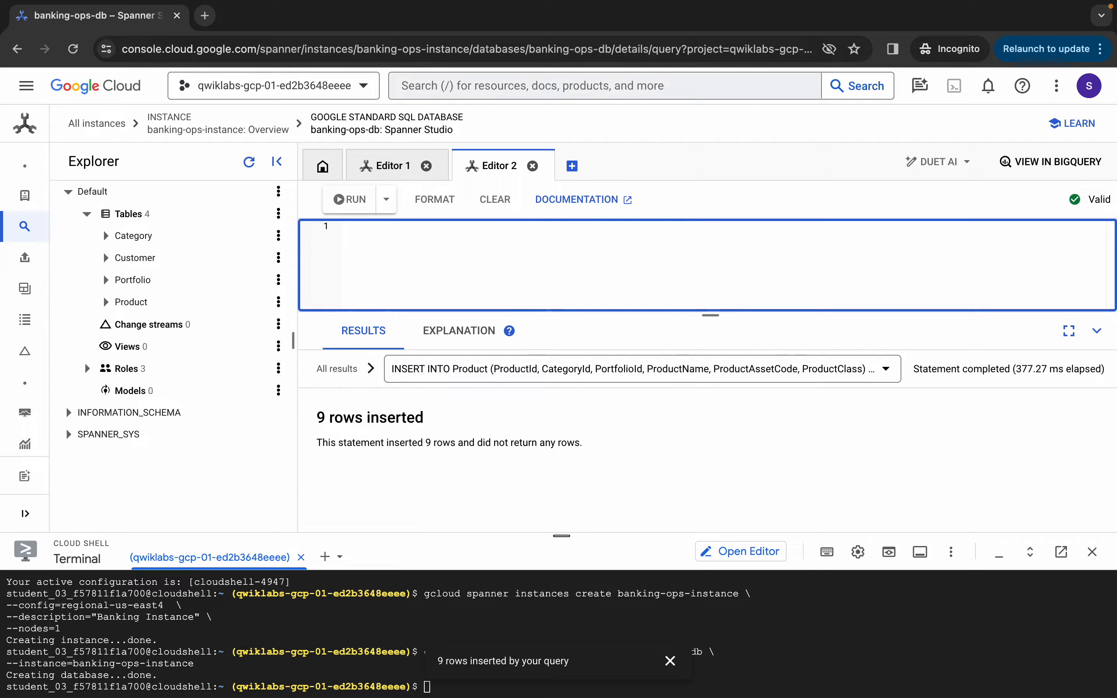
type("Se")
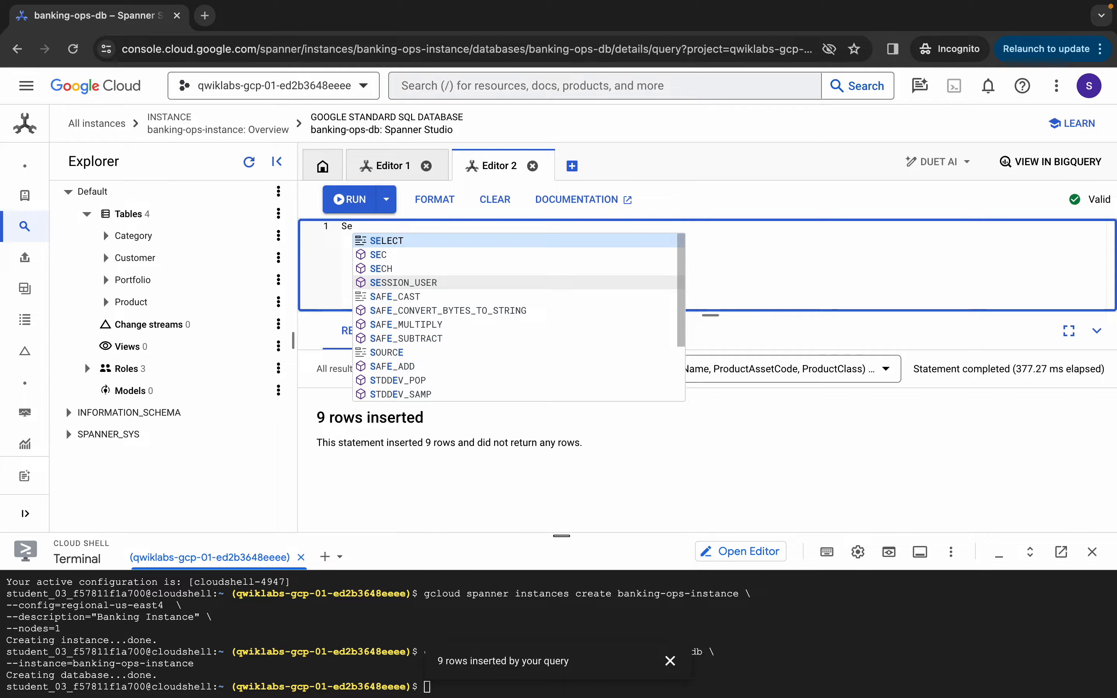
key("Return")
type("* from Product")
left_click(355, 210)
left_click(355, 210)
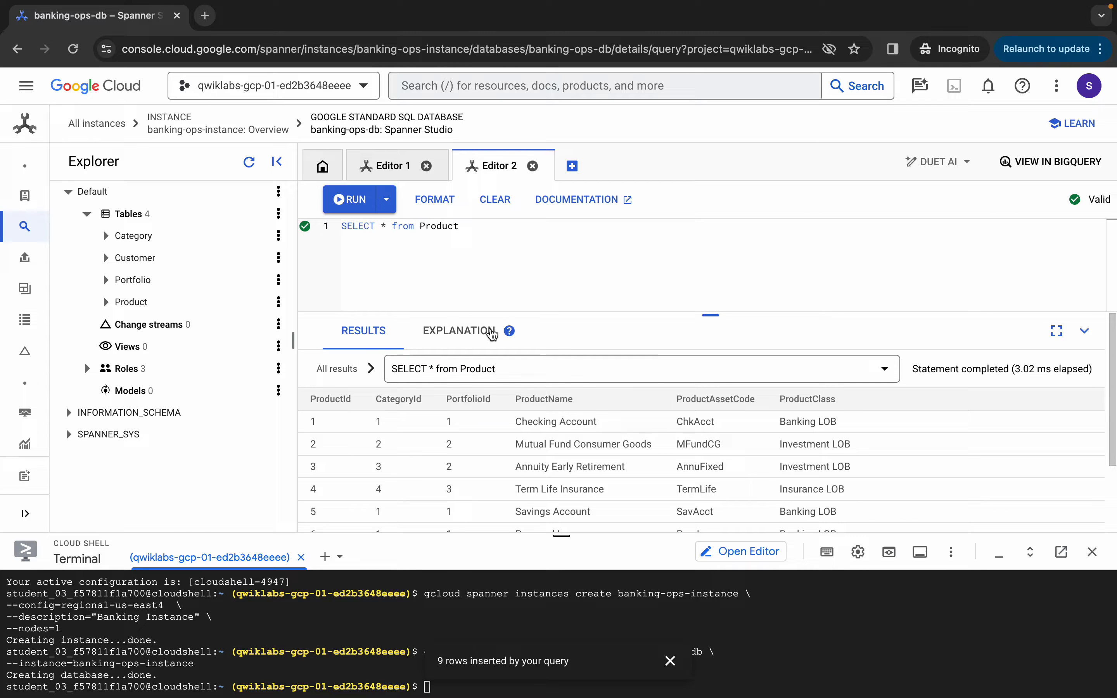
left_click_drag(711, 315, 721, 389)
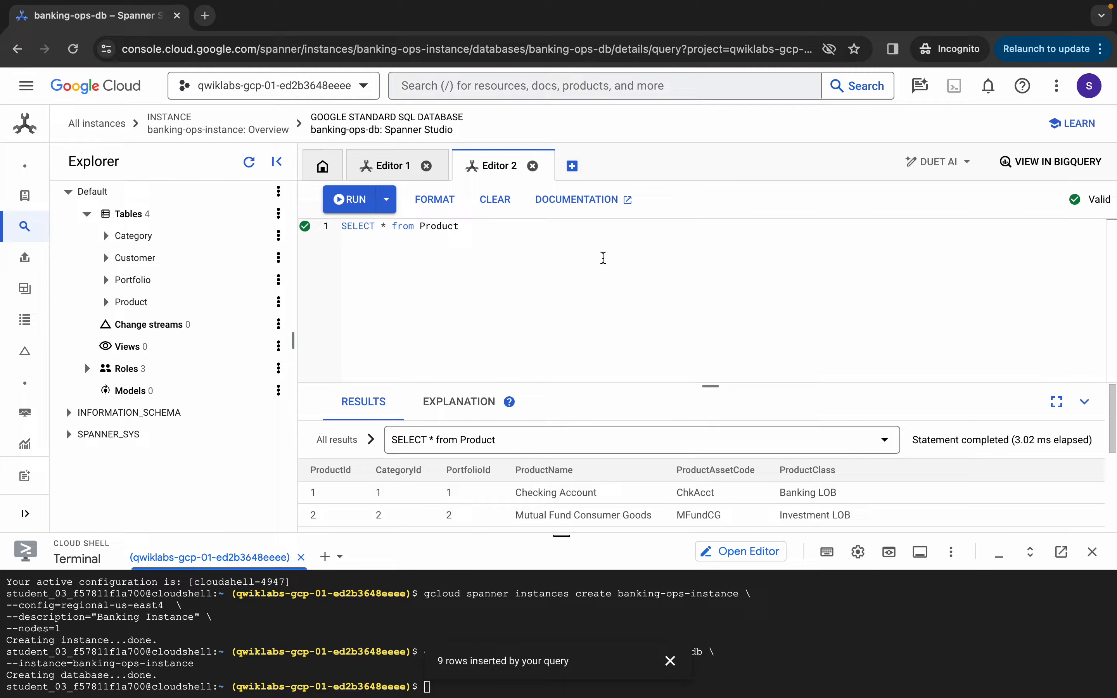
key("ctrl+Left")
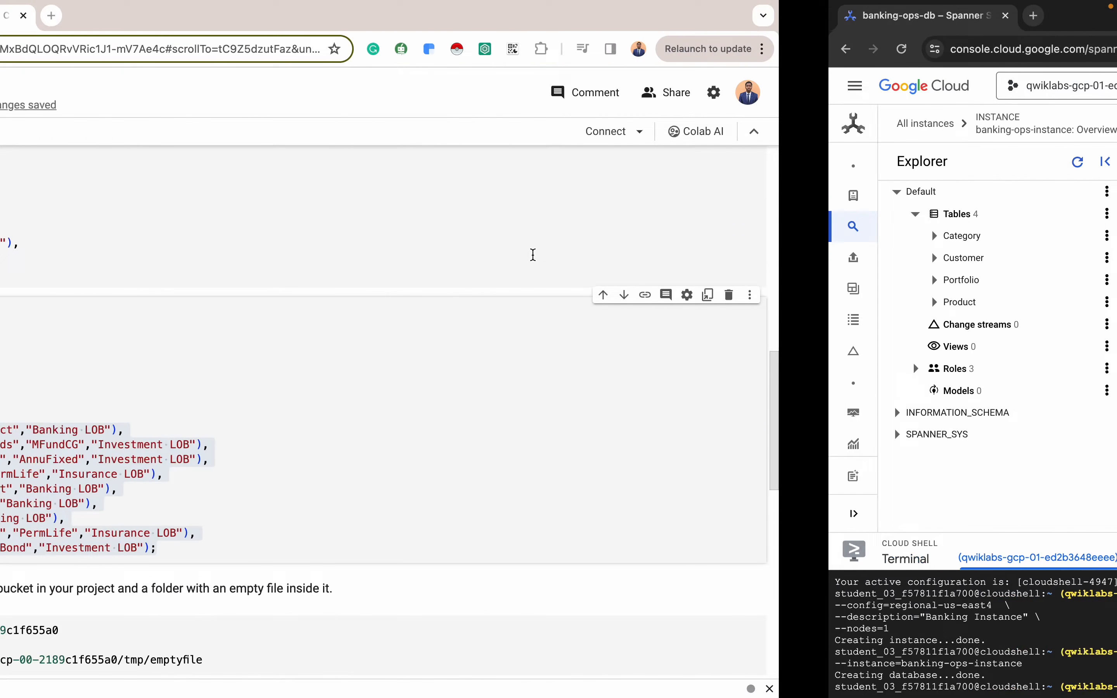
Verify the Create and Load Tables objective for 60/100, then scroll to Task 5's Customer_List_500.csv load
left_click(130, 14)
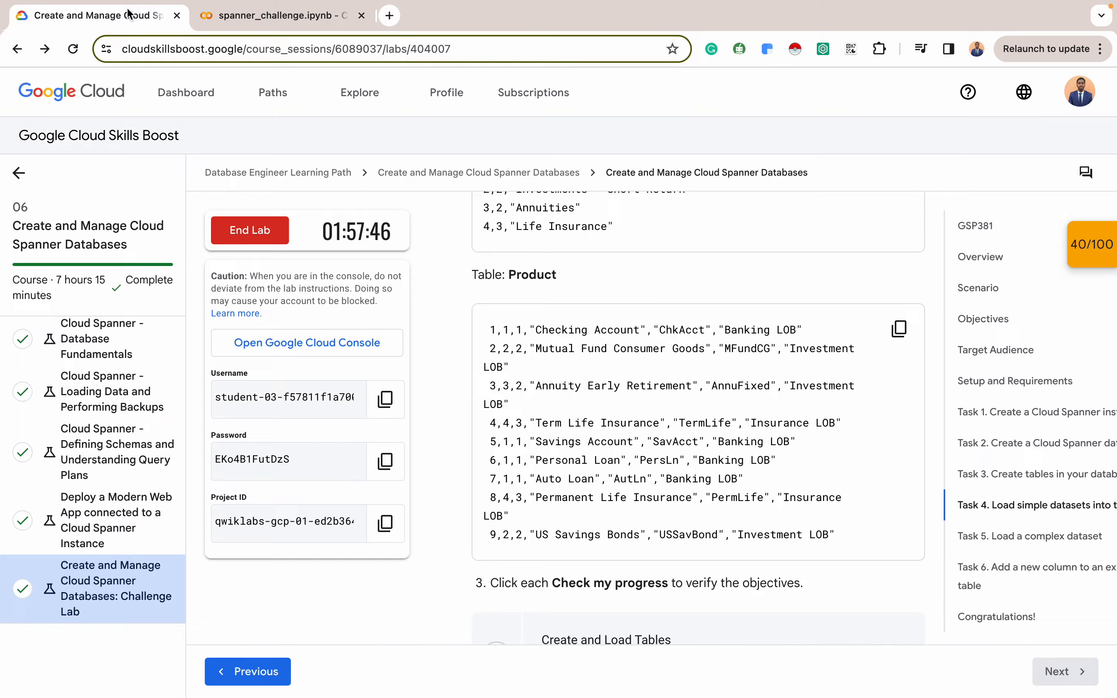
scroll(641, 390, "down", 3)
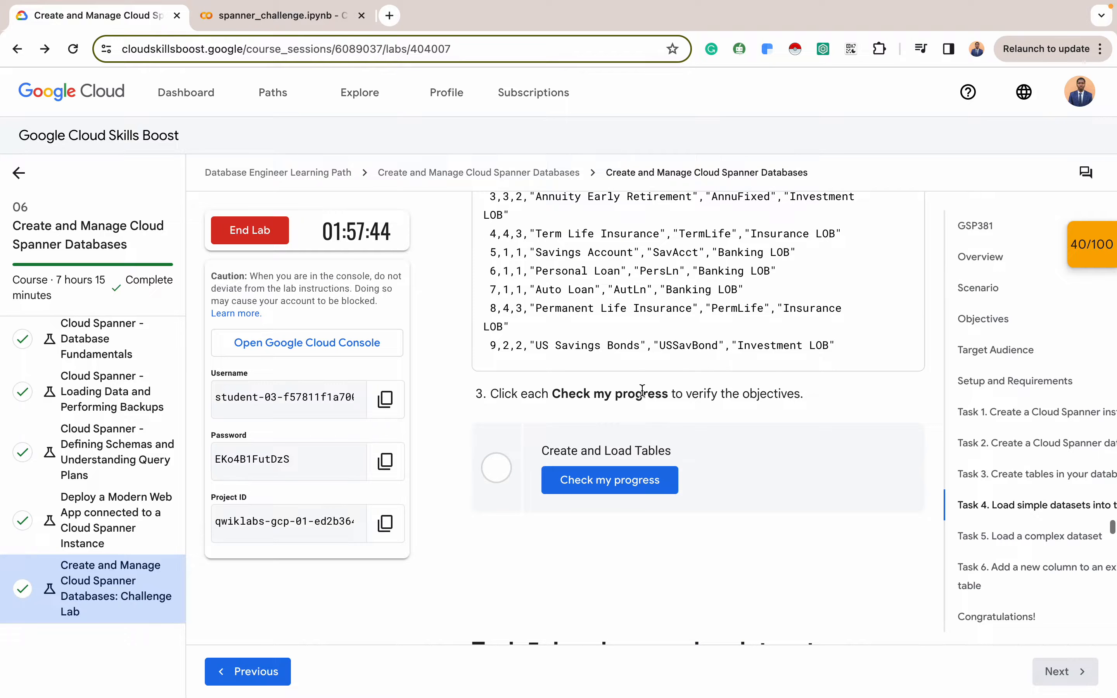
left_click(629, 483)
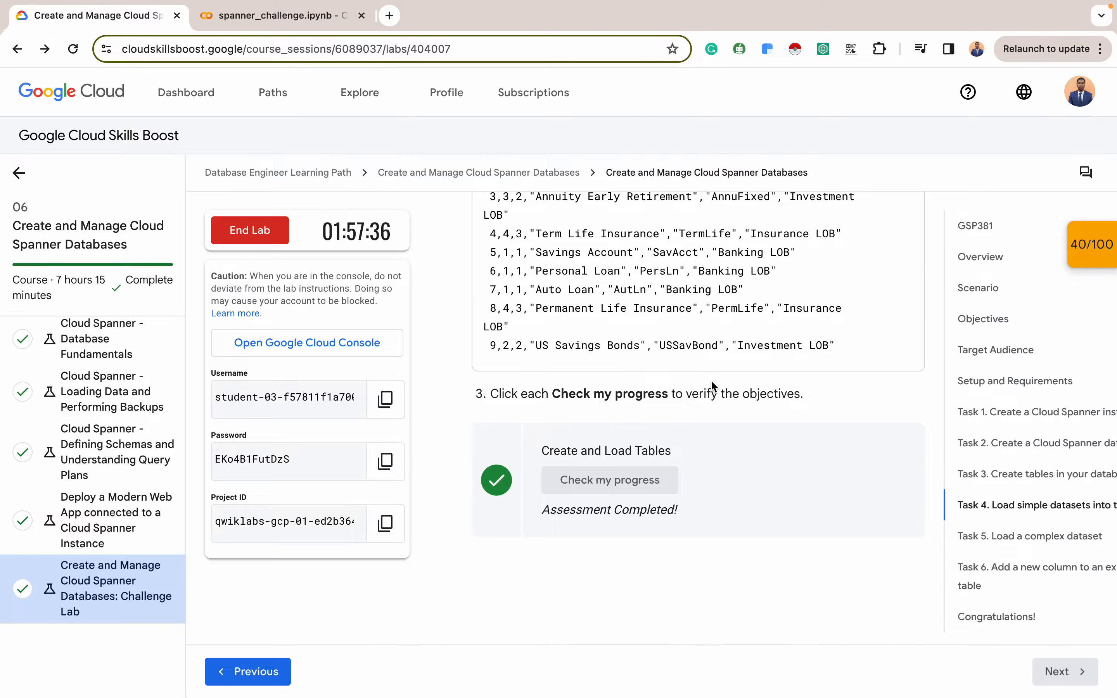
scroll(710, 380, "down", 9)
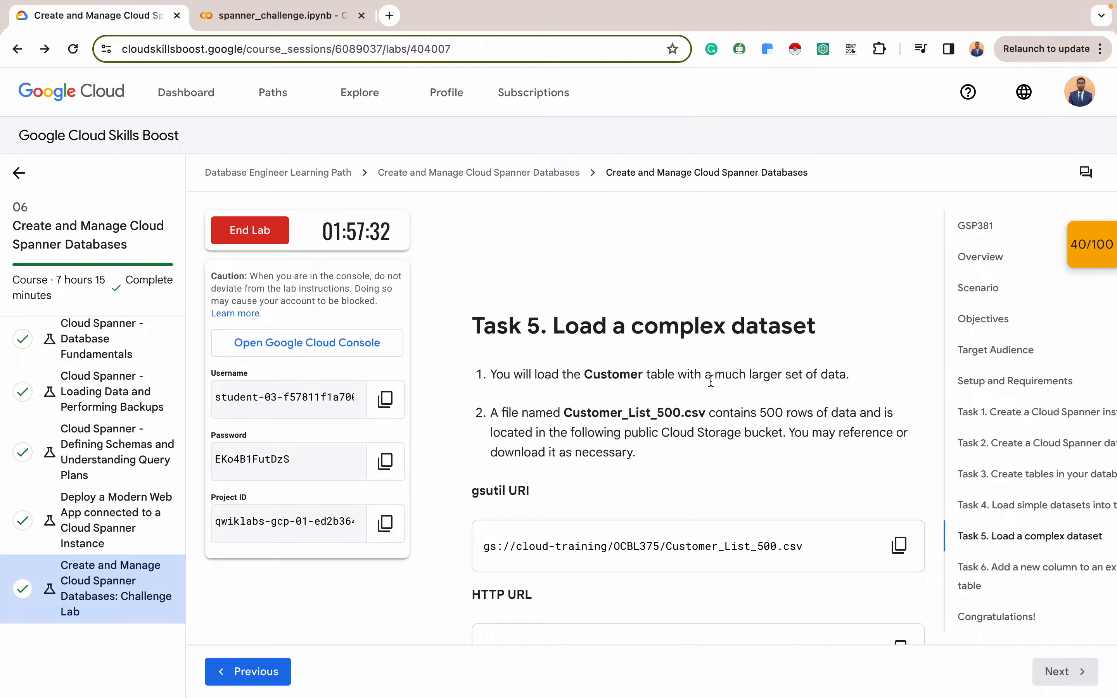
scroll(711, 381, "down", 2)
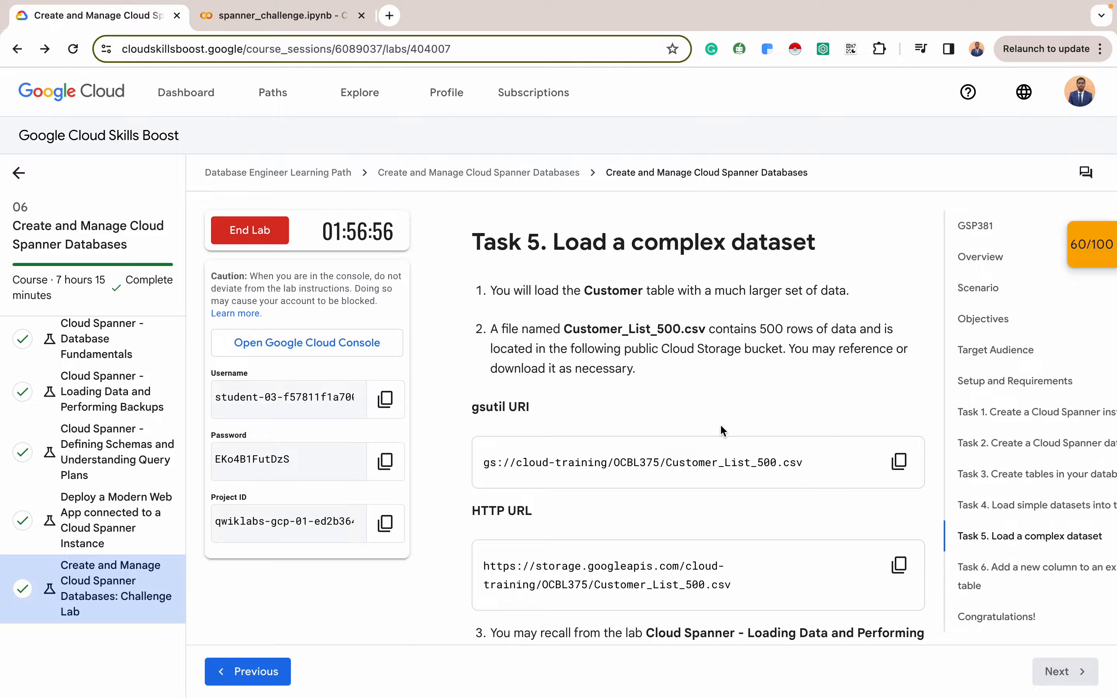
scroll(765, 591, "down", 3)
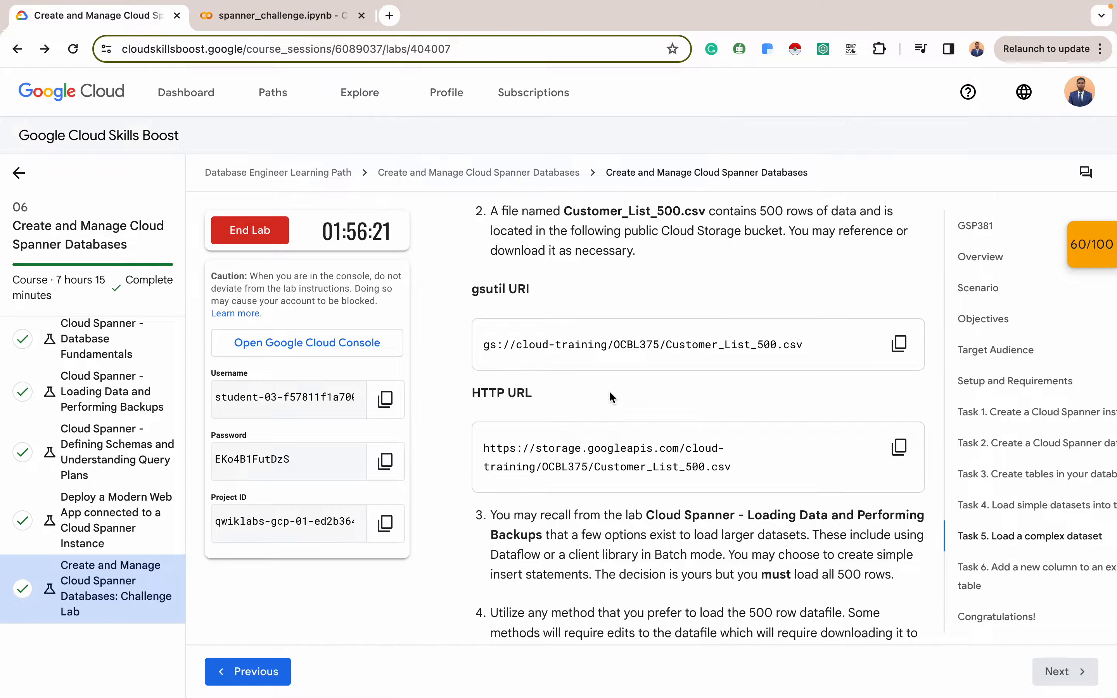
scroll(610, 392, "down", 5)
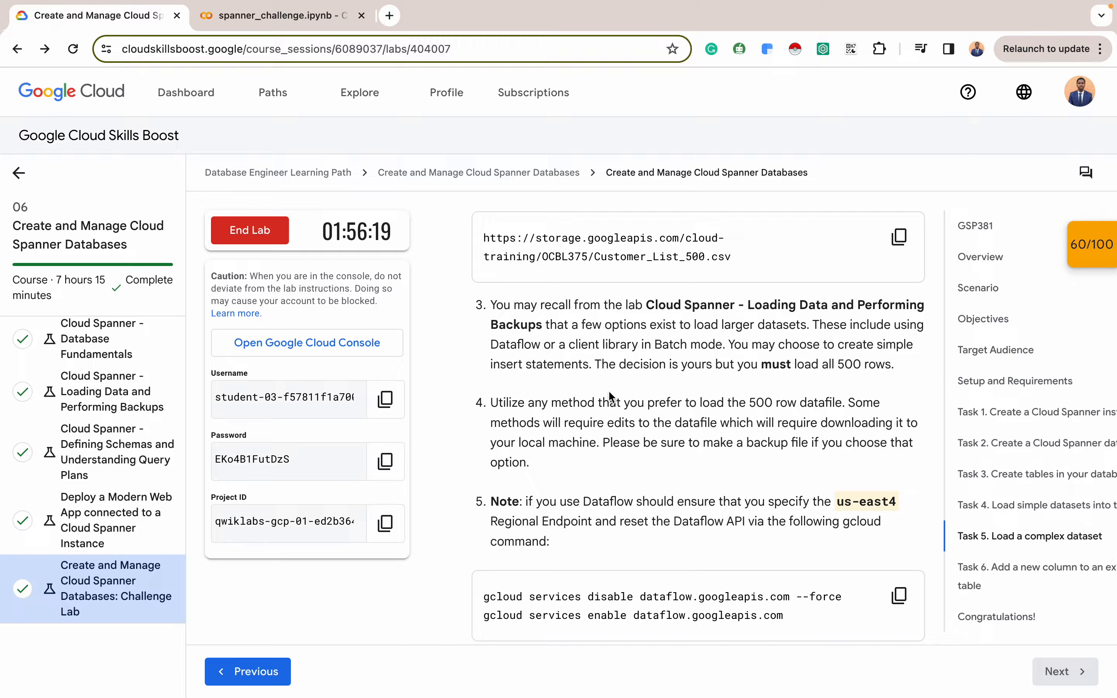
scroll(609, 392, "up", 4)
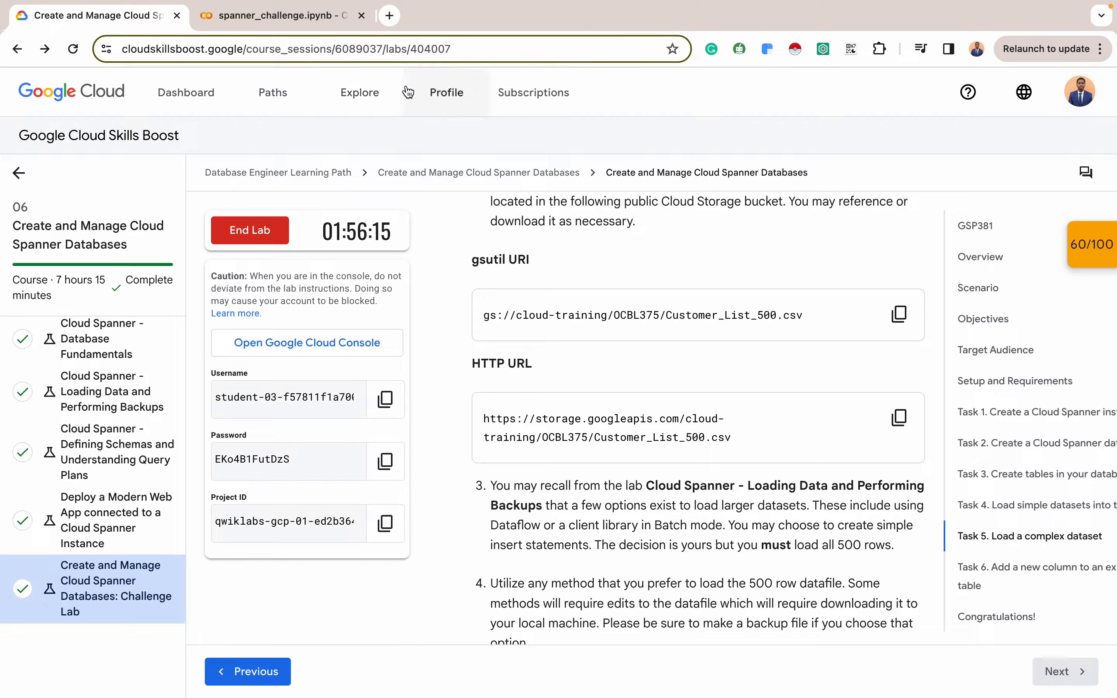
scroll(579, 329, "up", 2)
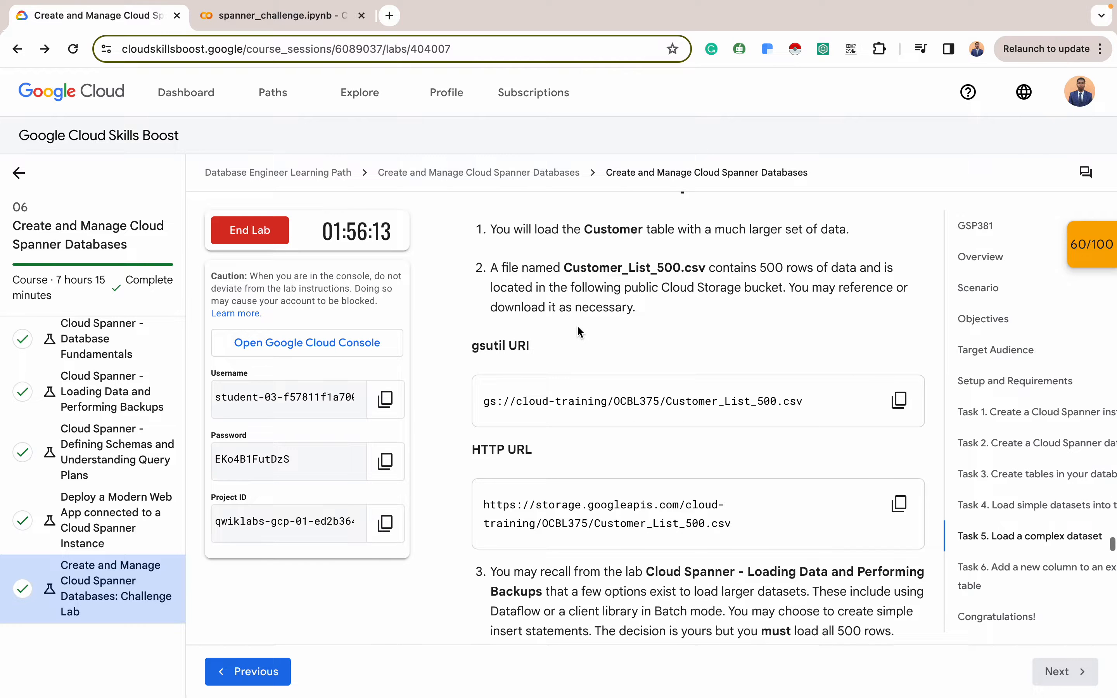
key("ctrl+Right")
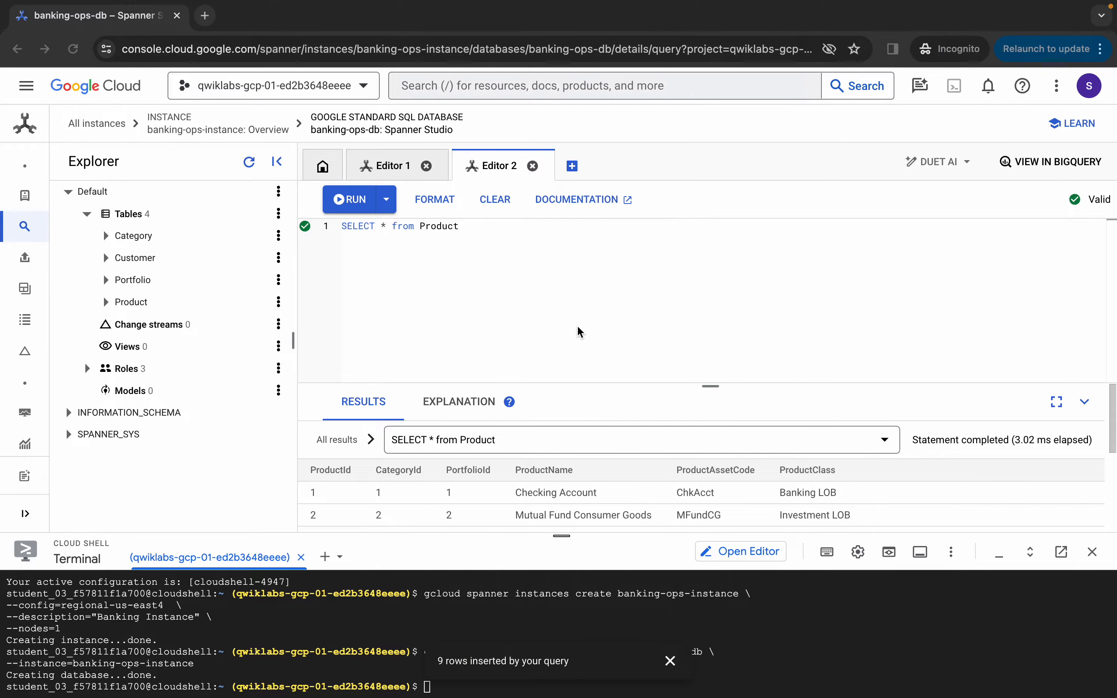
key("ctrl+Left")
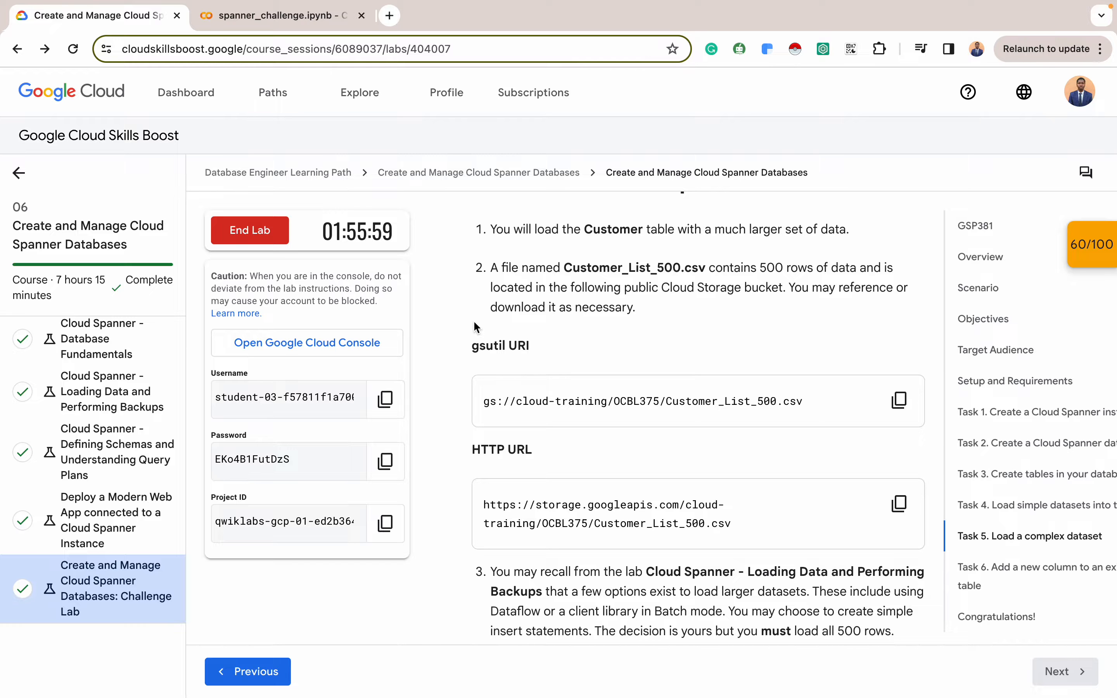
Select the notebook's three gsutil commands that create the bucket and empty file
left_click(281, 21)
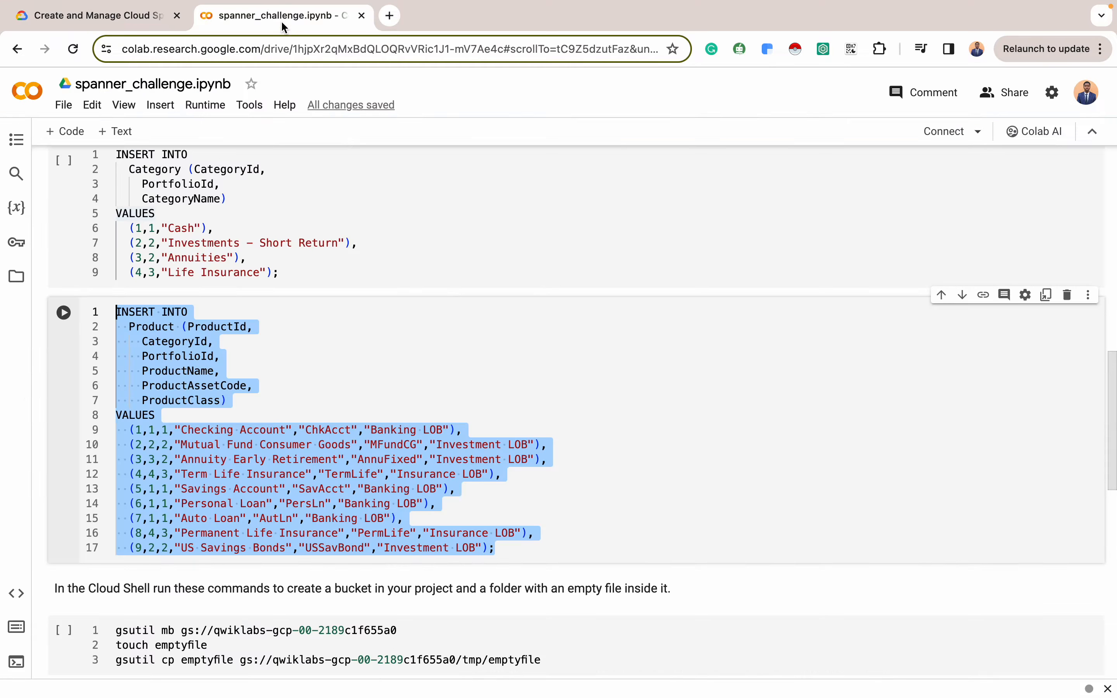
scroll(372, 374, "down", 2)
scroll(372, 374, "down", 3)
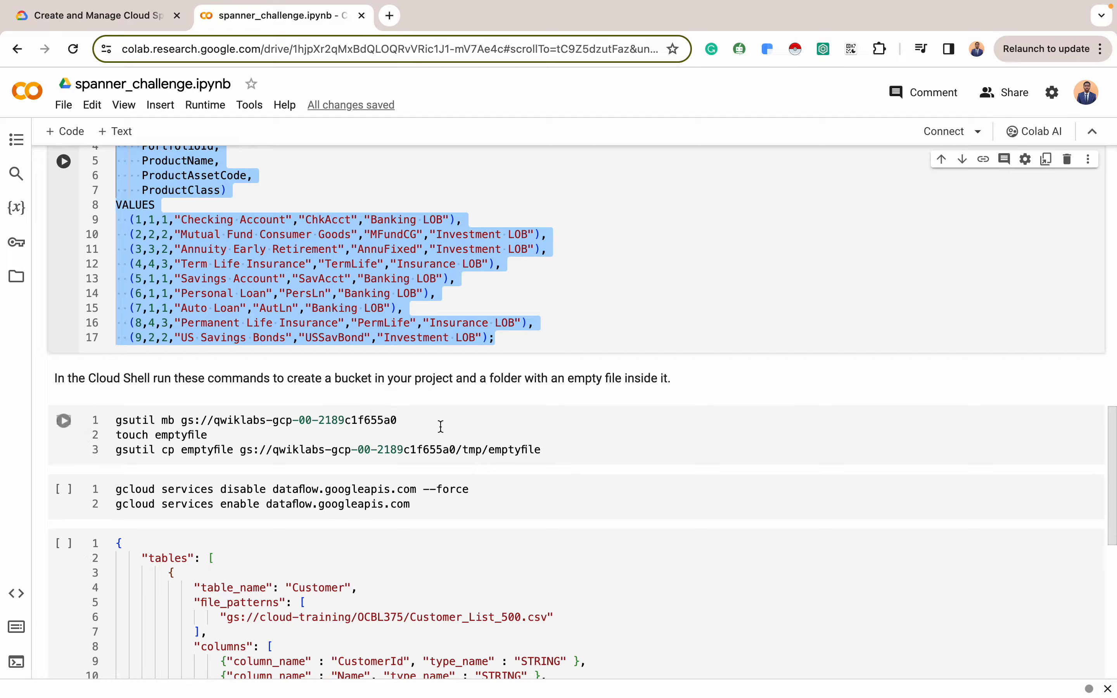
scroll(374, 376, "down", 2)
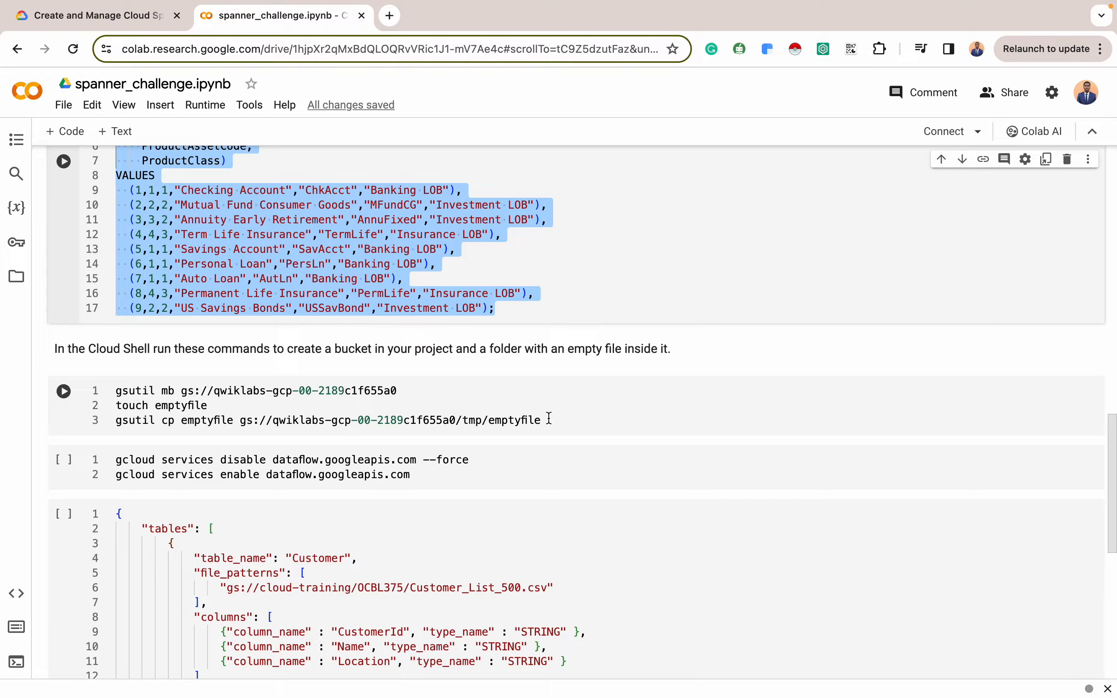
left_click_drag(542, 420, 90, 388)
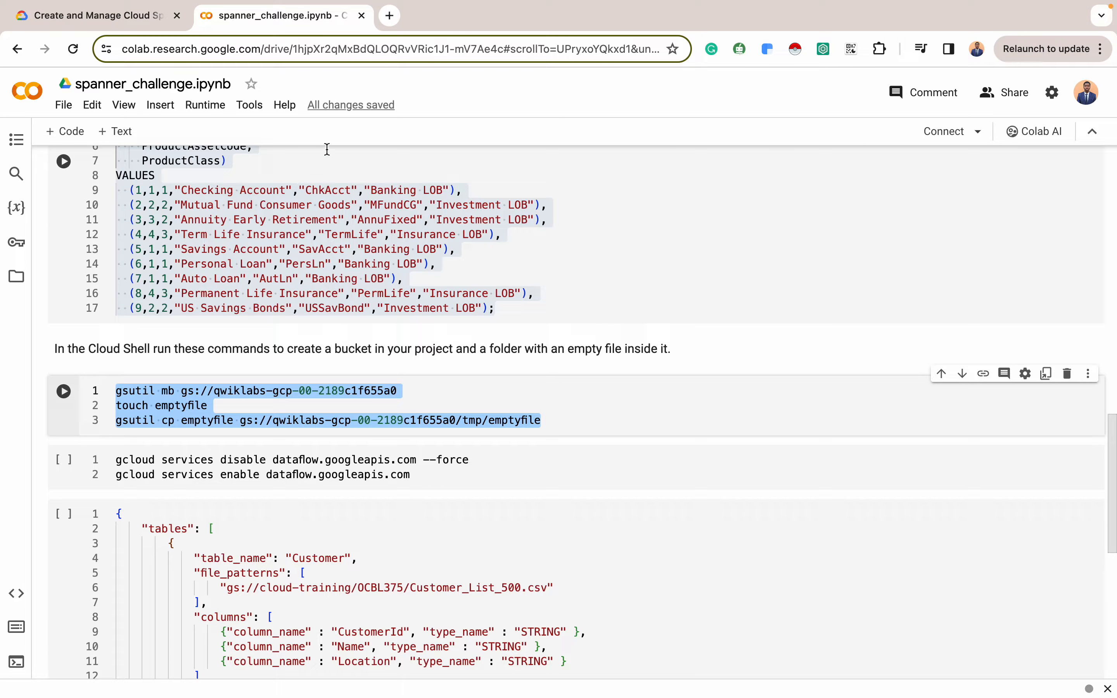
key("ctrl+Right")
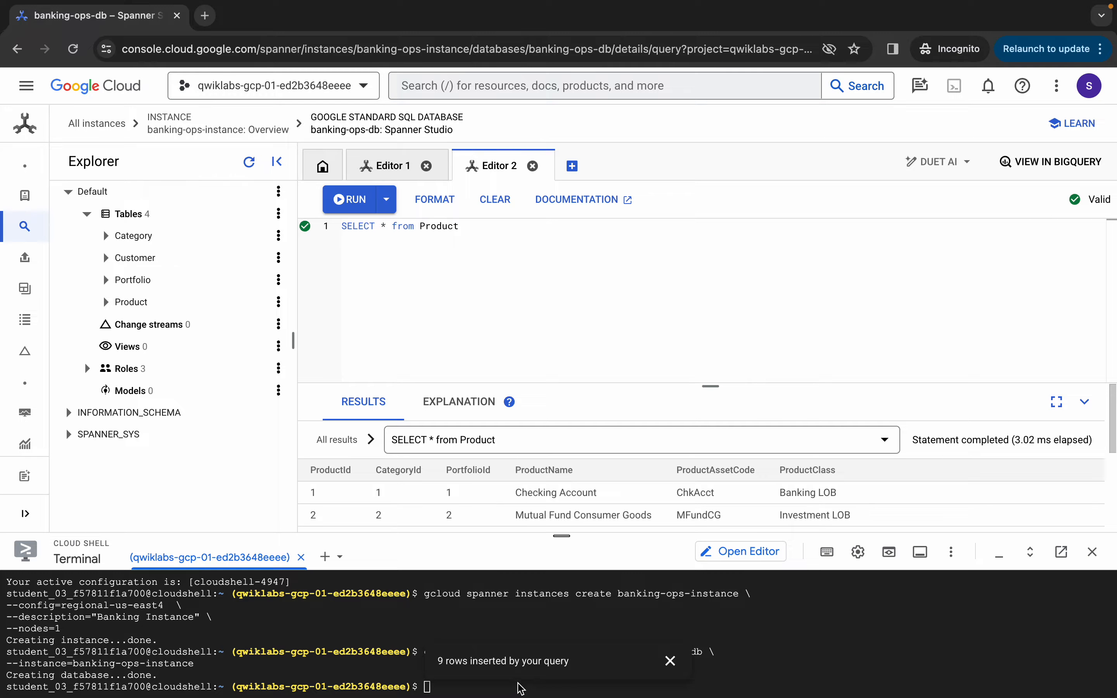
Run the gsutil bucket commands in Cloud Shell (409 exists, 403 denied) and copy the project ID
left_click(669, 661)
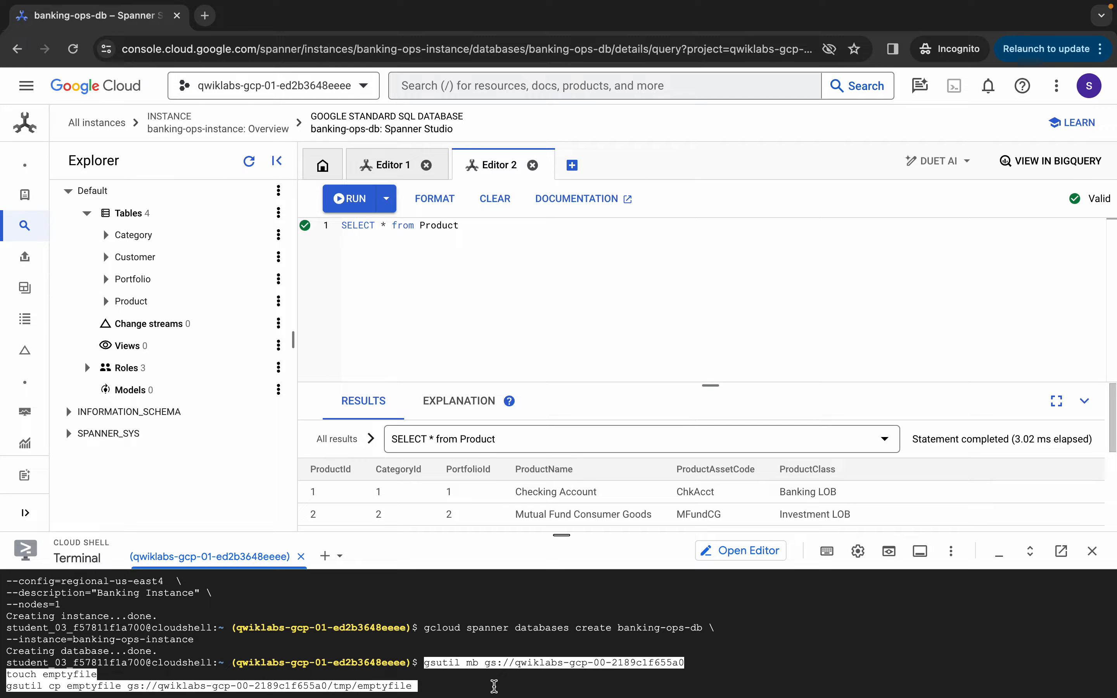
key("Return")
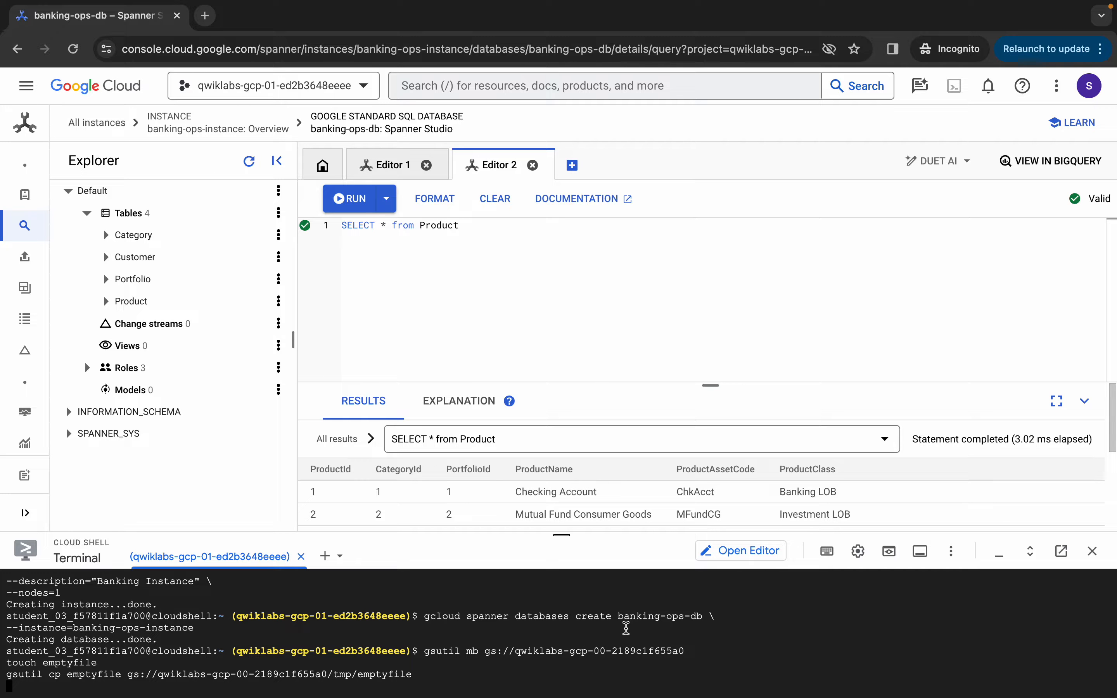
left_click_drag(561, 535, 600, 350)
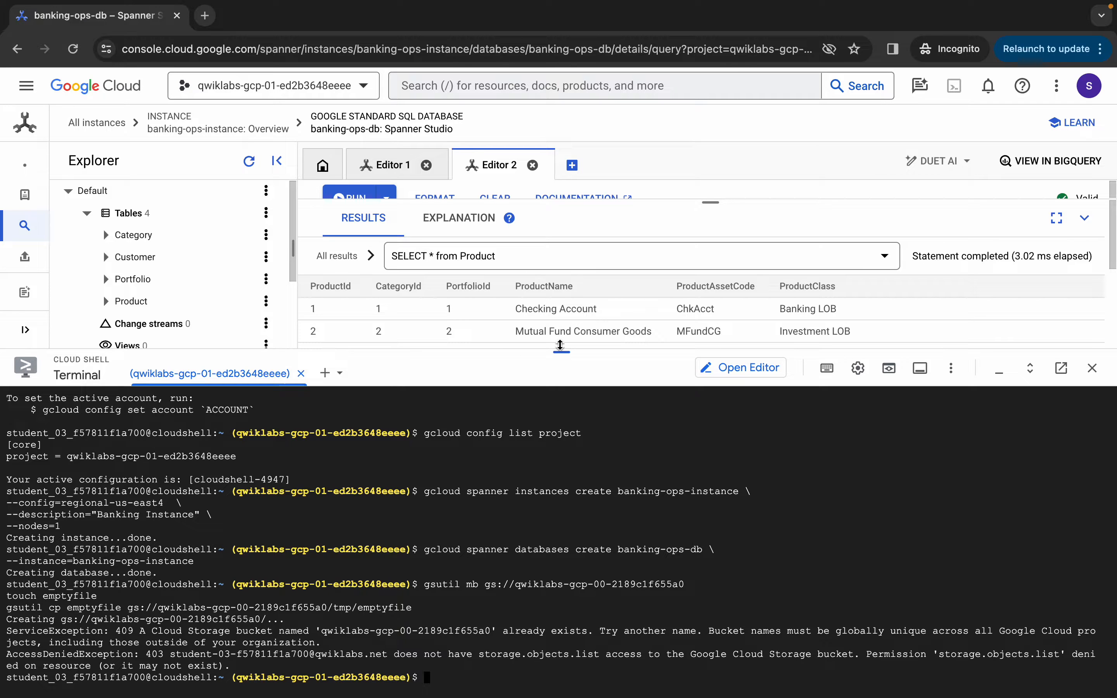
left_click_drag(561, 352, 567, 478)
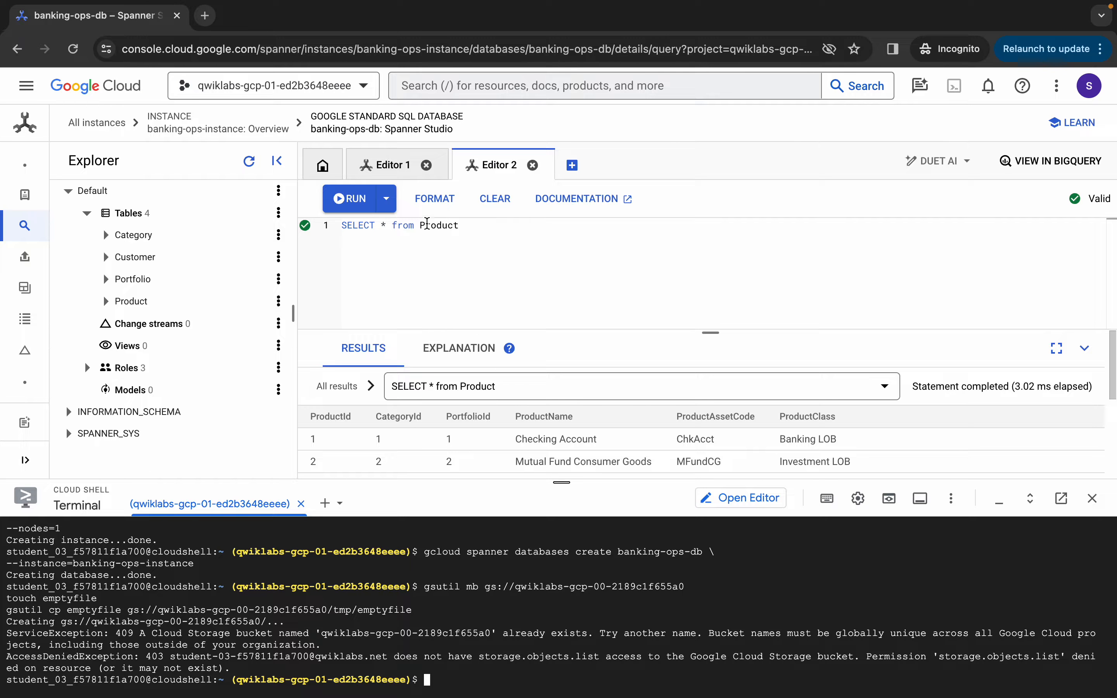
left_click(272, 86)
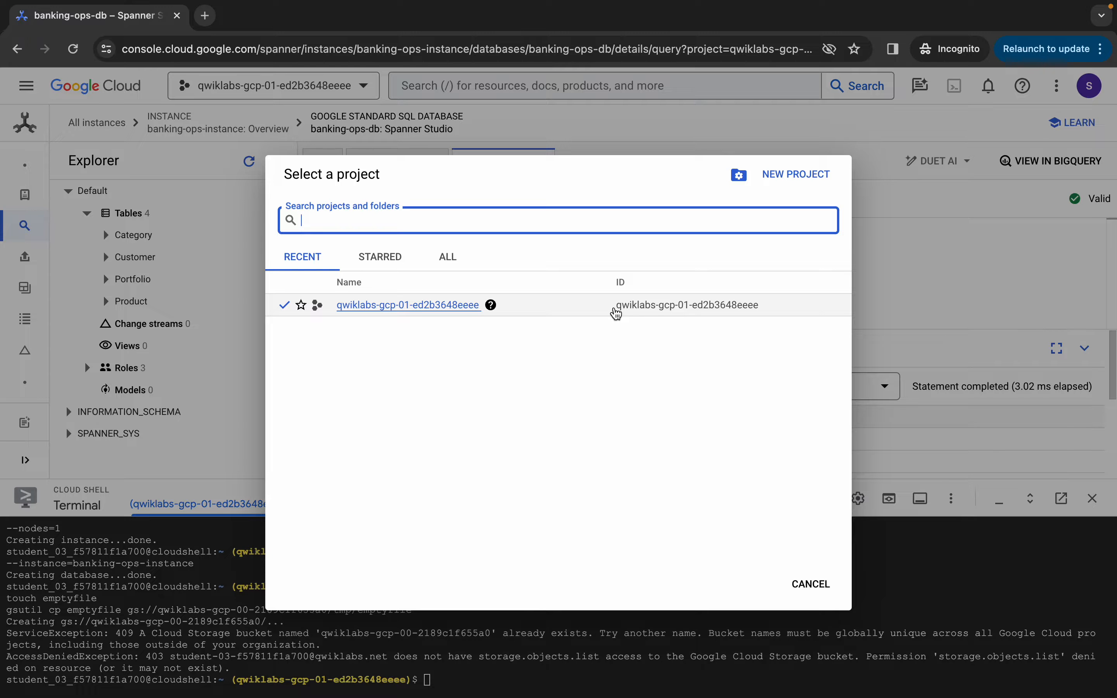
left_click_drag(616, 314, 761, 310)
key("super+c")
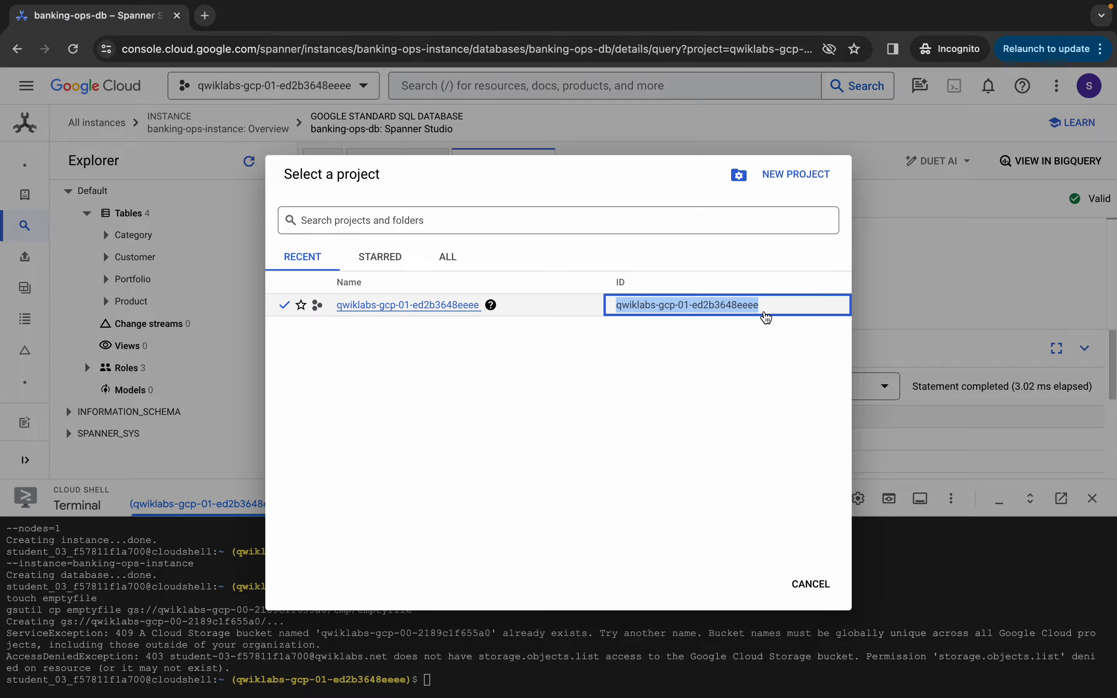
Paste the project ID over the old bucket name in both gsutil lines and copy all three commands
key("ctrl+Left")
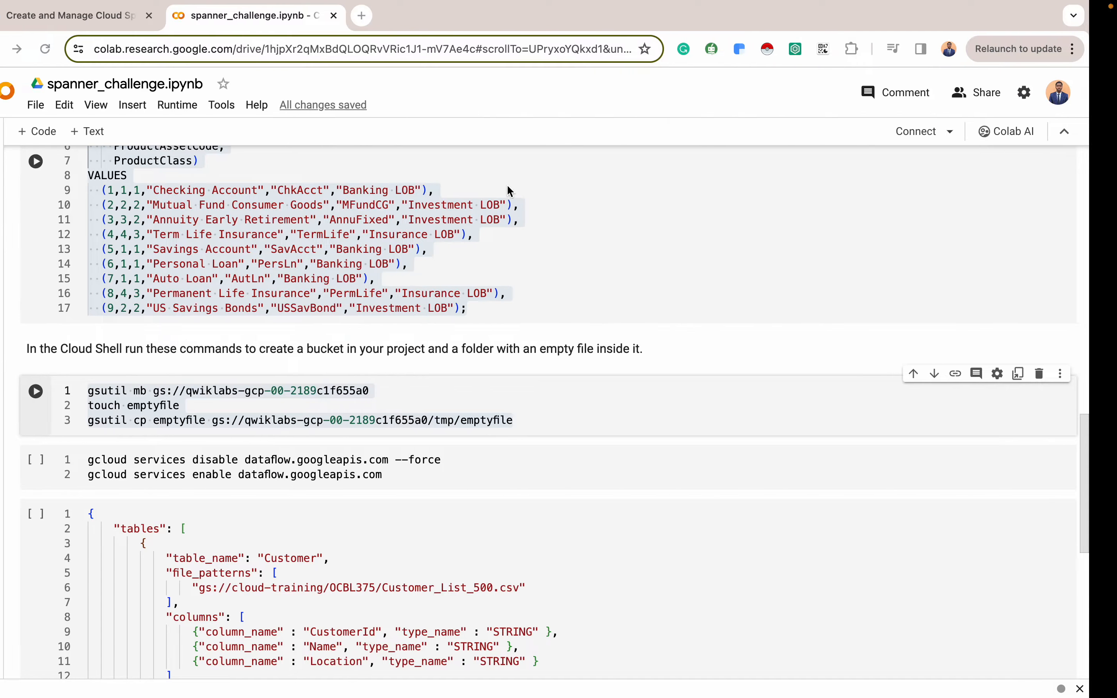
left_click(415, 391)
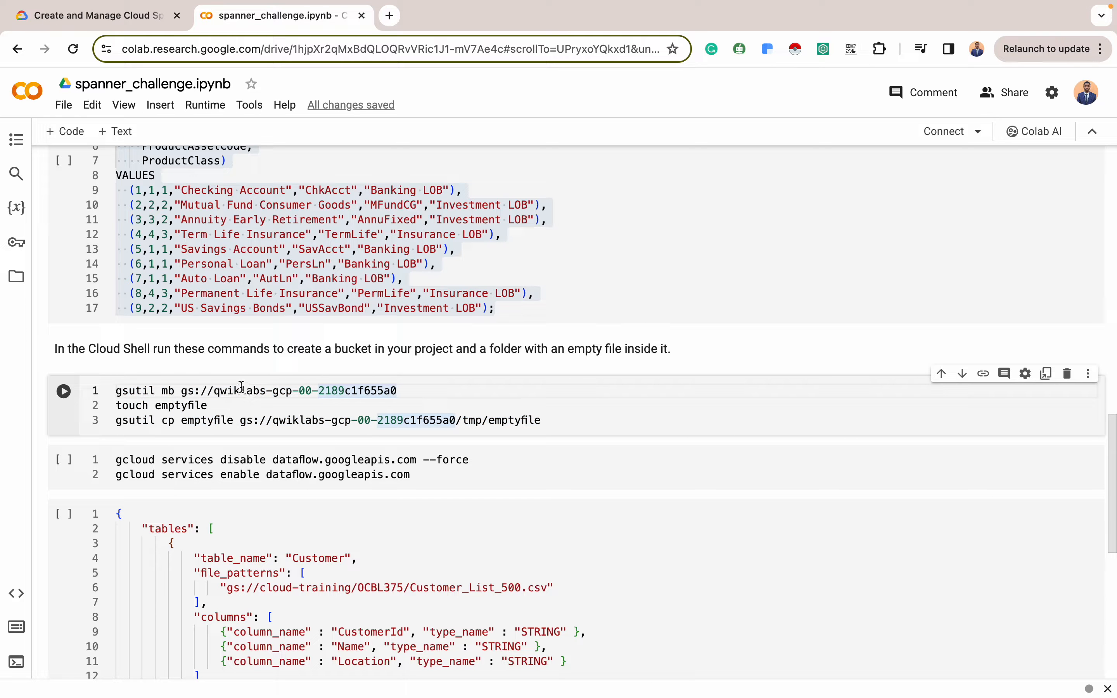
left_click_drag(216, 391, 406, 392)
key("BackSpace")
key("super+v")
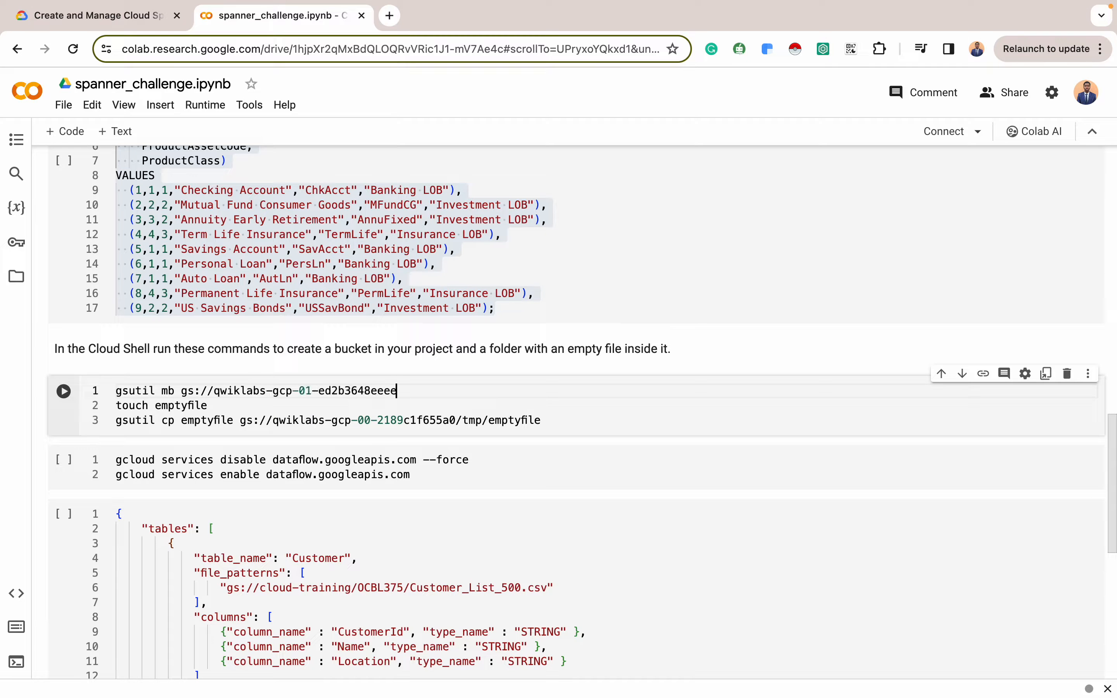
left_click(272, 420)
left_click_drag(273, 420, 457, 418)
key("BackSpace")
key("super+v")
left_click_drag(543, 419, 167, 391)
key("super+shift+Left")
key("super+c")
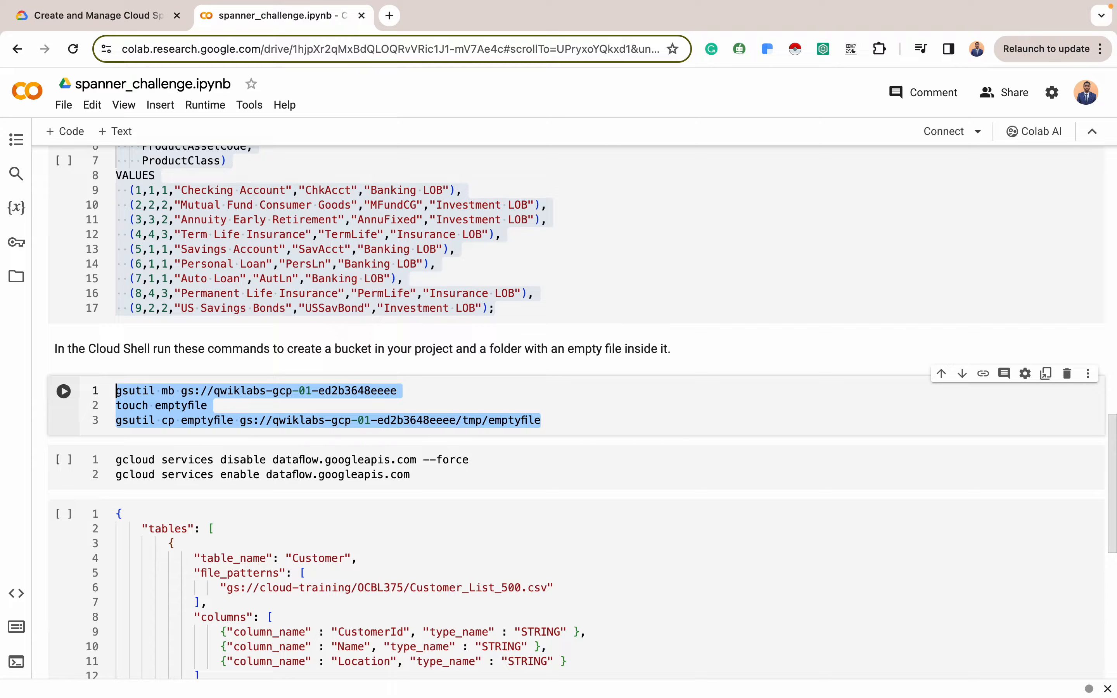
key("ctrl+Right")
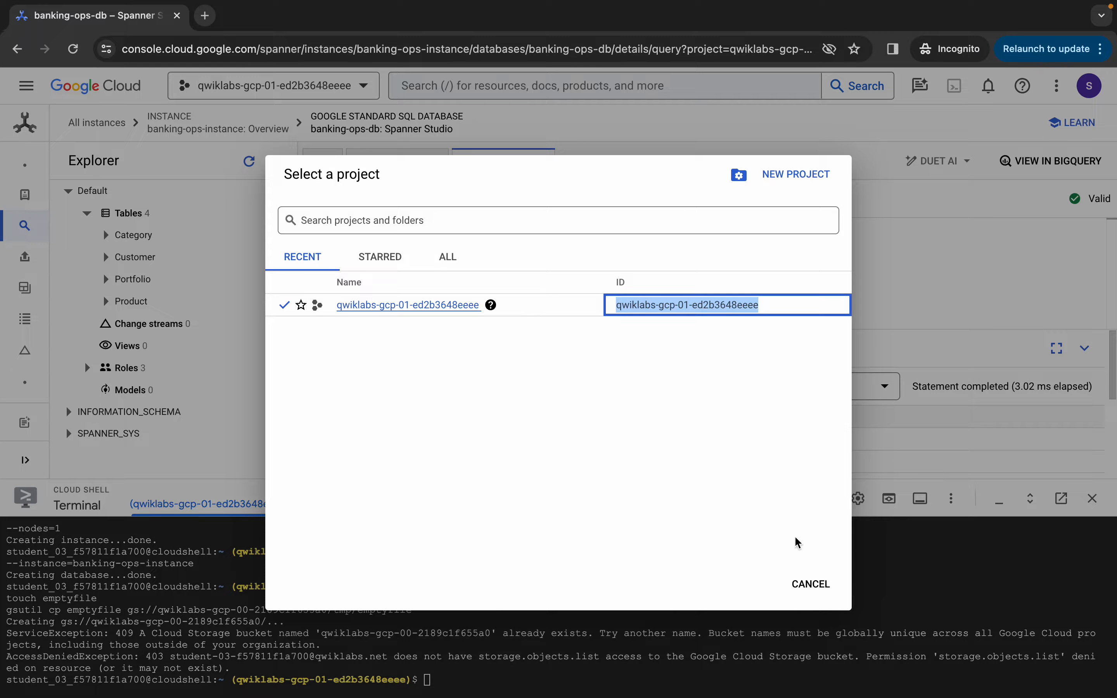
Run the gsutil mb, touch and cp commands in Cloud Shell to create the project-ID bucket with tmp/emptyfile
left_click(811, 584)
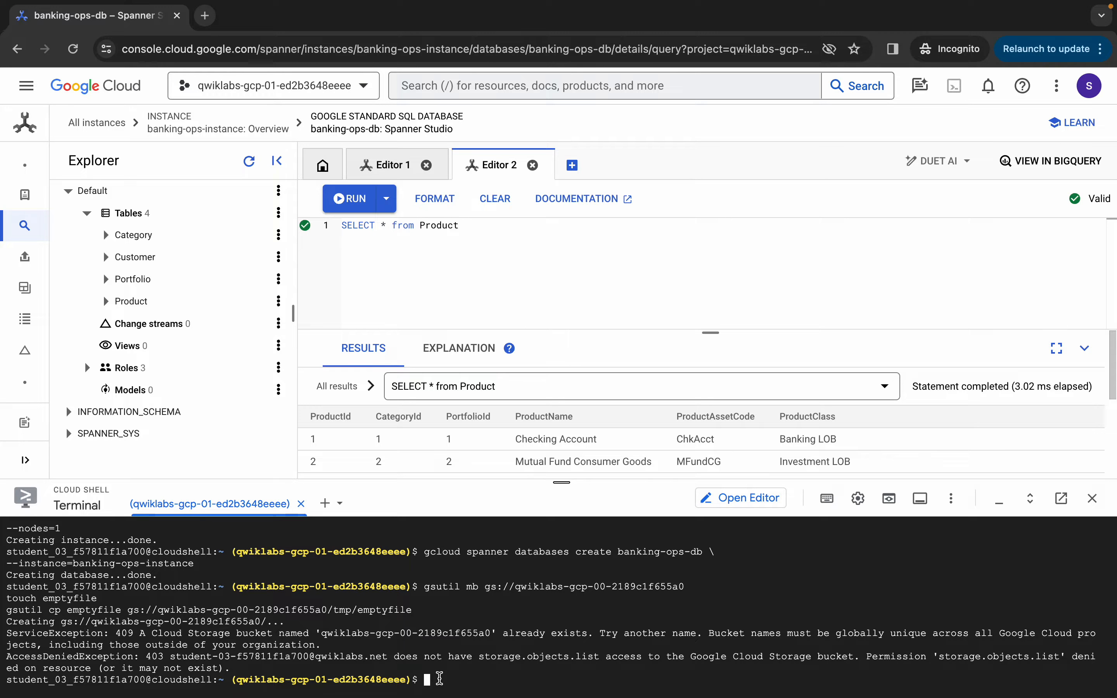
key("super+v")
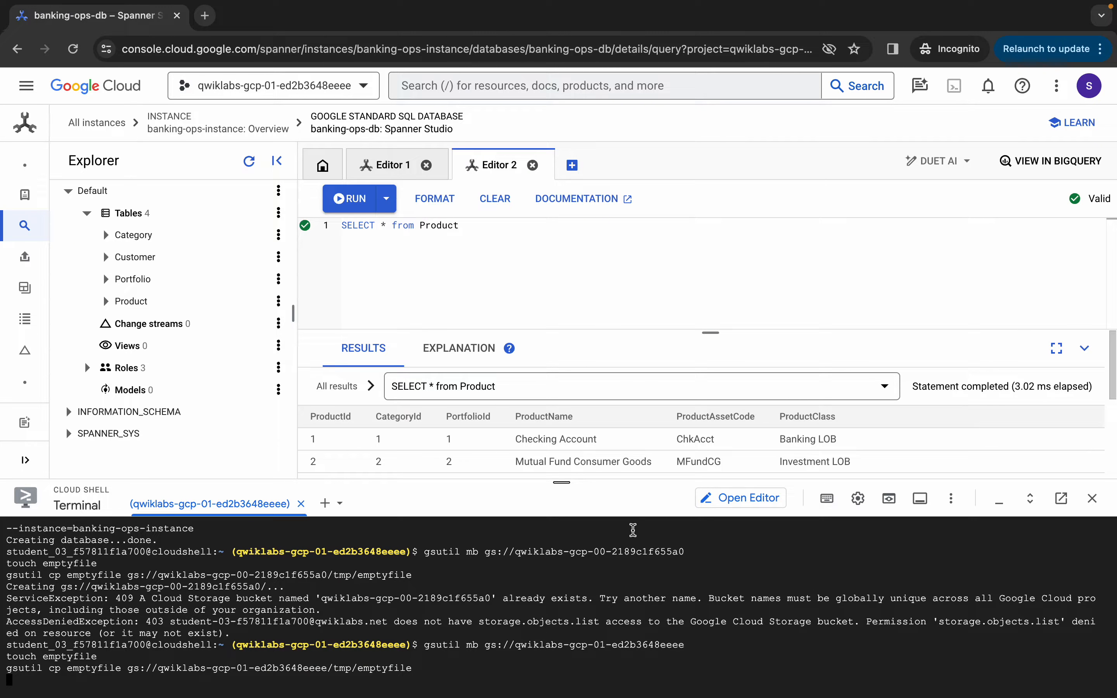
left_click_drag(561, 482, 568, 360)
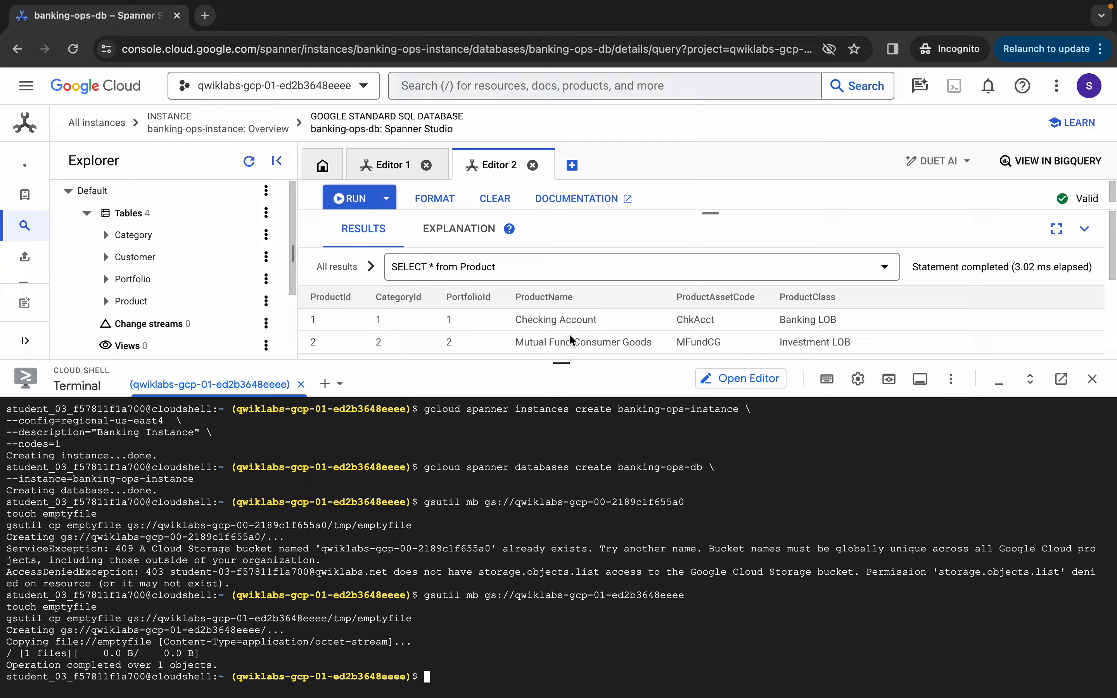
key("ctrl+Left")
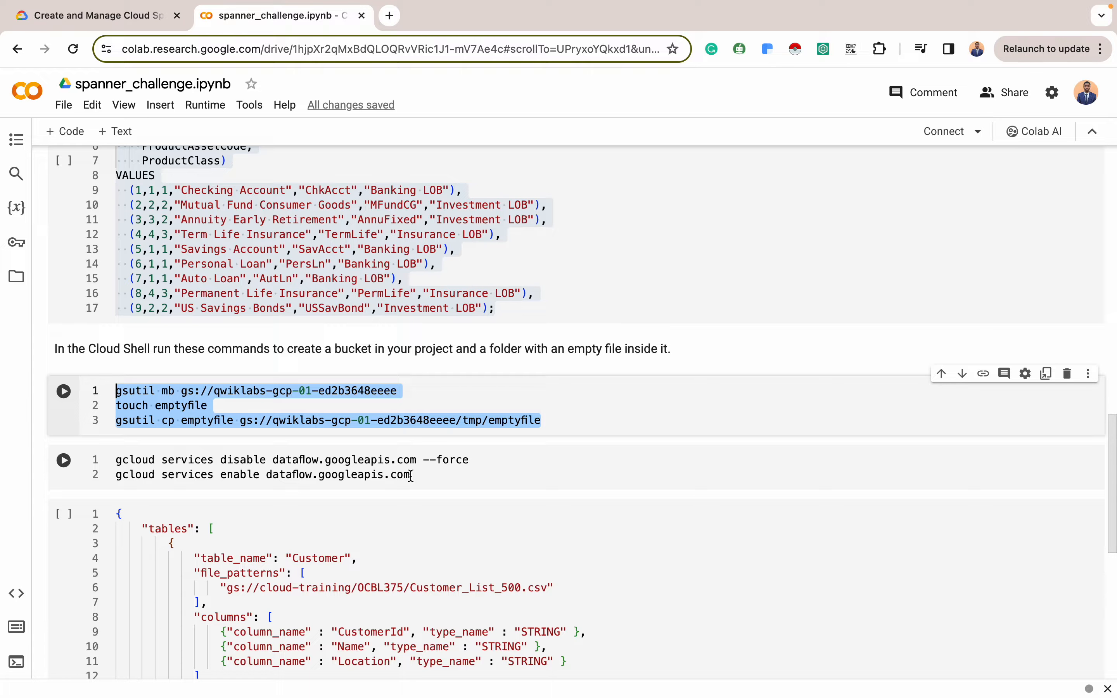
Copy the gcloud services disable and enable commands for the Dataflow API from the notebook
left_click_drag(411, 476, 65, 465)
key("super+c")
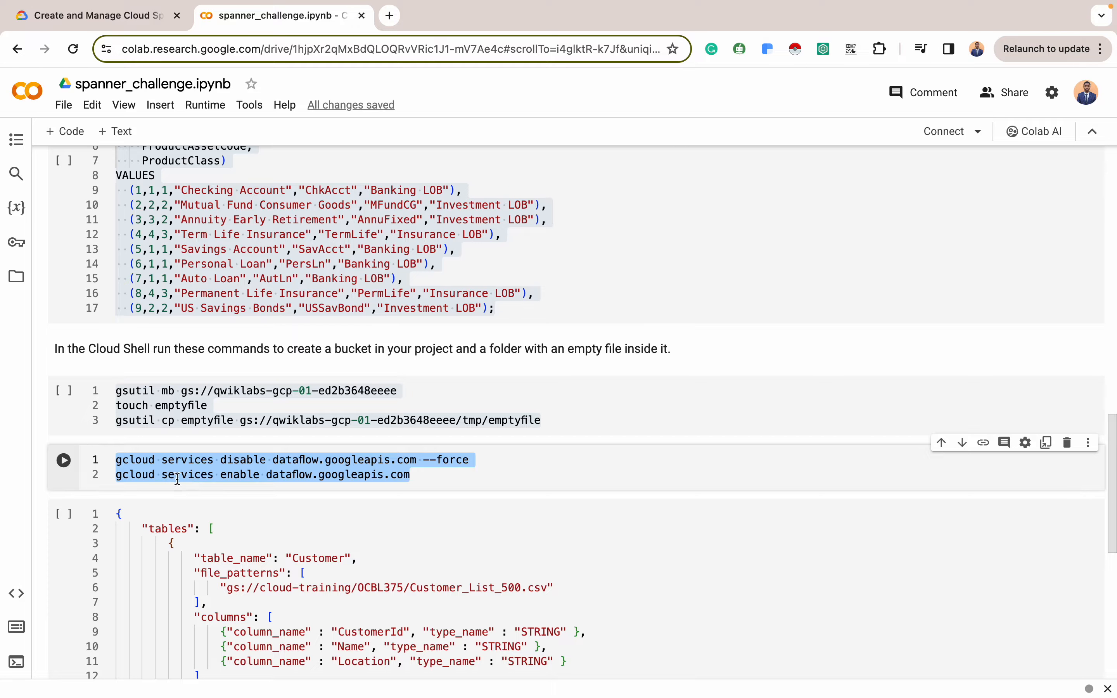
key("ctrl+Right")
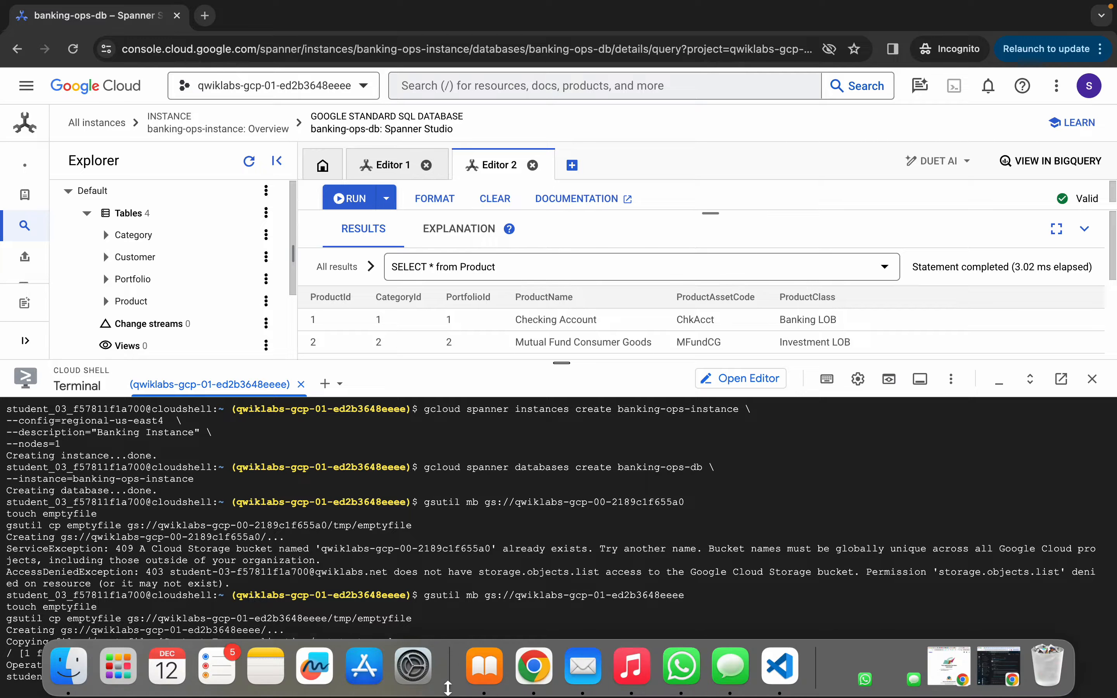
Run the pasted gcloud commands in Cloud Shell to disable, then re-enable, dataflow.googleapis.com
left_click(454, 671)
key("super+v")
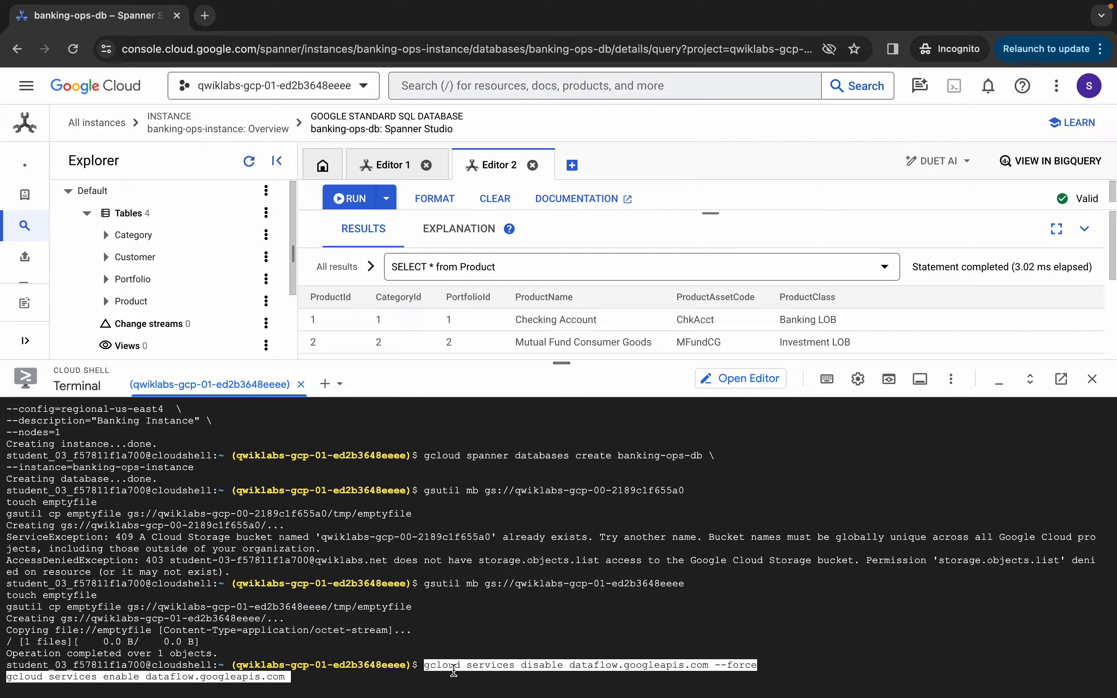
key("Return")
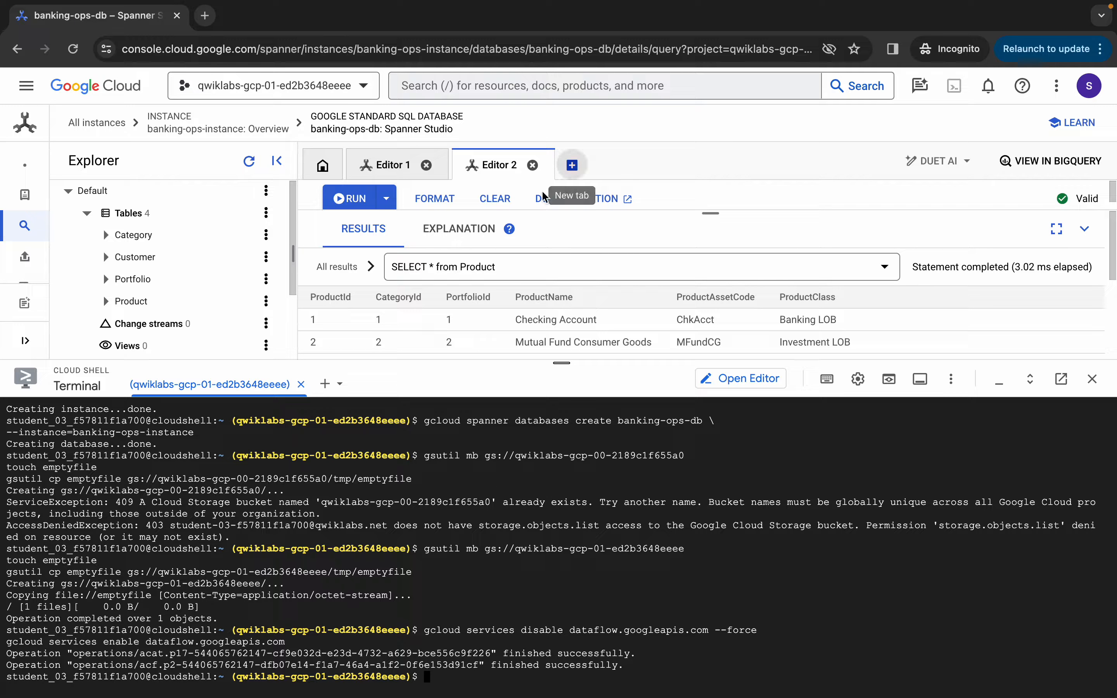
mouse_move(447, 235)
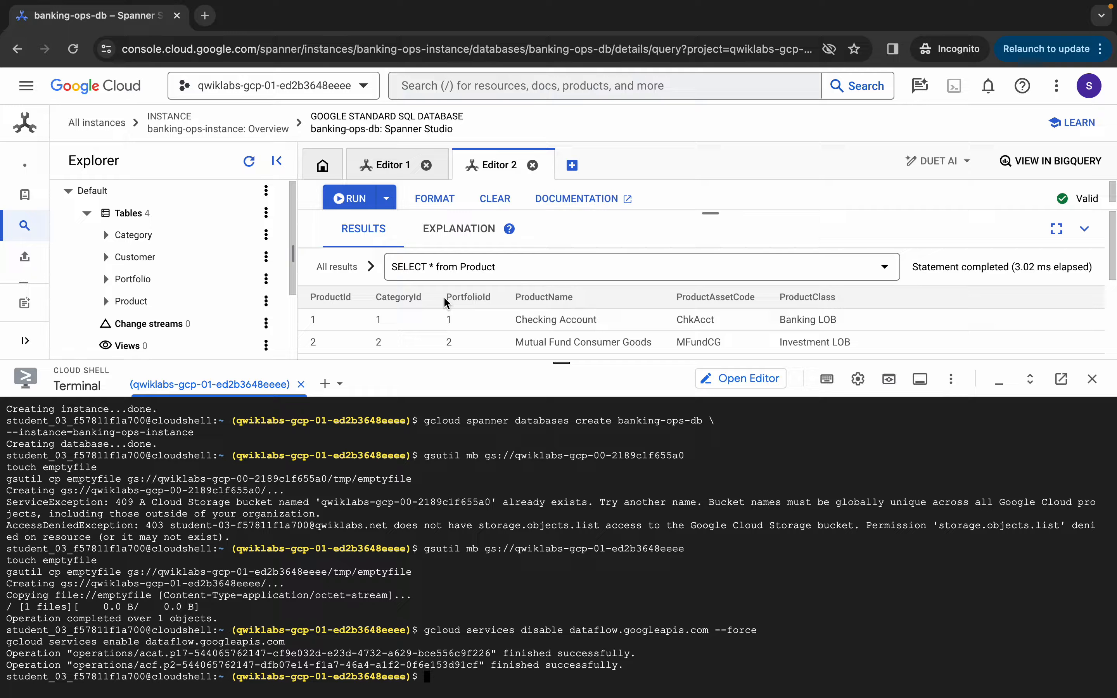
Duplicate the Spanner tab, then go to Dataflow and start creating a job from a template
right_click(97, 19)
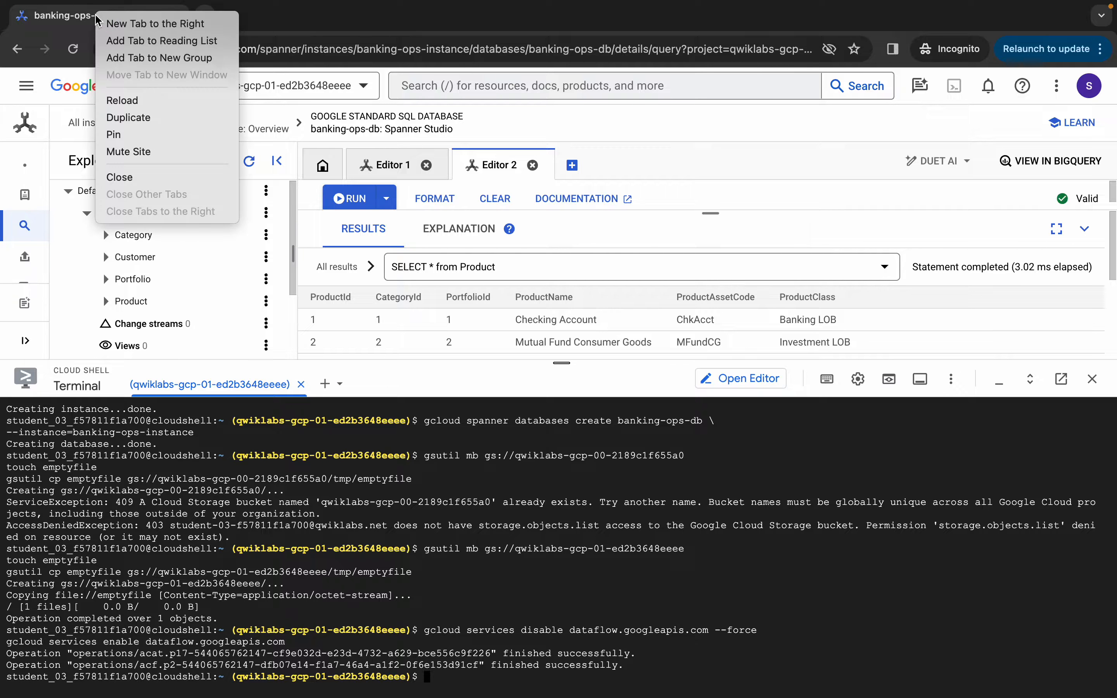
left_click(153, 118)
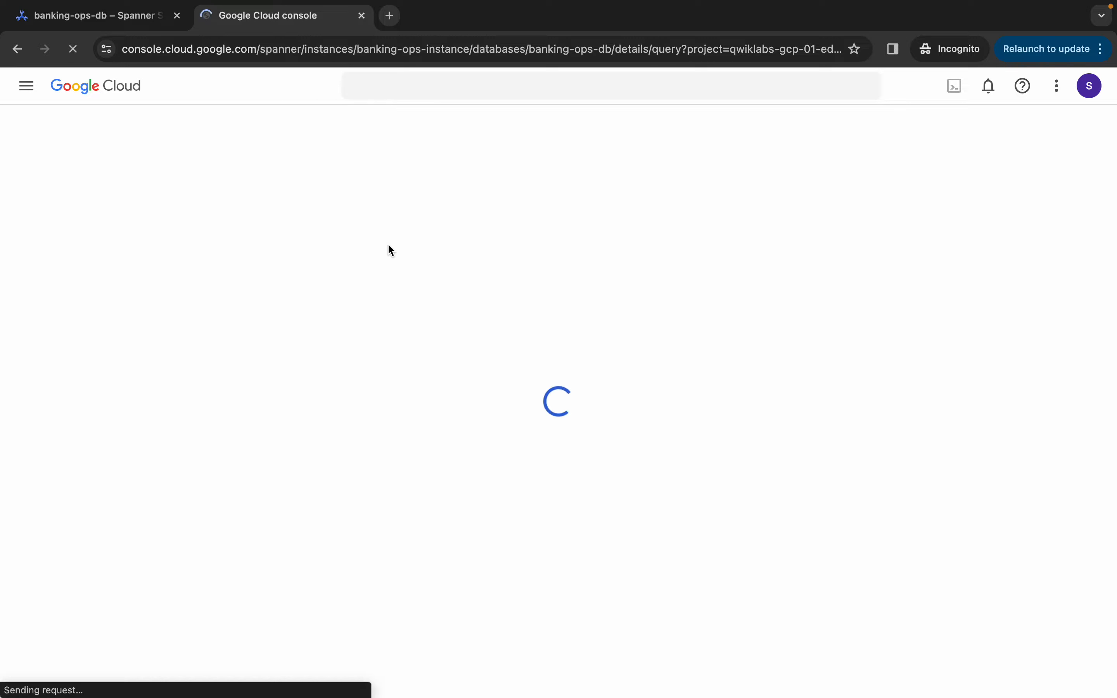
left_click(27, 85)
scroll(83, 557, "down", 5)
scroll(84, 557, "down", 10)
scroll(83, 557, "down", 12)
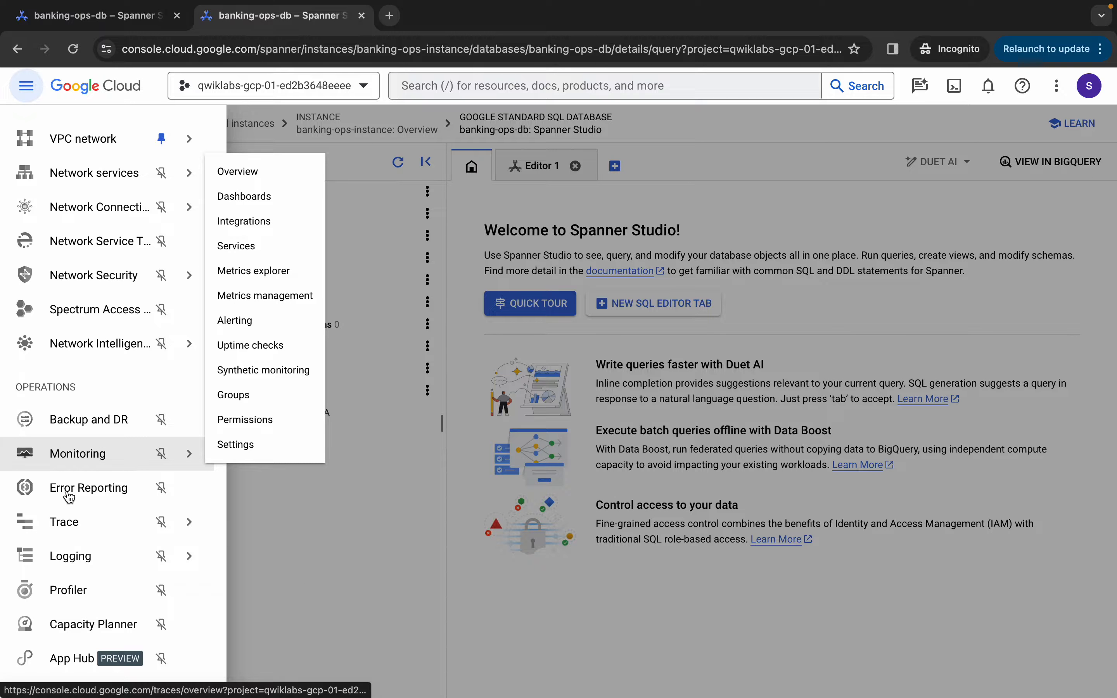
scroll(79, 520, "down", 3)
scroll(79, 520, "down", 12)
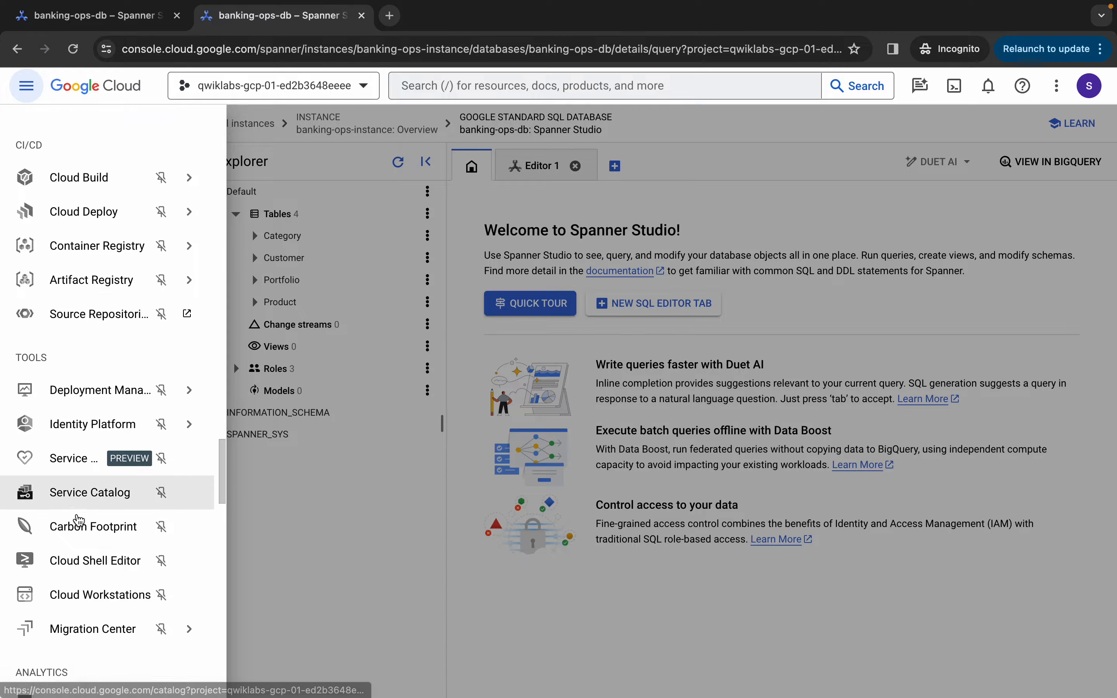
scroll(79, 521, "down", 2)
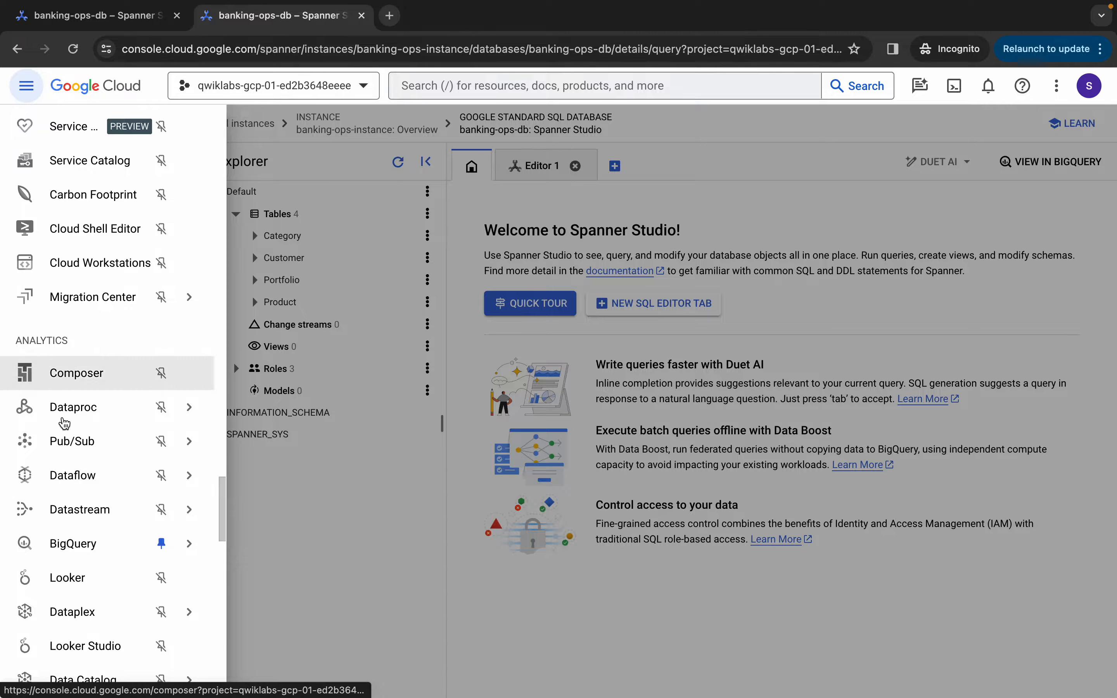
left_click(91, 486)
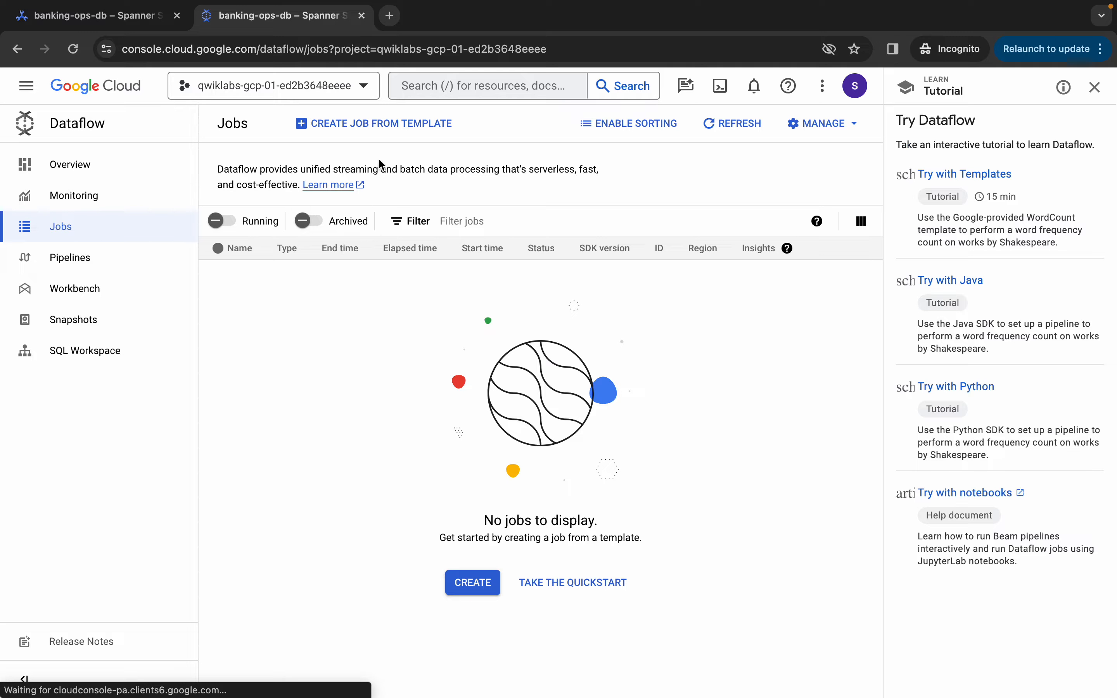
left_click(384, 131)
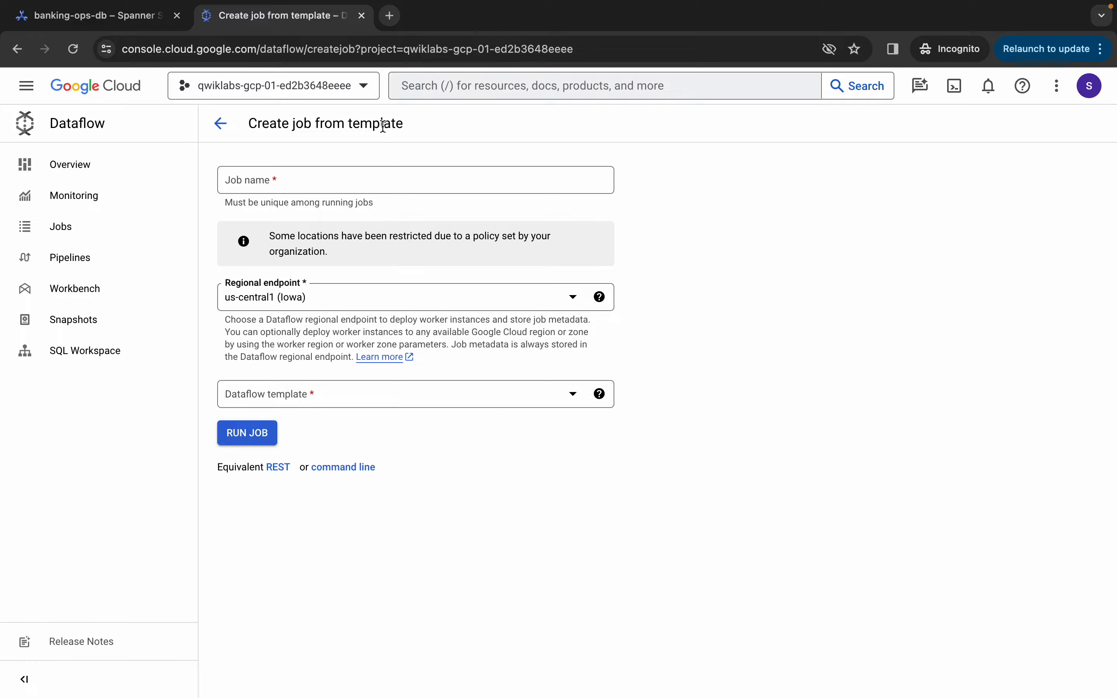
Name the Dataflow job spannerjobload
left_click(323, 179)
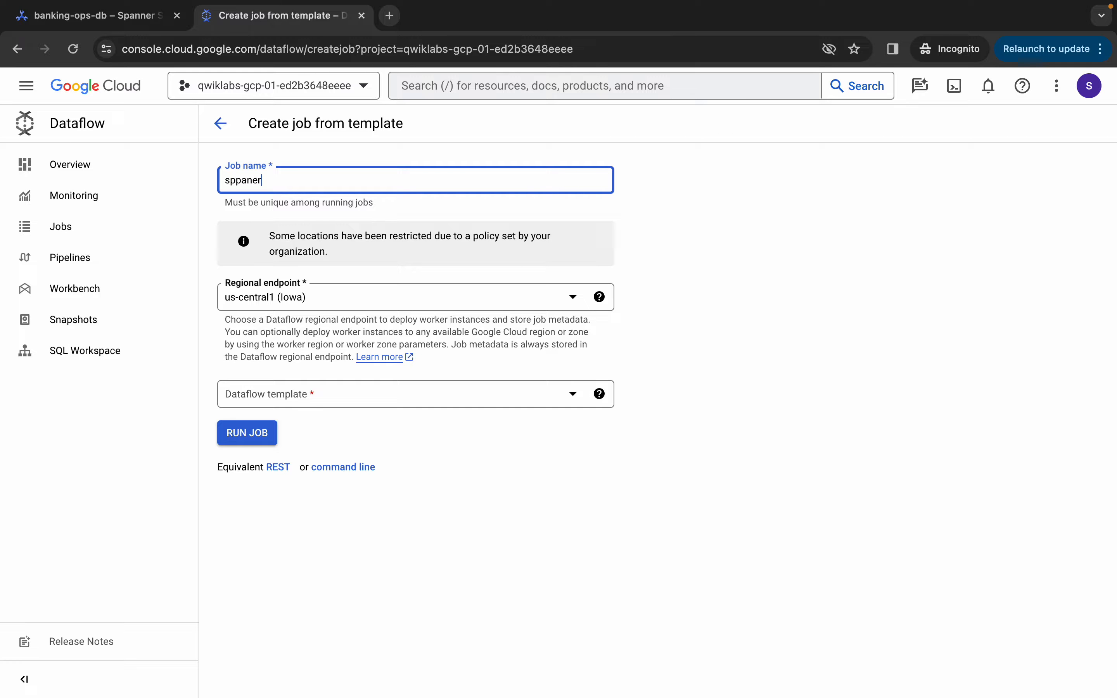
key("BackSpace")
key("BackSpace")
type("anner")
left_click(357, 296)
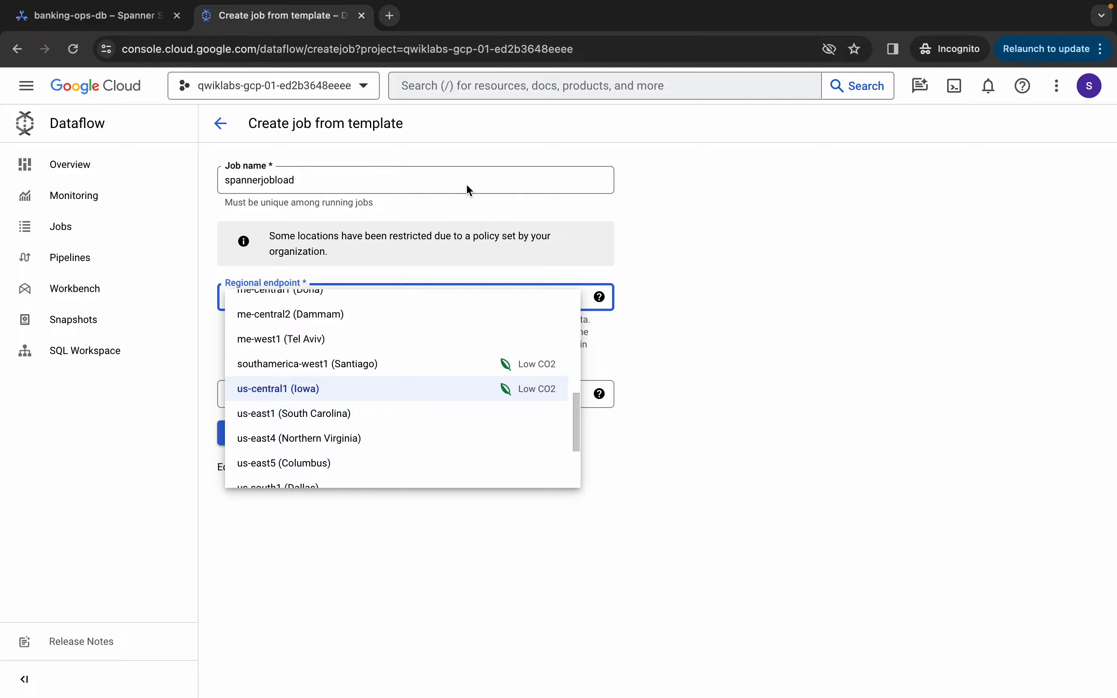
Check the lab's Task 5 note requiring the us-east4 regional endpoint for Dataflow
key("ctrl+Left")
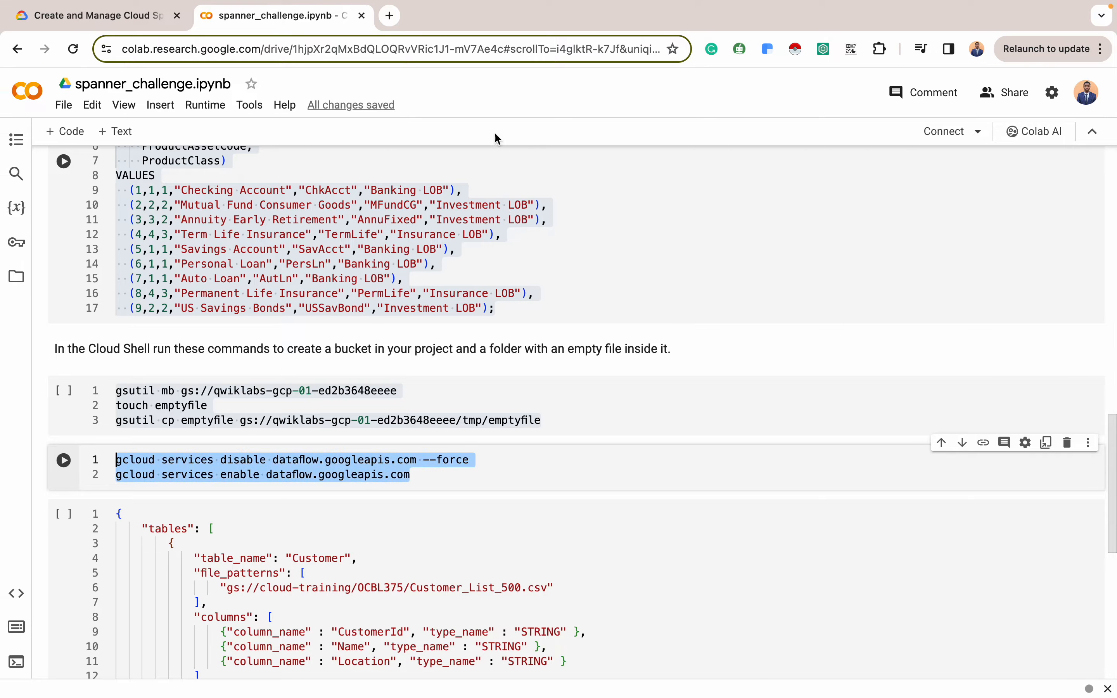
left_click(123, 18)
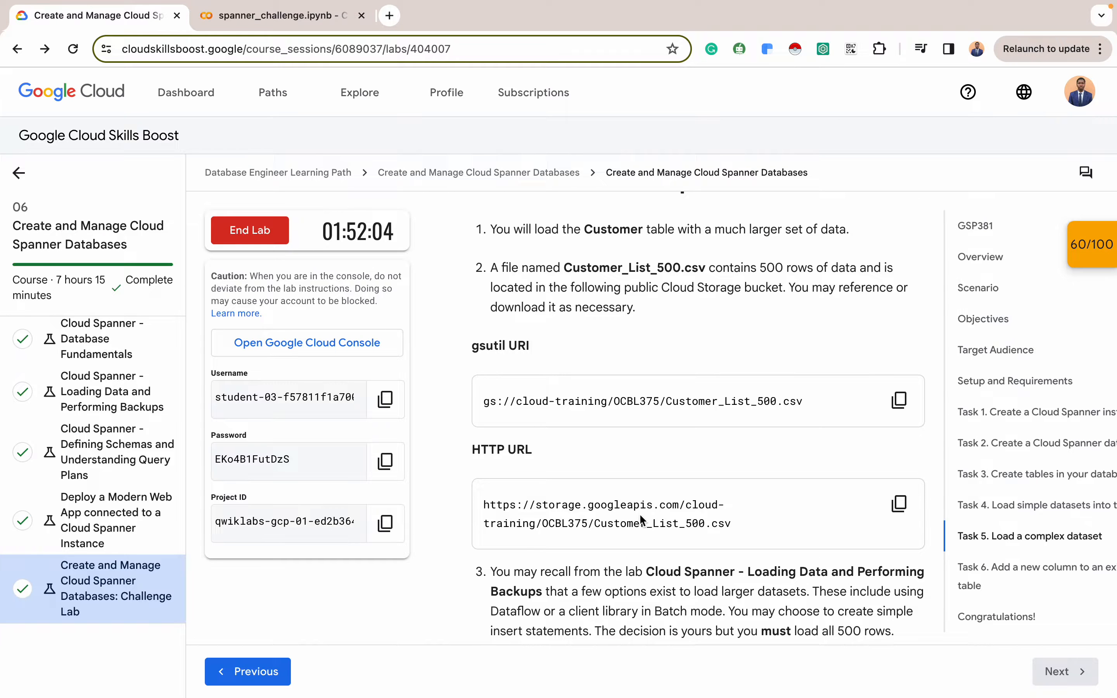
scroll(642, 519, "down", 5)
scroll(642, 519, "down", 3)
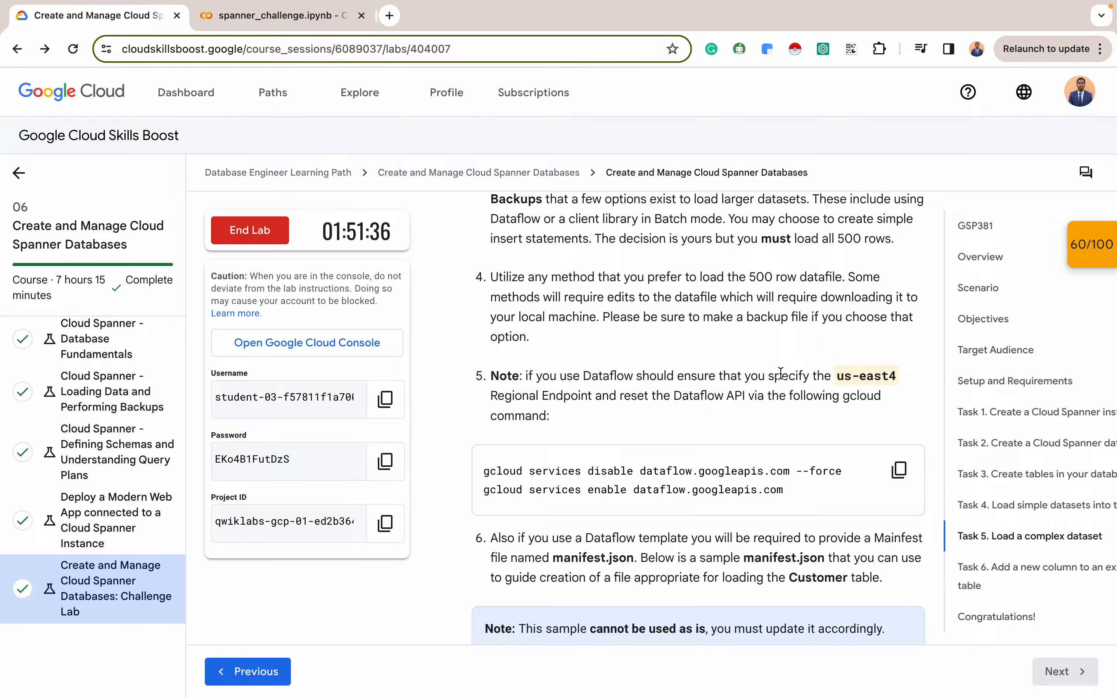
key("ctrl+Right")
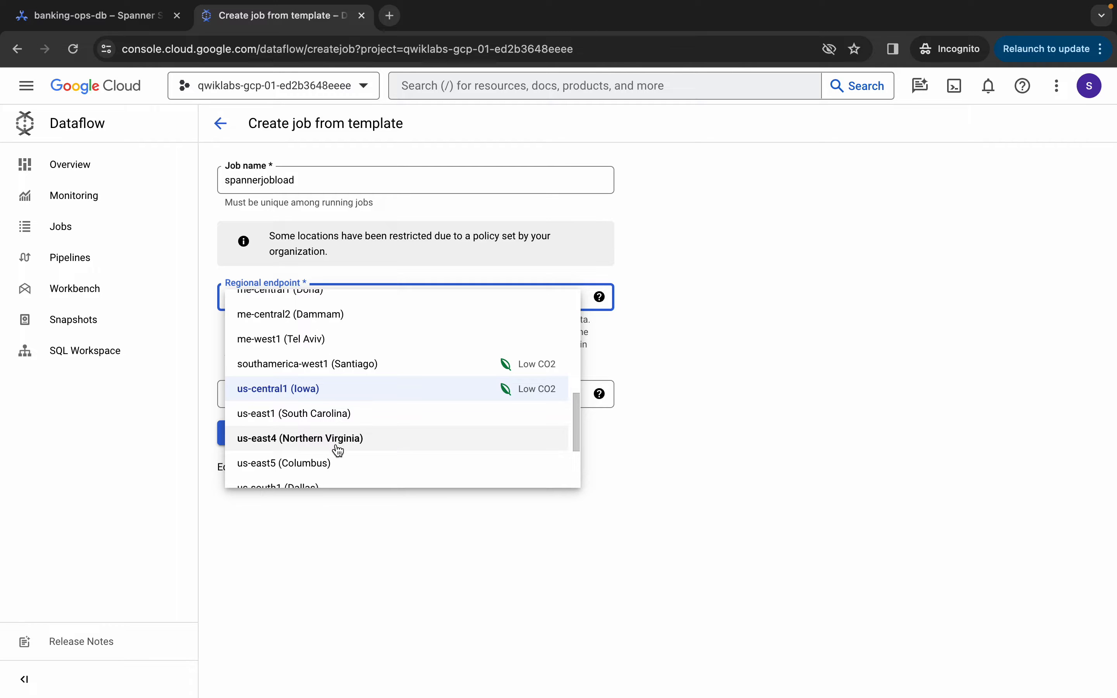
Set the endpoint to us-east4 (Northern Virginia) and pick the Text Files on Cloud Storage to Cloud Spanner template
left_click(337, 444)
left_click(446, 391)
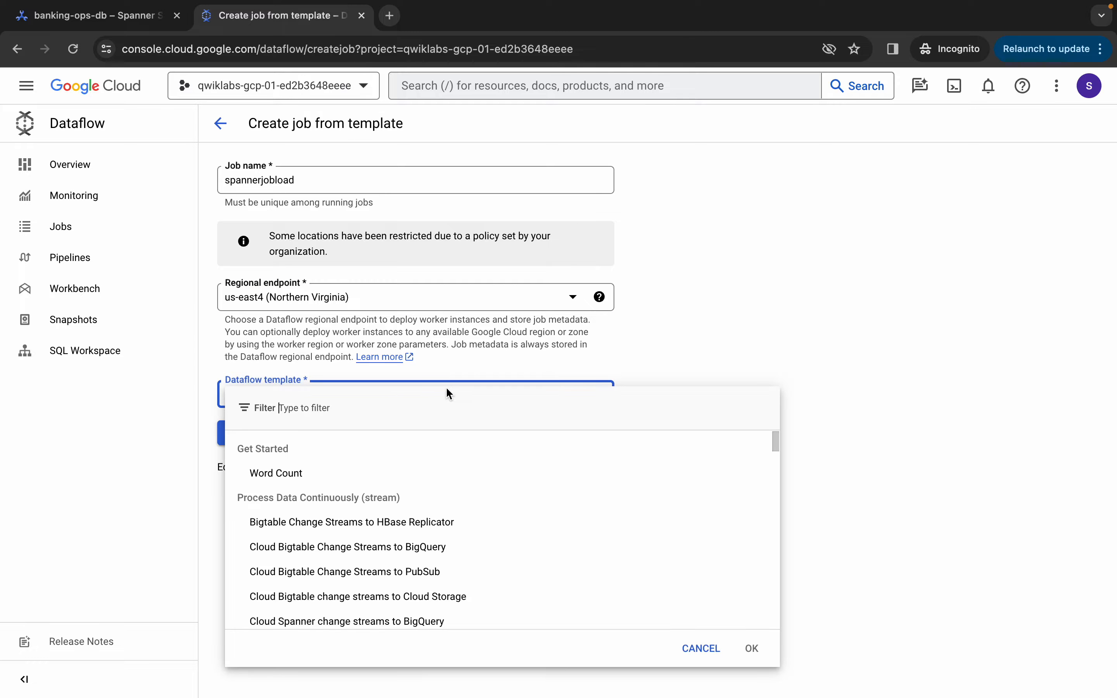
scroll(415, 500, "down", 2)
scroll(414, 499, "up", 2)
scroll(415, 500, "down", 3)
scroll(415, 500, "down", 4)
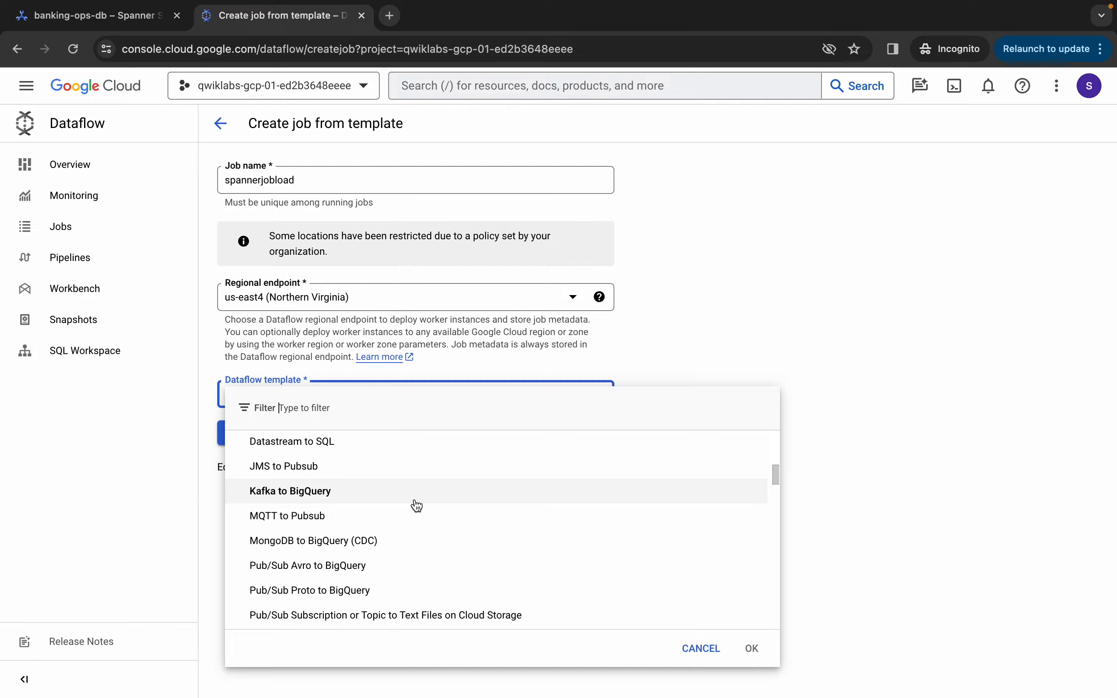
scroll(417, 506, "down", 10)
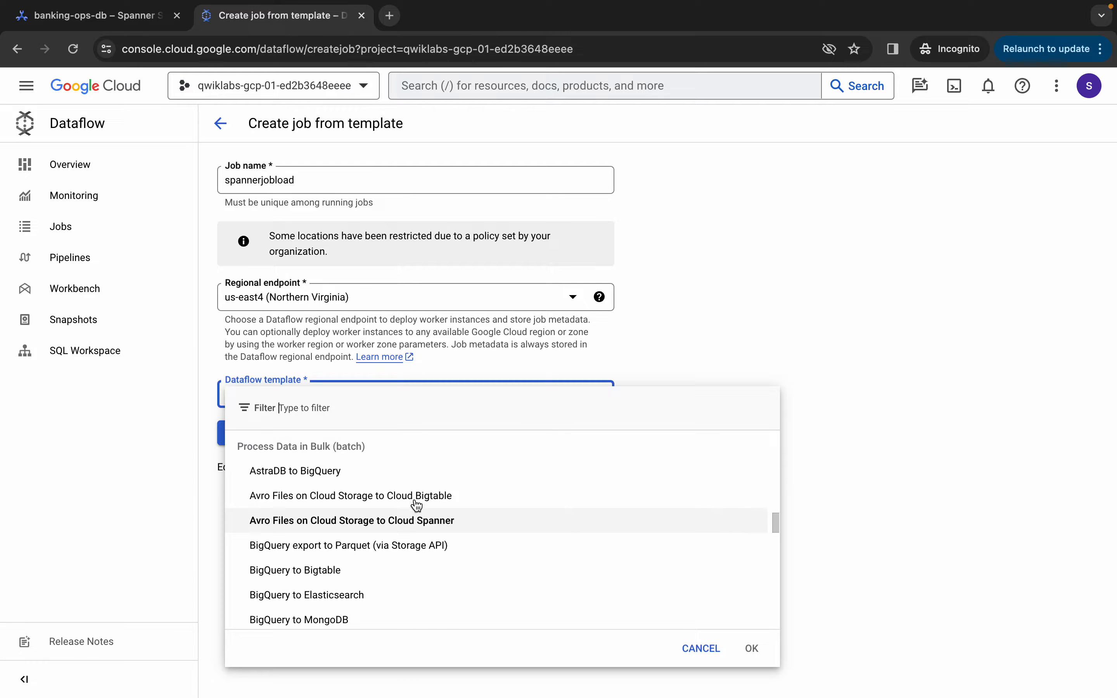
scroll(417, 506, "up", 1)
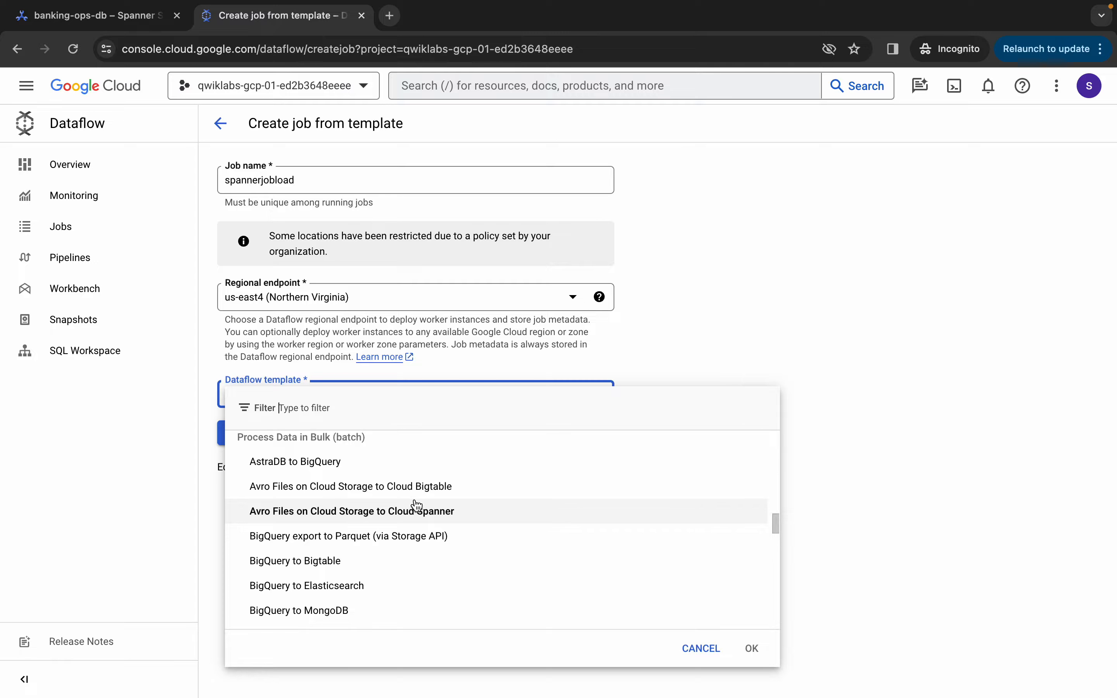
scroll(319, 490, "up", 1)
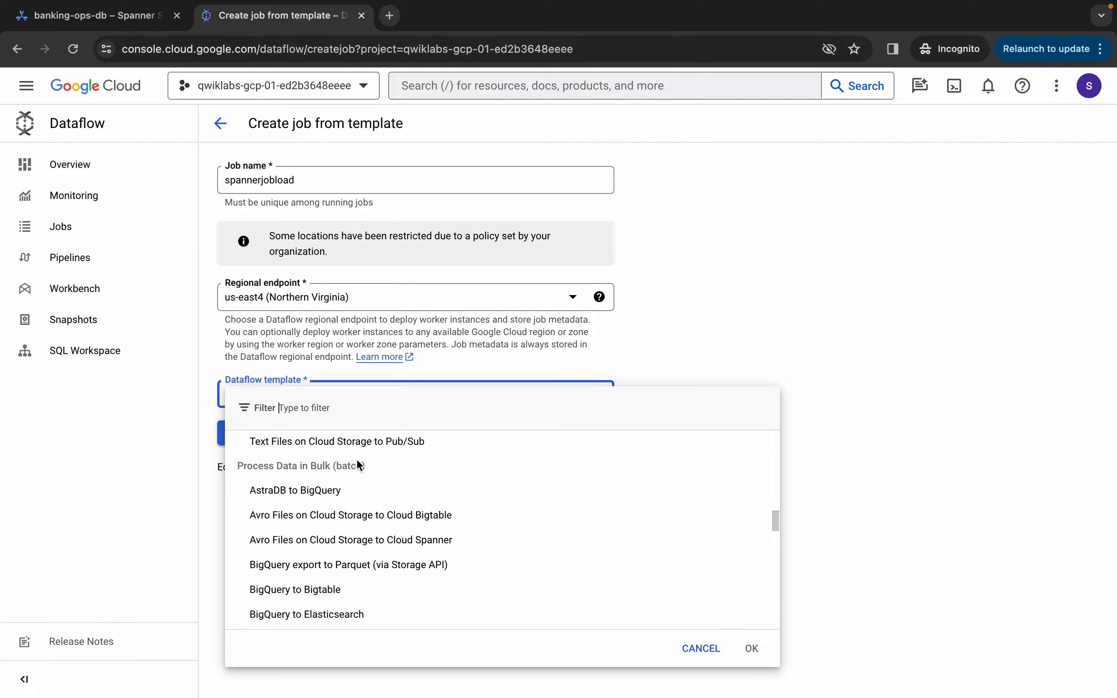
scroll(383, 577, "down", 7)
scroll(384, 577, "down", 1)
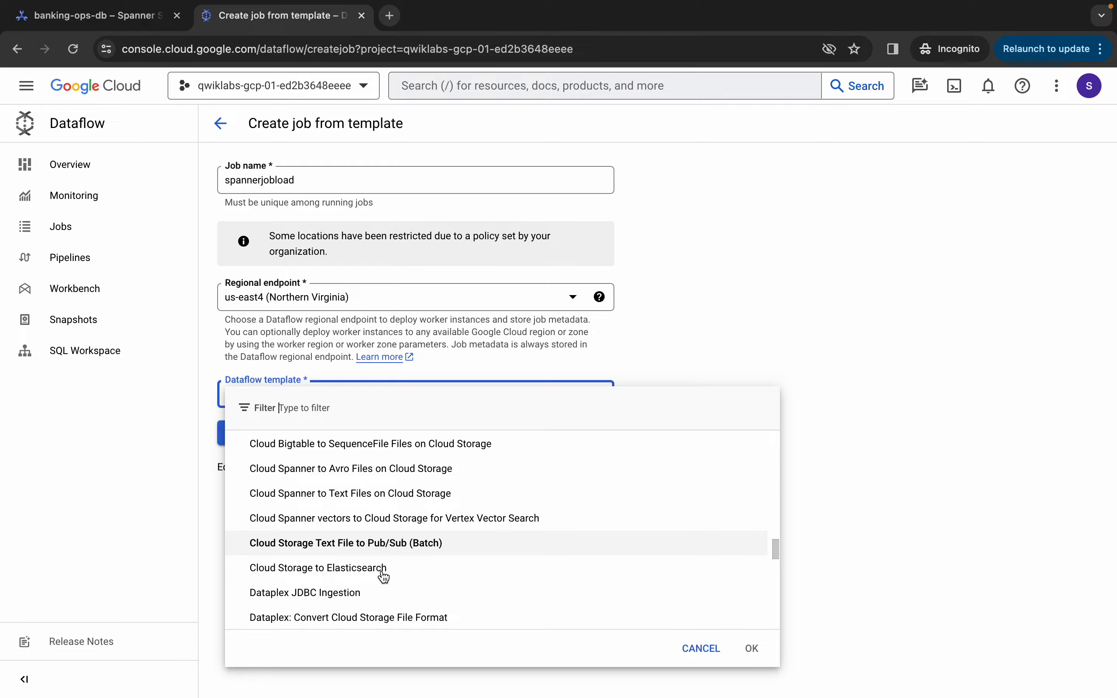
scroll(384, 577, "down", 10)
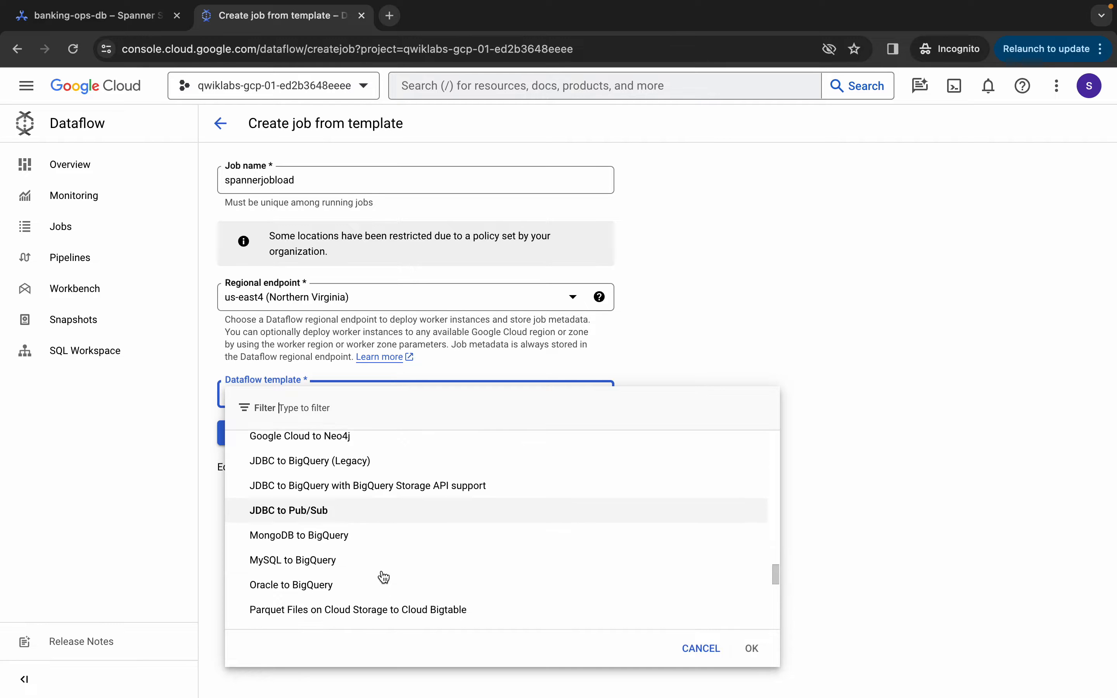
scroll(384, 577, "down", 3)
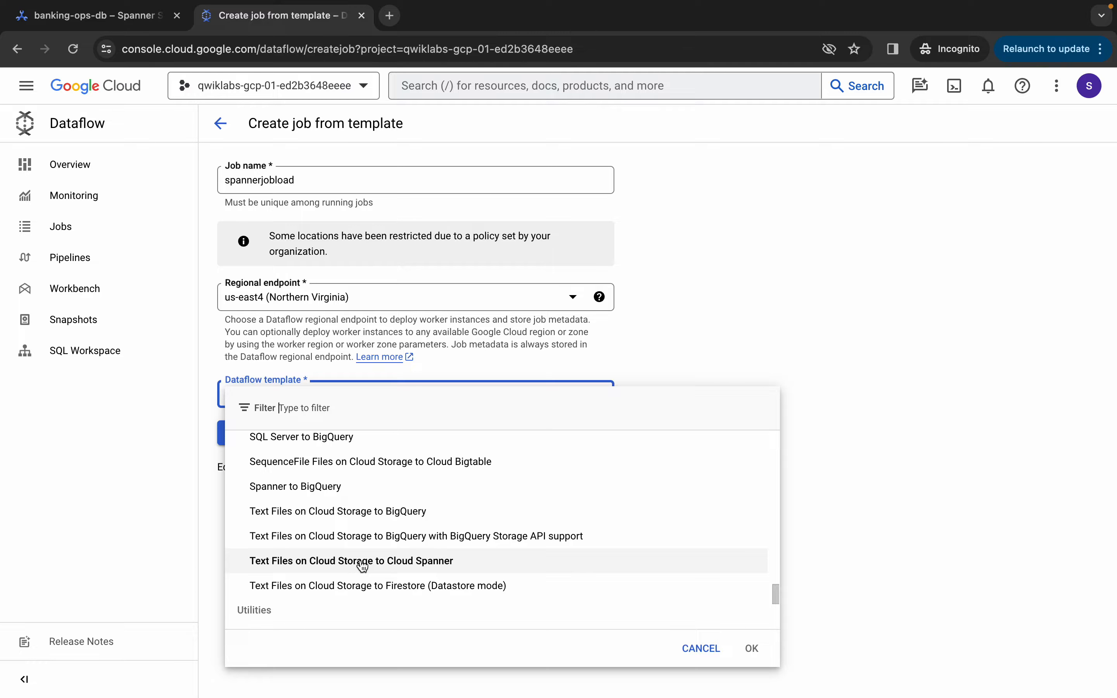
left_click(388, 562)
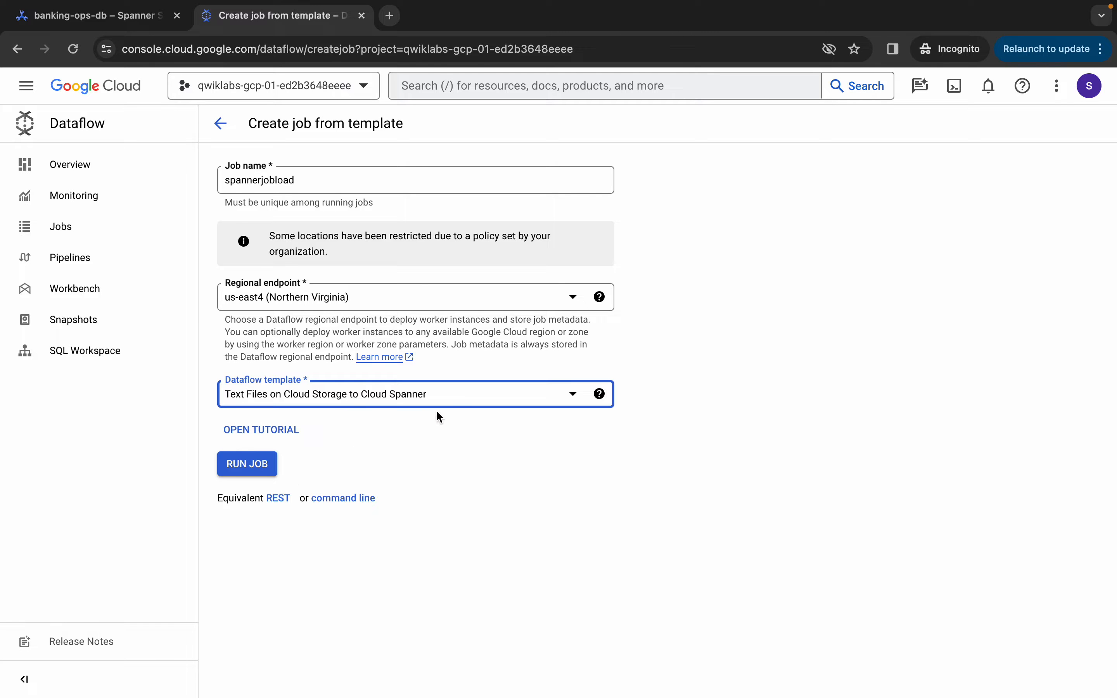
scroll(434, 412, "down", 5)
scroll(432, 433, "up", 1)
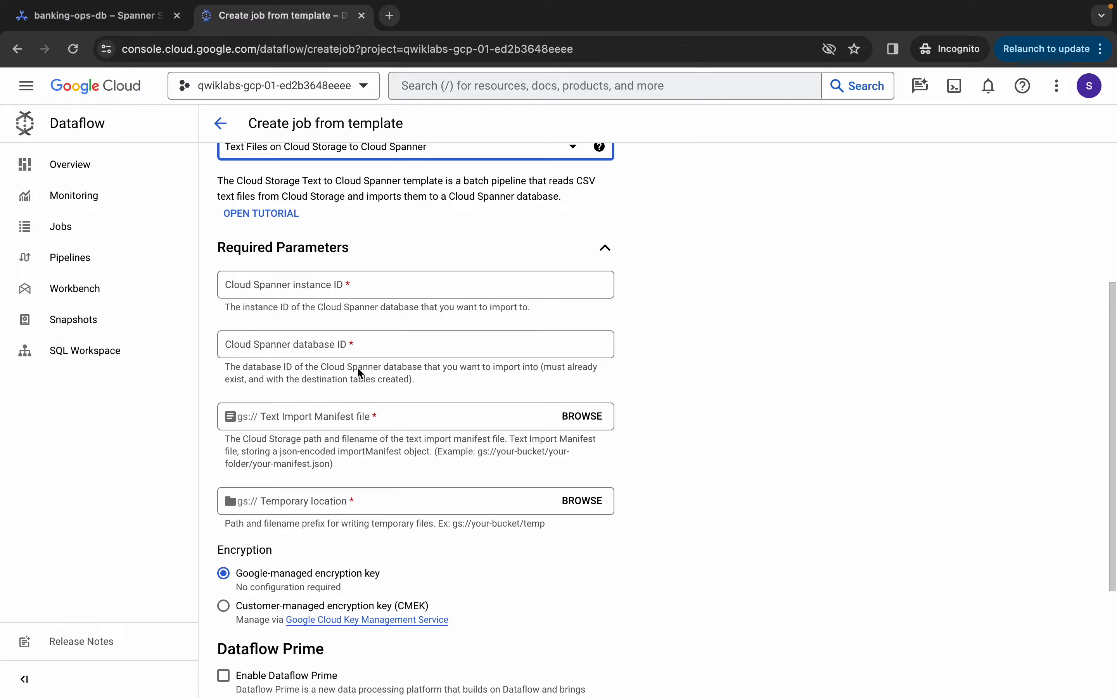
scroll(377, 295, "up", 1)
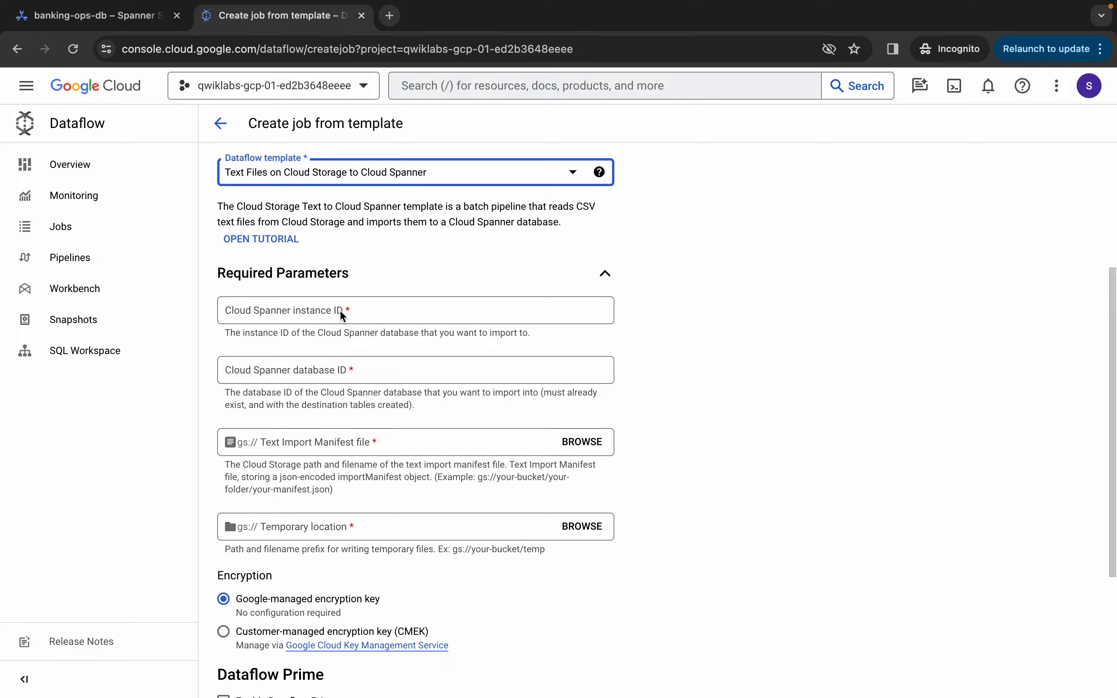
Enter banking-ops-instance, copied from the lab's Task 1 table, as the Spanner instance ID
key("ctrl+Left")
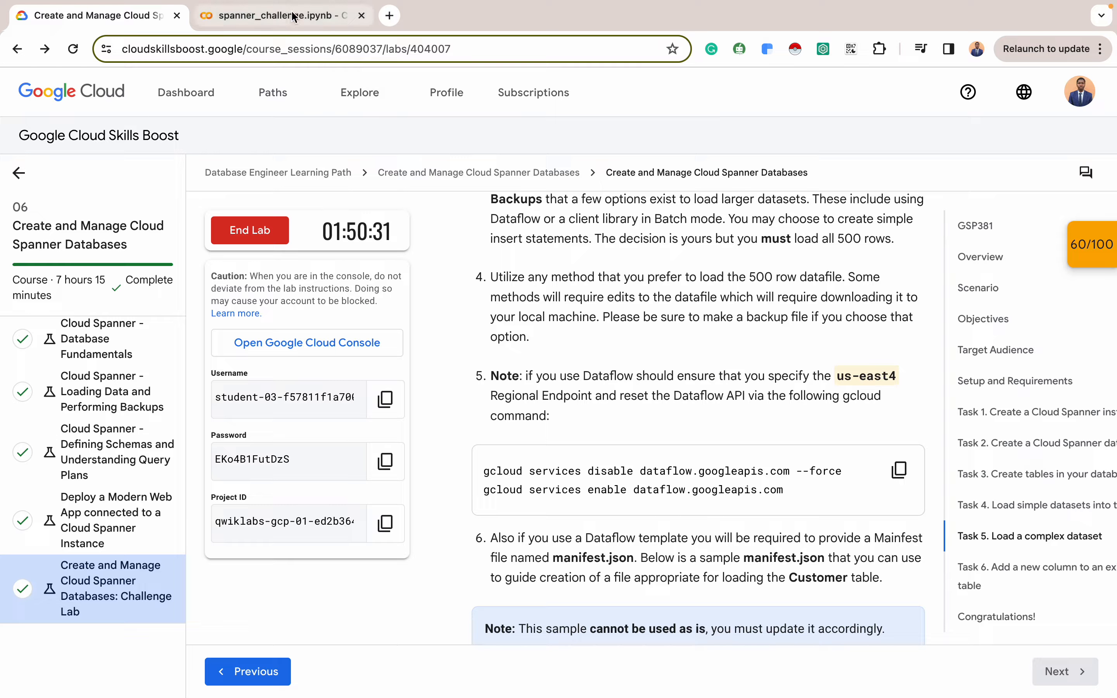
scroll(573, 339, "up", 3)
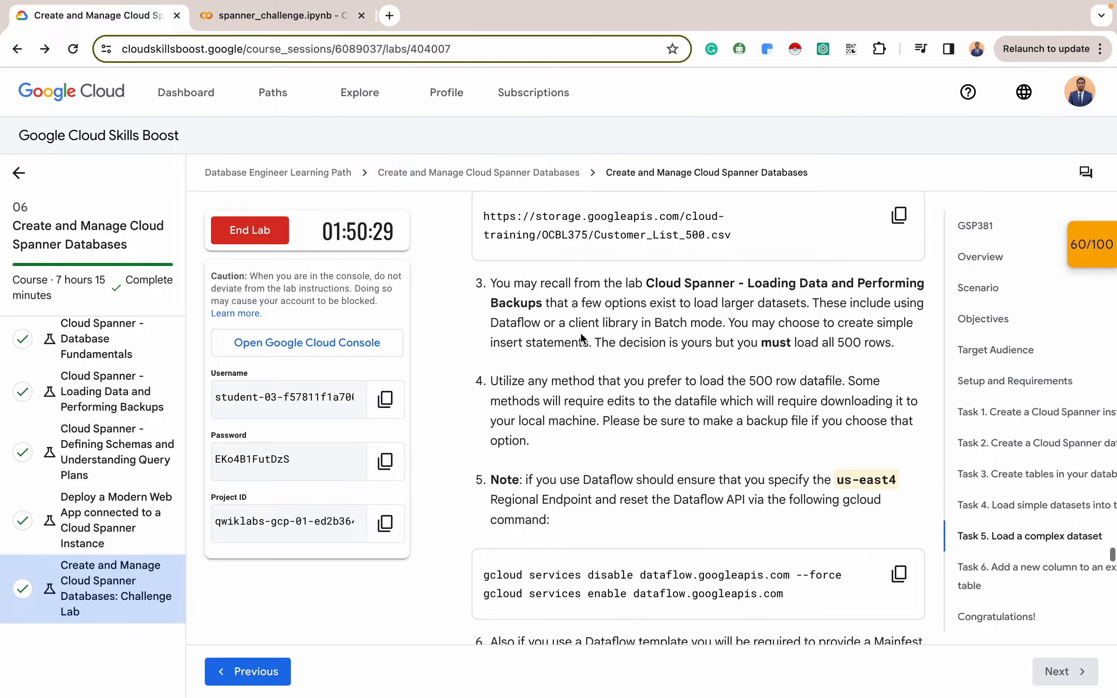
left_click(1052, 417)
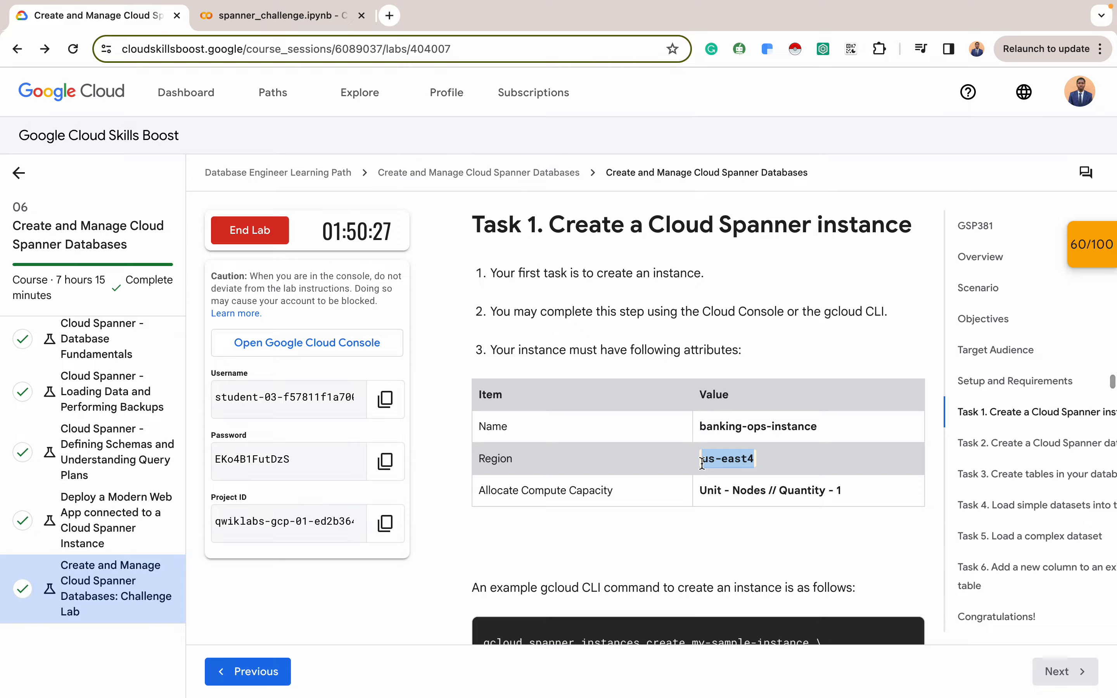
triple_click(767, 419)
key("ctrl+c")
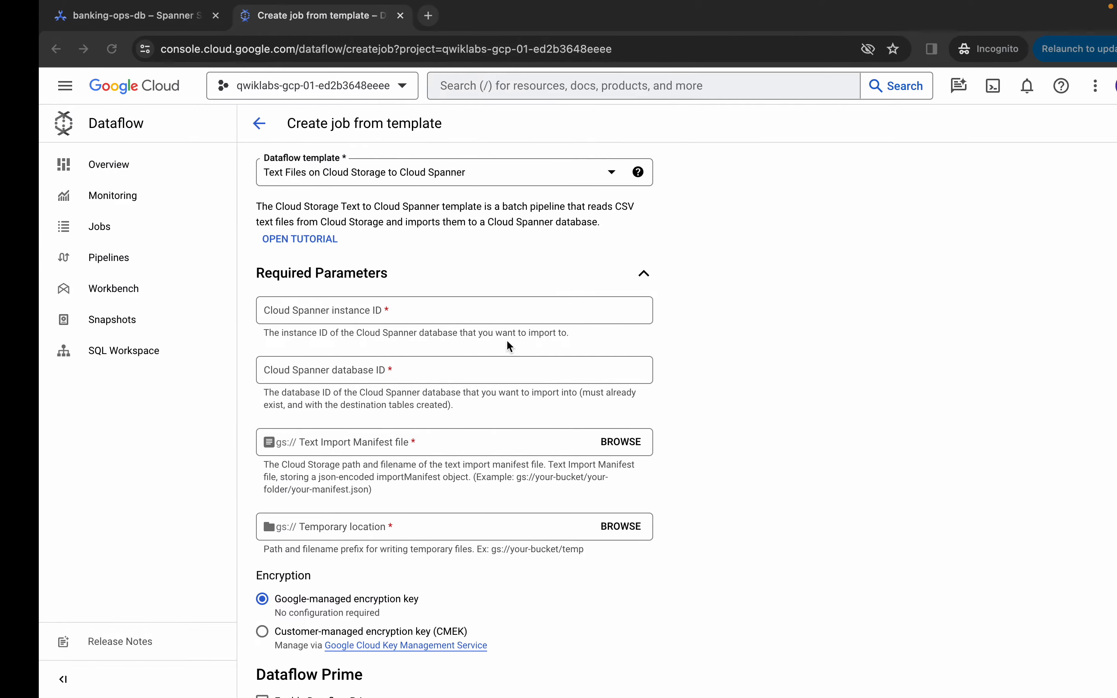
left_click(379, 310)
key("ctrl+v")
Enter banking-ops-db, copied from the lab's Task 2 table, as the Spanner database ID
left_click(359, 366)
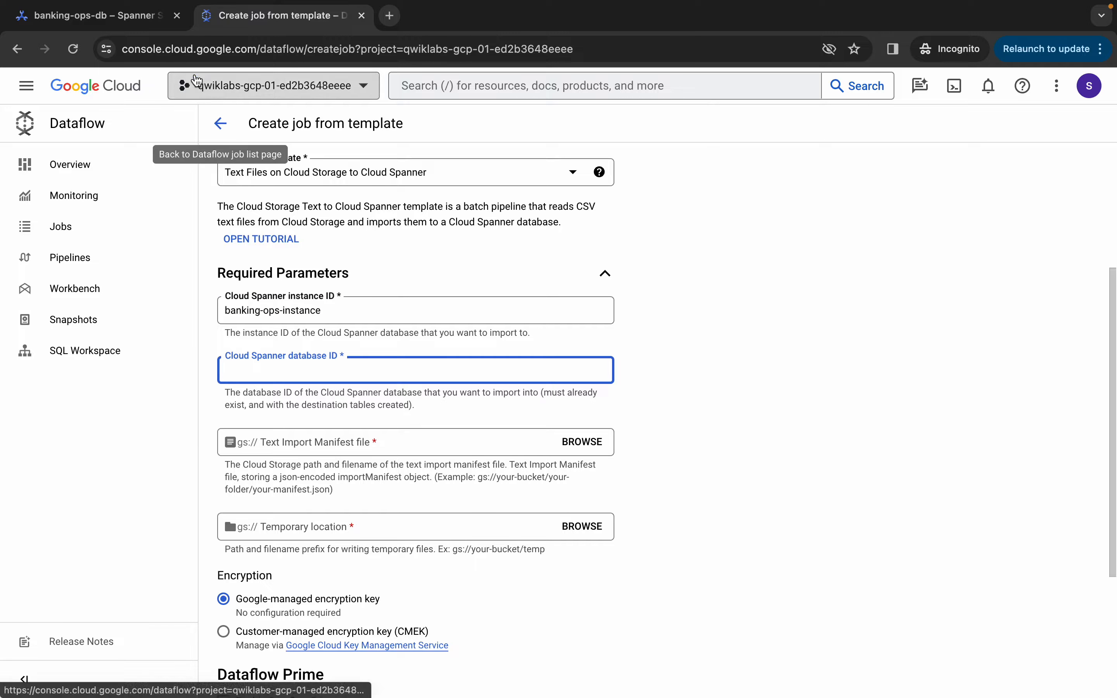
key("ctrl+Left")
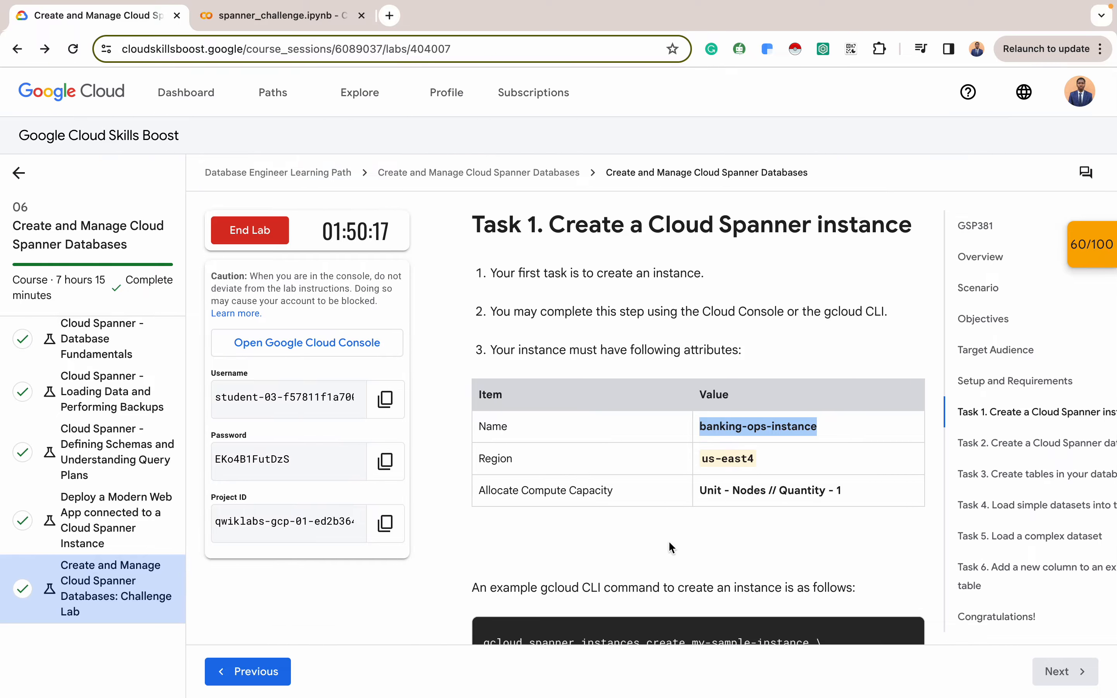
scroll(670, 547, "down", 5)
scroll(670, 547, "down", 10)
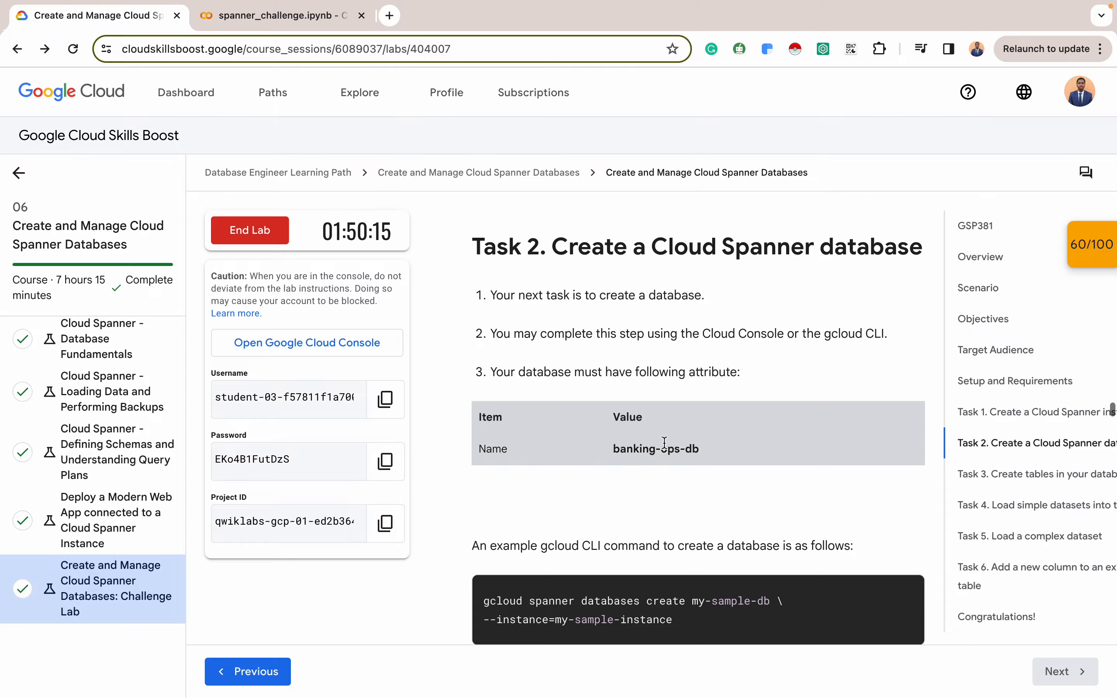
triple_click(675, 452)
key("super+c")
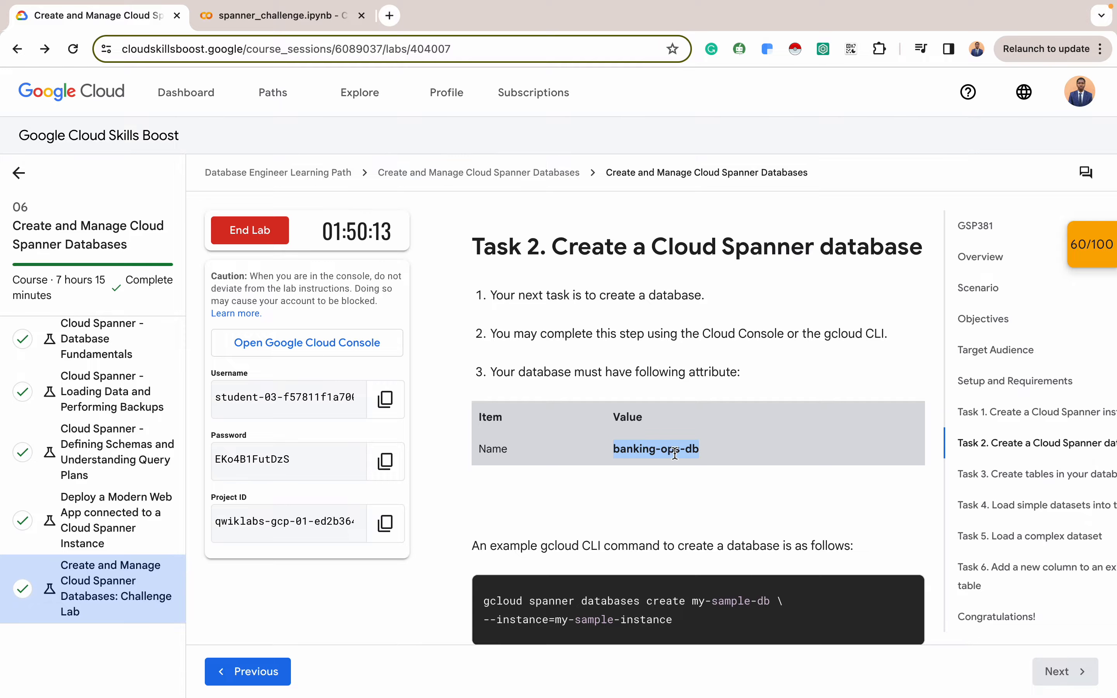
key("ctrl+Right")
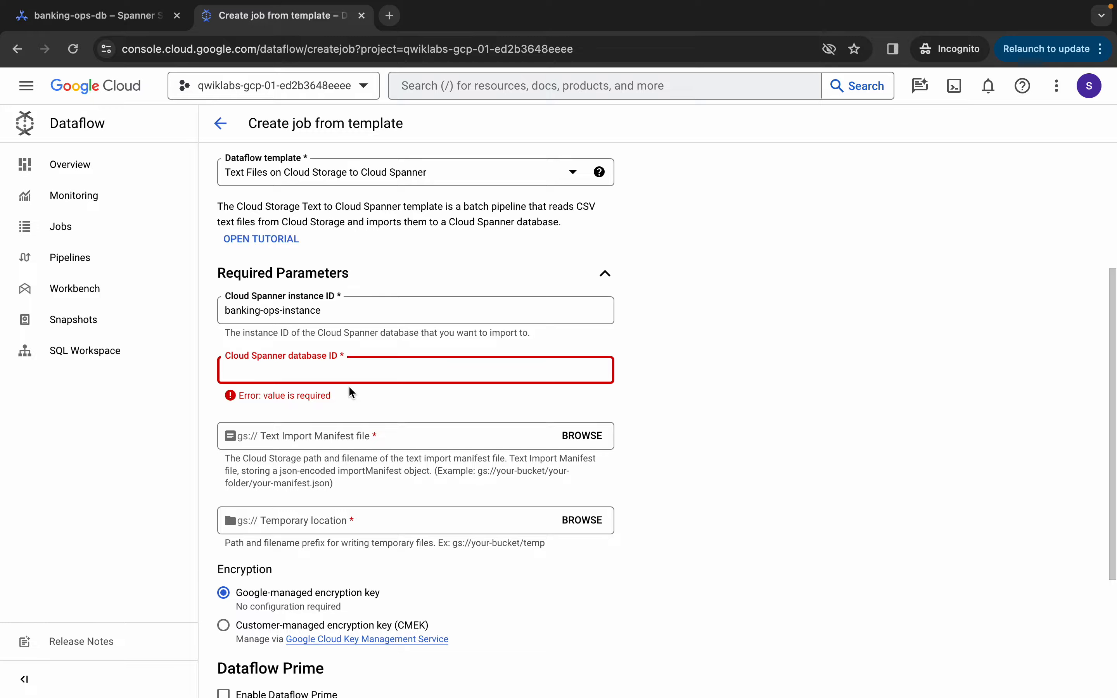
key("super+v")
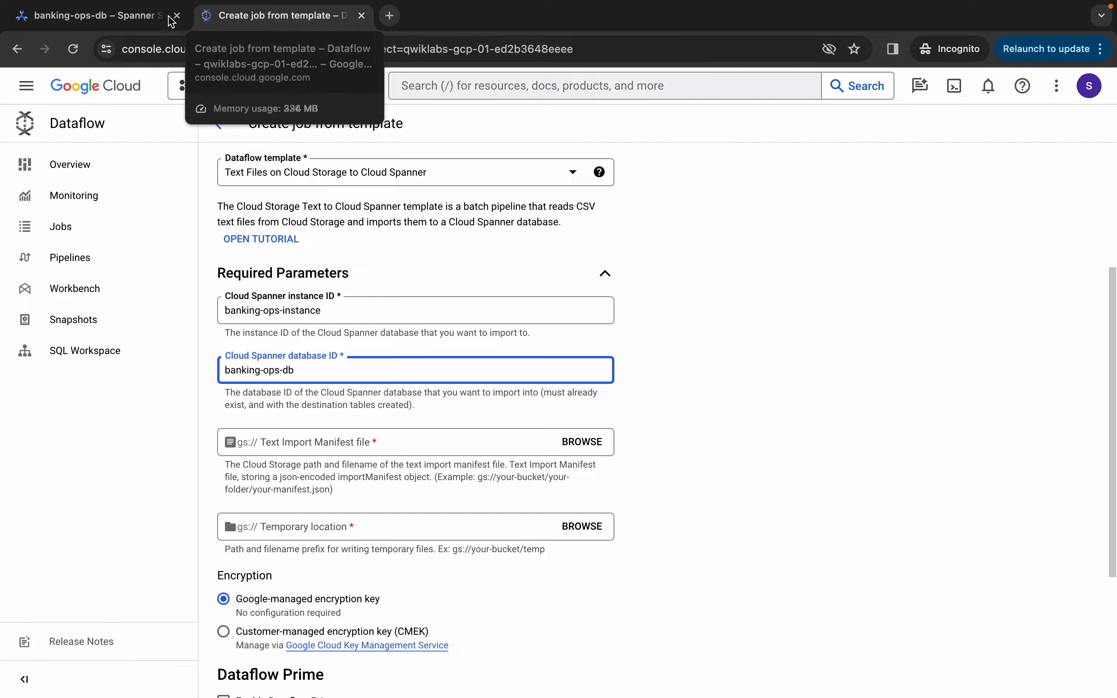
Open the banking-ops-db Spanner Studio page in a new browser tab
left_click(122, 14)
left_click(482, 49)
key("super+c")
key("super+t")
key("super+v")
key("Return")
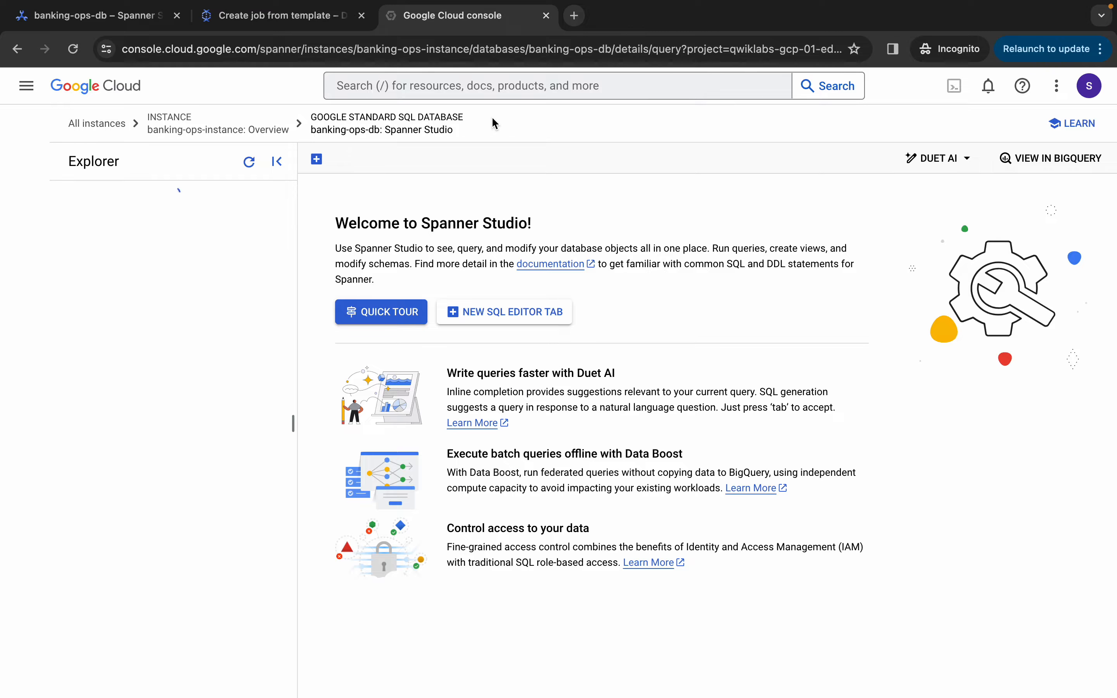
Browse Cloud Storage to the project bucket's tmp folder, then return to the lab instructions
left_click(485, 87)
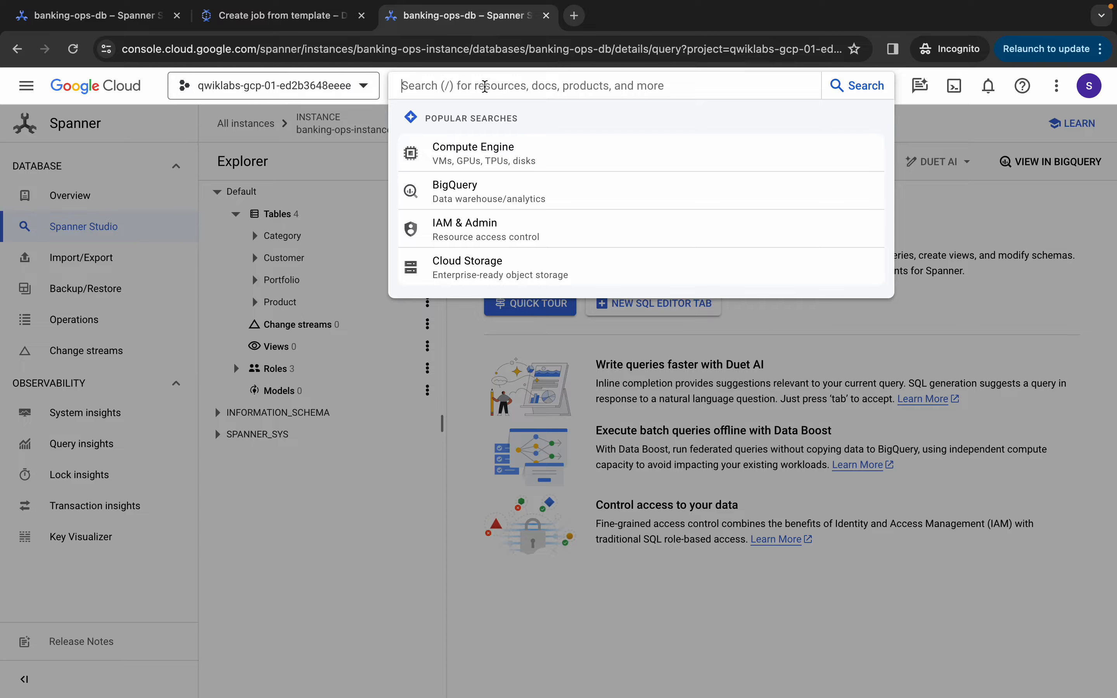
left_click(470, 270)
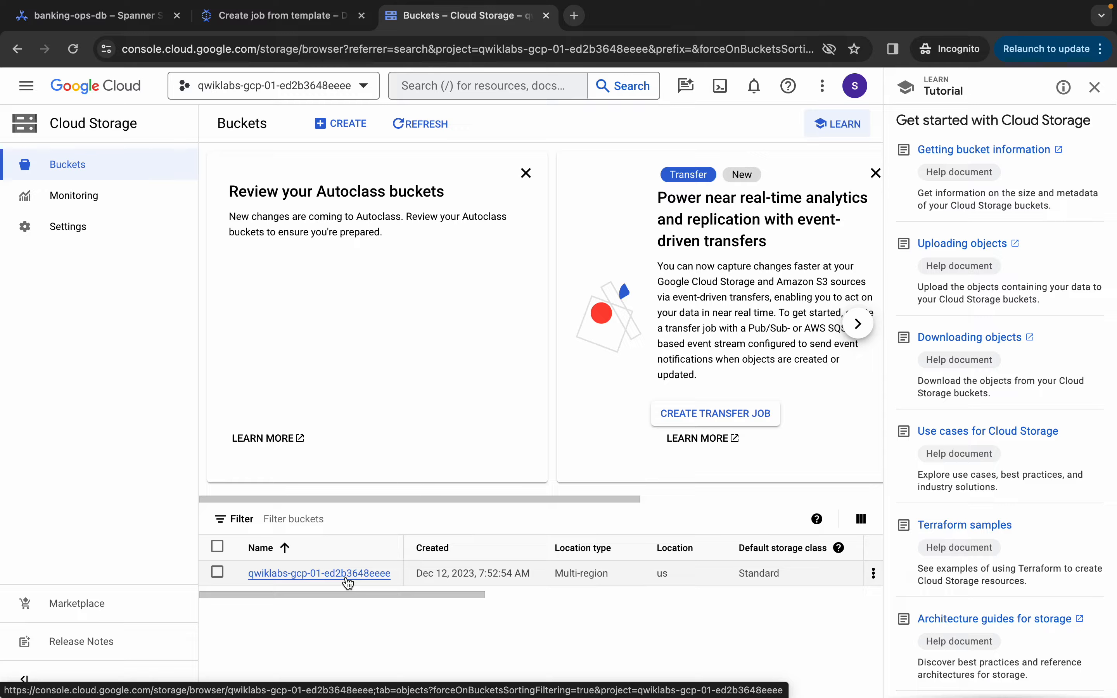
left_click(346, 577)
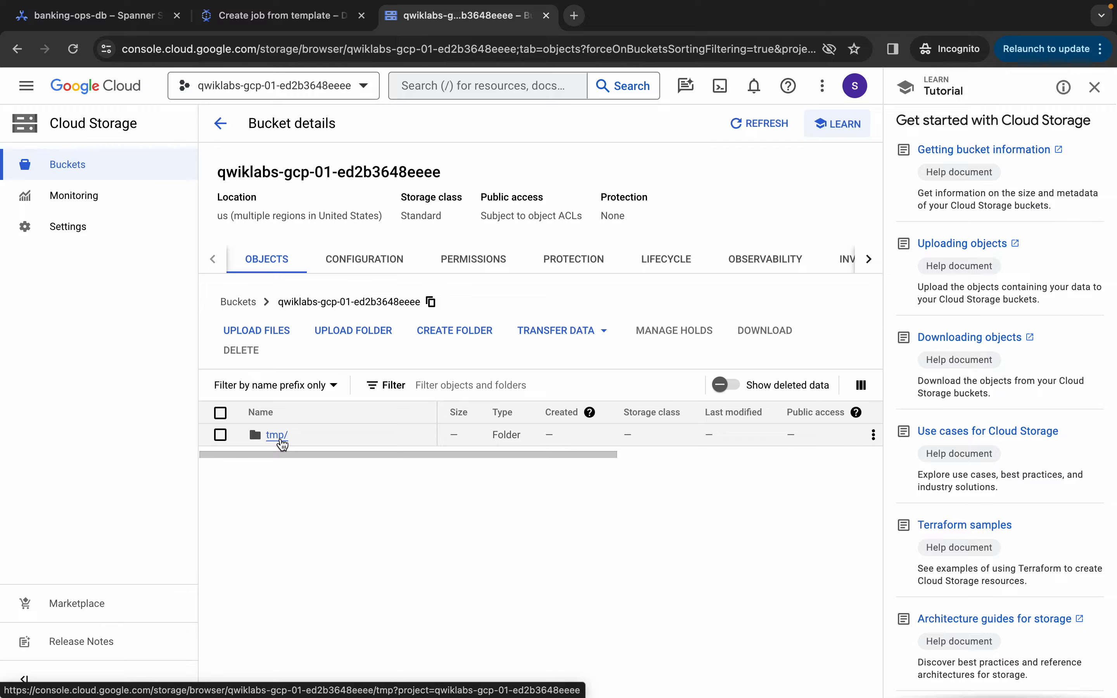
left_click(279, 436)
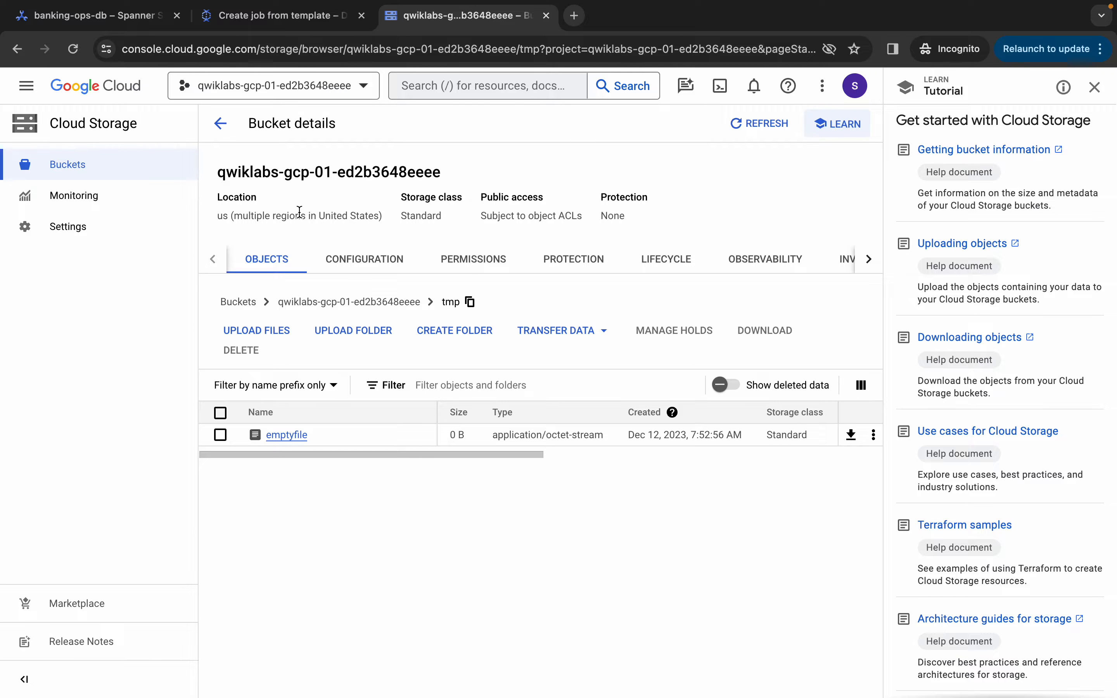
key("ctrl+Left")
Review the manifest sample in the lab's Task 5 complex dataset instructions
scroll(562, 325, "down", 4)
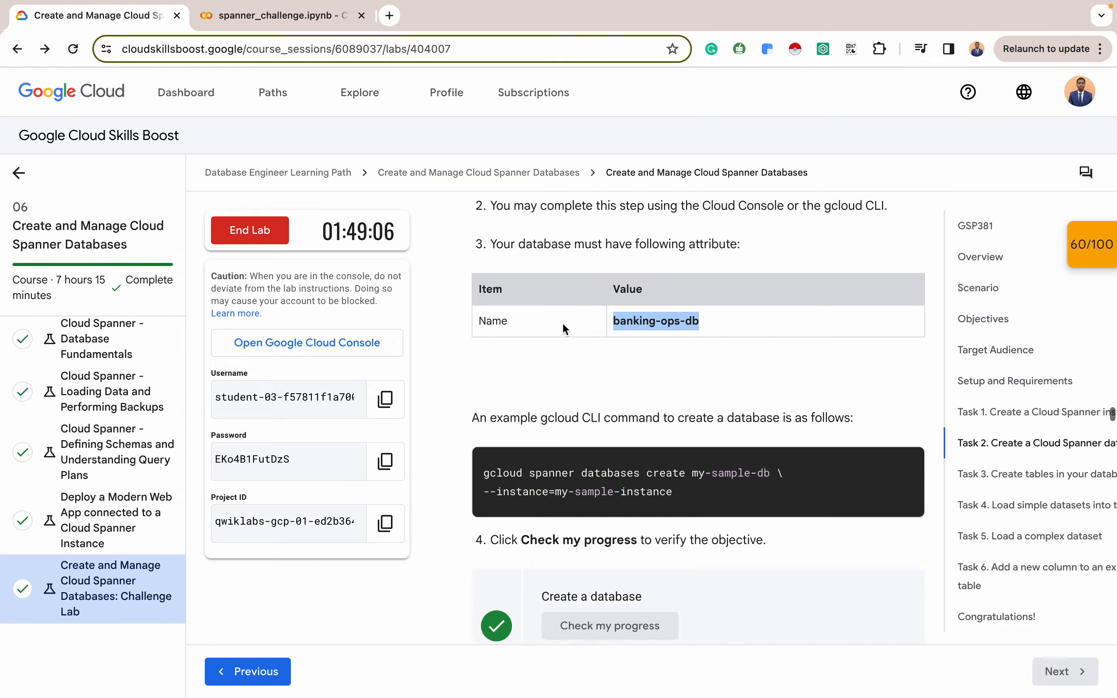
left_click(1015, 536)
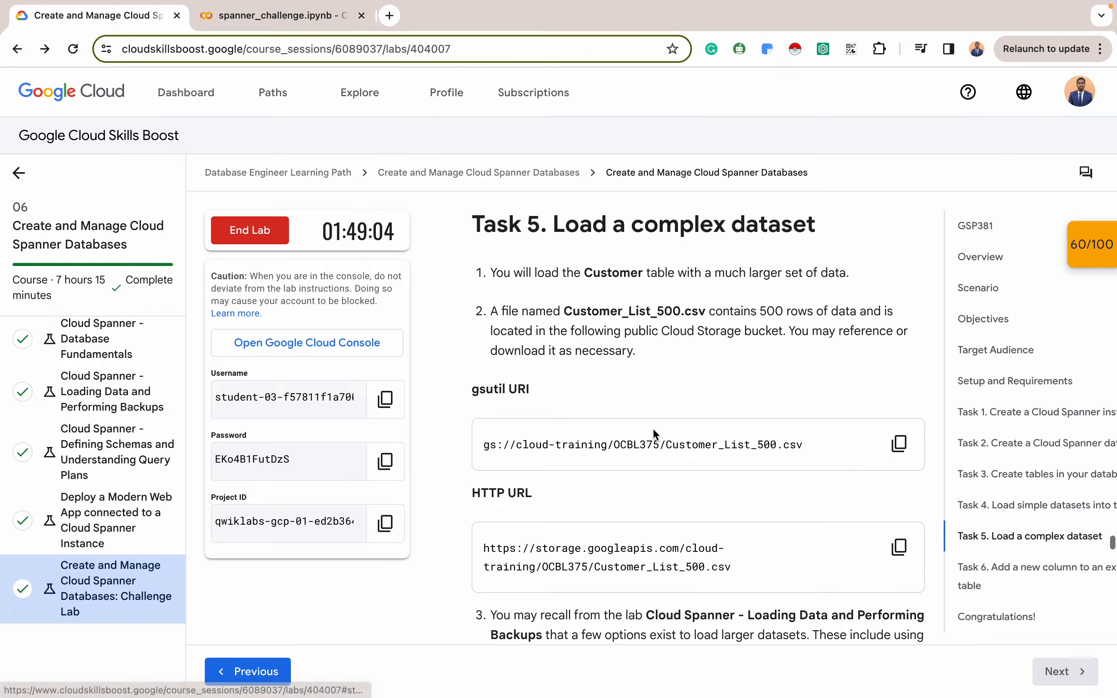
scroll(662, 395, "down", 10)
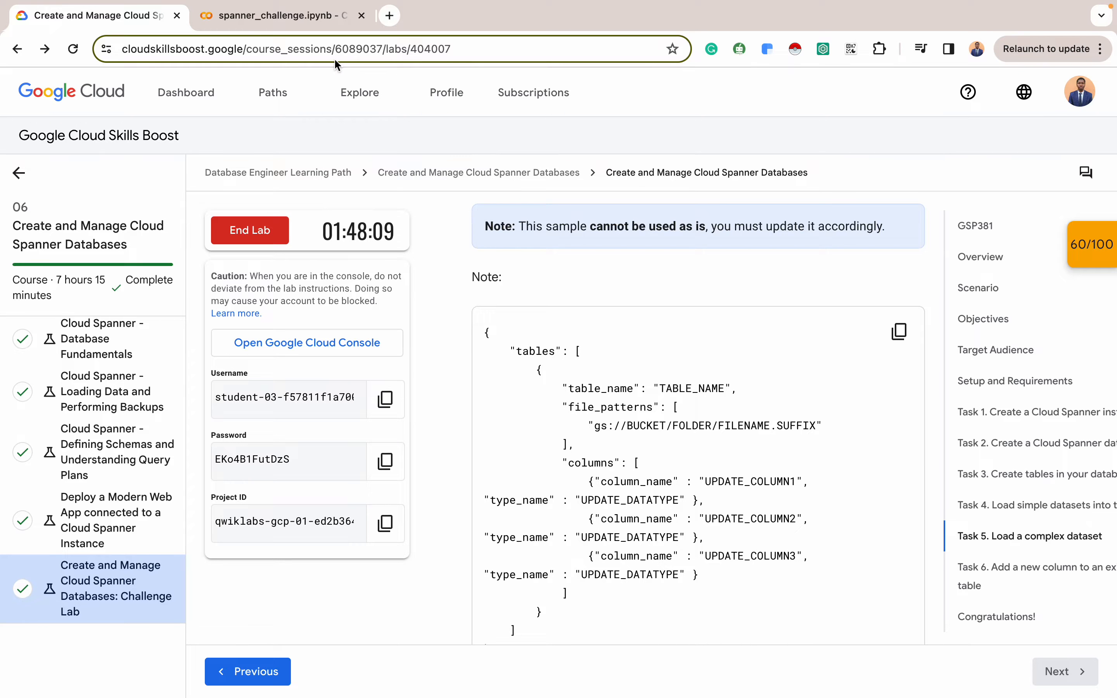
Select the Customer manifest JSON in the spanner_challenge.ipynb notebook to copy it
left_click(285, 15)
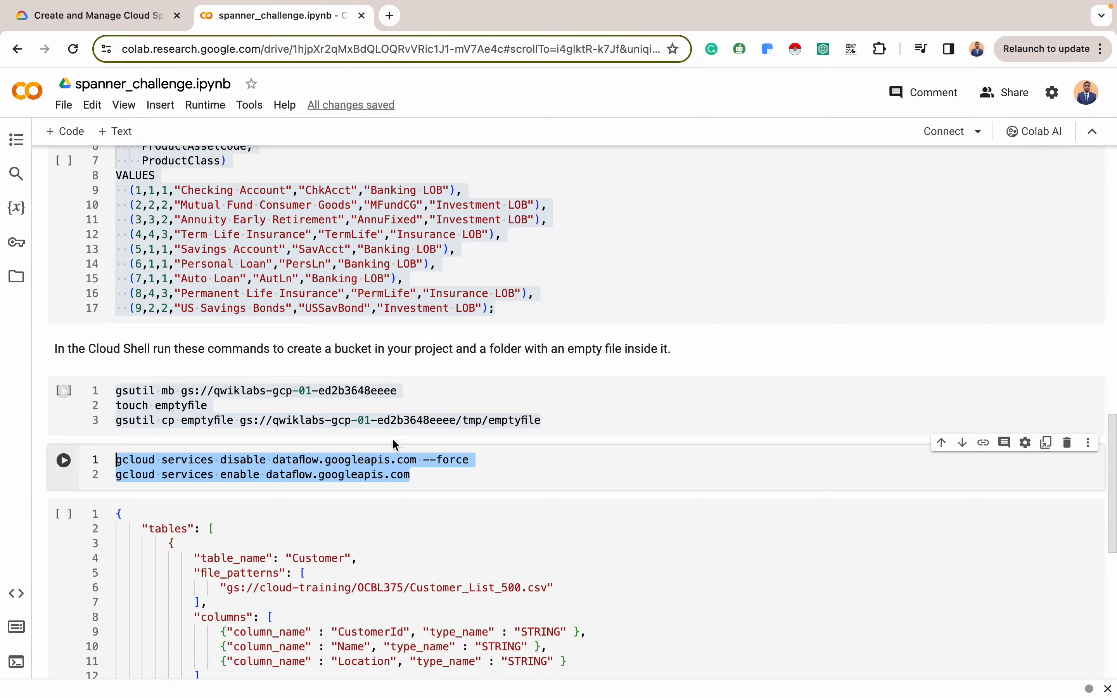
scroll(395, 444, "down", 3)
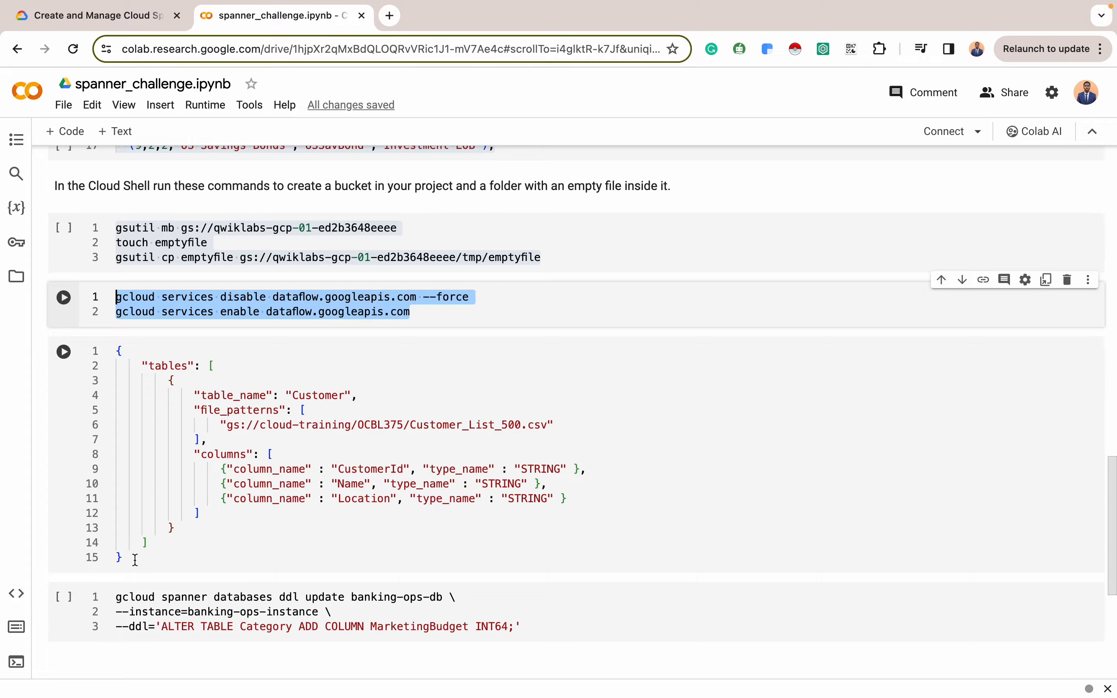
left_click_drag(129, 559, 118, 342)
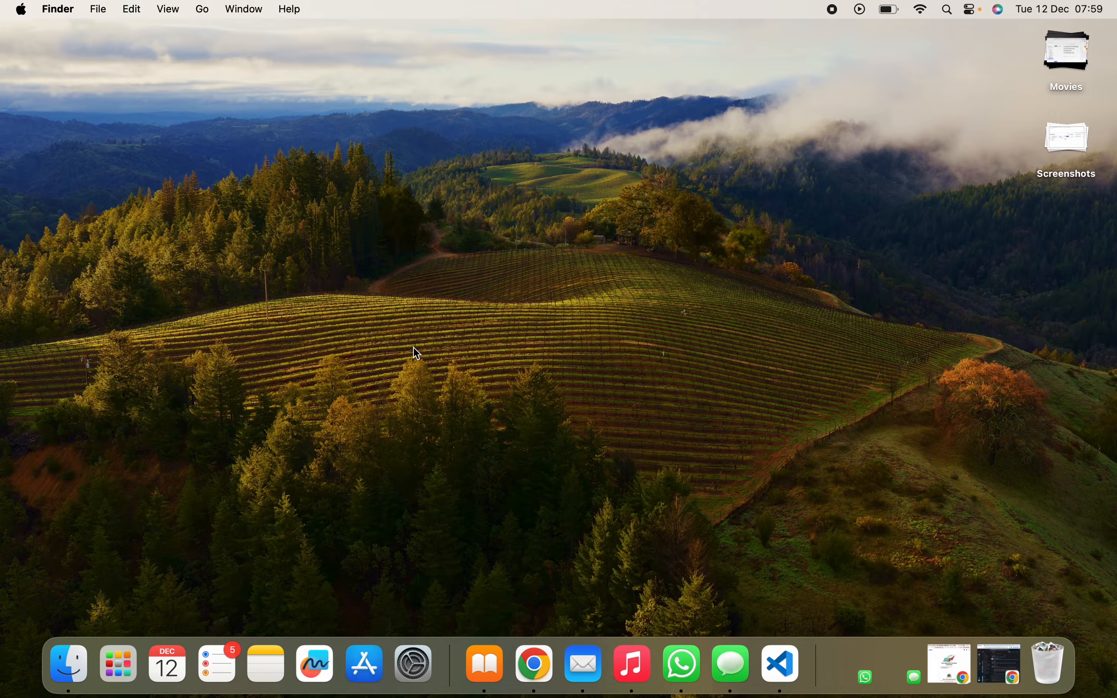
Create manifest.json in VS Code and paste in the copied Customer manifest JSON
left_click(787, 669)
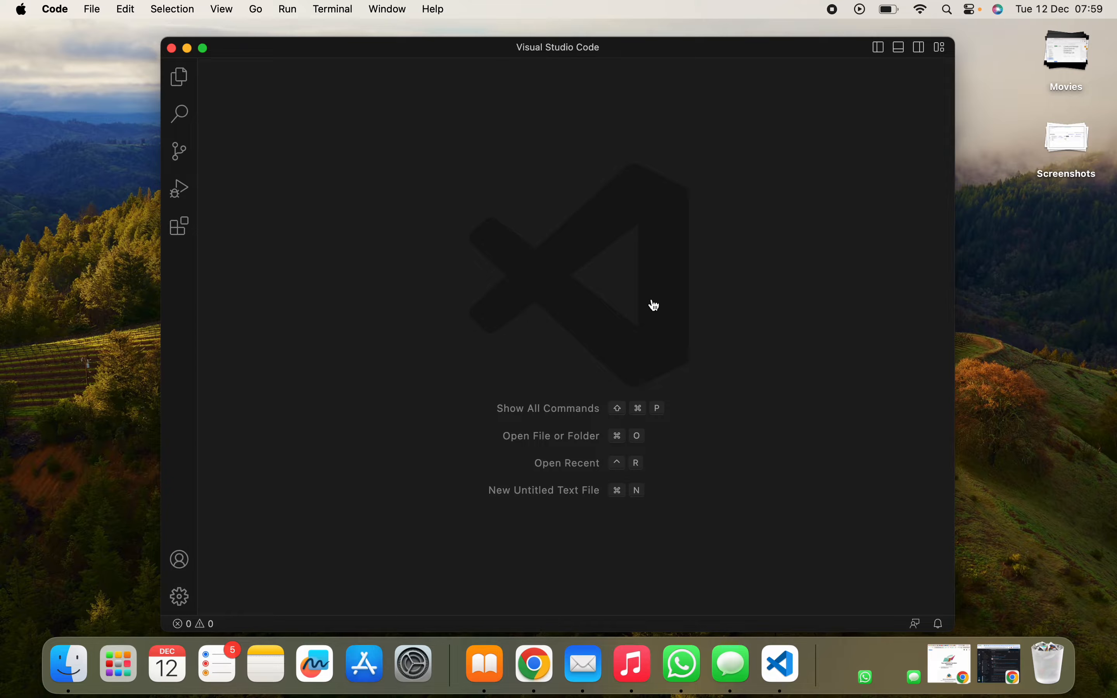
left_click(320, 265)
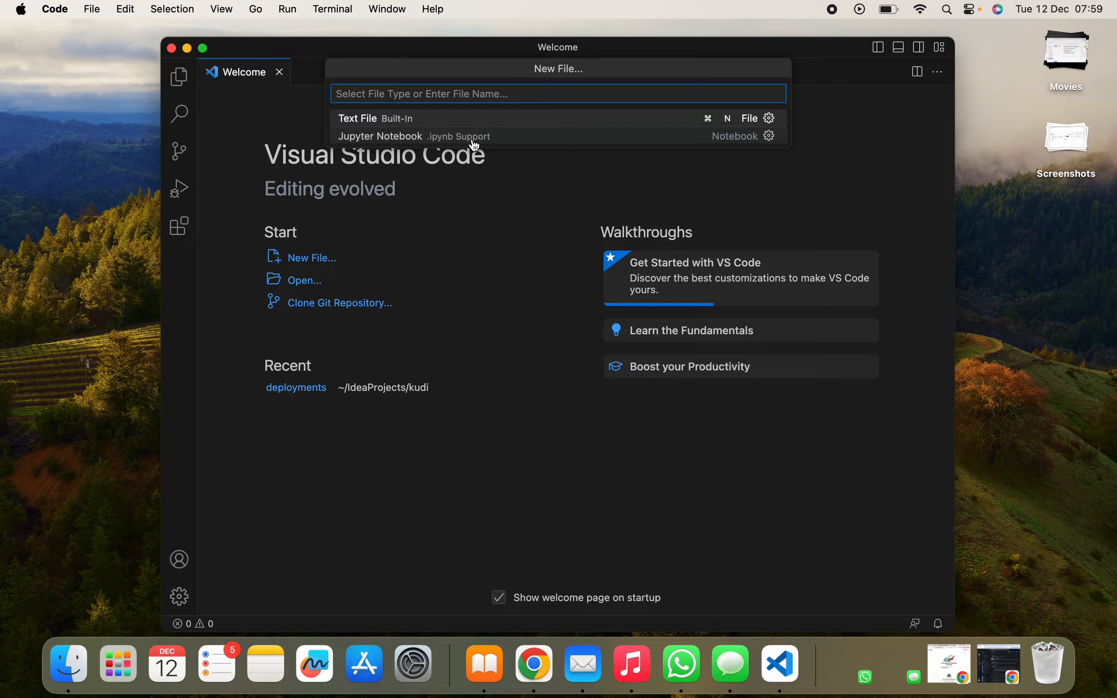
type("man")
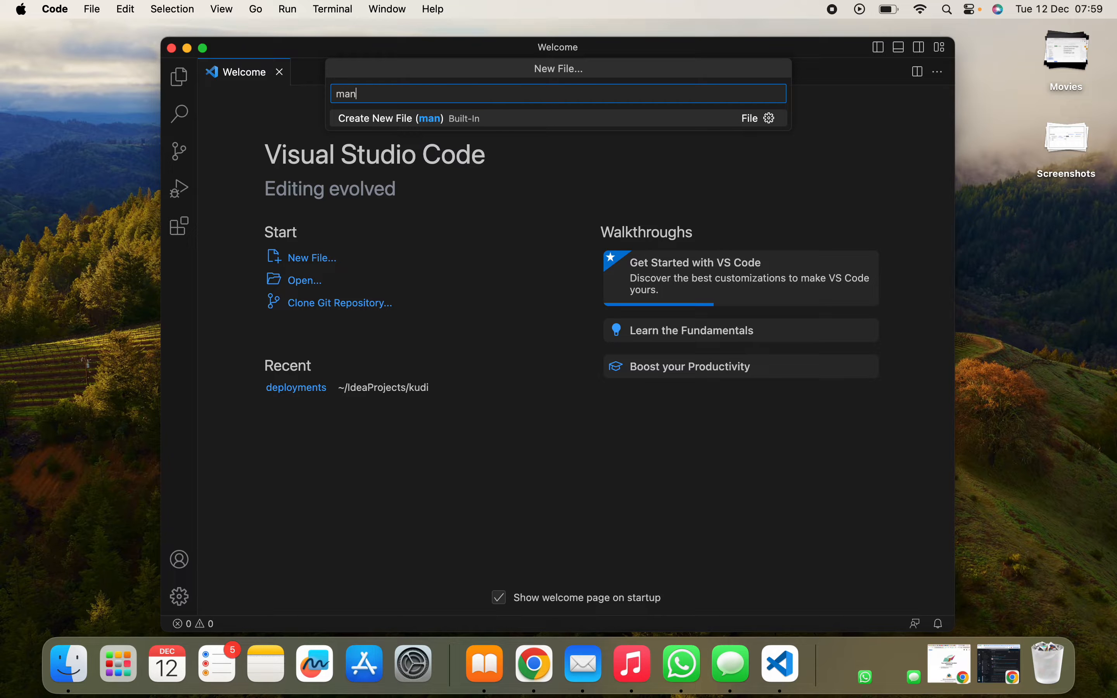
type("ifest.json")
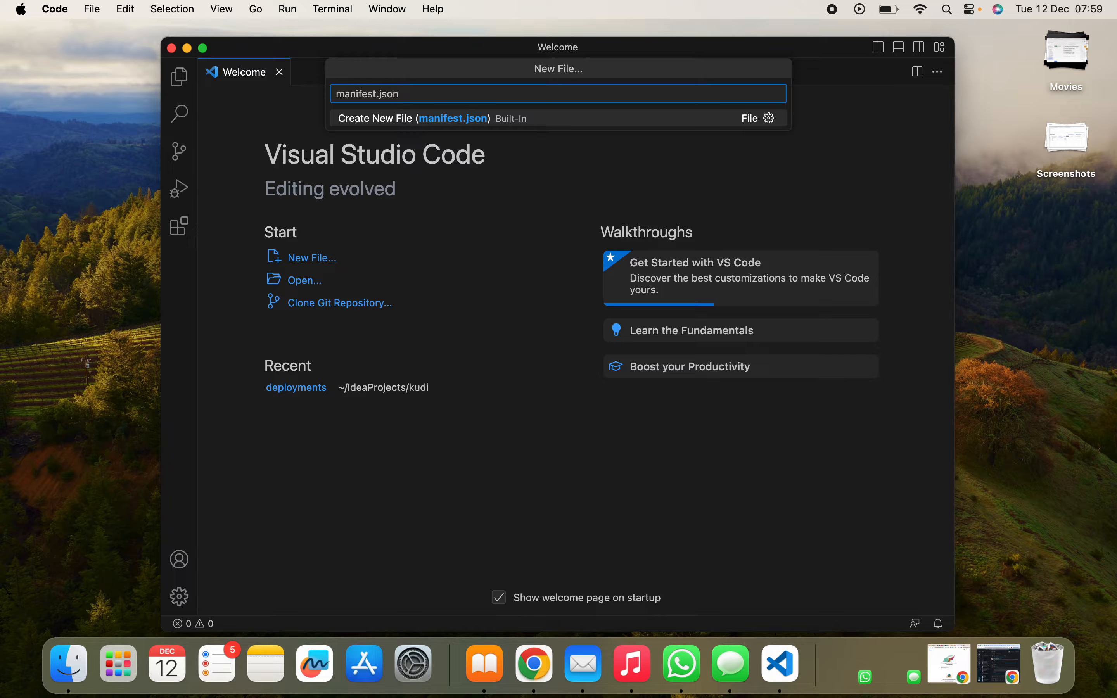
key("Return")
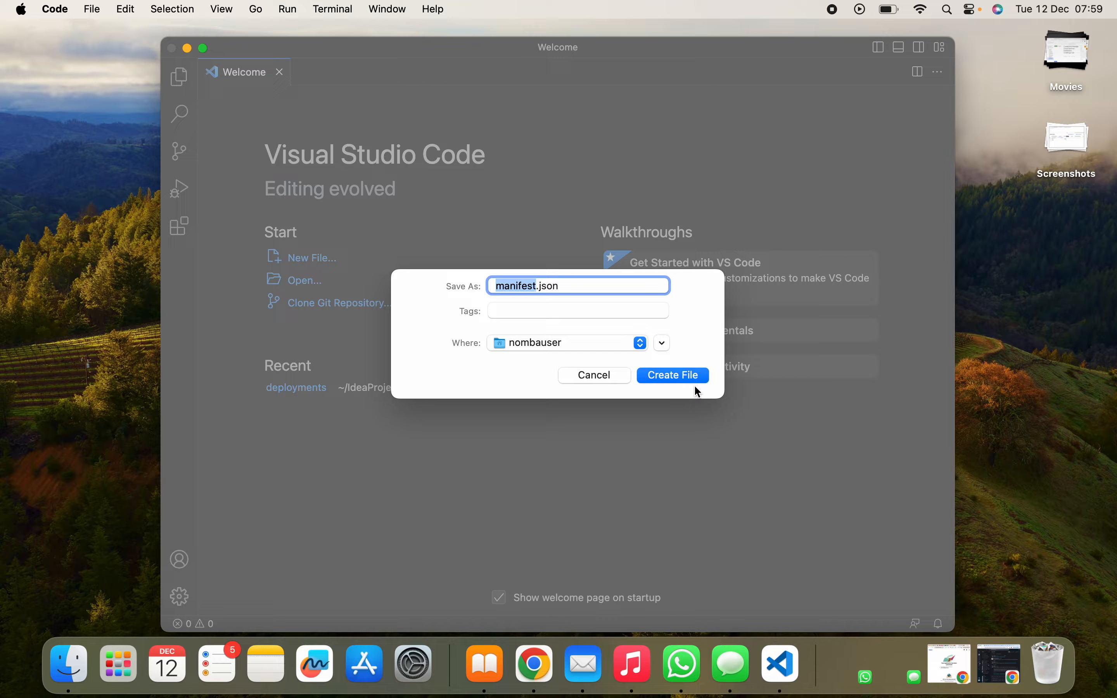
left_click(682, 373)
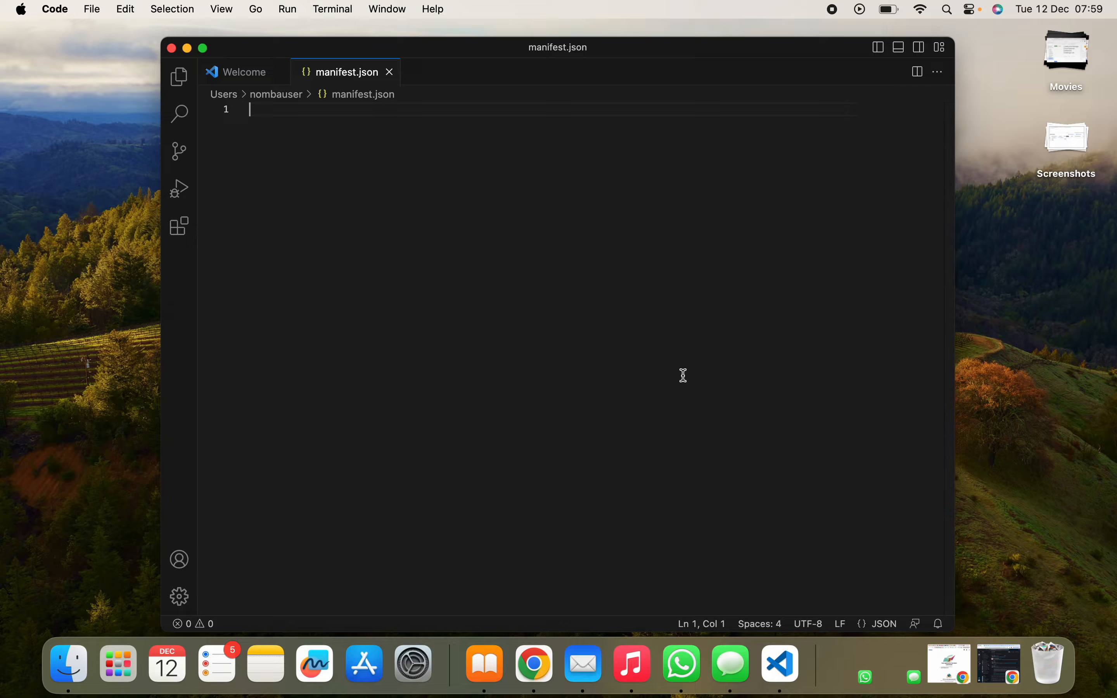
type("{     \"tables\": [         {             \"table_name\": \"Customer\",             \"file_patterns\": [                 \"gs://cloud-training/OCBL375/Customer_List_500.csv\"             ],             \"columns\": [                 {\"column_name\" : \"CustomerId\", \"type_name\" : \"STRING\" },                 {\"column_name\" : \"Name\", \"type_name\" : \"STRING\" },                 {\"column_name\" : \"Location\", \"type_name\" : \"STRING\" }             ]         }     ] }")
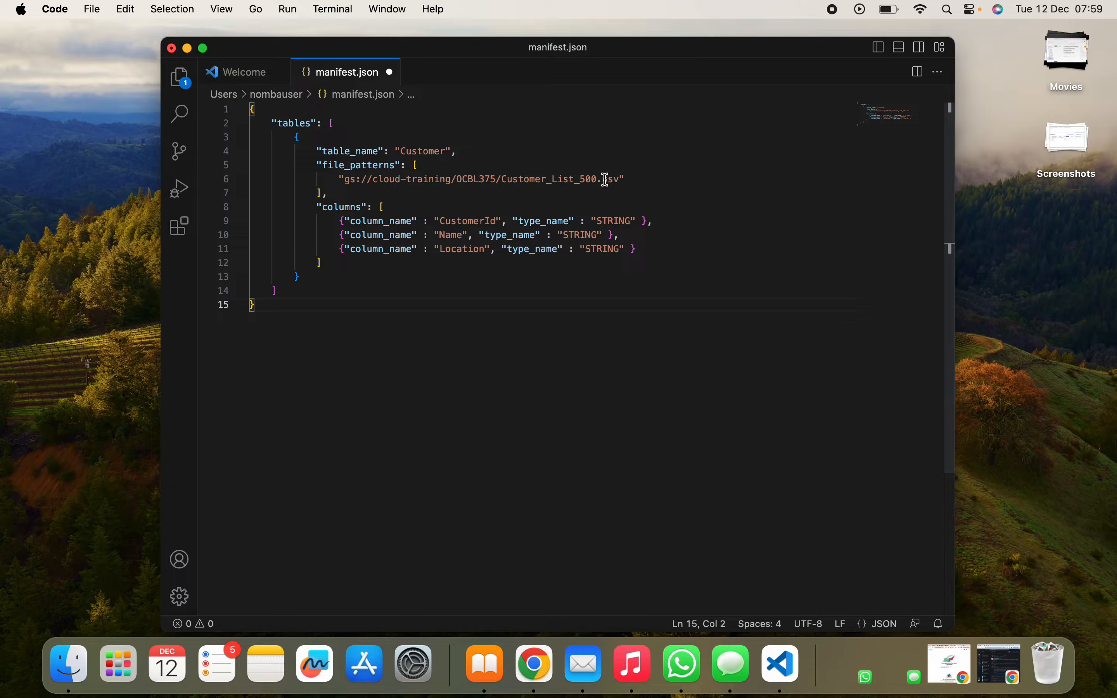
Replace the line 6 file path in manifest.json with the lab's Customer_List_500.csv gsutil URI
key("ctrl+Right")
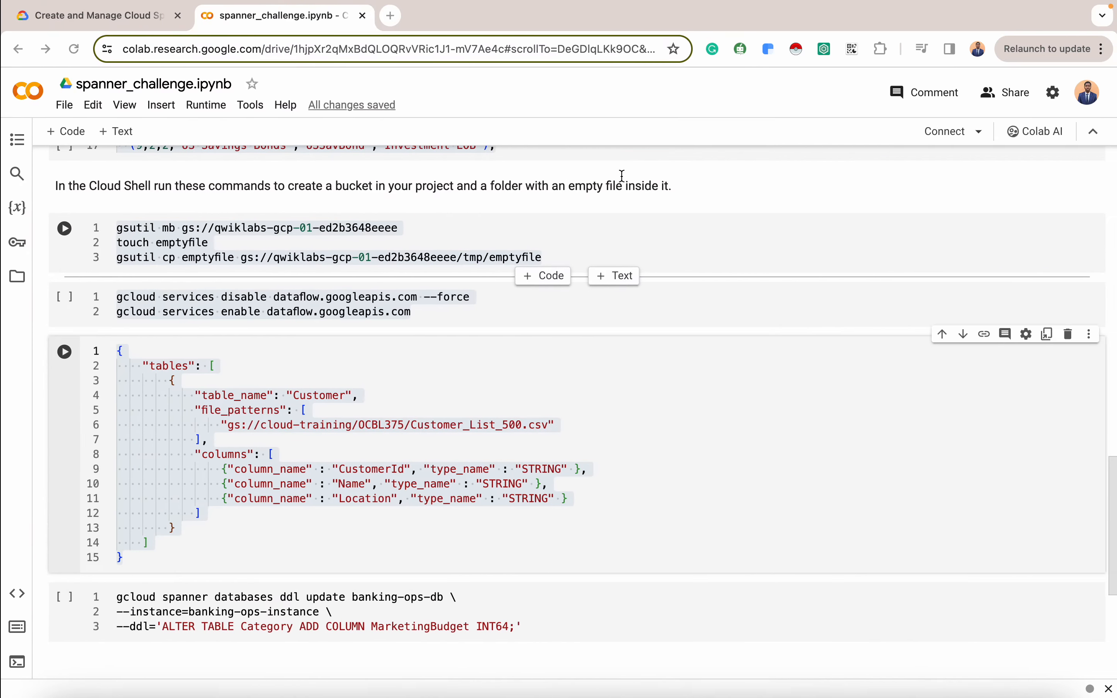
left_click(112, 17)
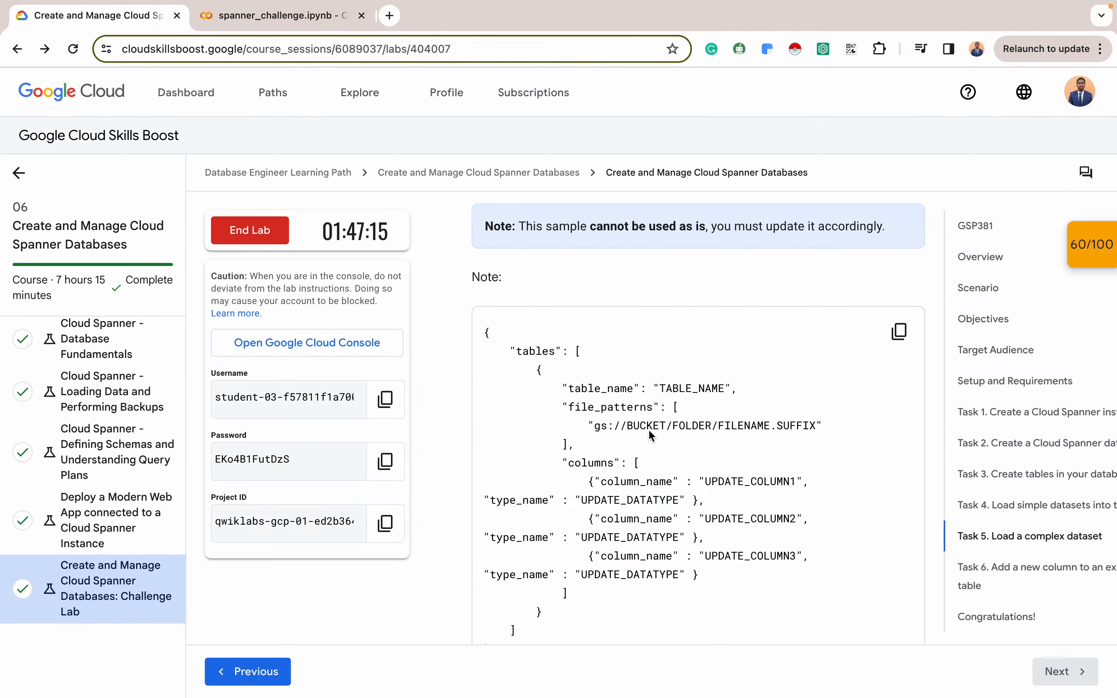
scroll(659, 434, "up", 15)
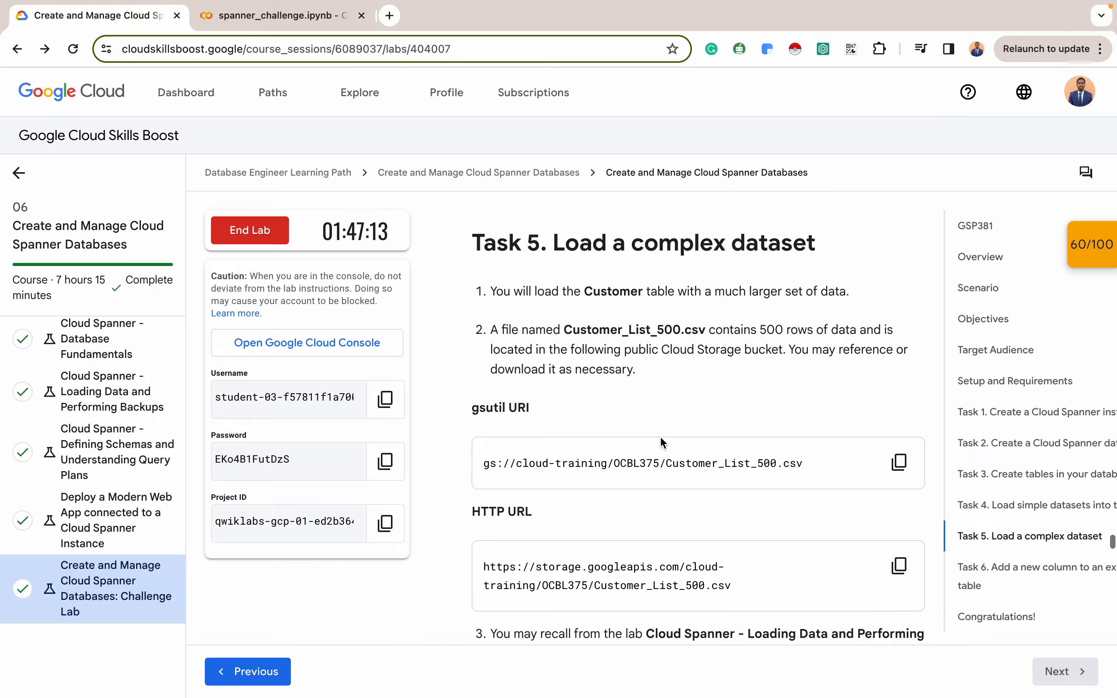
left_click(904, 468)
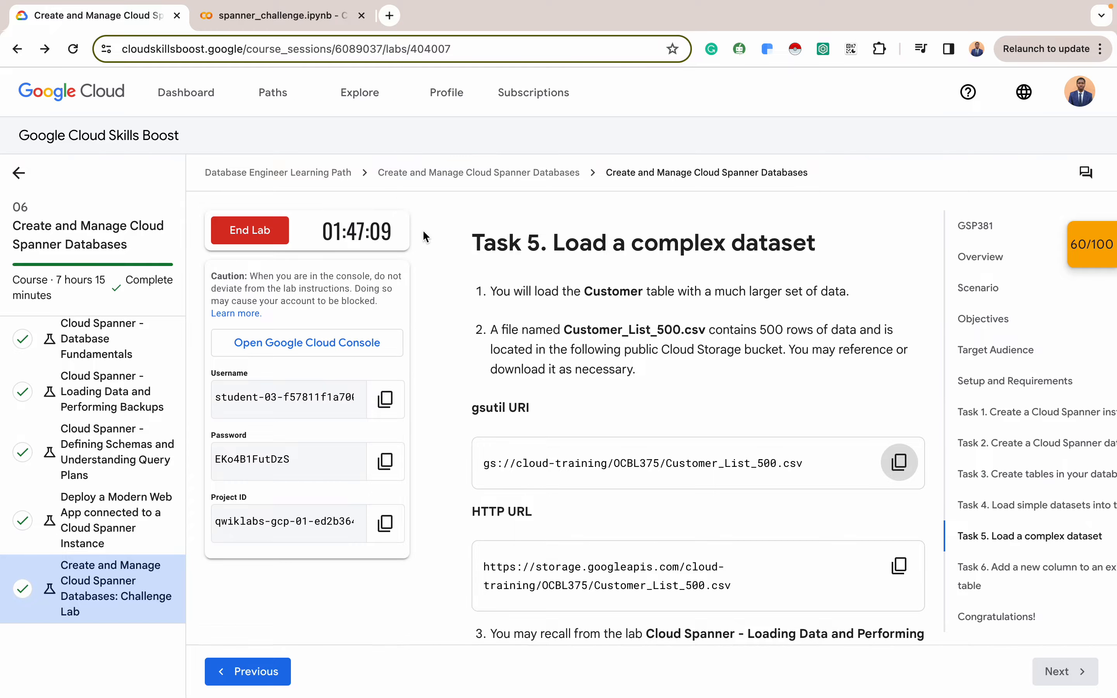
key("ctrl+Left")
left_click_drag(346, 180, 621, 179)
key("BackSpace")
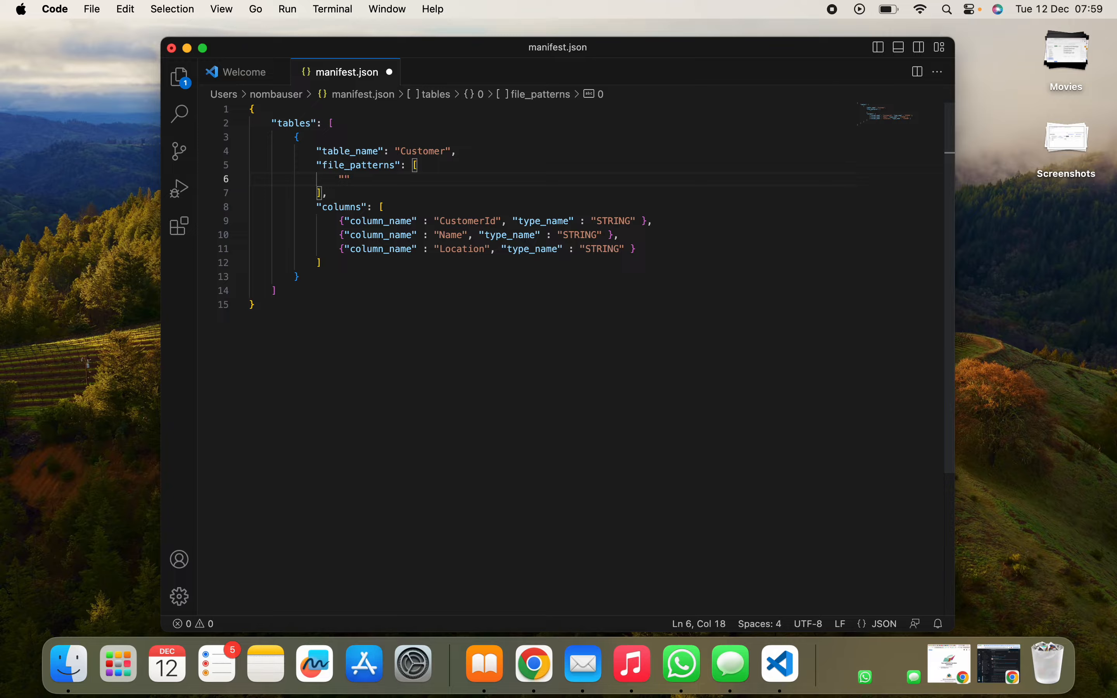
key("super+v")
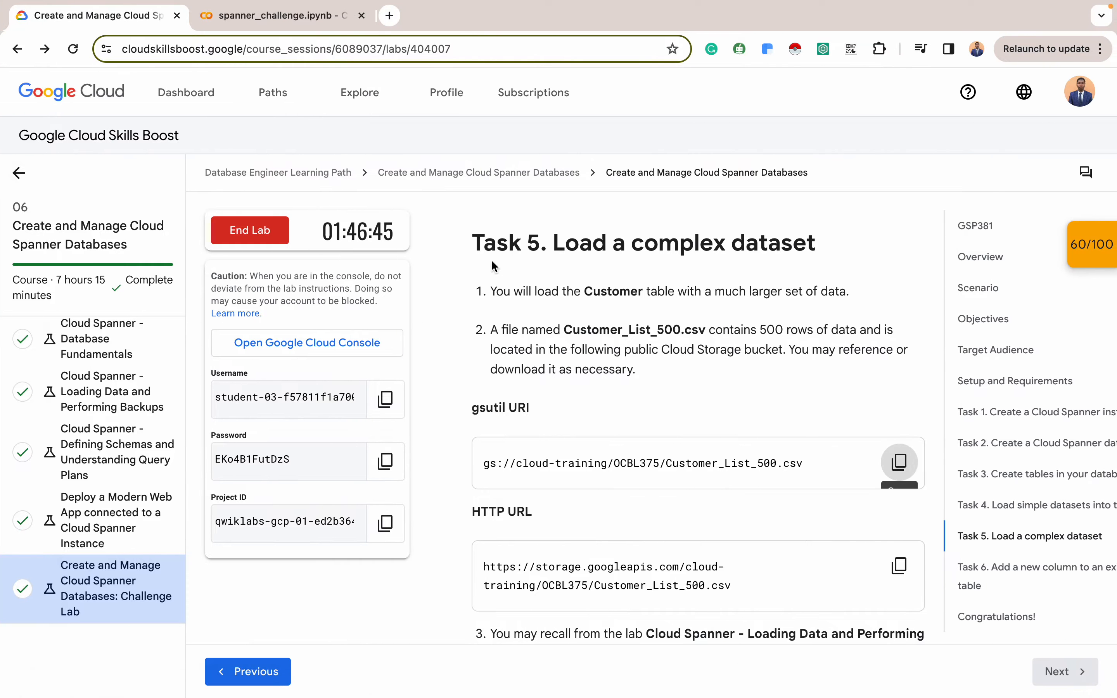
Review the Customer table's columns across lab Tasks 3–5, then return to manifest.json
scroll(558, 379, "down", 8)
scroll(558, 379, "down", 15)
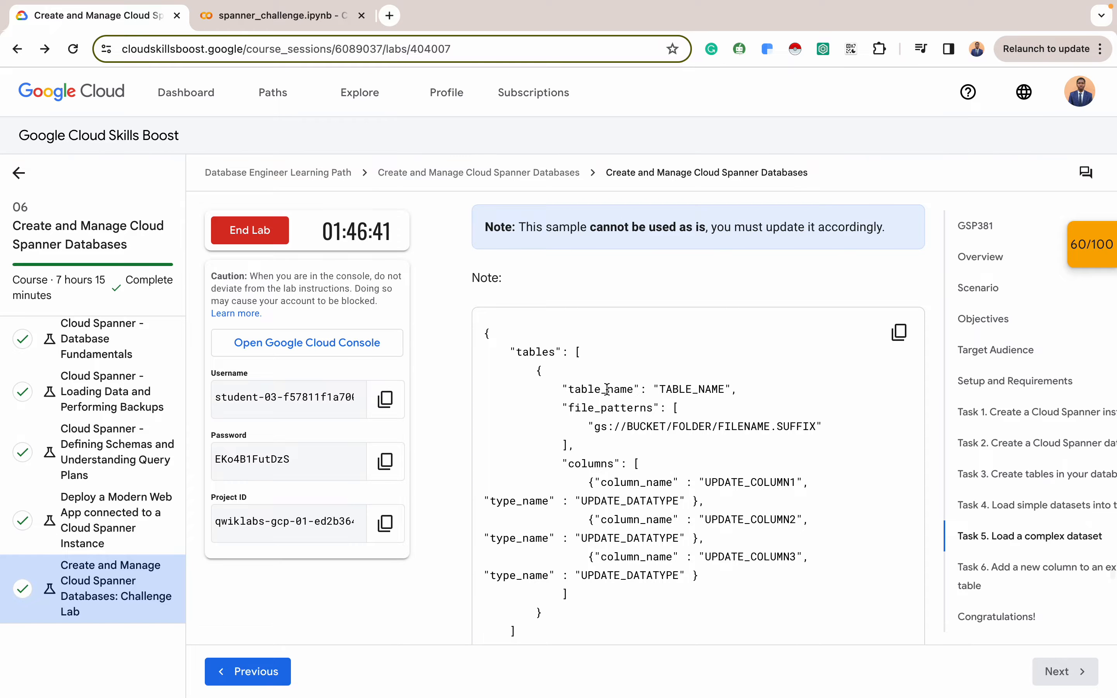
scroll(607, 389, "up", 7)
scroll(607, 390, "down", 5)
scroll(607, 389, "up", 9)
scroll(607, 389, "up", 3)
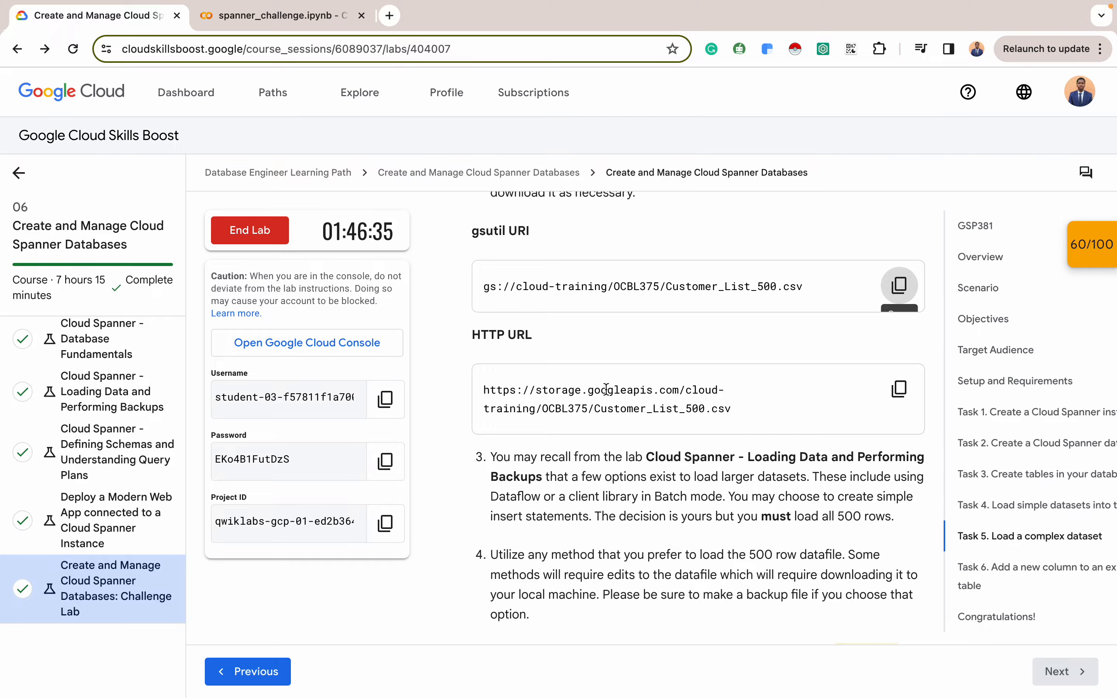
scroll(646, 317, "up", 15)
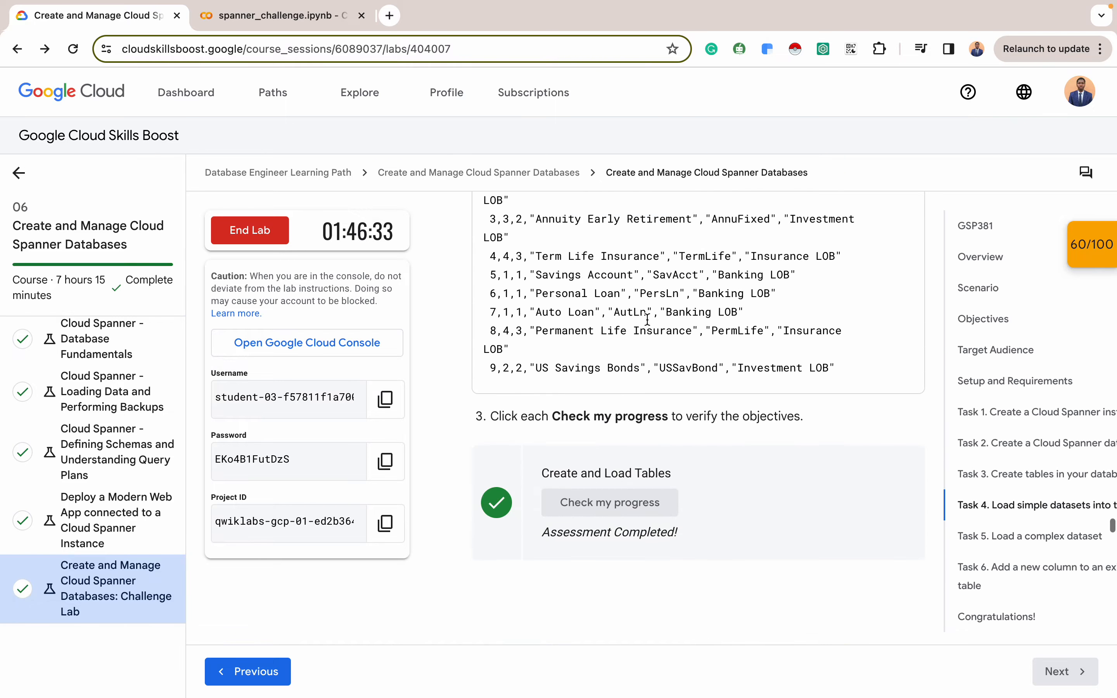
scroll(646, 318, "up", 10)
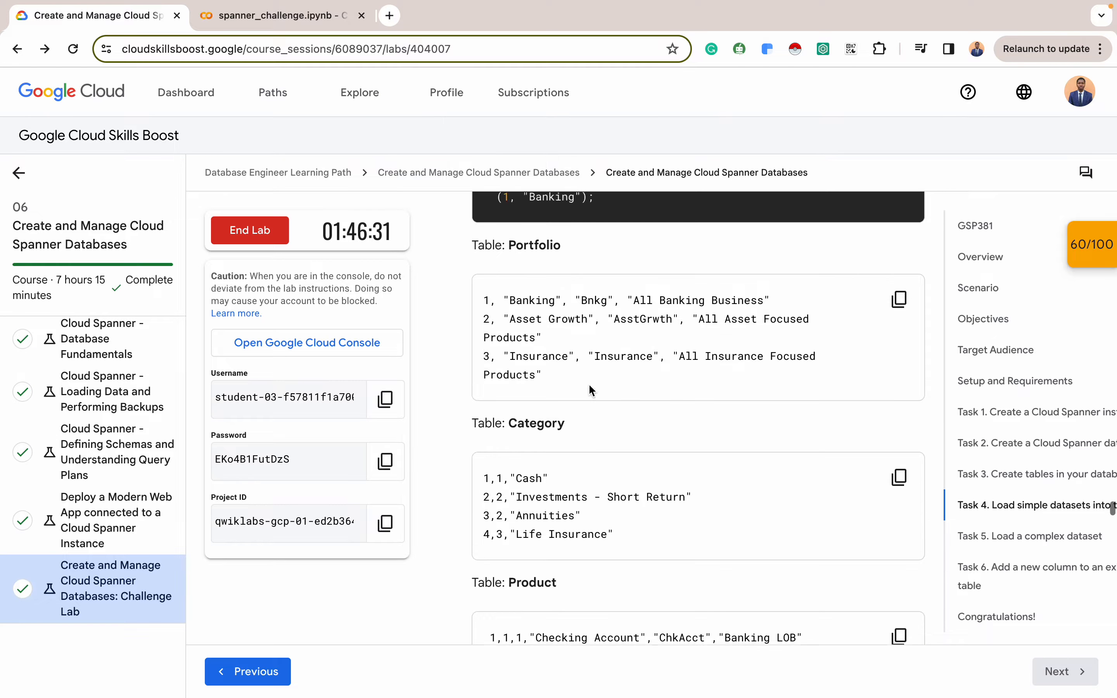
scroll(589, 384, "down", 3)
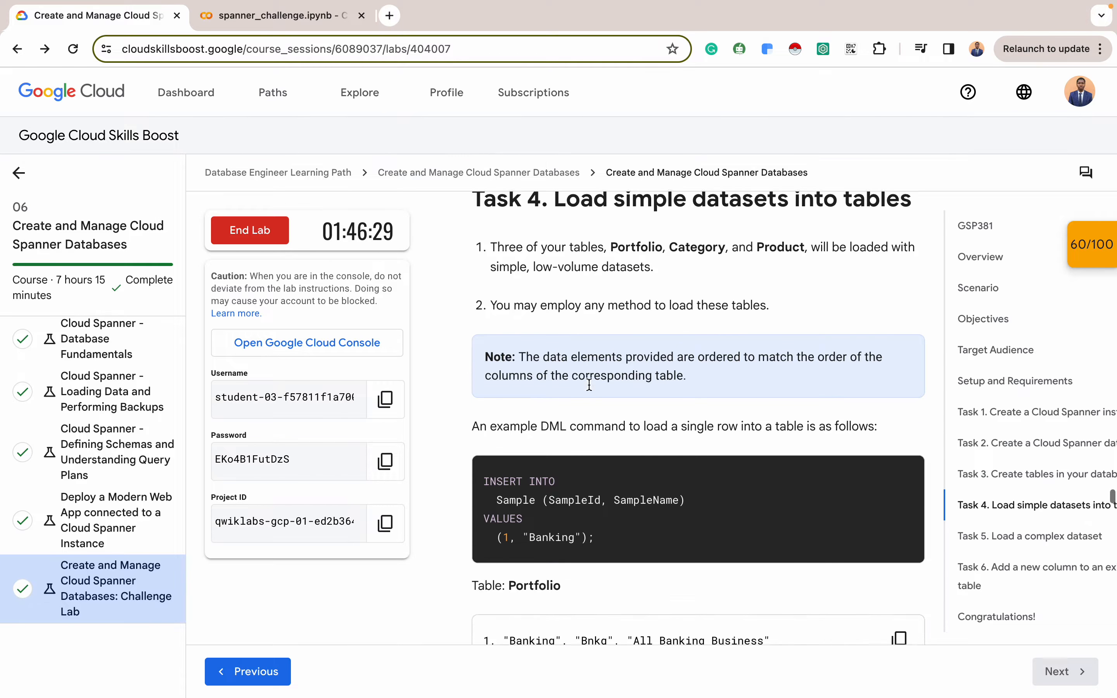
scroll(589, 385, "down", 12)
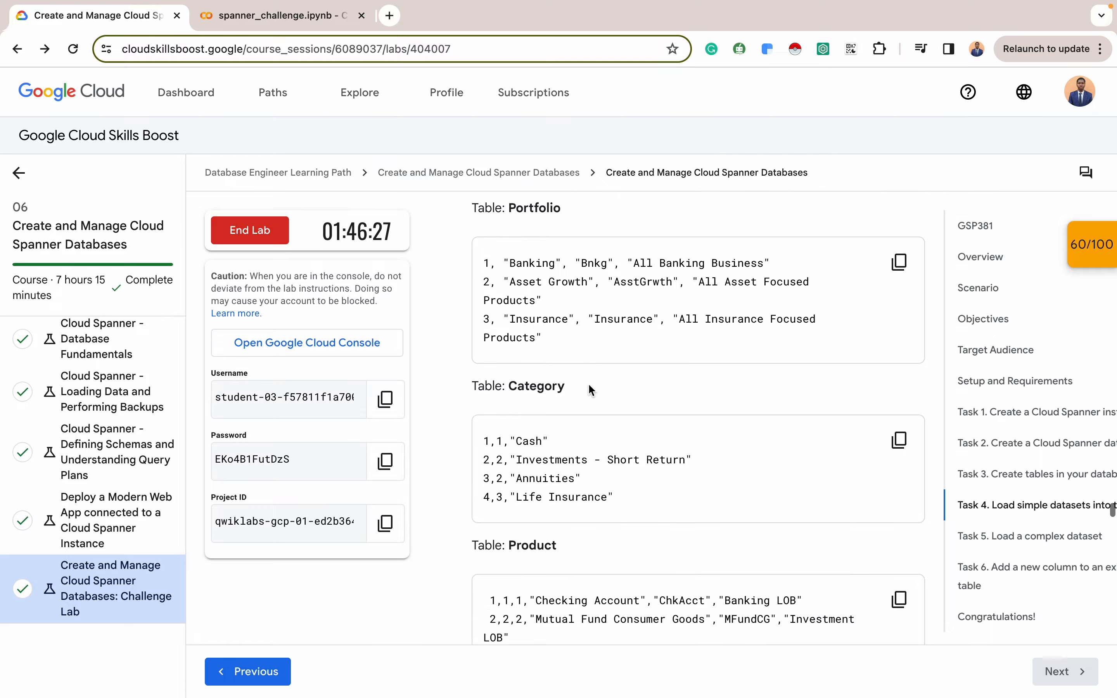
scroll(589, 384, "down", 6)
scroll(589, 384, "up", 6)
scroll(589, 384, "up", 20)
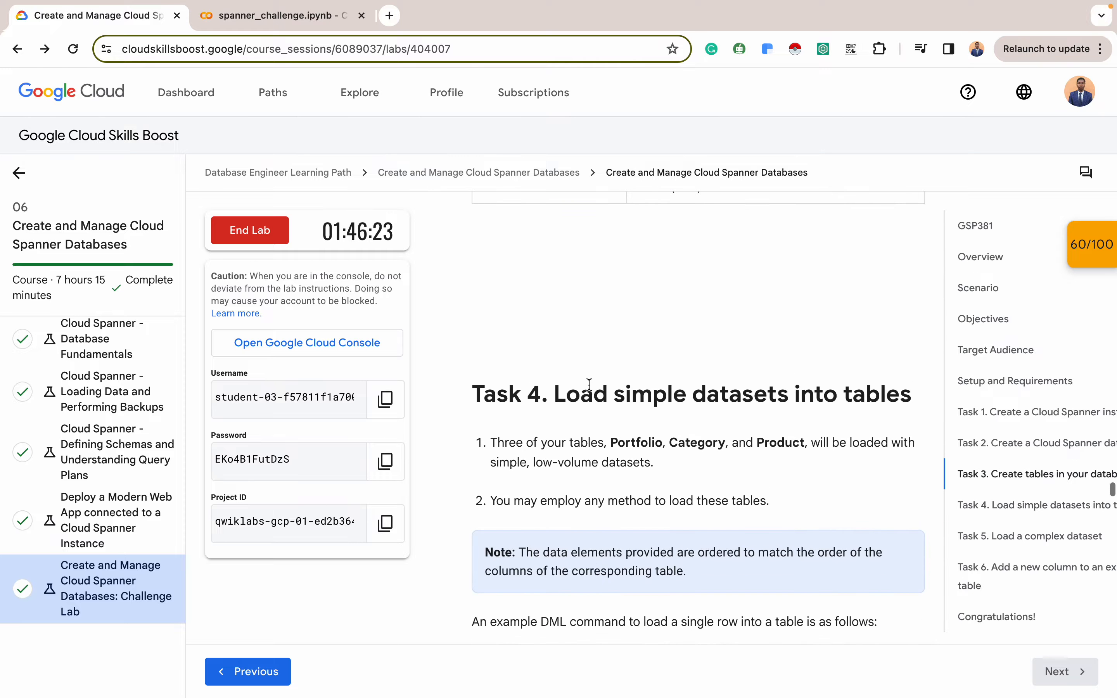
scroll(590, 390, "down", 2)
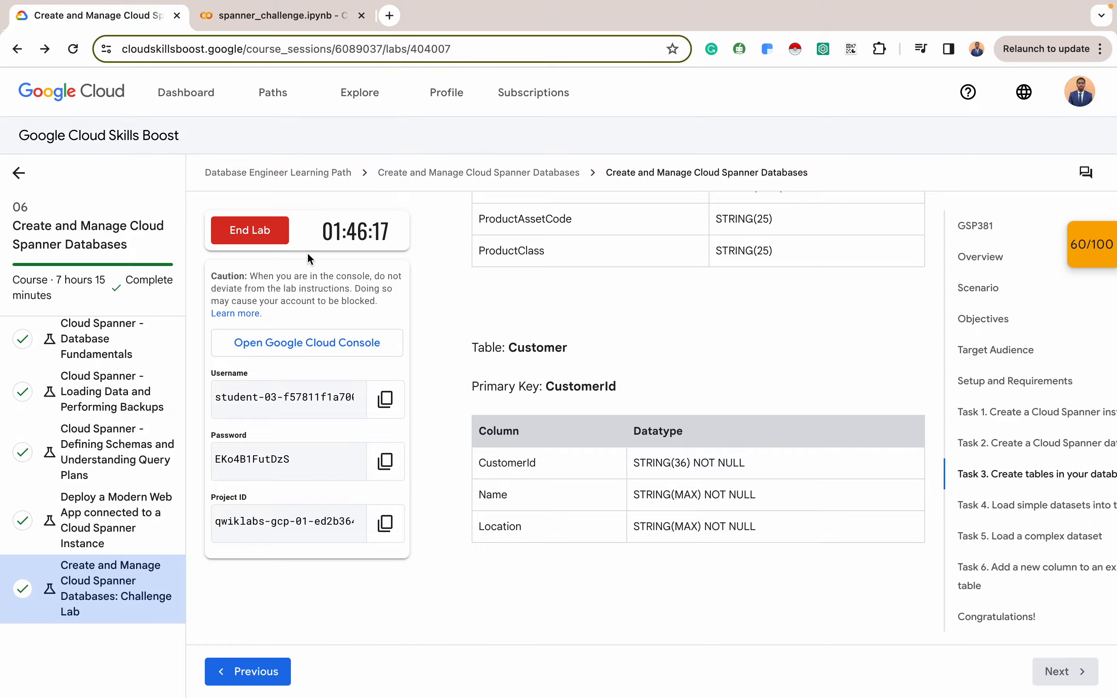
key("ctrl+Left")
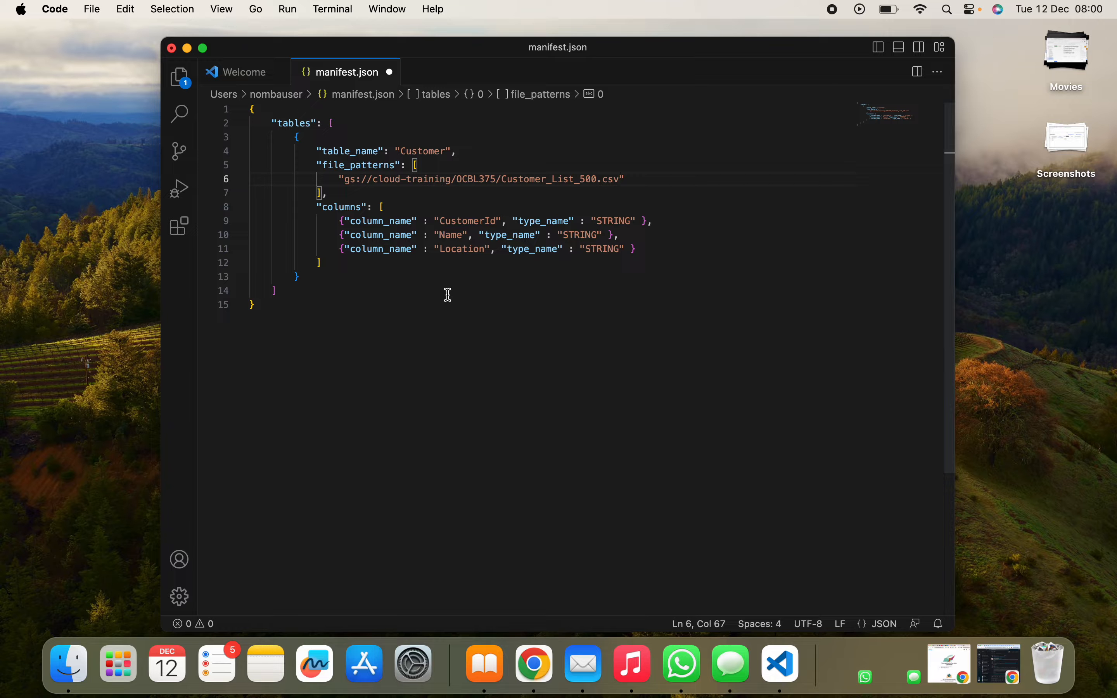
Save manifest.json and switch to the browser showing the bucket's tmp folder
key("super+s")
left_click(447, 306)
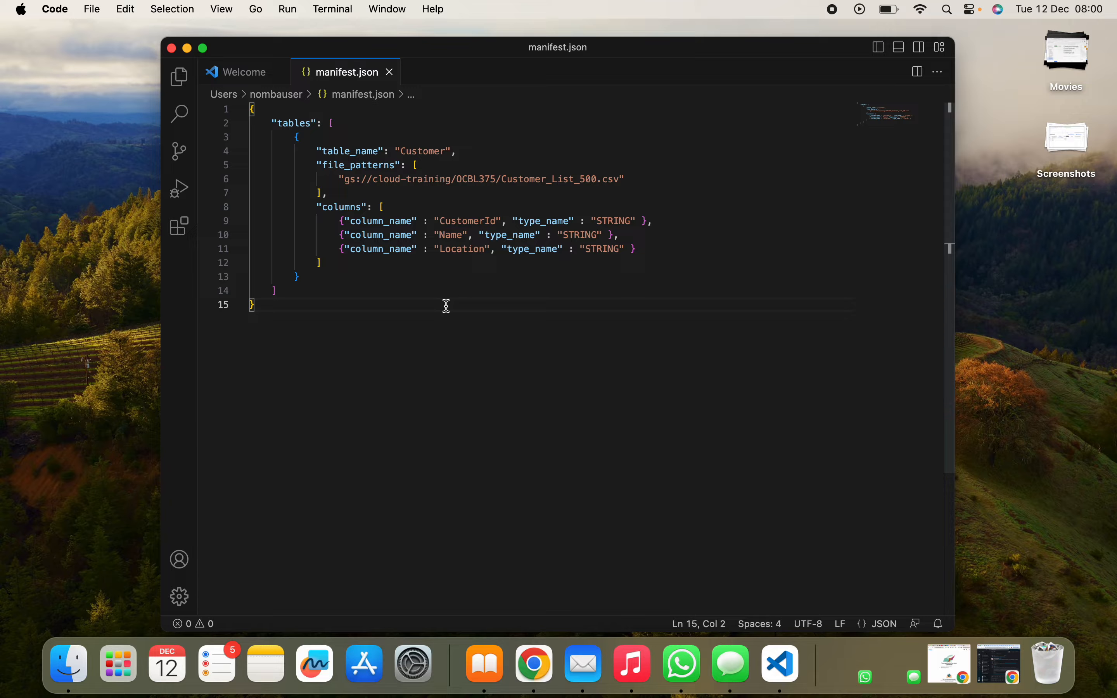
key("ctrl+Right")
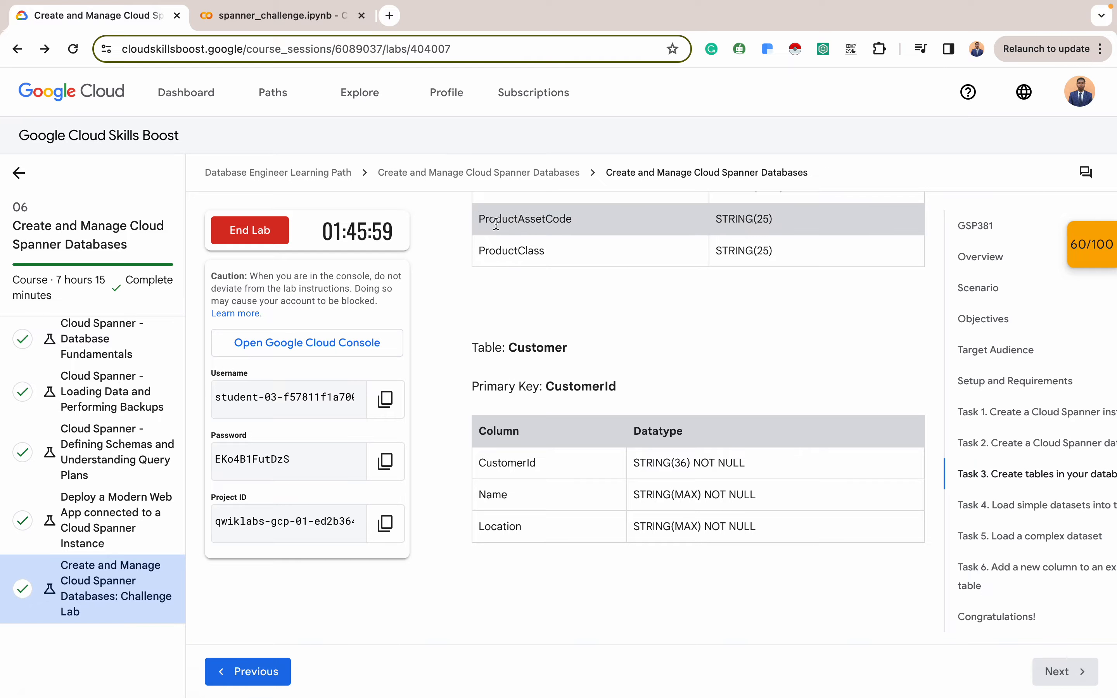
key("ctrl+Right")
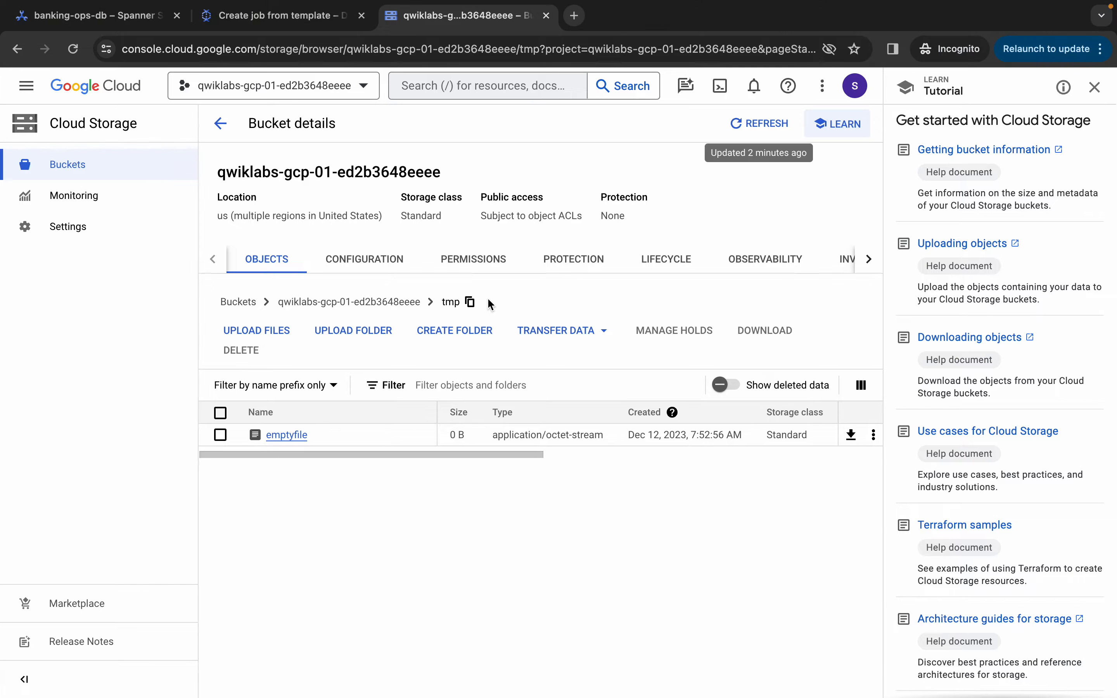
Upload manifest.json (446 B) into tmp and copy its gsutil URI from the object details
left_click(260, 335)
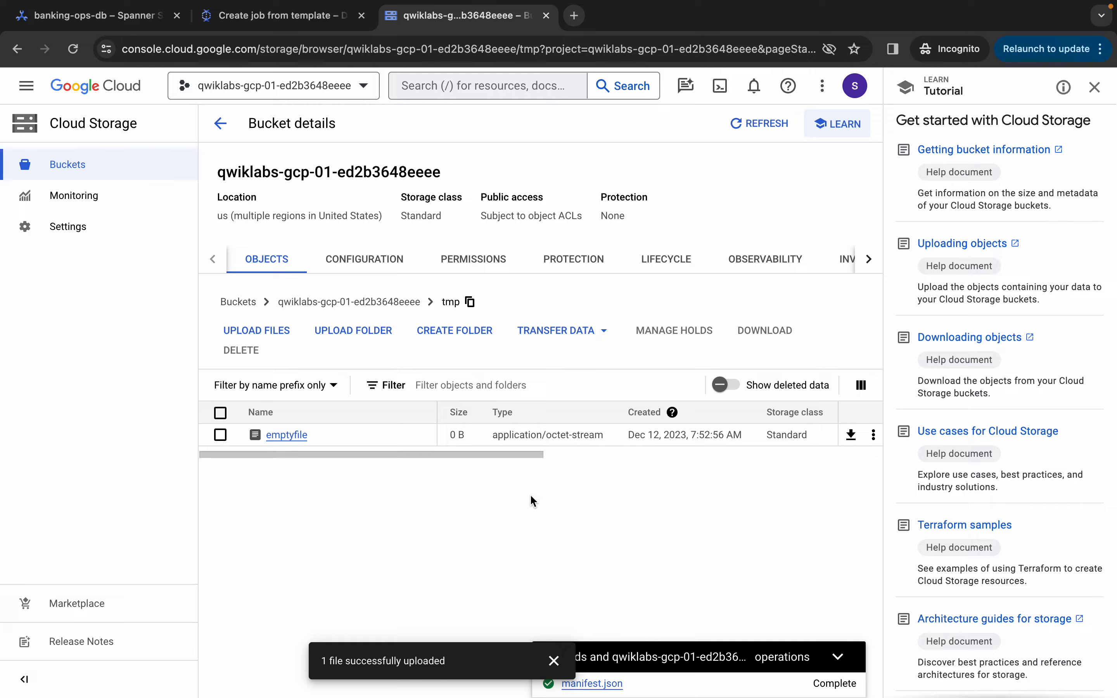
left_click(554, 661)
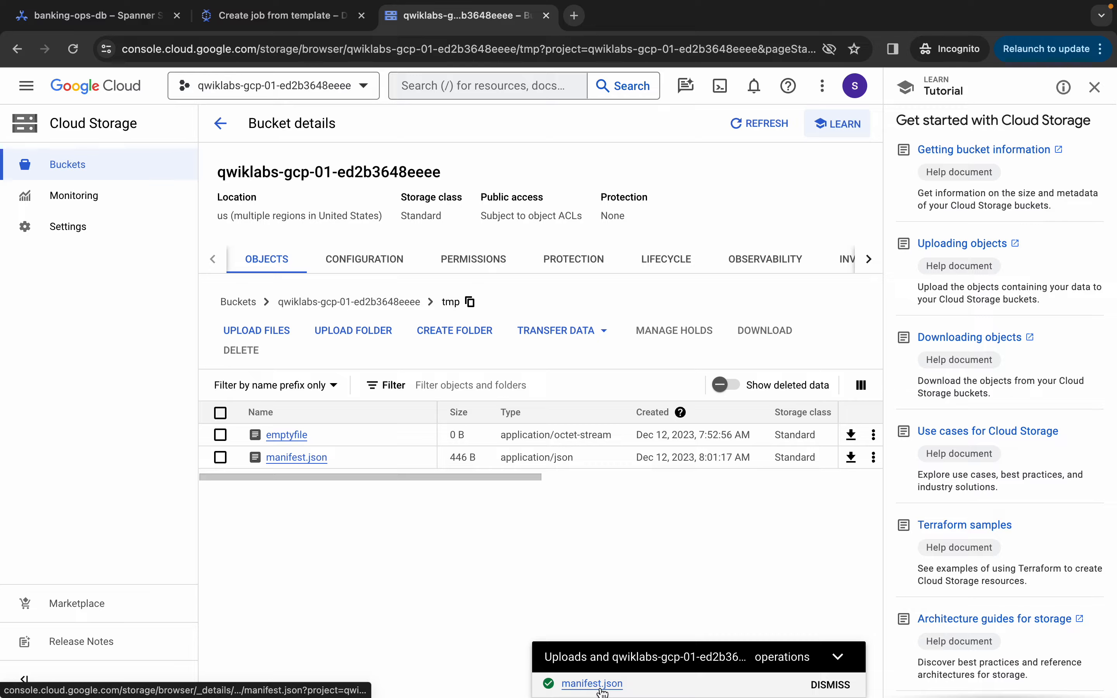
left_click(600, 685)
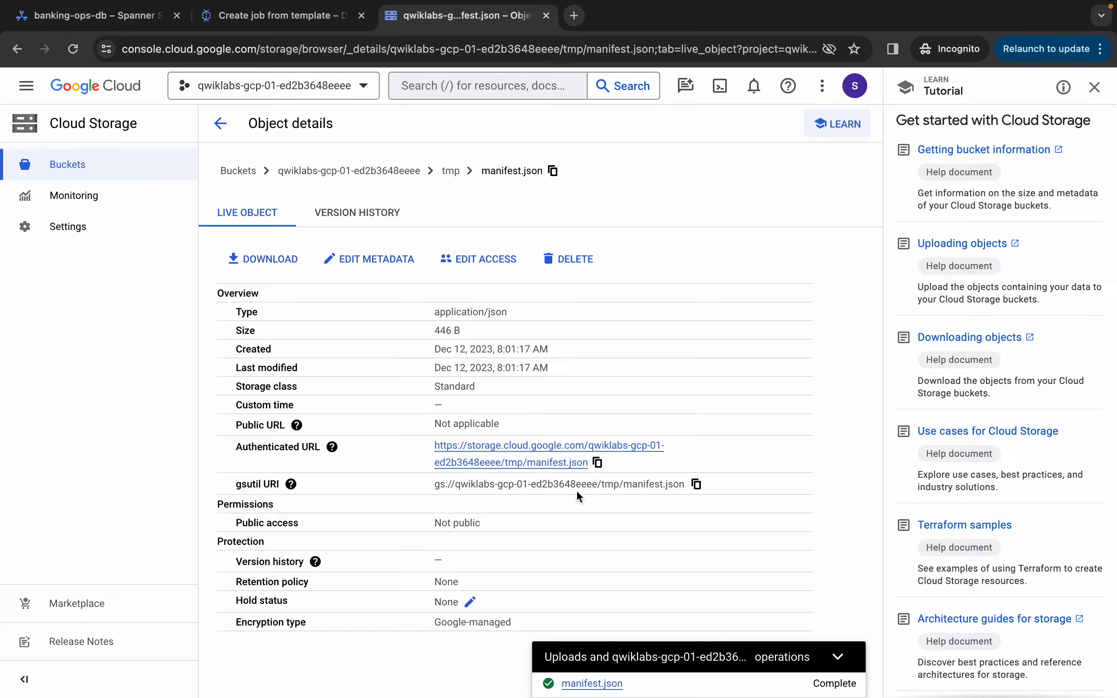
left_click(697, 486)
left_click(296, 19)
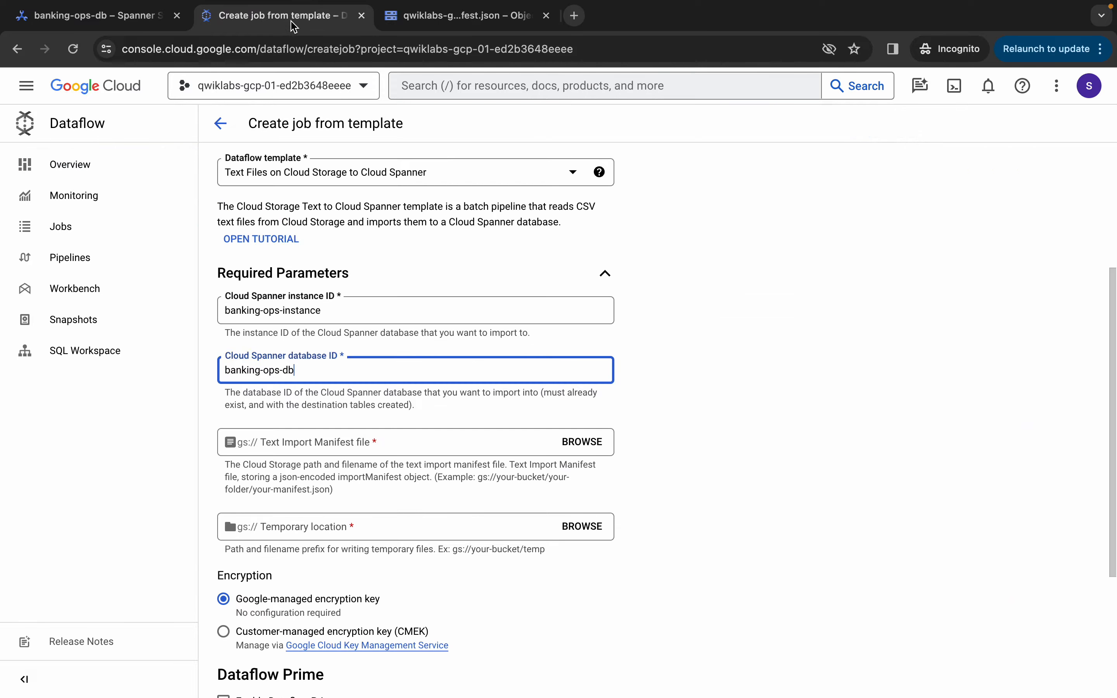
Set Text Import Manifest file to the tmp/manifest.json URI, removing the duplicate gs:// prefix
left_click(367, 439)
key("ctrl+v")
left_click(281, 441)
key("BackSpace")
key("BackSpace")
key("BackSpace")
key("BackSpace")
key("BackSpace")
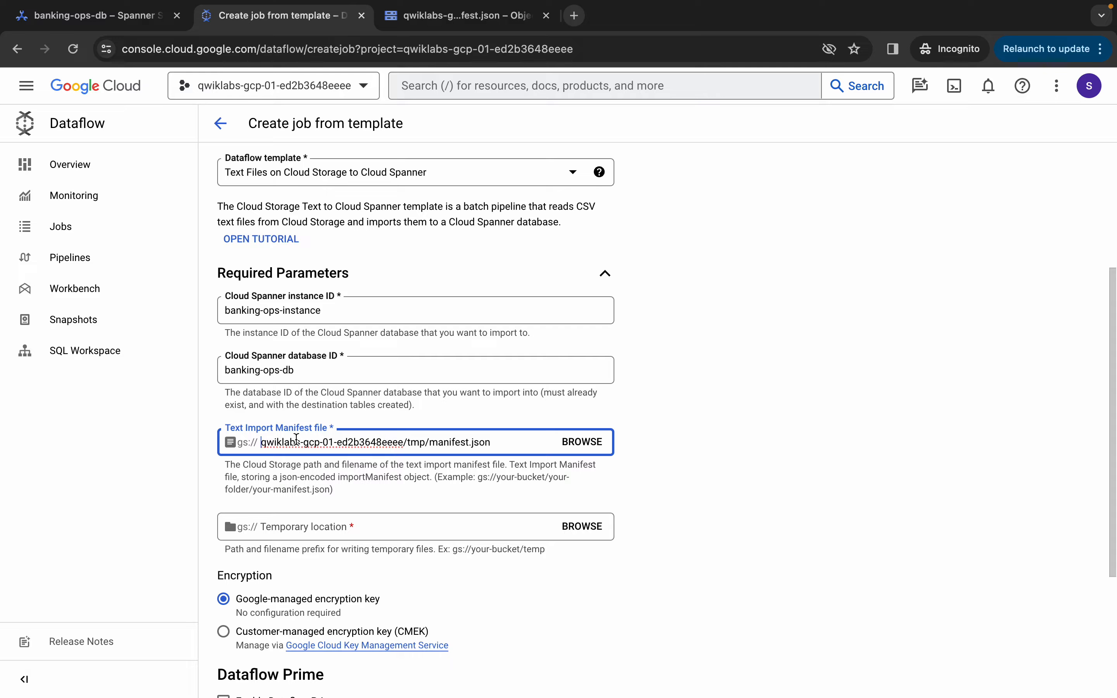
left_click(511, 443)
Choose the project bucket's tmp/ folder as the job's temporary location
left_click(590, 531)
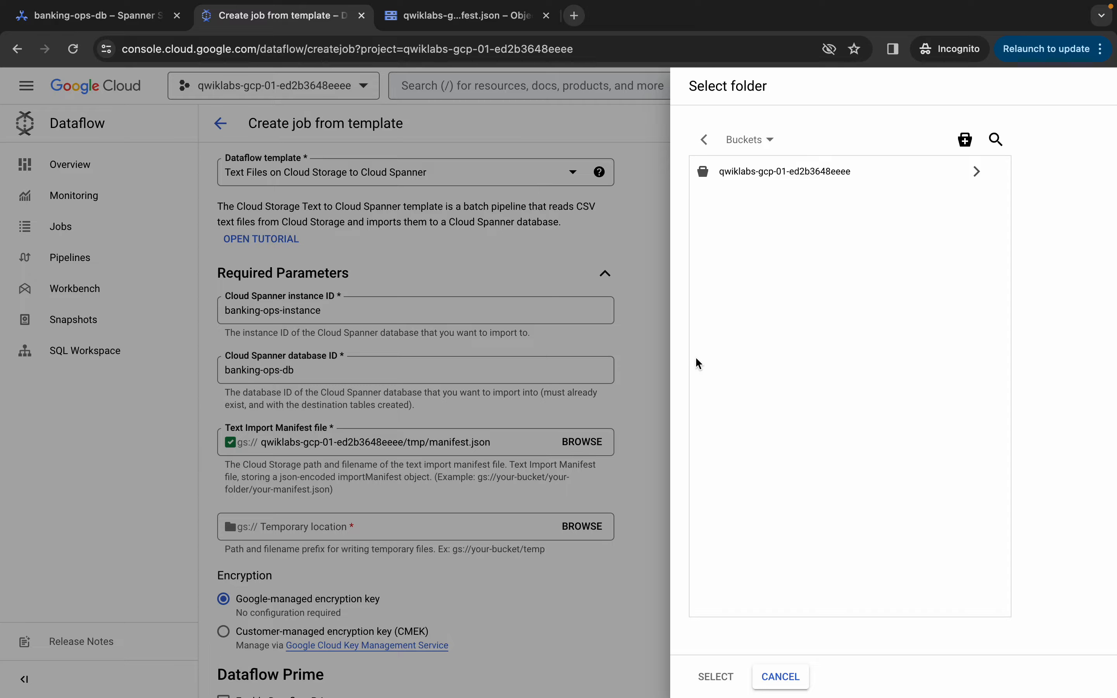
left_click(849, 180)
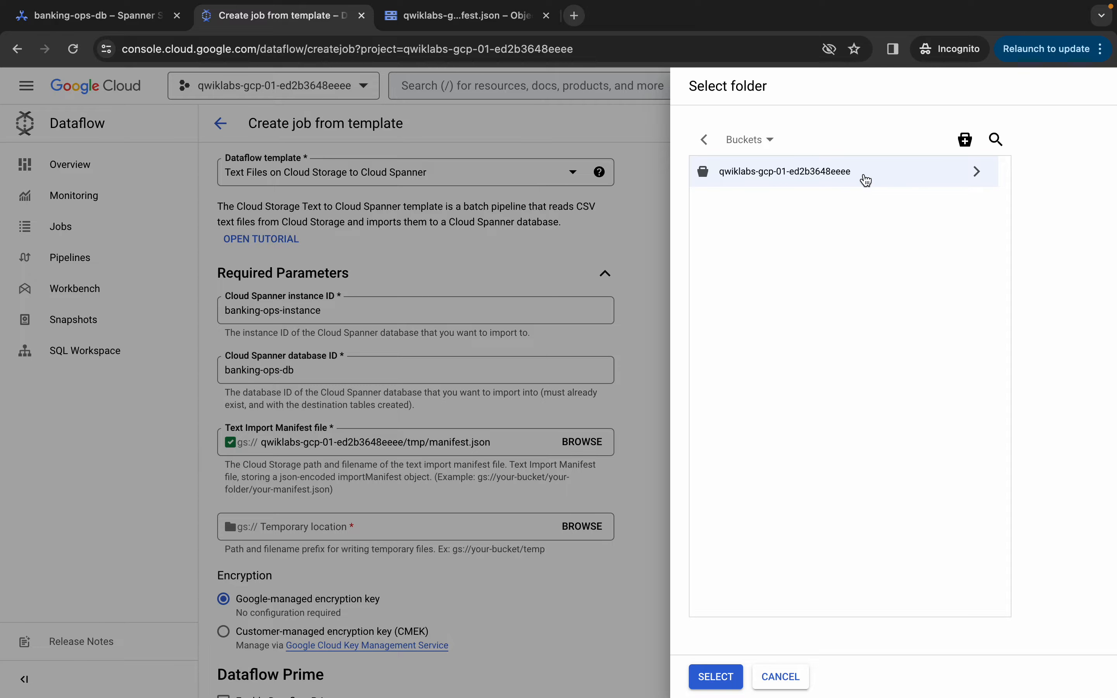
left_click(969, 174)
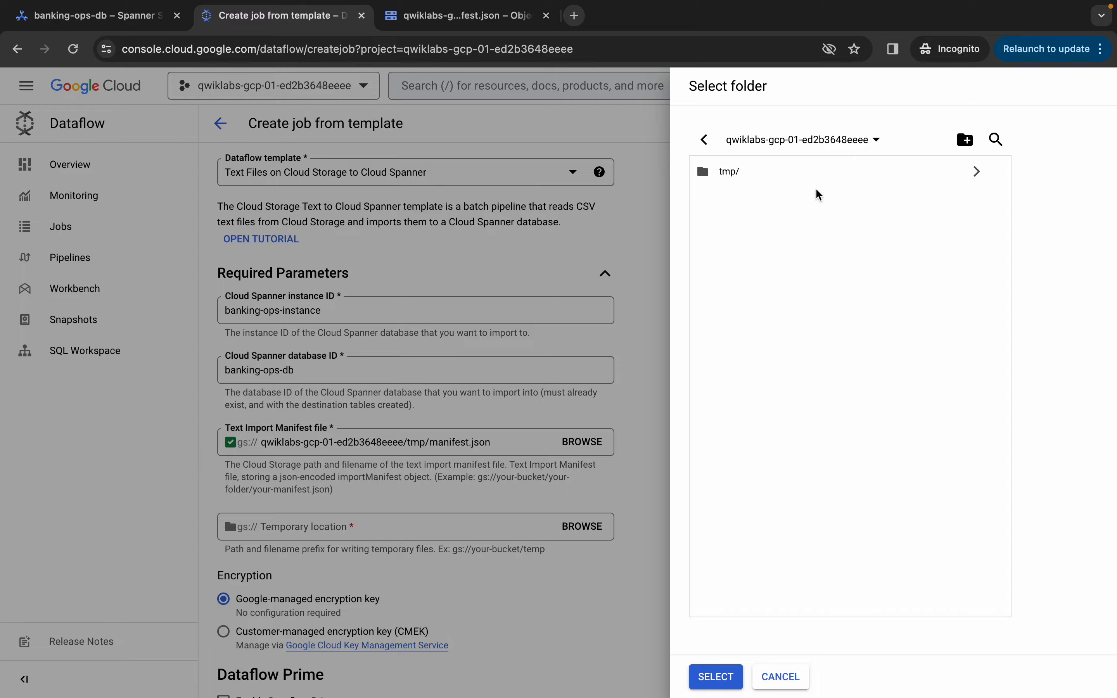
left_click(943, 177)
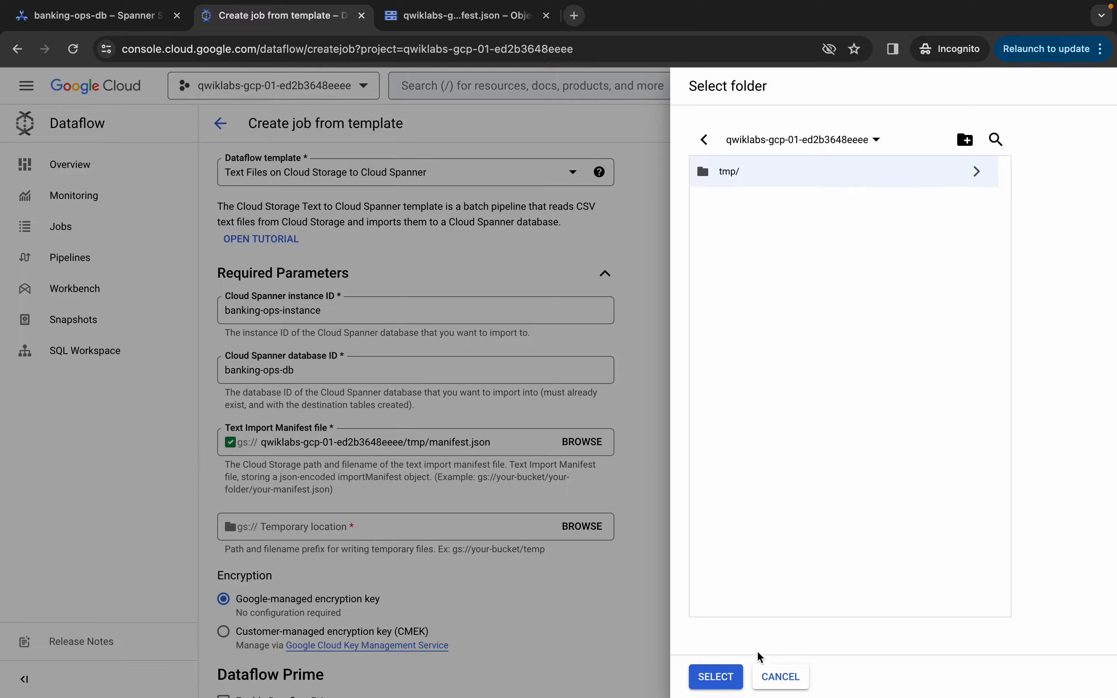
left_click(717, 682)
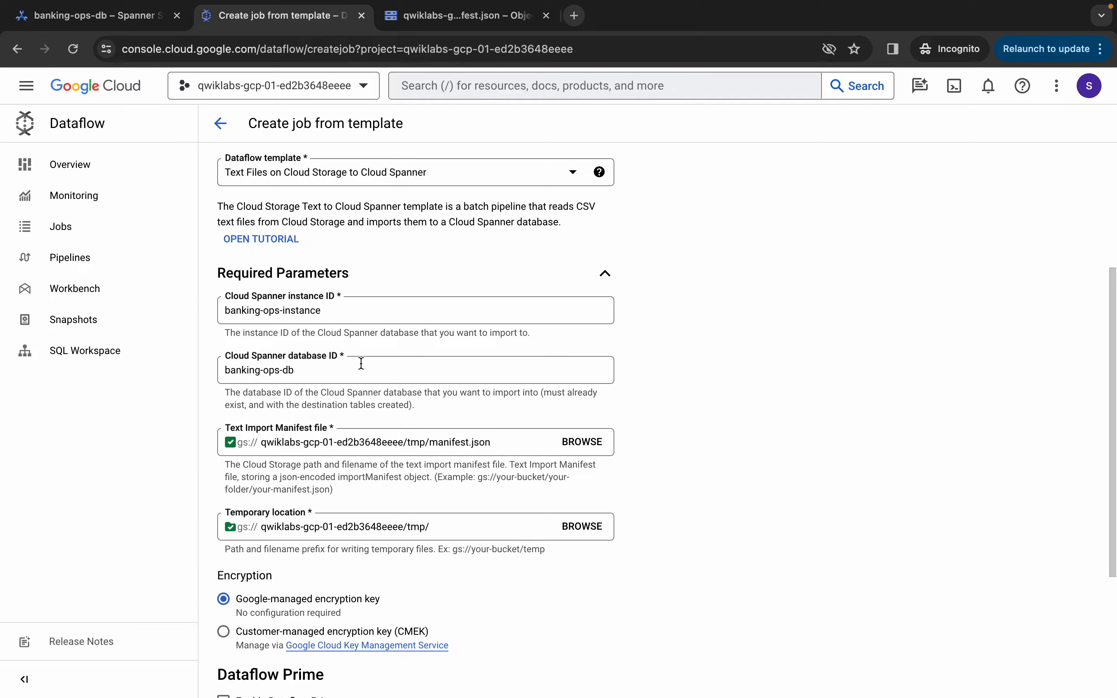
scroll(361, 363, "up", 3)
scroll(361, 364, "down", 4)
scroll(361, 363, "down", 3)
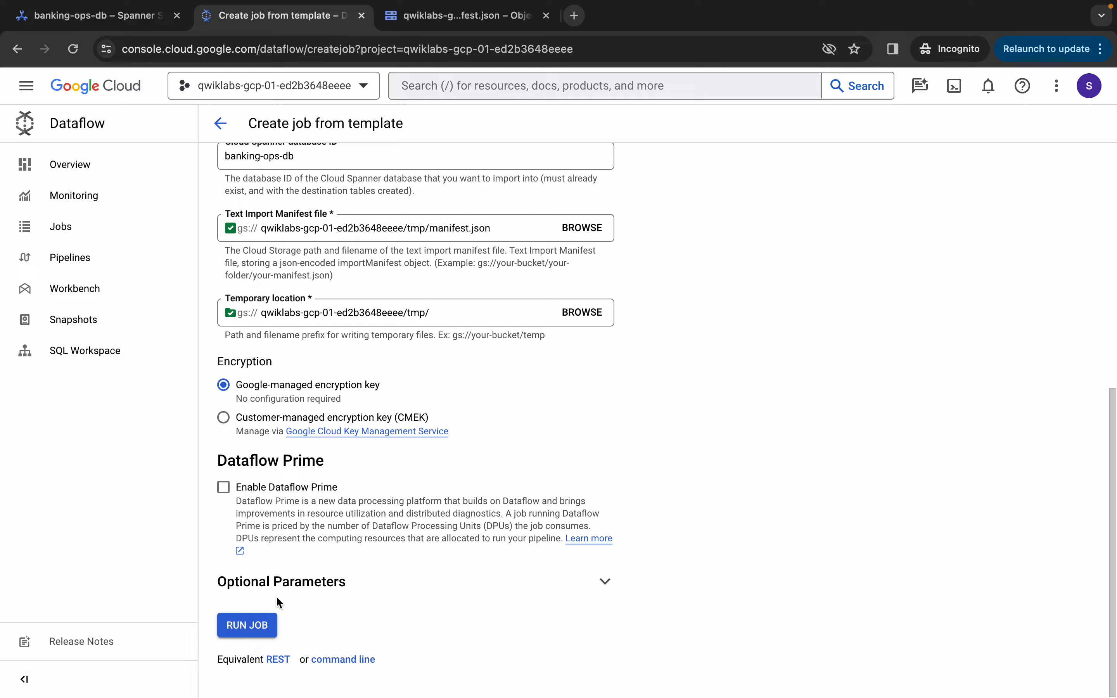
Replace the default worker machine type with E2 series e2-standard-2 under Optional Parameters
left_click(598, 582)
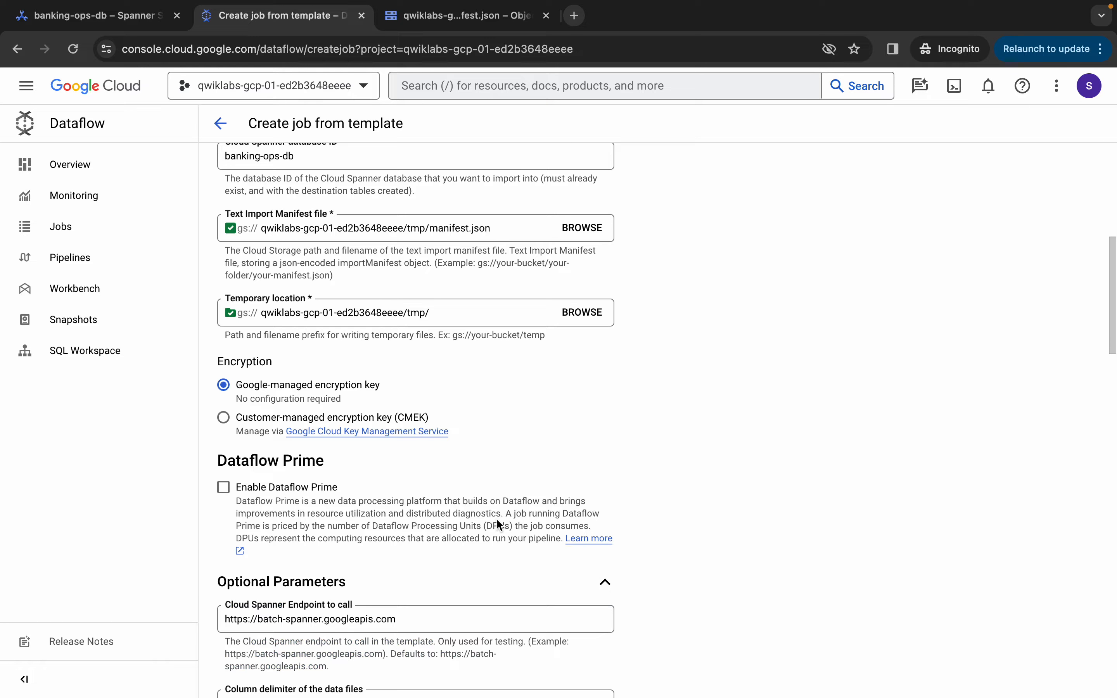
scroll(497, 519, "down", 8)
scroll(497, 519, "down", 10)
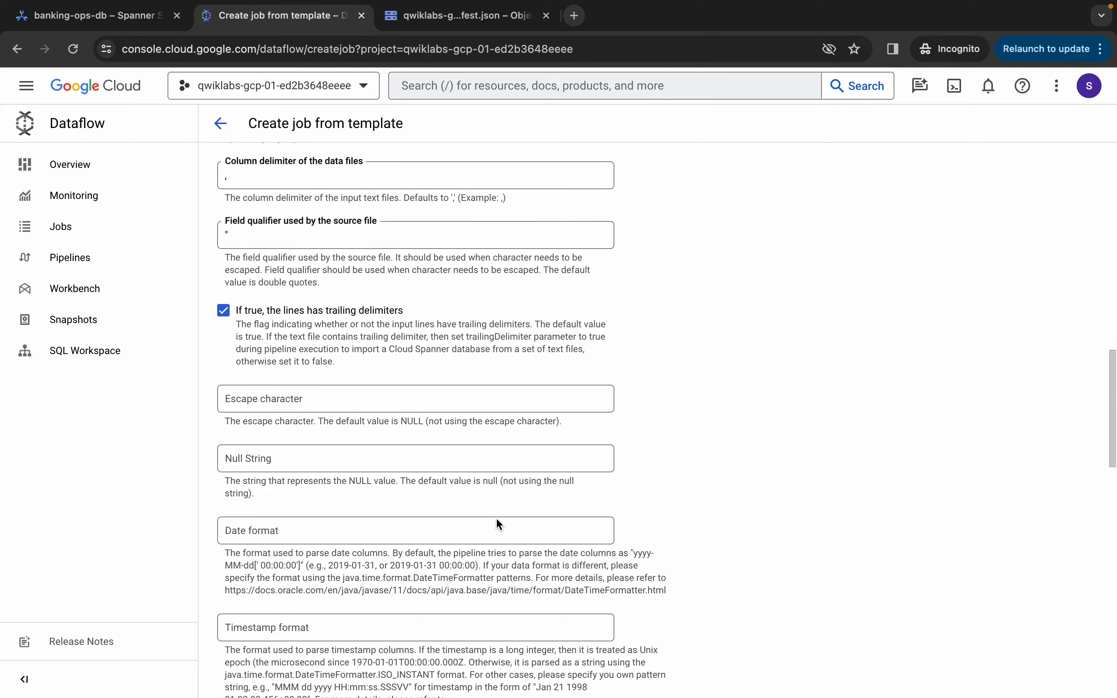
scroll(498, 524, "down", 8)
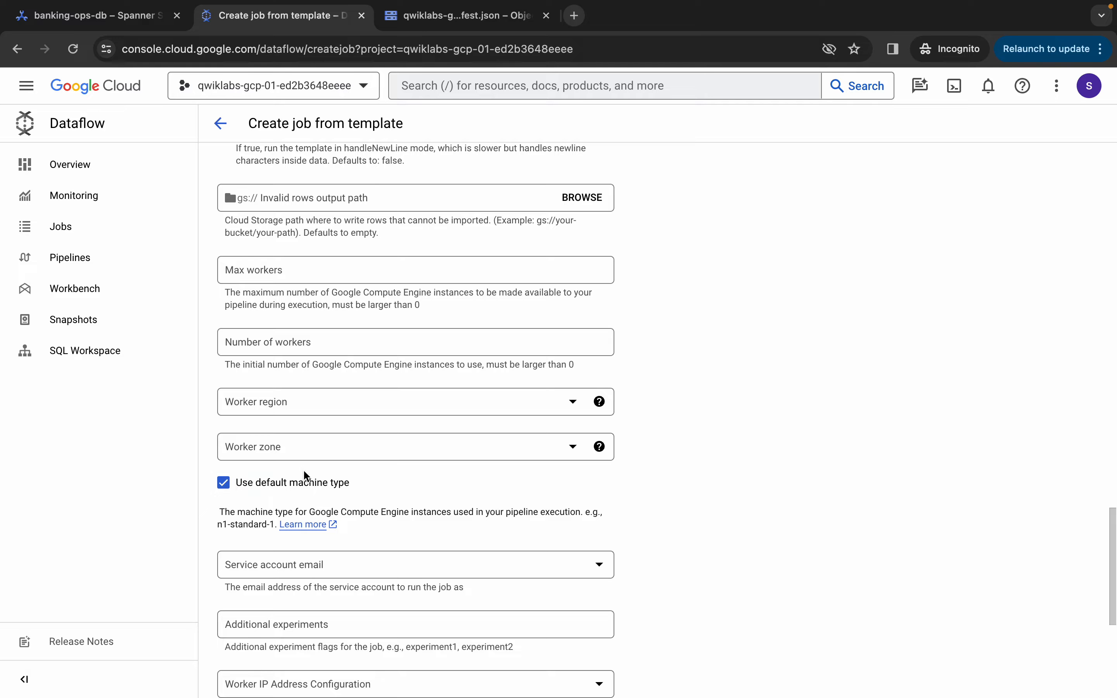
left_click(223, 482)
scroll(379, 466, "down", 3)
left_click(373, 482)
scroll(364, 589, "up", 3)
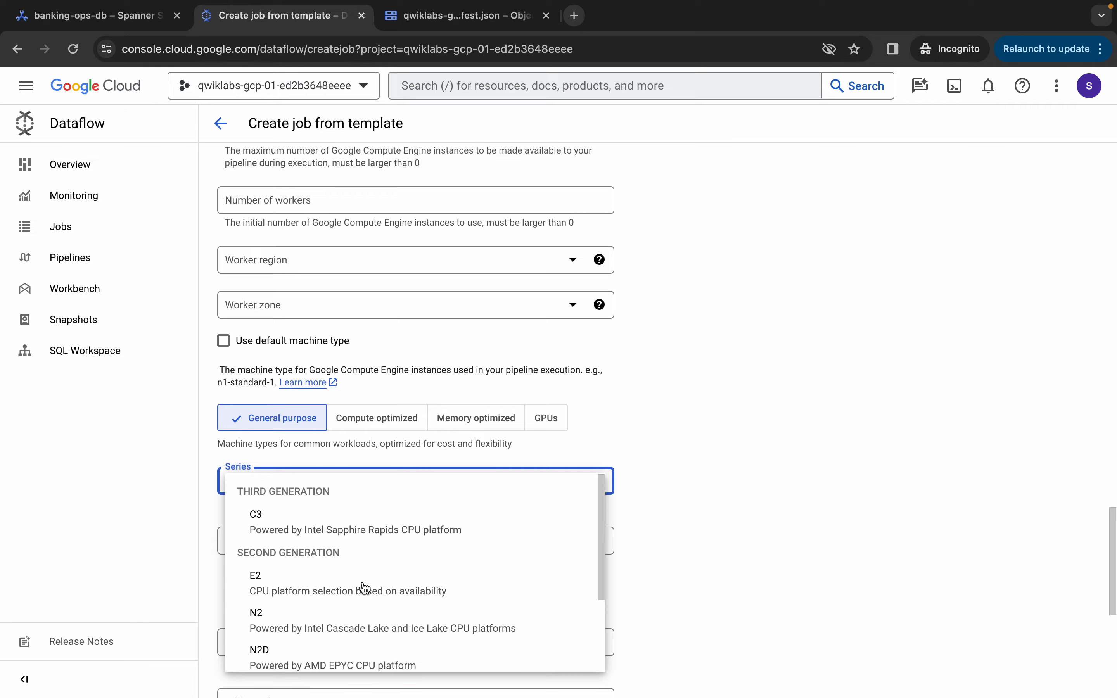
left_click(350, 589)
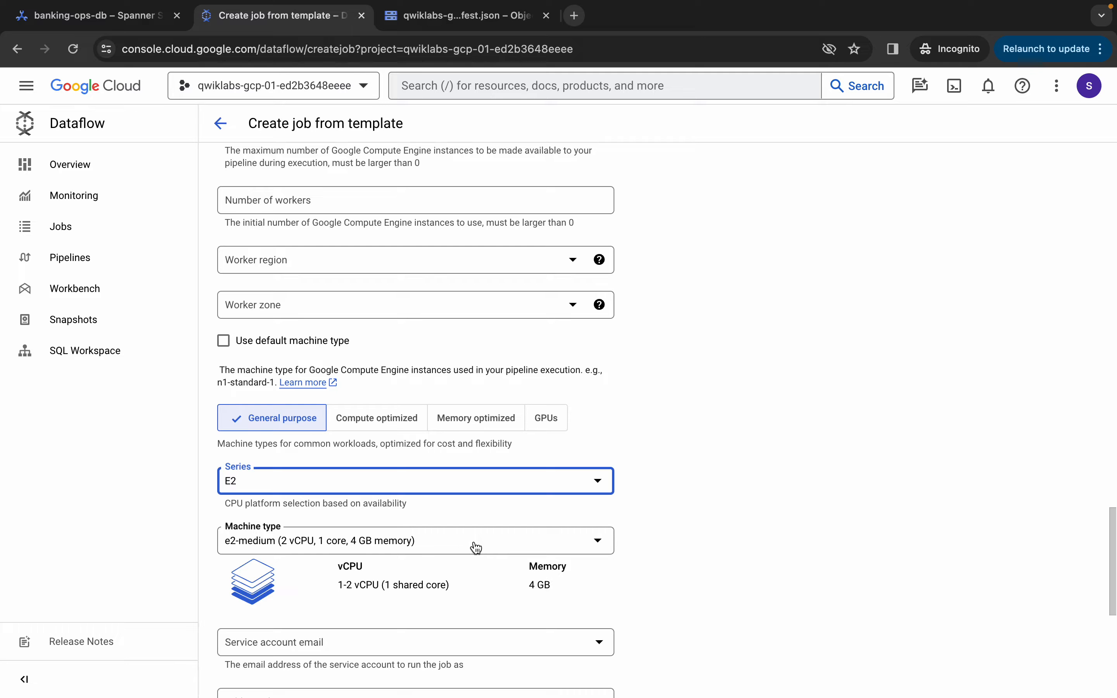
scroll(476, 548, "down", 3)
left_click(508, 415)
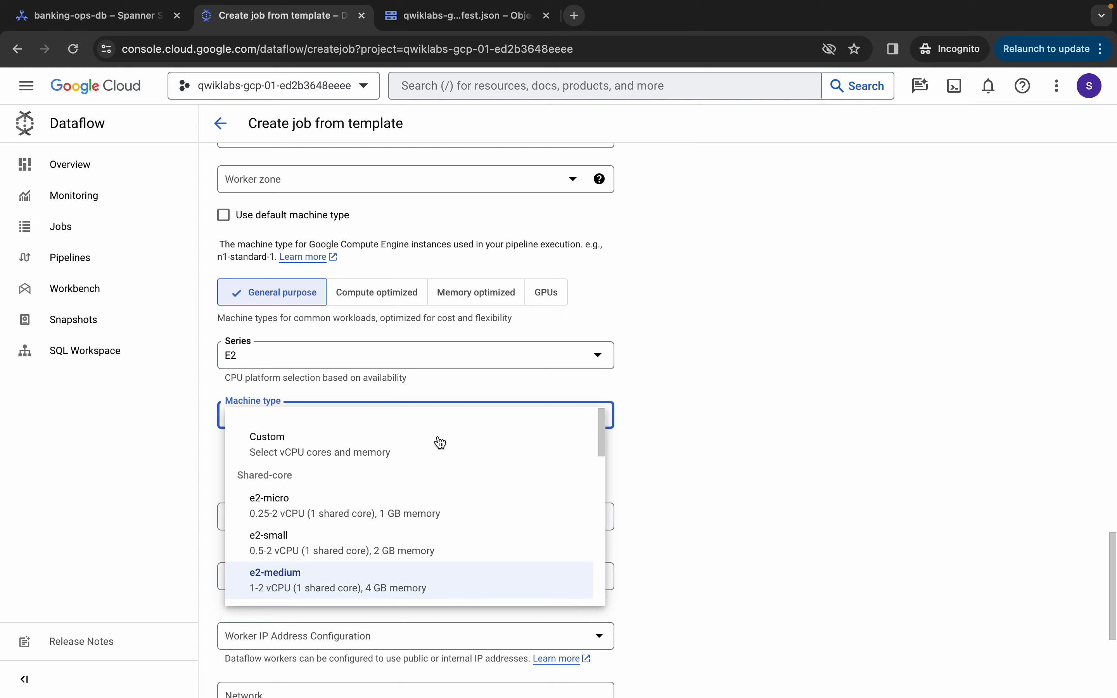
scroll(446, 514, "down", 1)
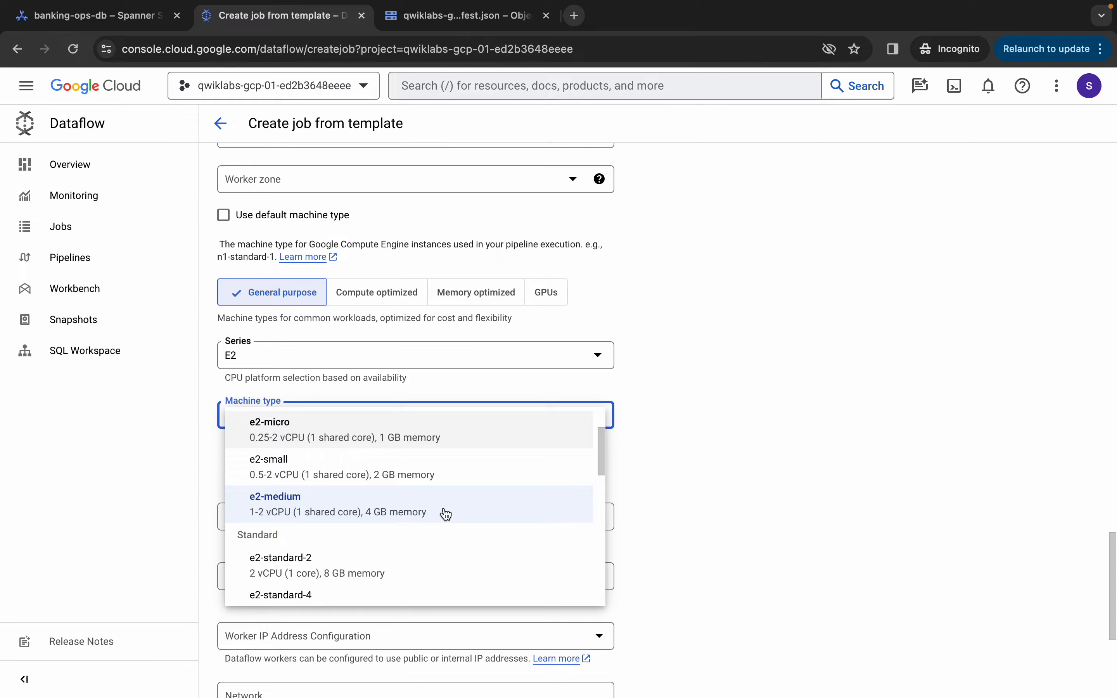
scroll(446, 514, "down", 2)
scroll(446, 514, "up", 1)
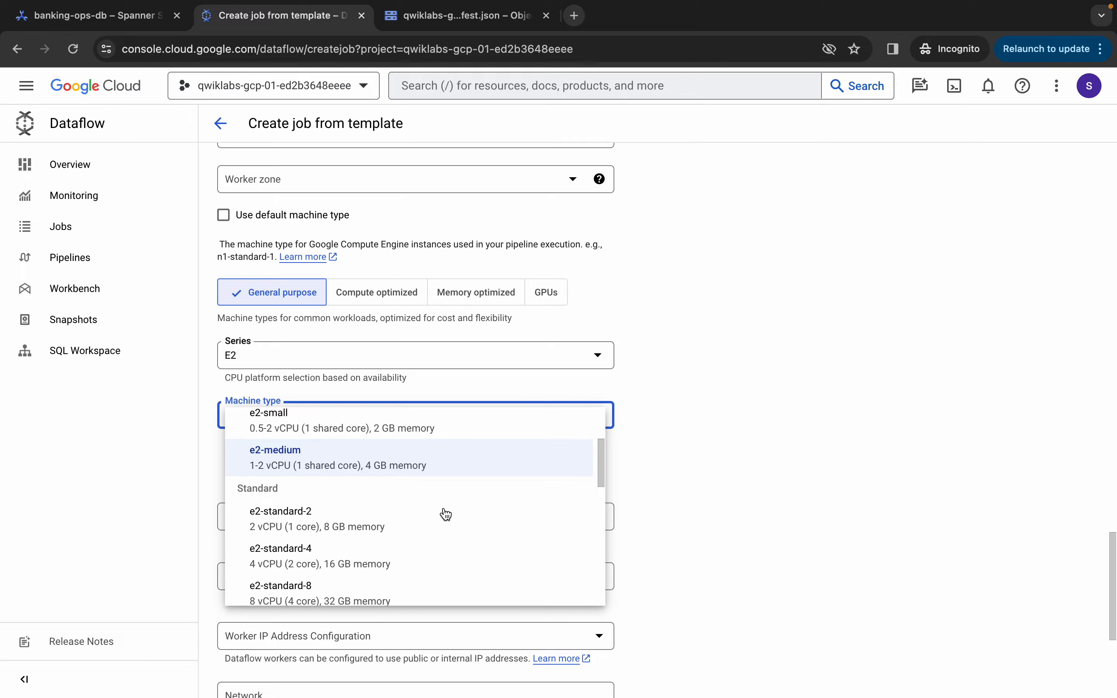
scroll(446, 514, "up", 1)
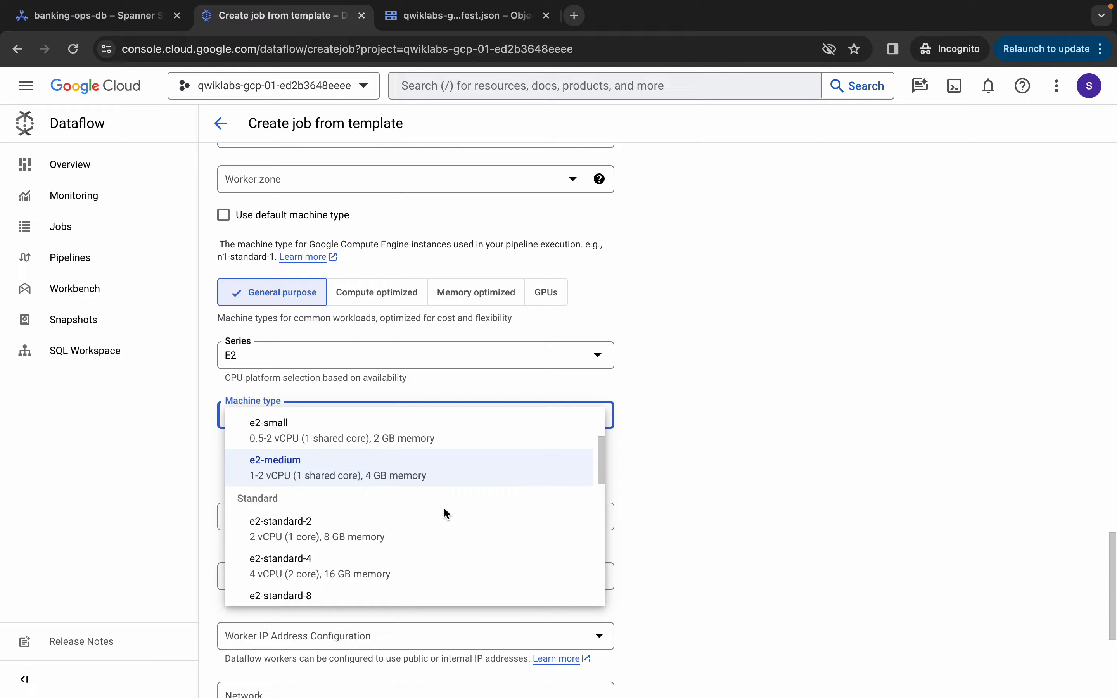
left_click(357, 532)
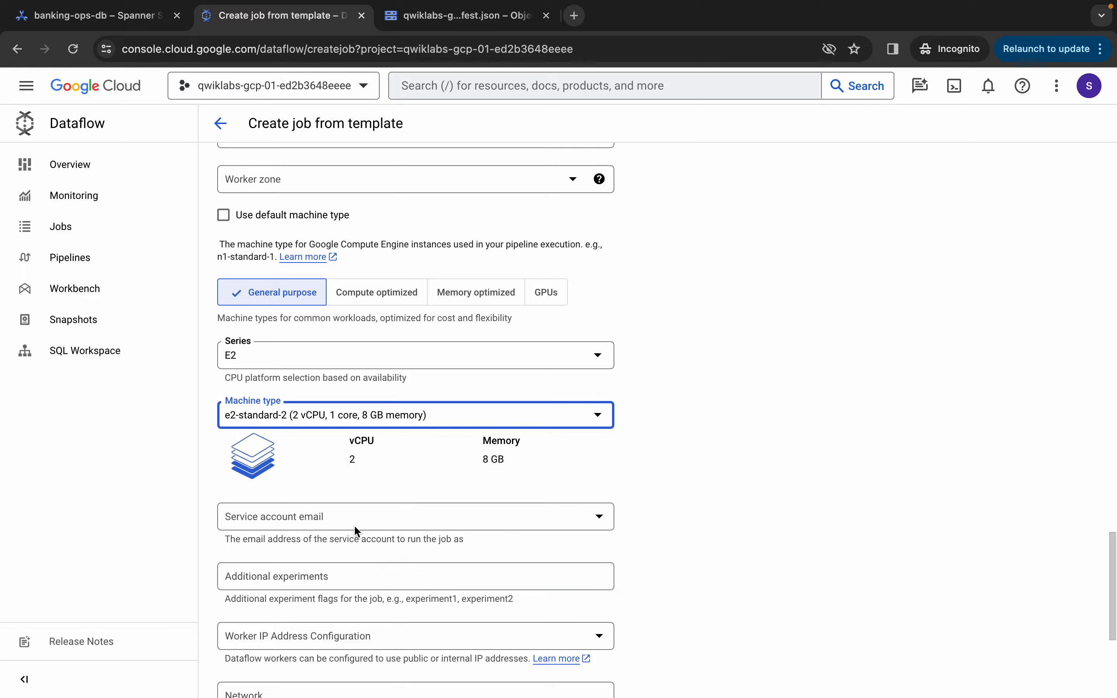
Run the Spanner text import job
scroll(427, 472, "up", 1)
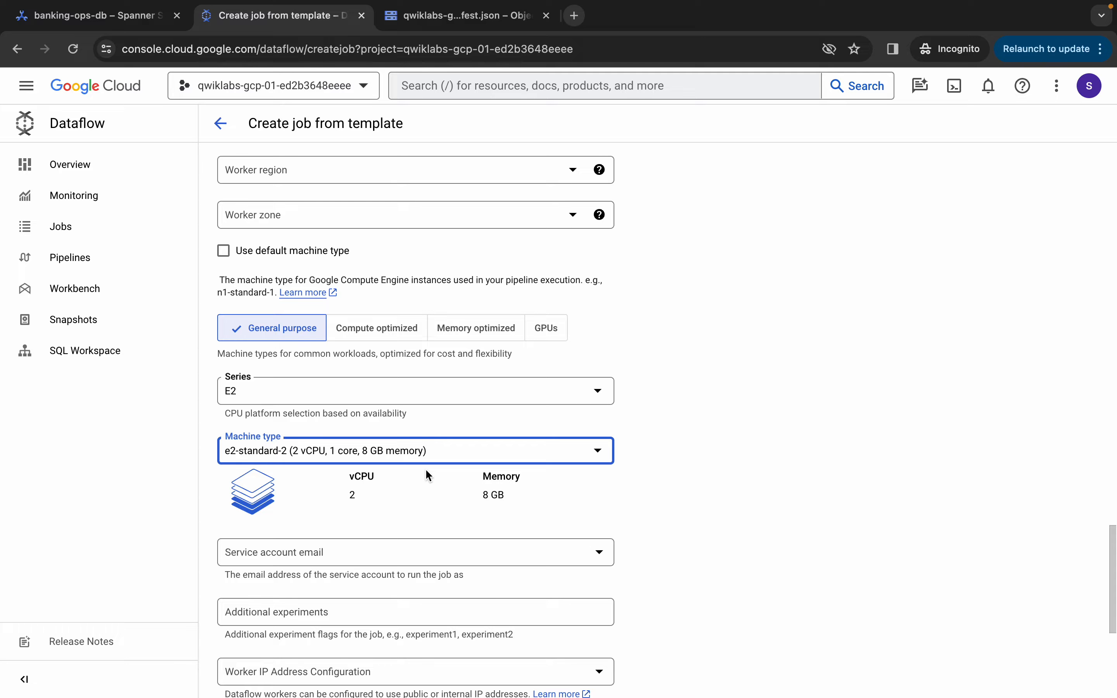
scroll(461, 531, "down", 3)
scroll(462, 532, "down", 4)
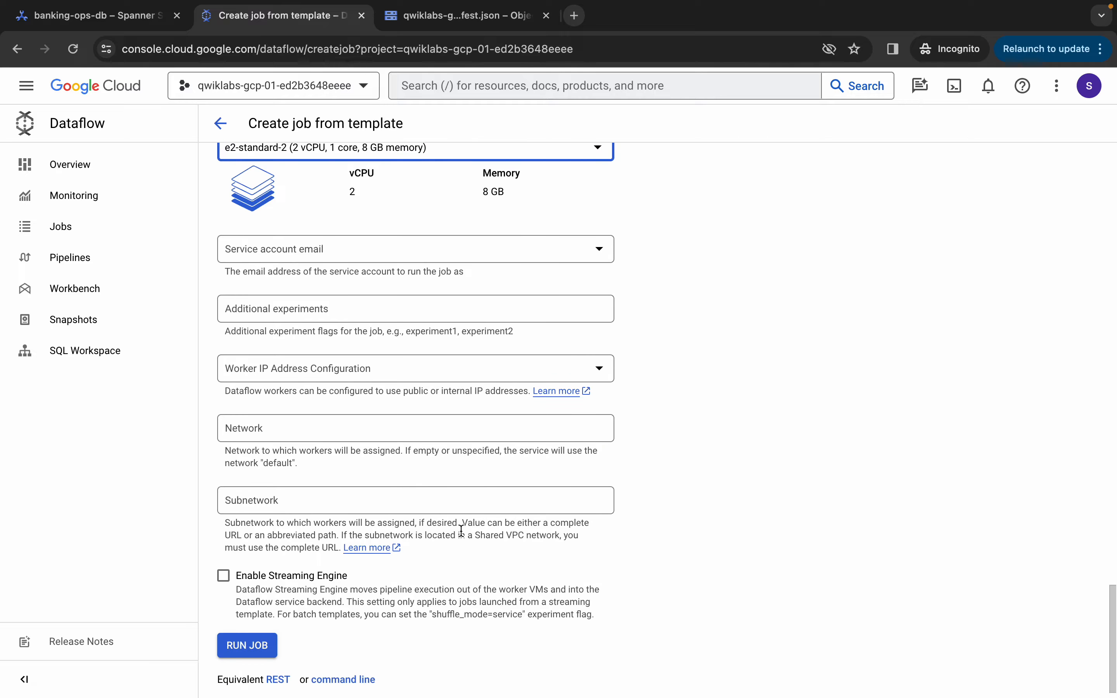
left_click(255, 633)
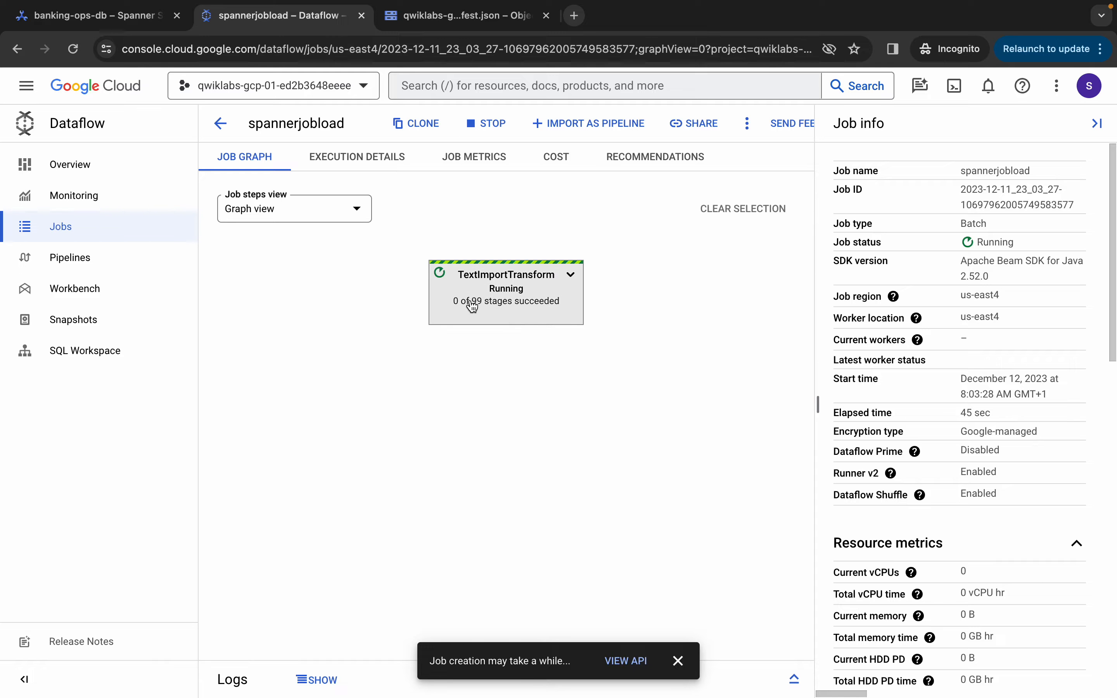
Open the spannerjobload TextImportTransform step info, confirming 99 of 99 stages succeeded
left_click(521, 310)
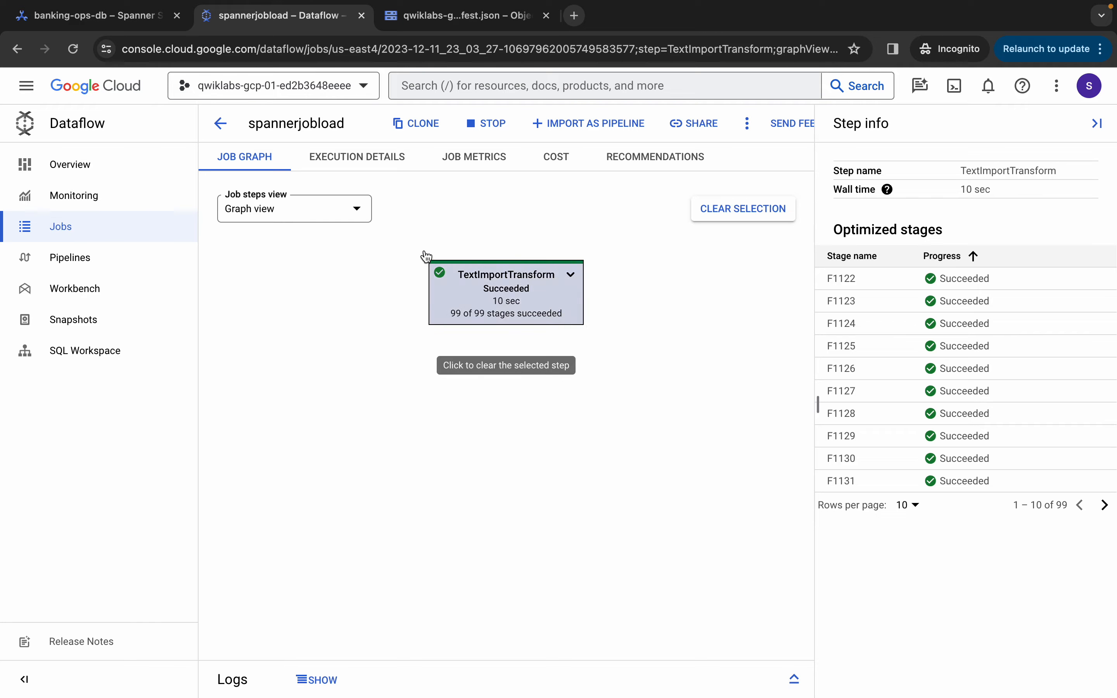
In Spanner Studio, enlarge Editor 2 and clear the old Product query
left_click(83, 19)
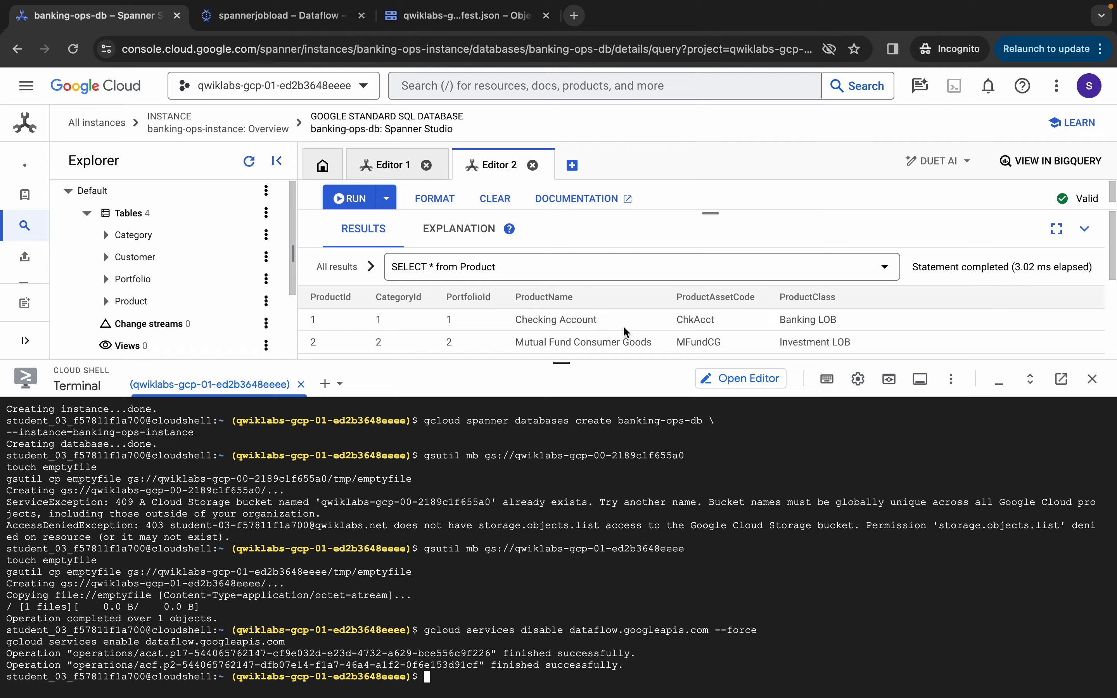
left_click_drag(562, 358, 616, 487)
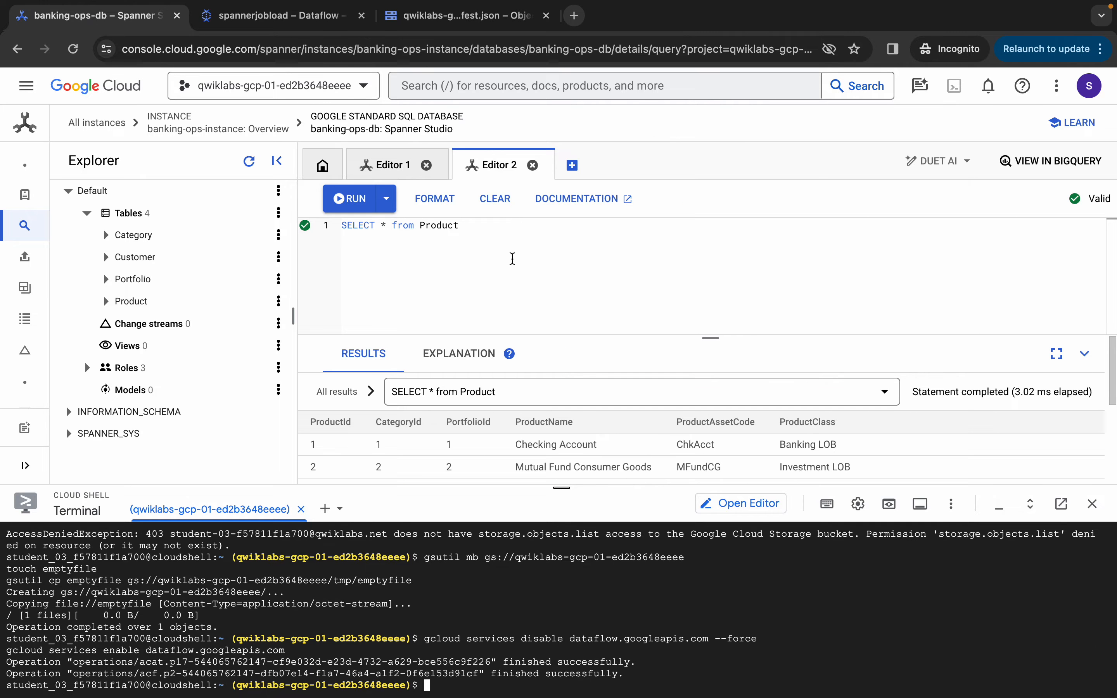
key("ctrl+a")
key("BackSpace")
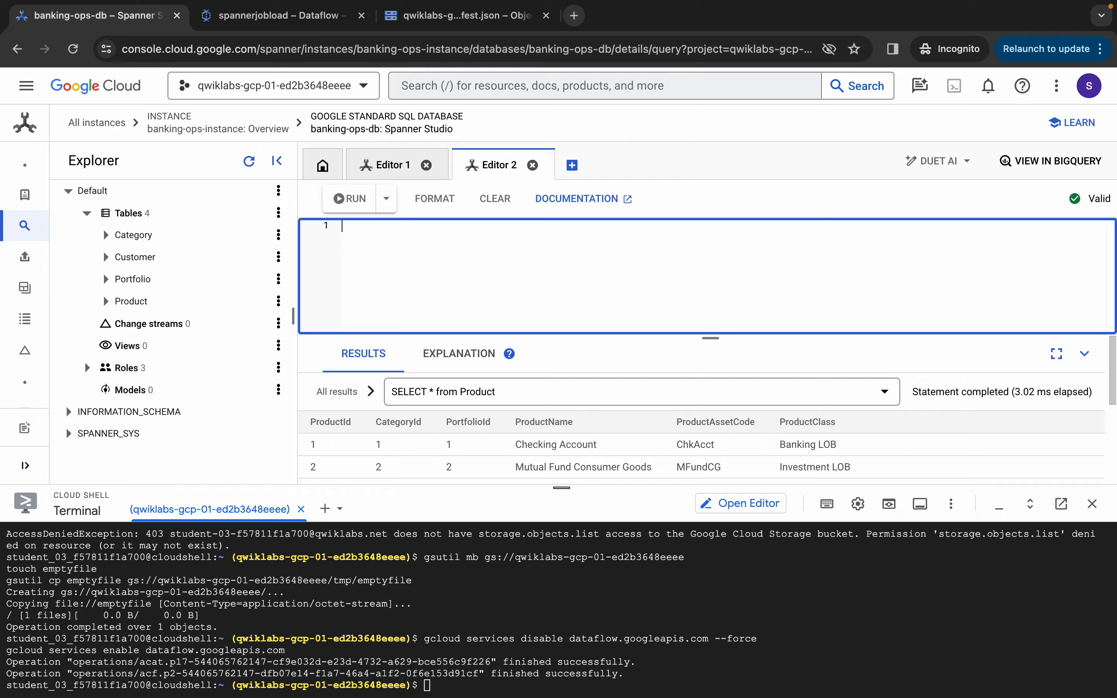
Run SELECT count(CustomerId) count_of_customers FROM Customer, which returns 500
type("Select ")
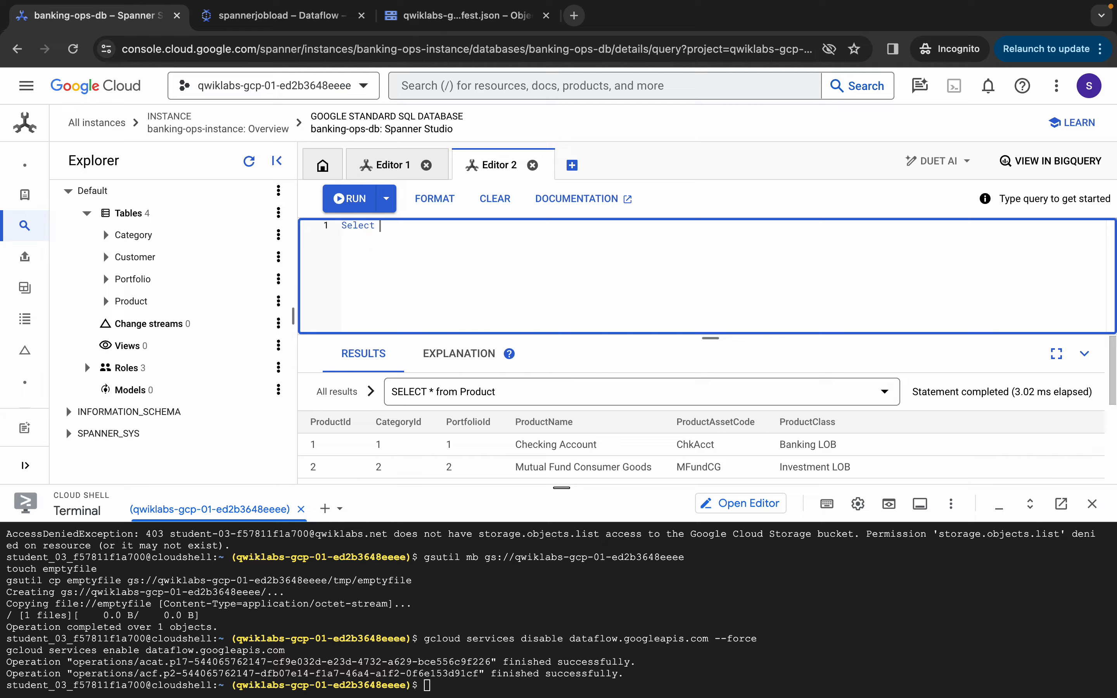
type("count(")
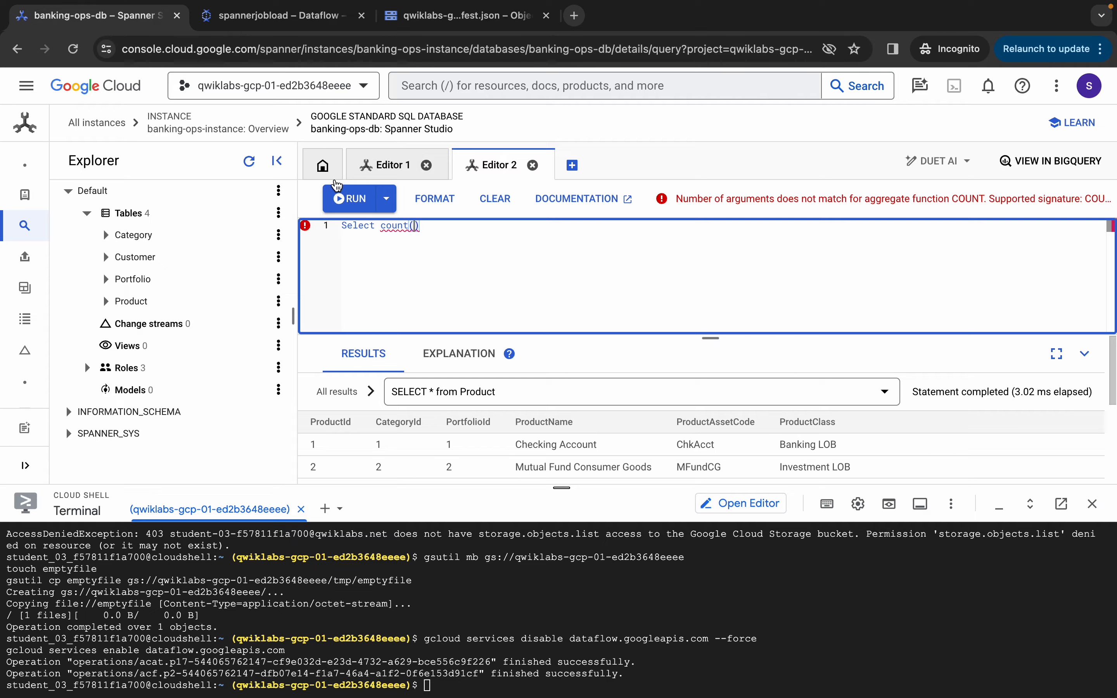
key("ctrl+Left")
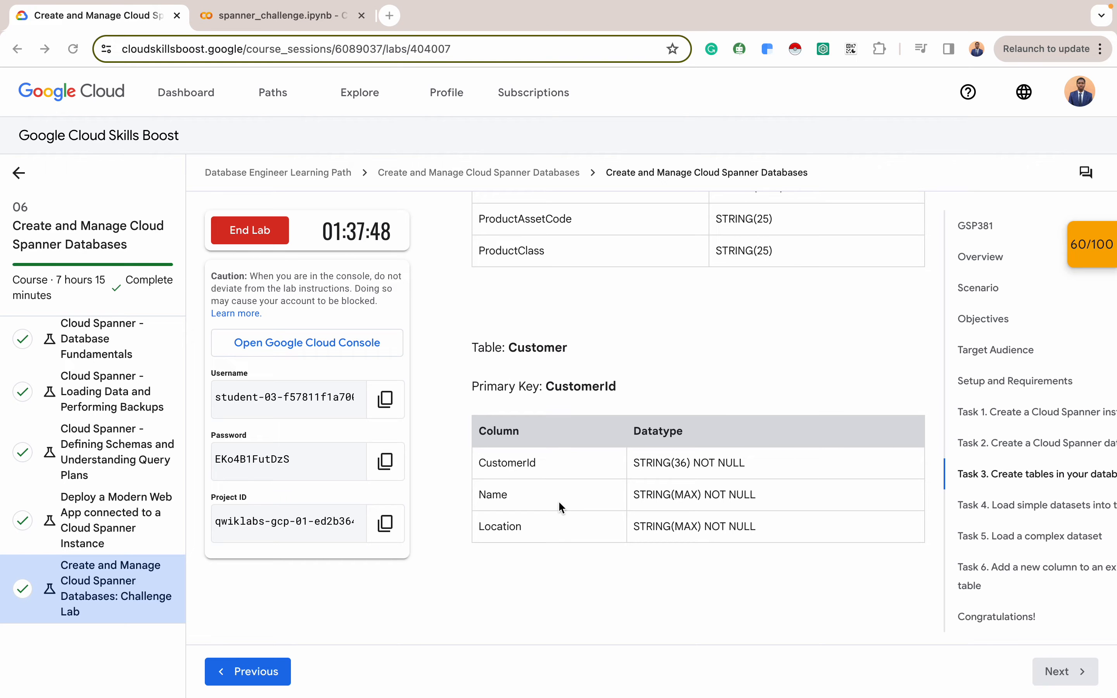
double_click(510, 463)
key("super+c")
key("ctrl+Right")
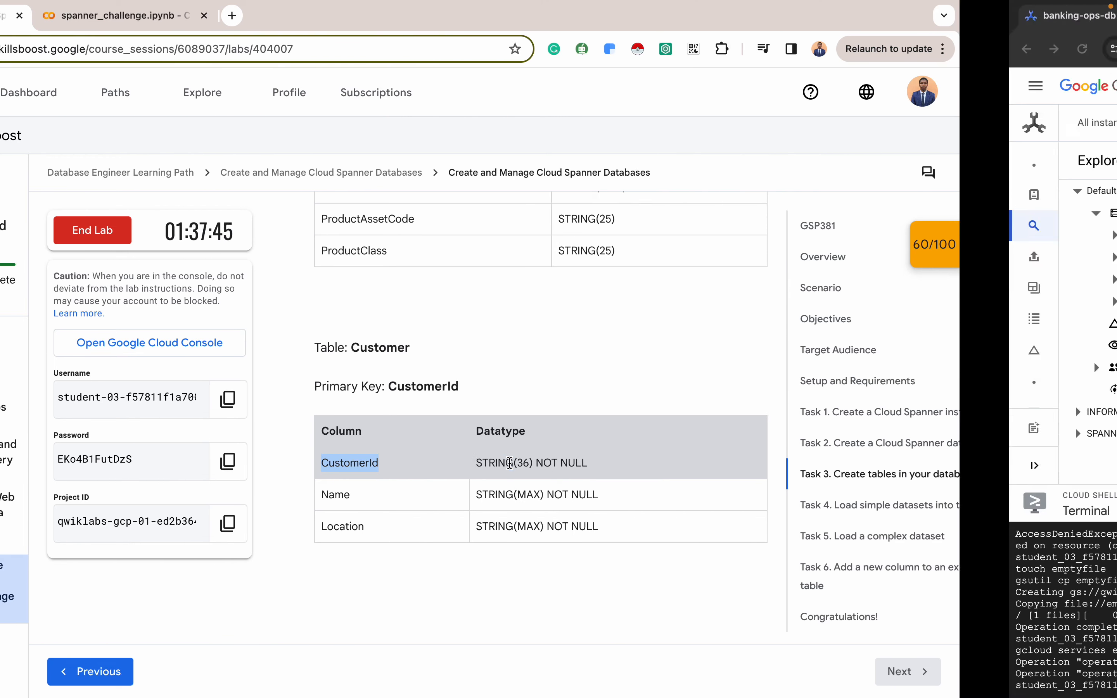
key("super+v")
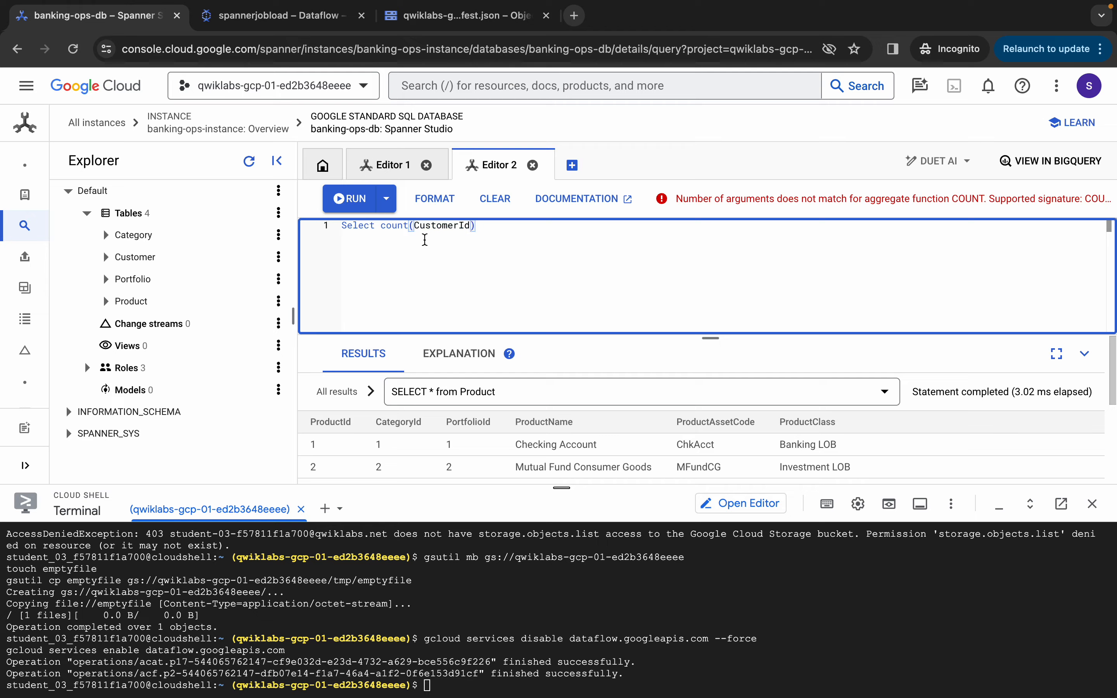
type("count")
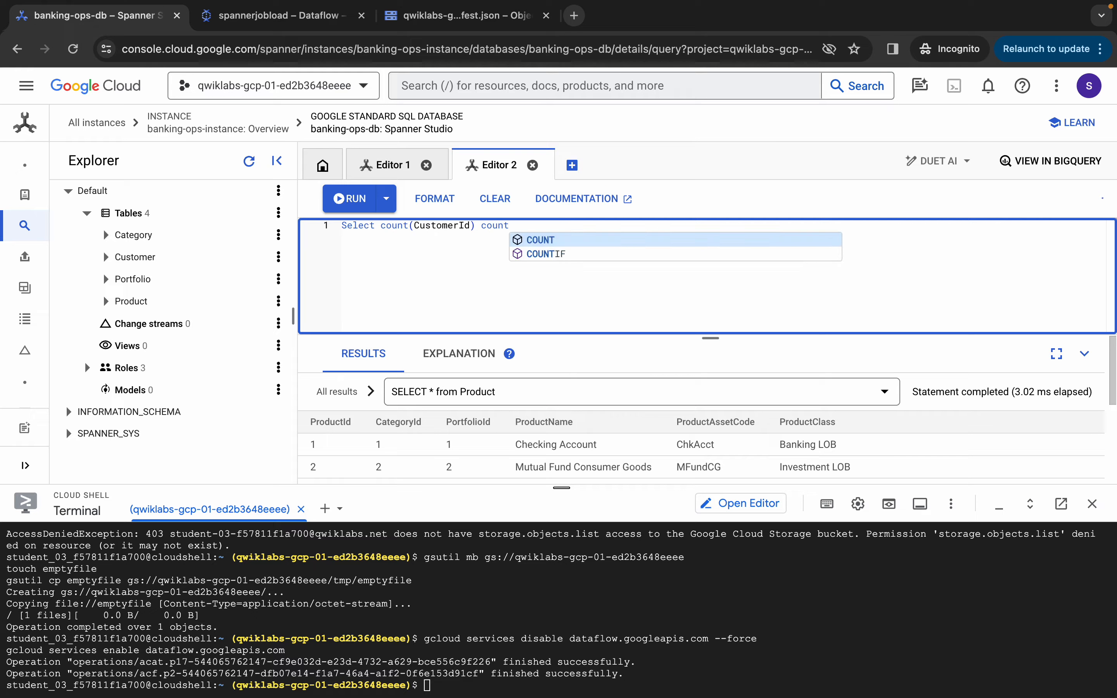
type("_of_custome")
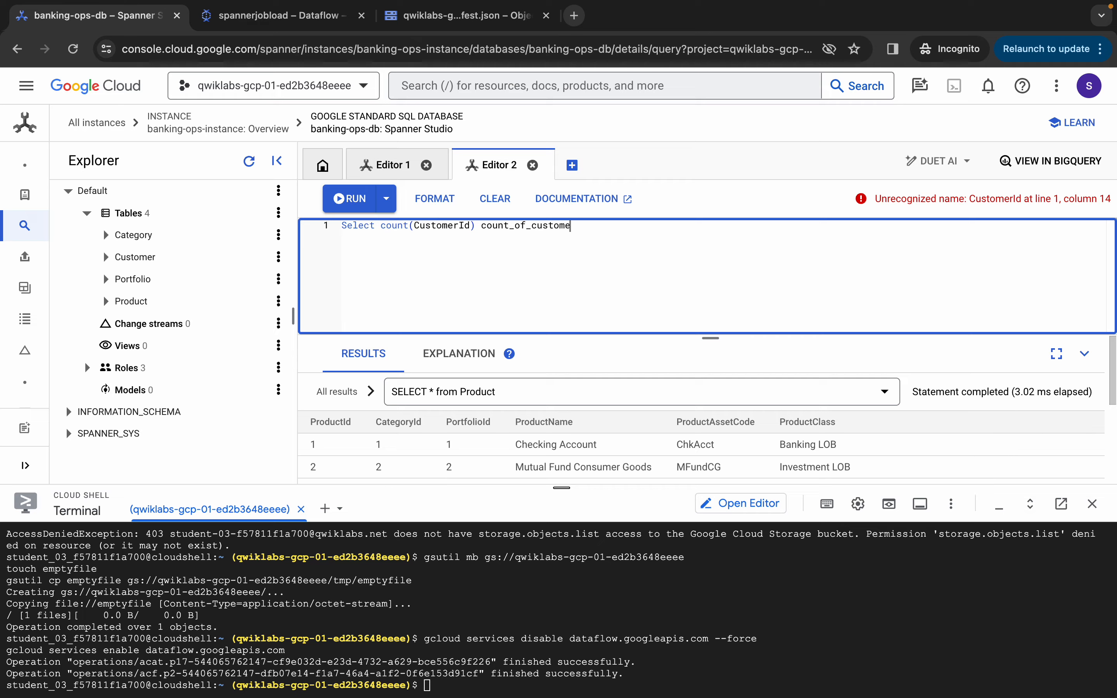
type("rs from cus")
key("Return")
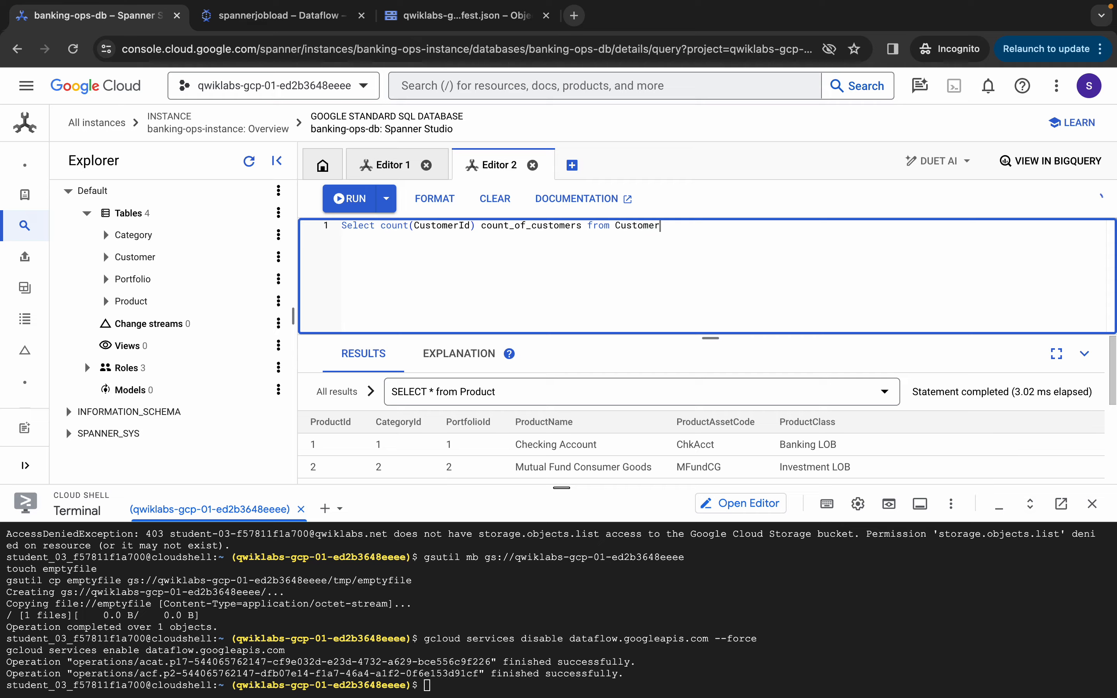
left_click(359, 213)
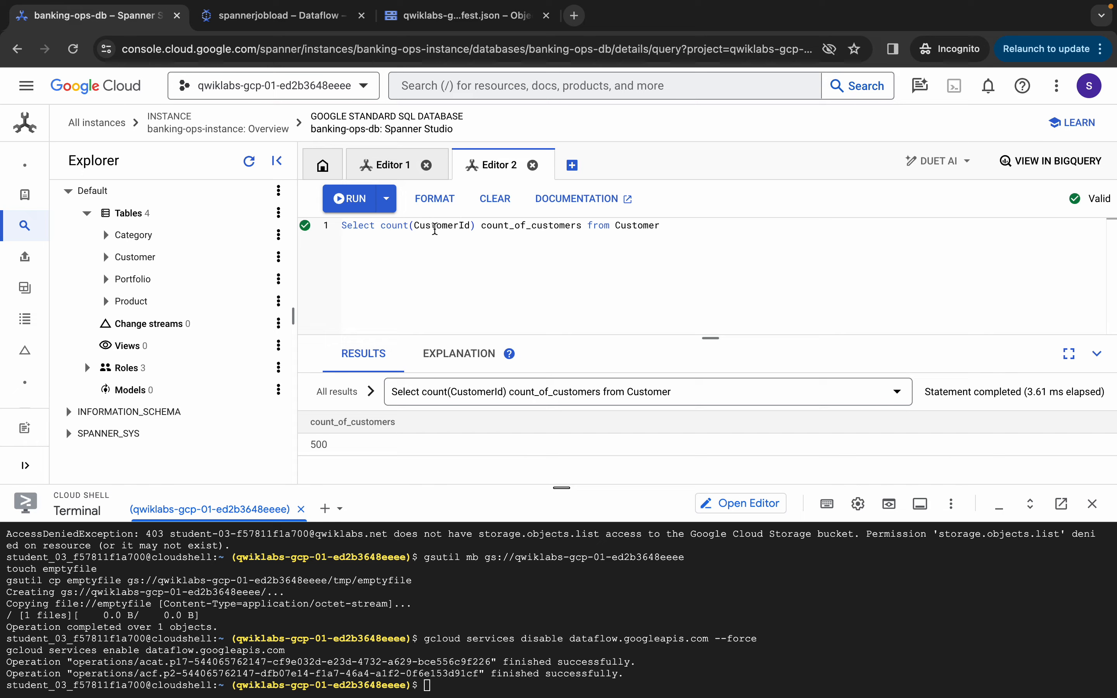
Change the query to Select * from Customer
left_click_drag(379, 226, 582, 226)
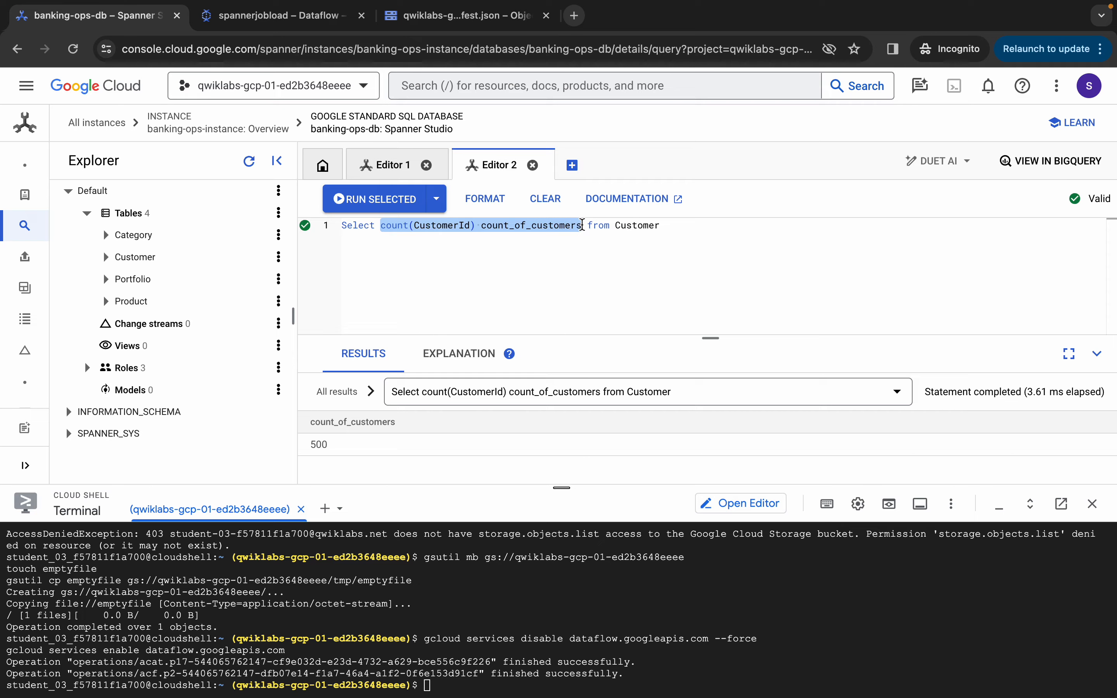
key("BackSpace")
type("*")
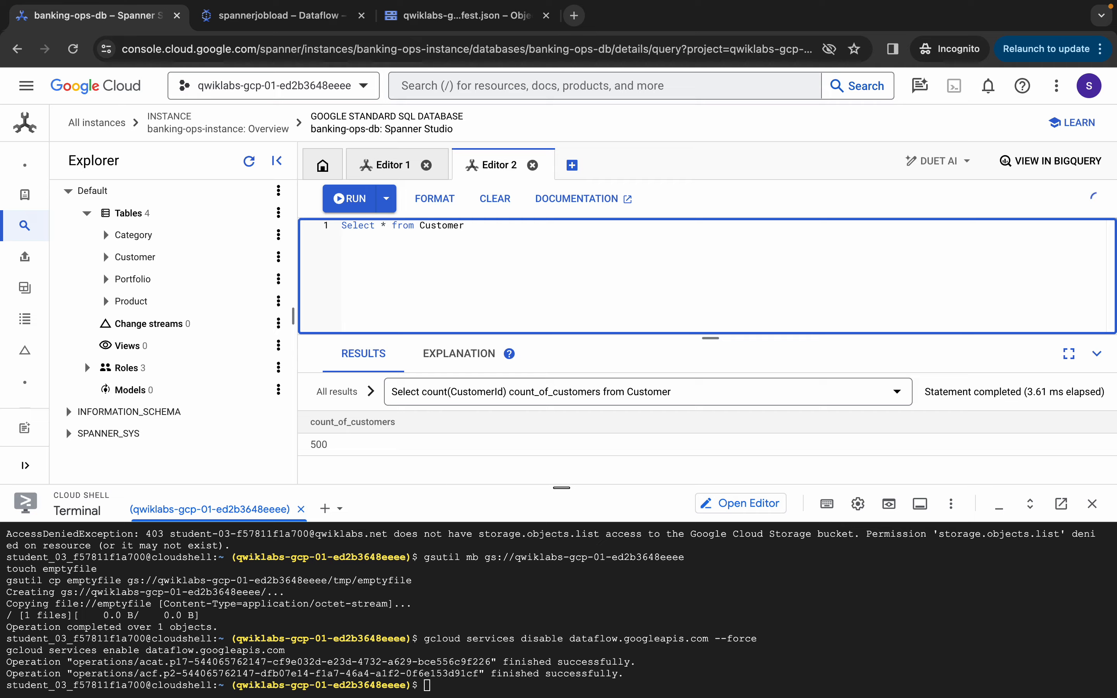
Run Select * from Customer and browse the CustomerId, Name, Location rows (1–30 of 500)
left_click(354, 204)
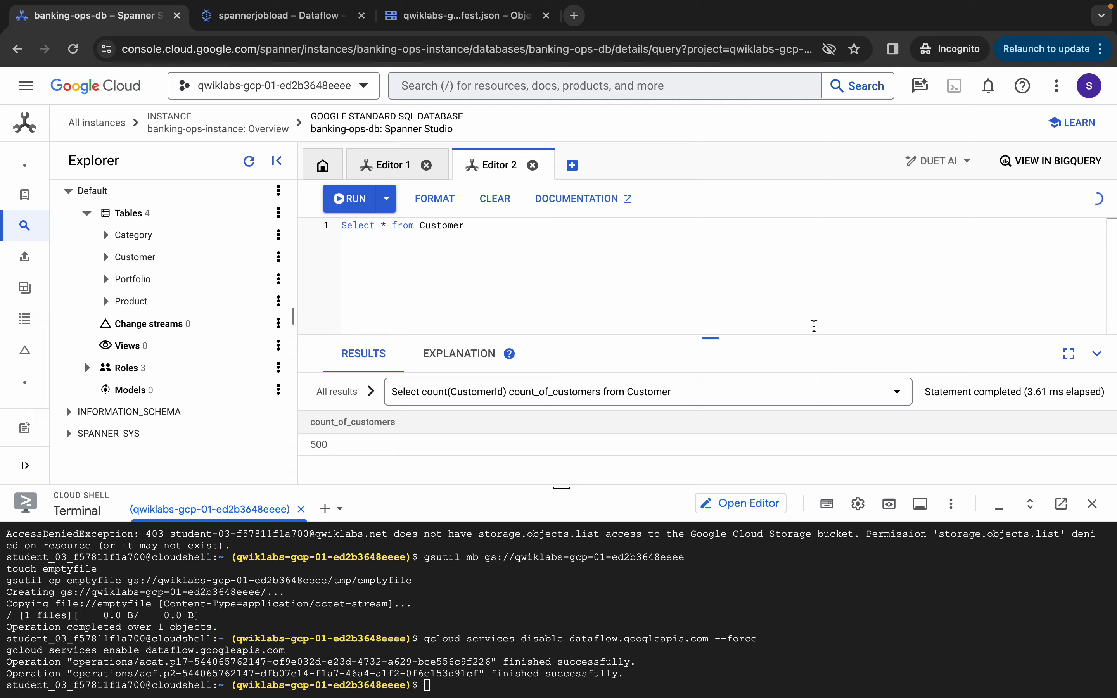
left_click_drag(711, 337, 712, 184)
left_click_drag(562, 487, 606, 584)
scroll(607, 499, "down", 10)
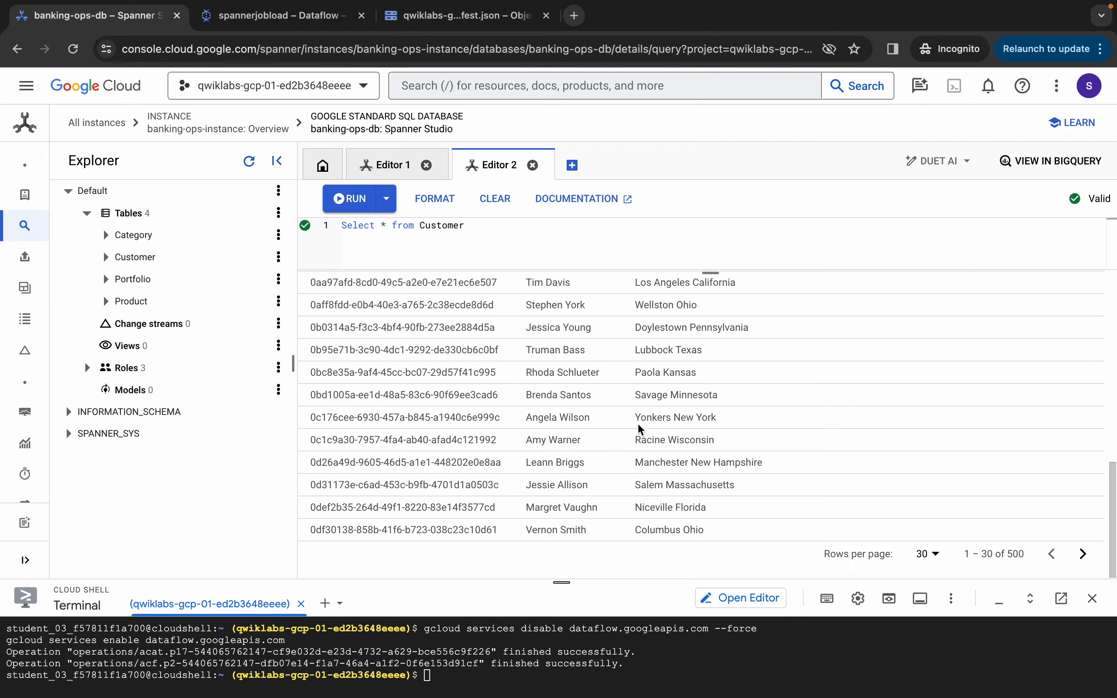
scroll(641, 428, "up", 10)
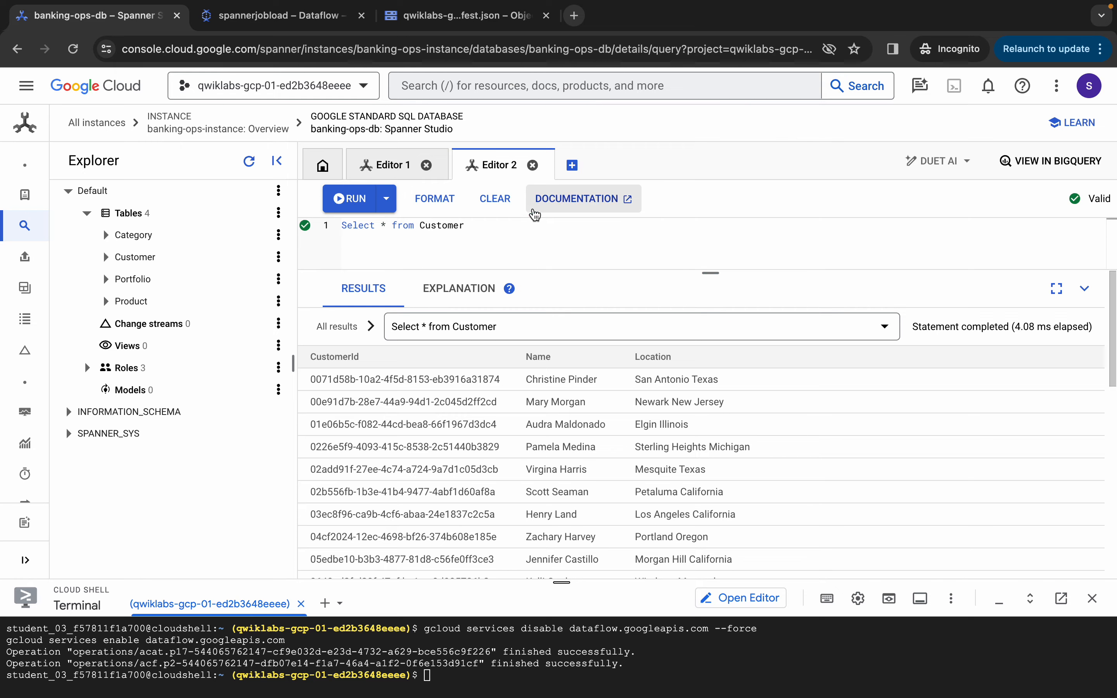
Check progress on Task 5 to reach 80/100, then scroll down to Task 6
key("ctrl+Left")
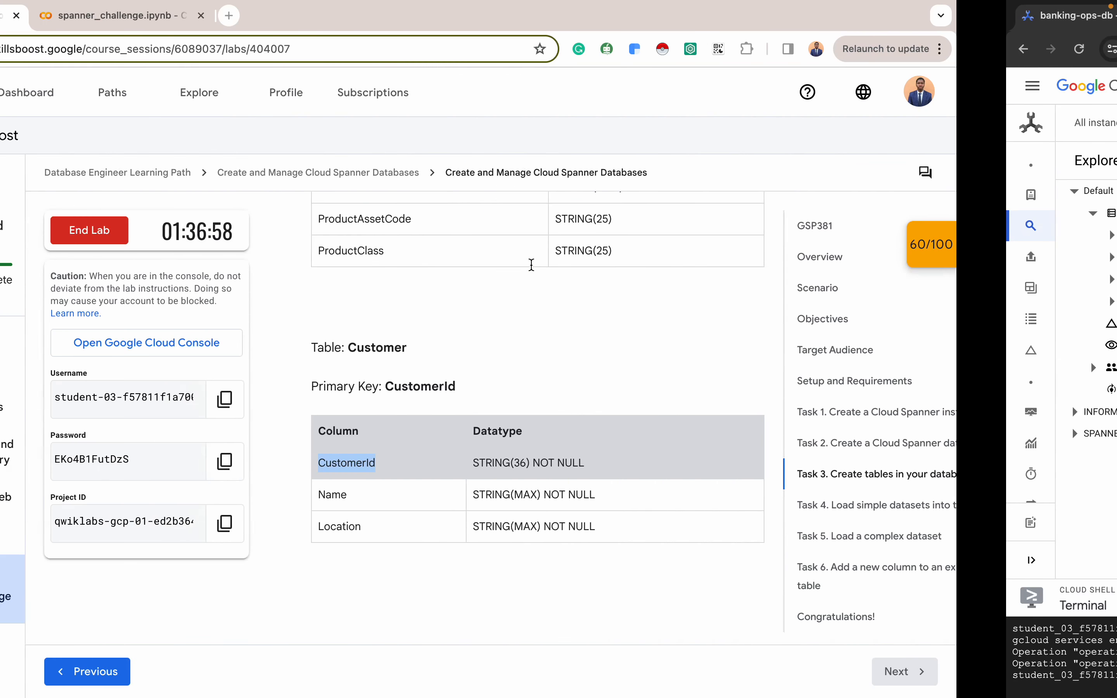
scroll(595, 377, "down", 4)
scroll(594, 371, "down", 5)
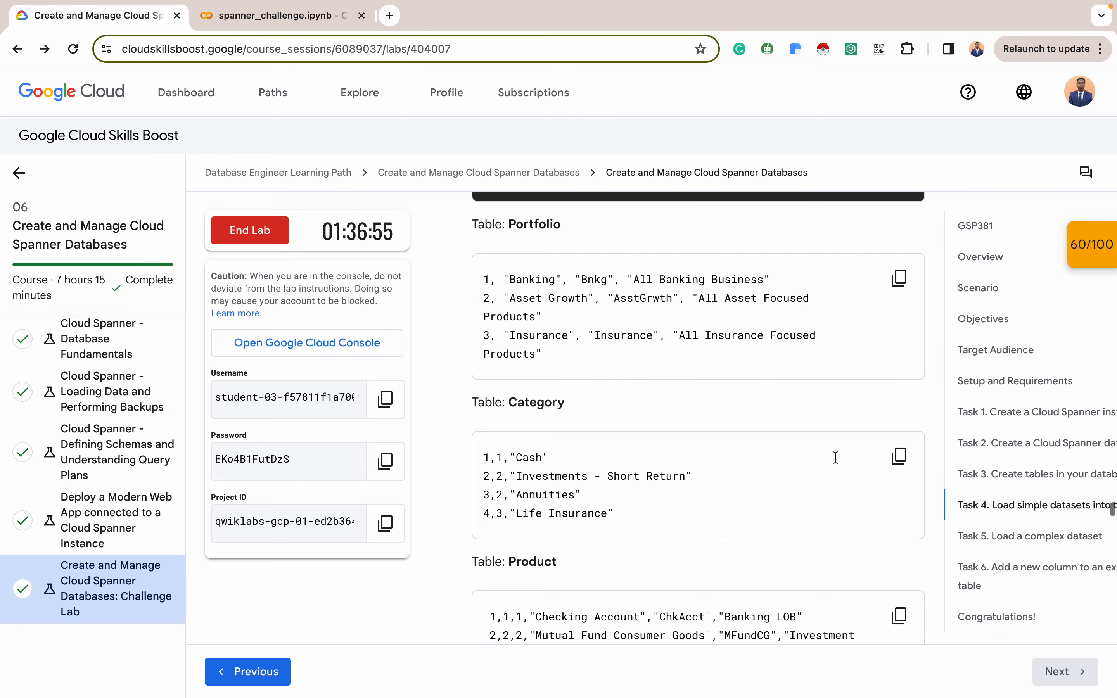
left_click(1003, 537)
scroll(636, 511, "down", 10)
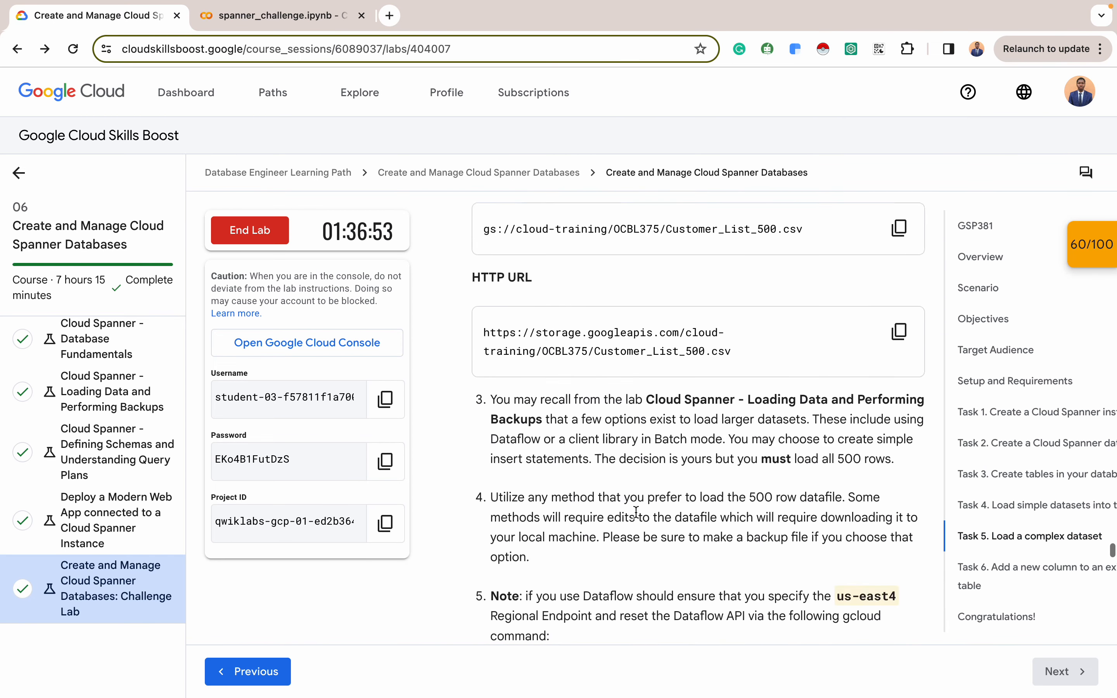
scroll(635, 510, "down", 3)
left_click(597, 371)
scroll(614, 368, "down", 1)
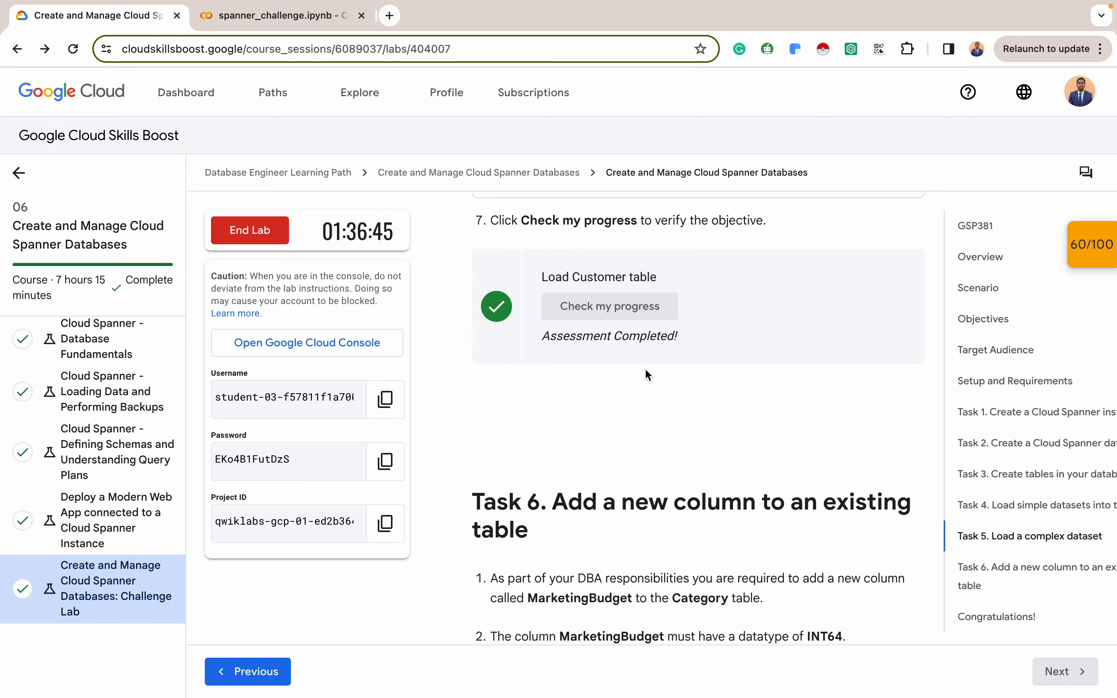
scroll(599, 399, "down", 5)
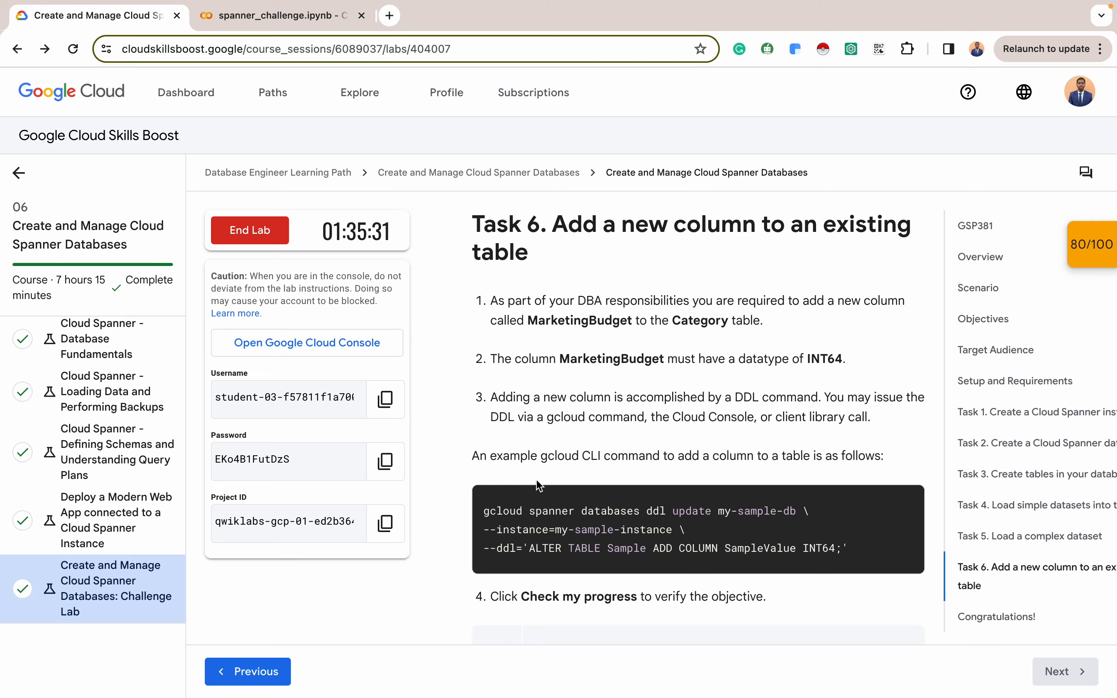
Copy the notebook's gcloud spanner ddl update command adding MarketingBudget INT64 to Category
left_click(263, 14)
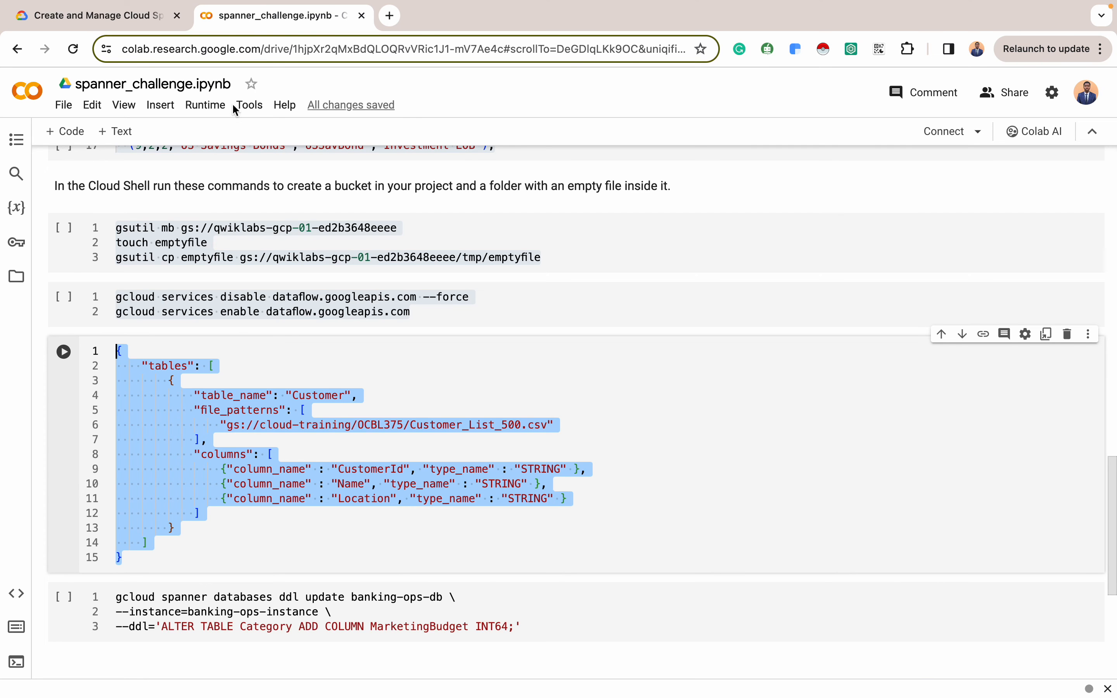
scroll(378, 458, "down", 2)
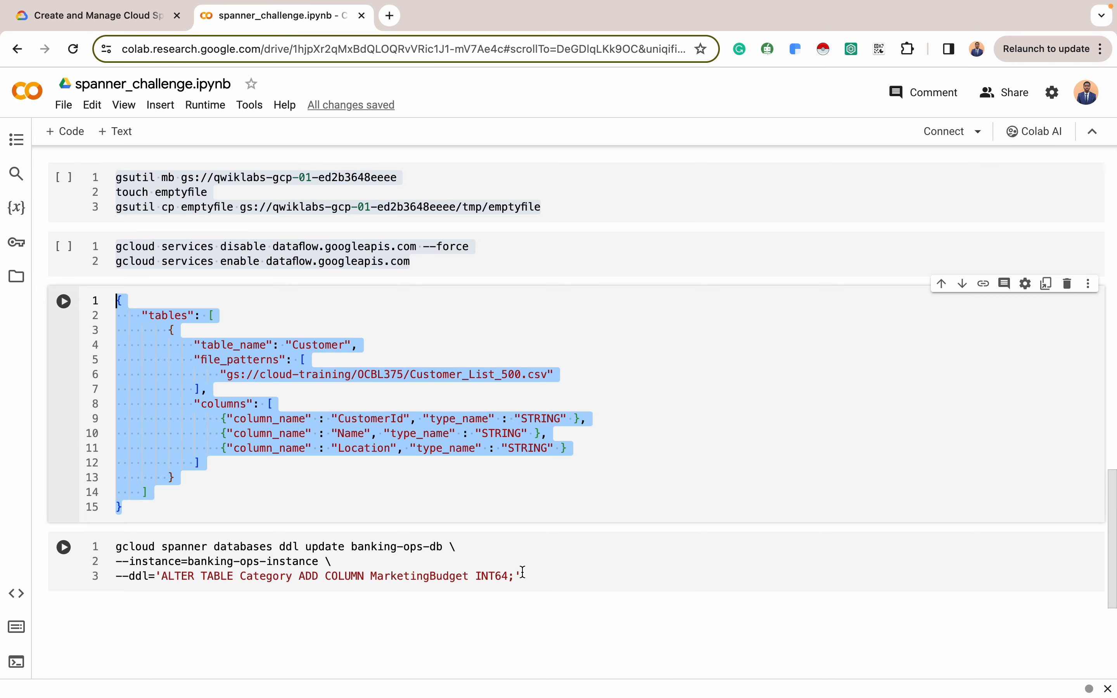
left_click_drag(522, 576, 115, 540)
key("ctrl+c")
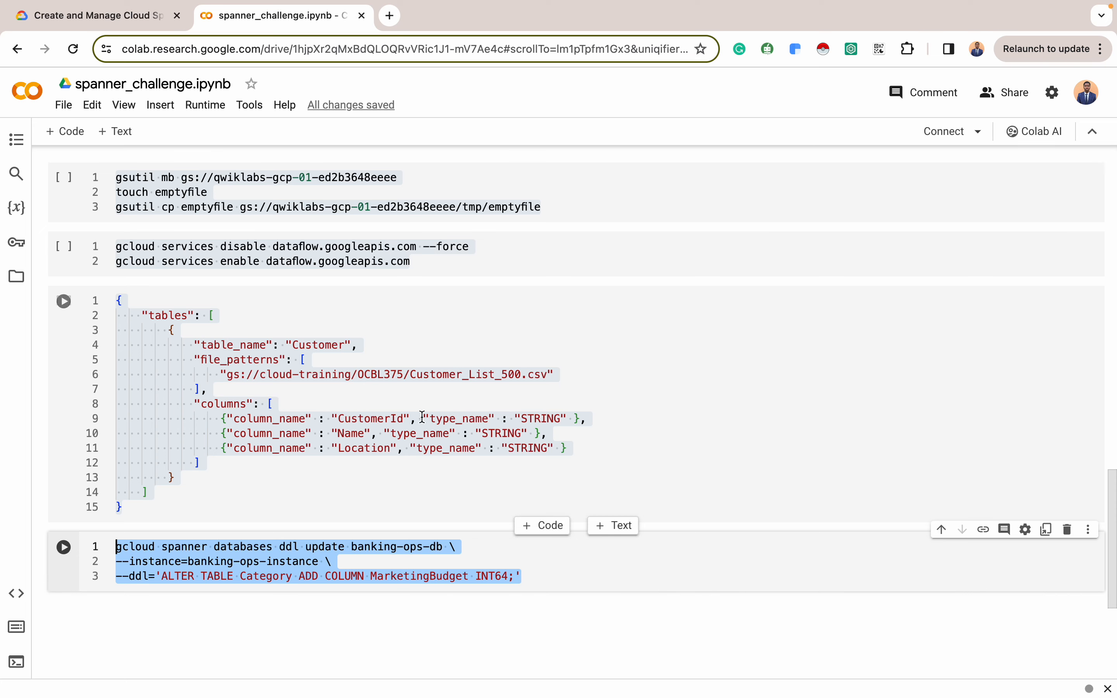
key("ctrl+Right")
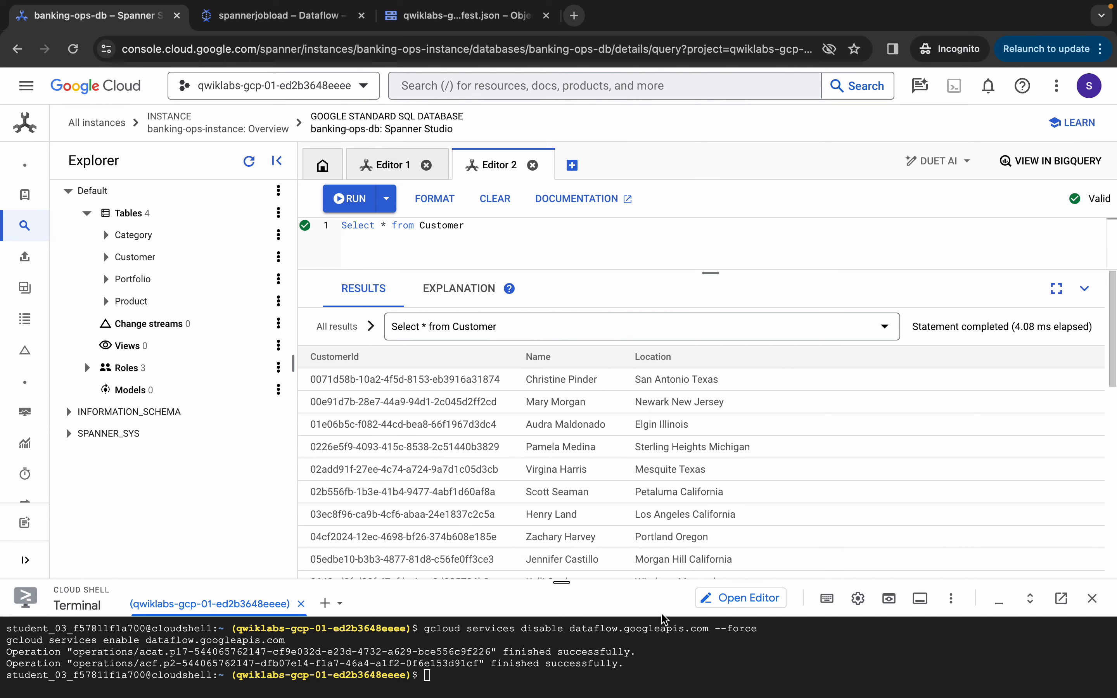
Run the pasted gcloud DDL update in Cloud Shell until it reports Schema updating...done
left_click(465, 678)
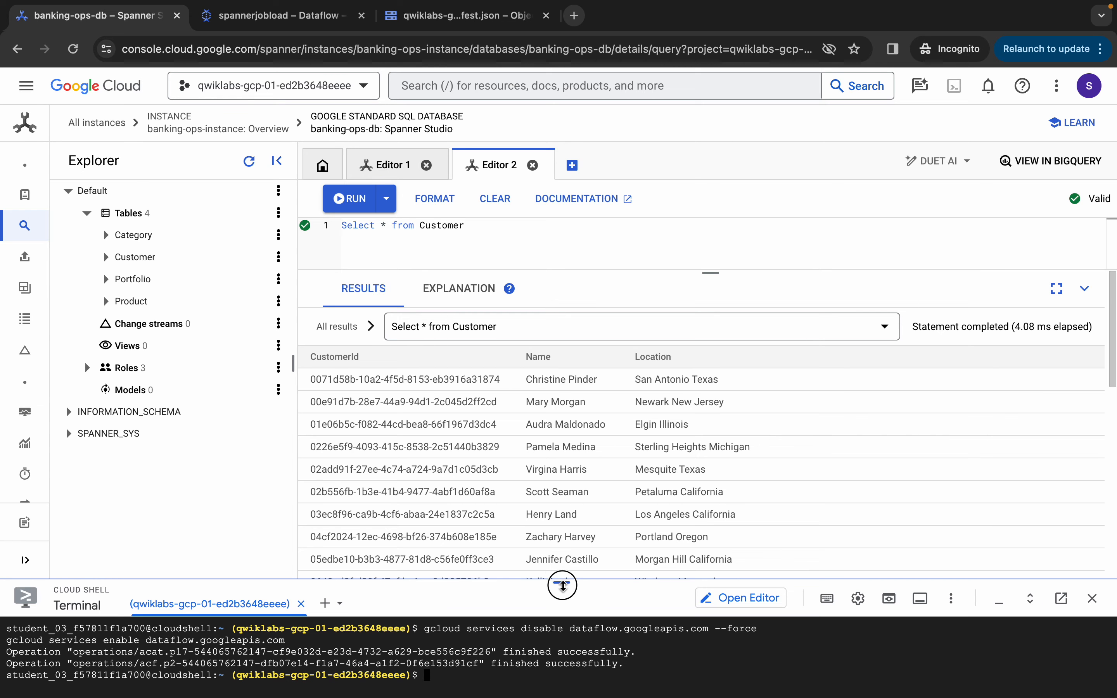
left_click_drag(561, 582, 561, 463)
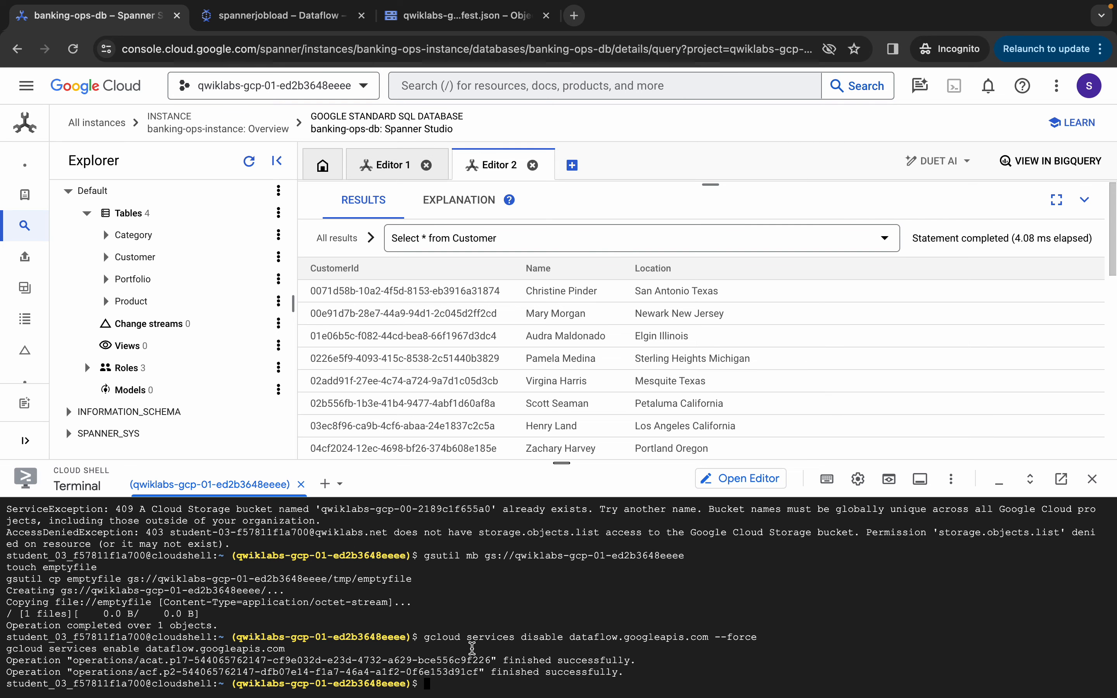
key("ctrl+v")
key("Return")
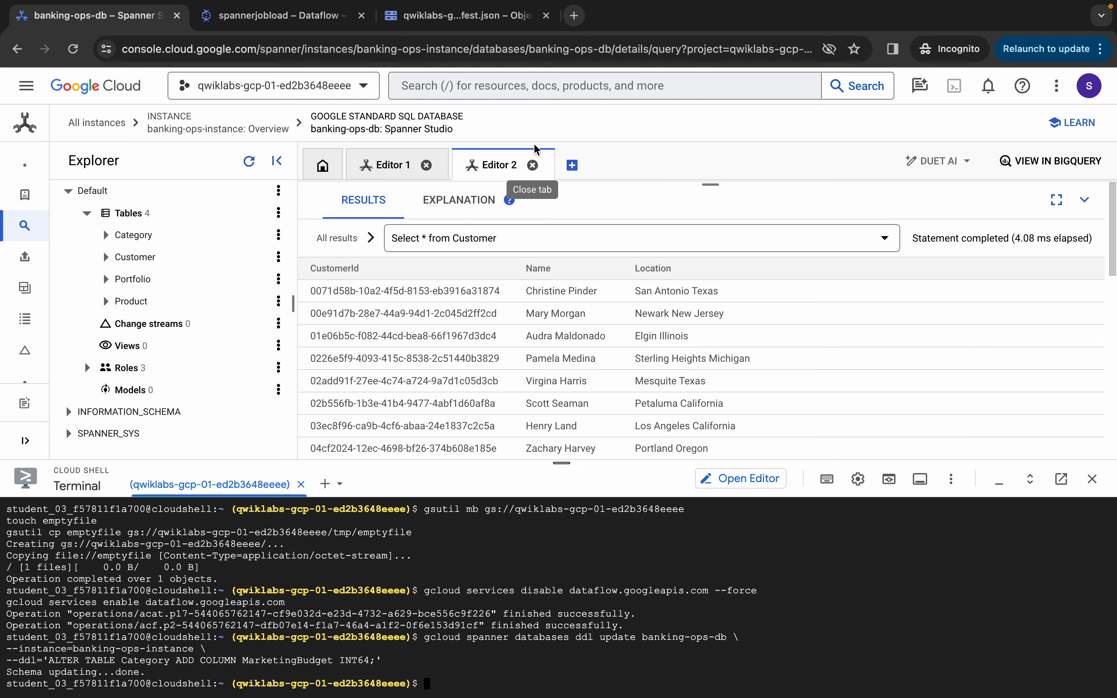
In a new Editor 3, run SELECT * from Category, showing 4 rows with empty MarketingBudget
left_click(572, 165)
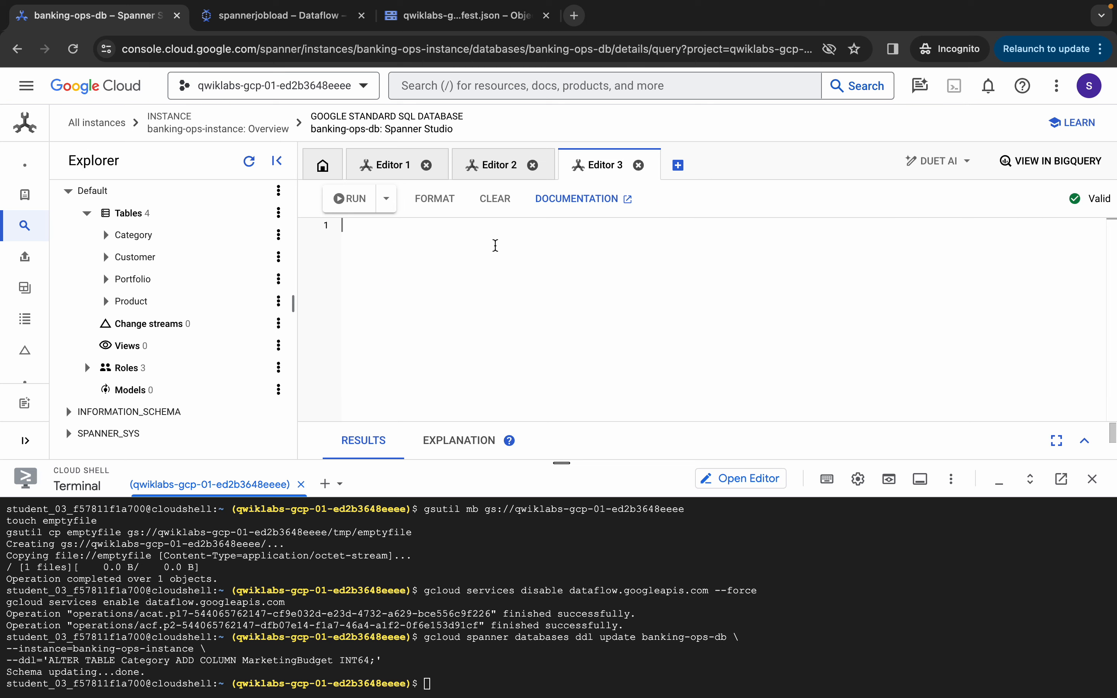
type("Se")
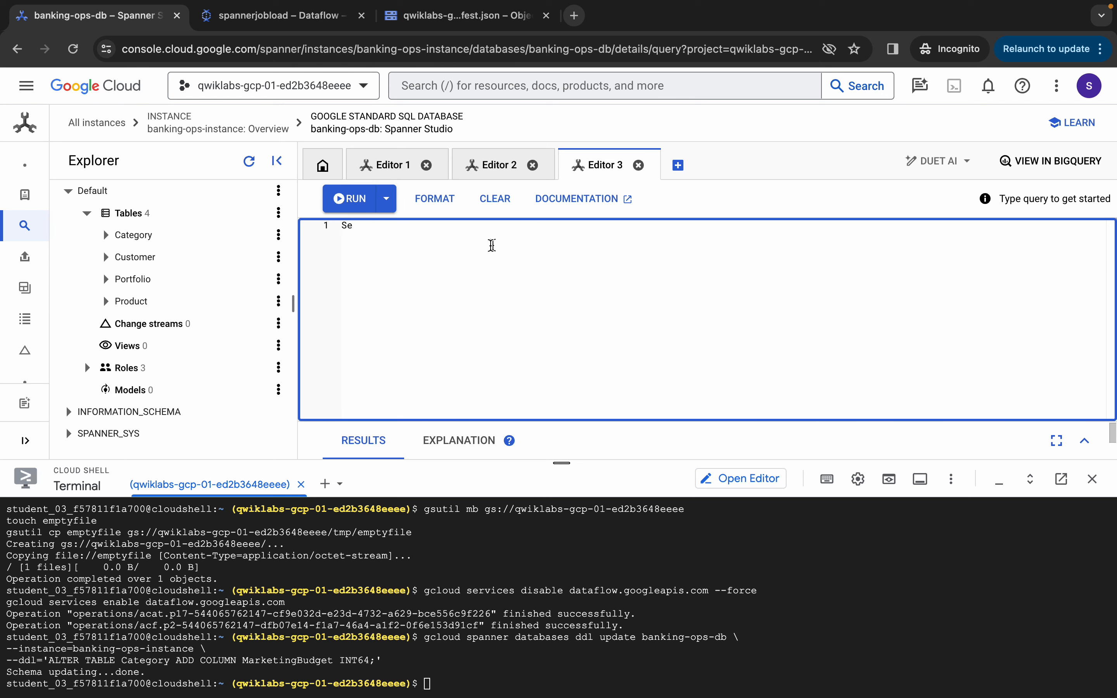
left_click(466, 240)
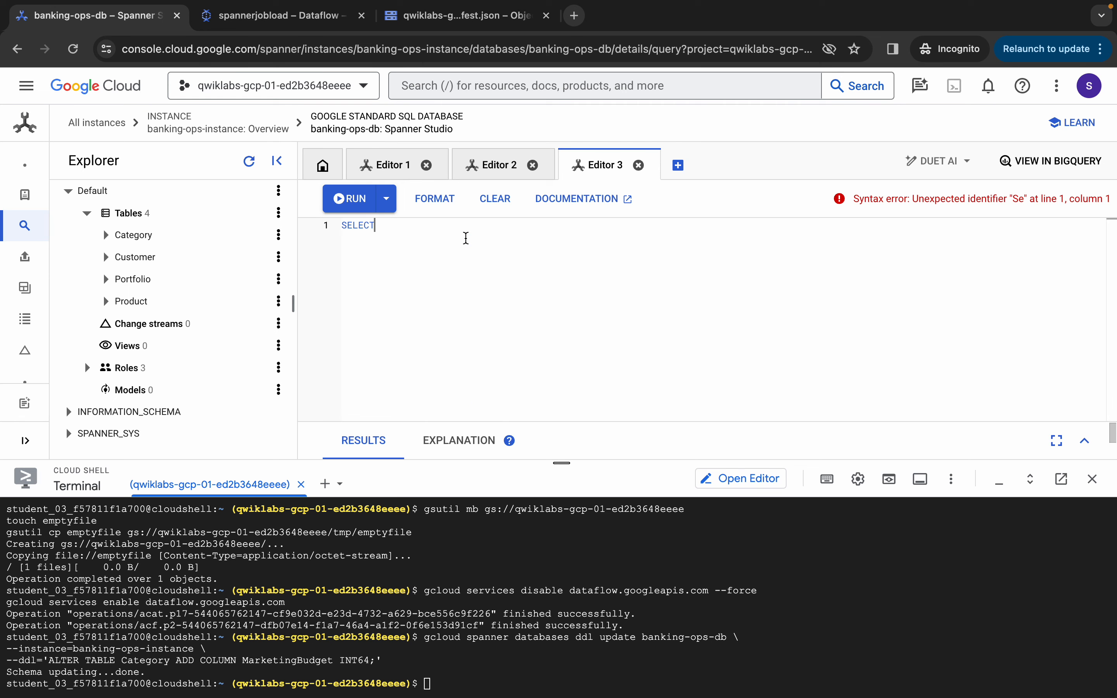
type("* from category")
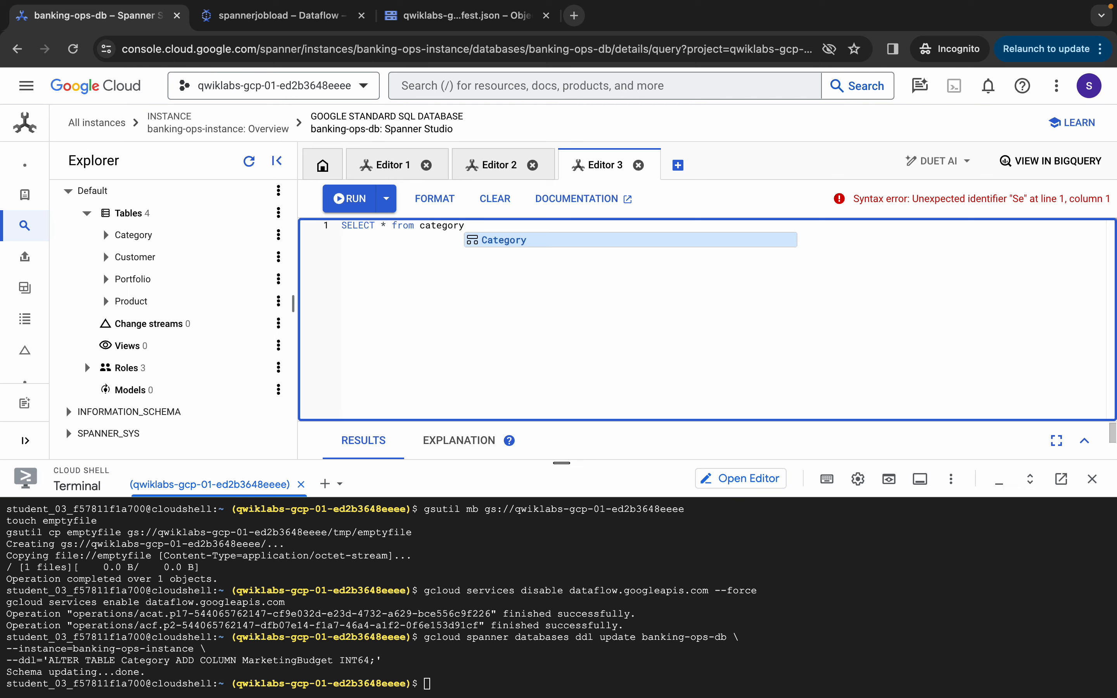
left_click(523, 240)
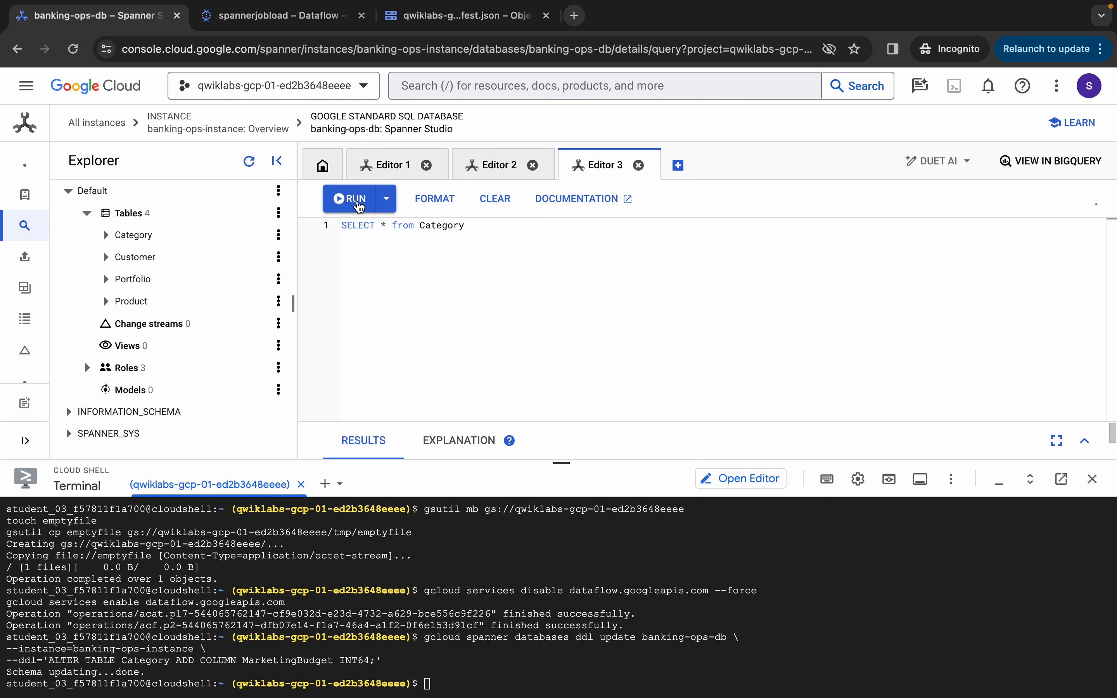
left_click(359, 204)
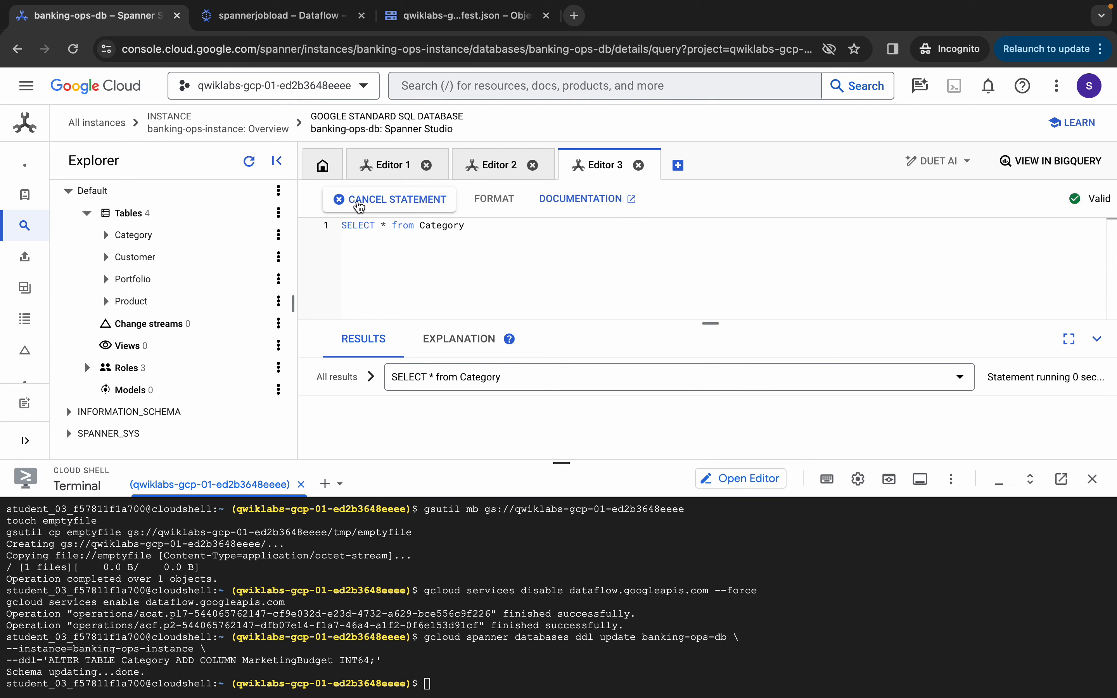
left_click_drag(562, 463, 566, 665)
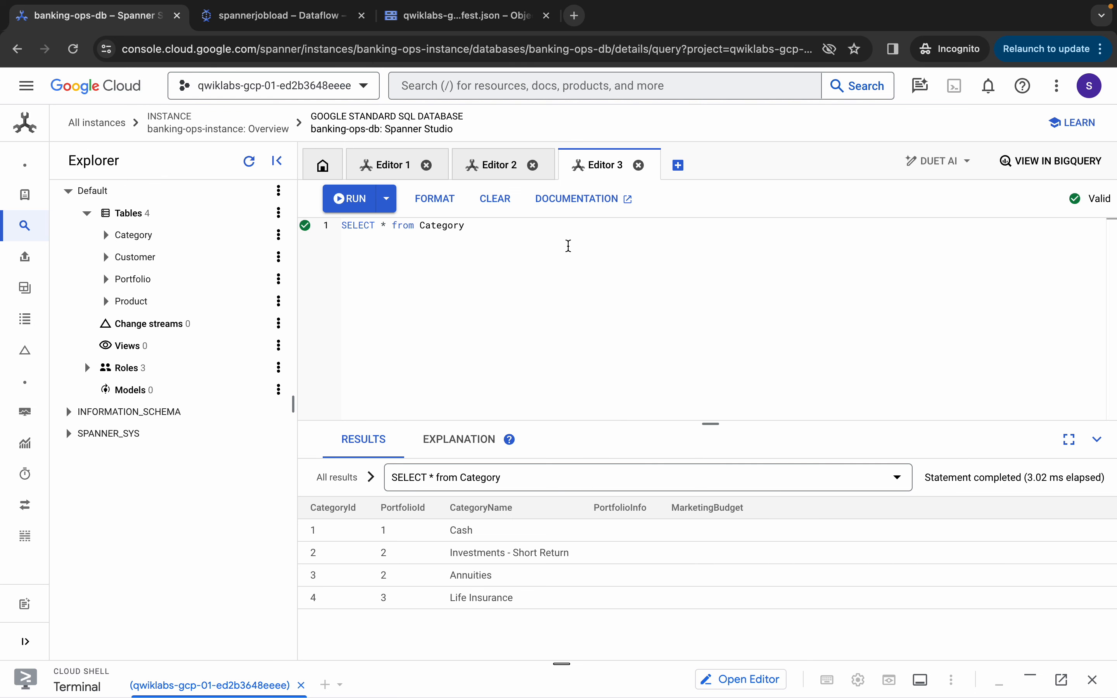
Check progress on Task 6 to reach 100/100, then scroll through the Congratulations section
key("ctrl+Left")
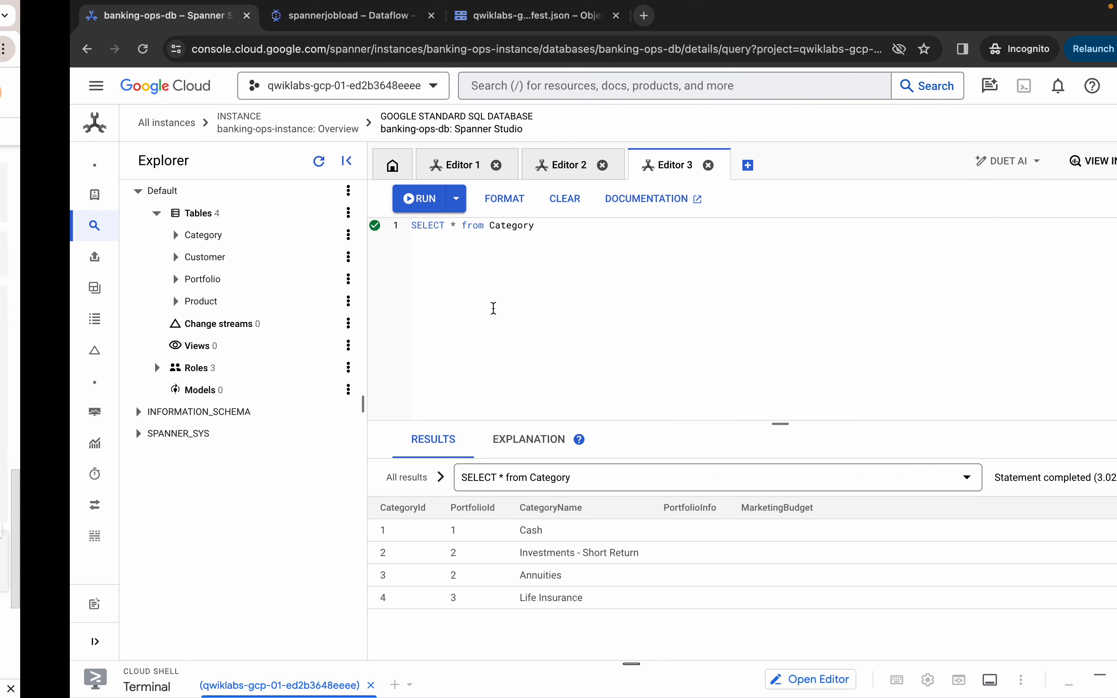
key("ctrl+a")
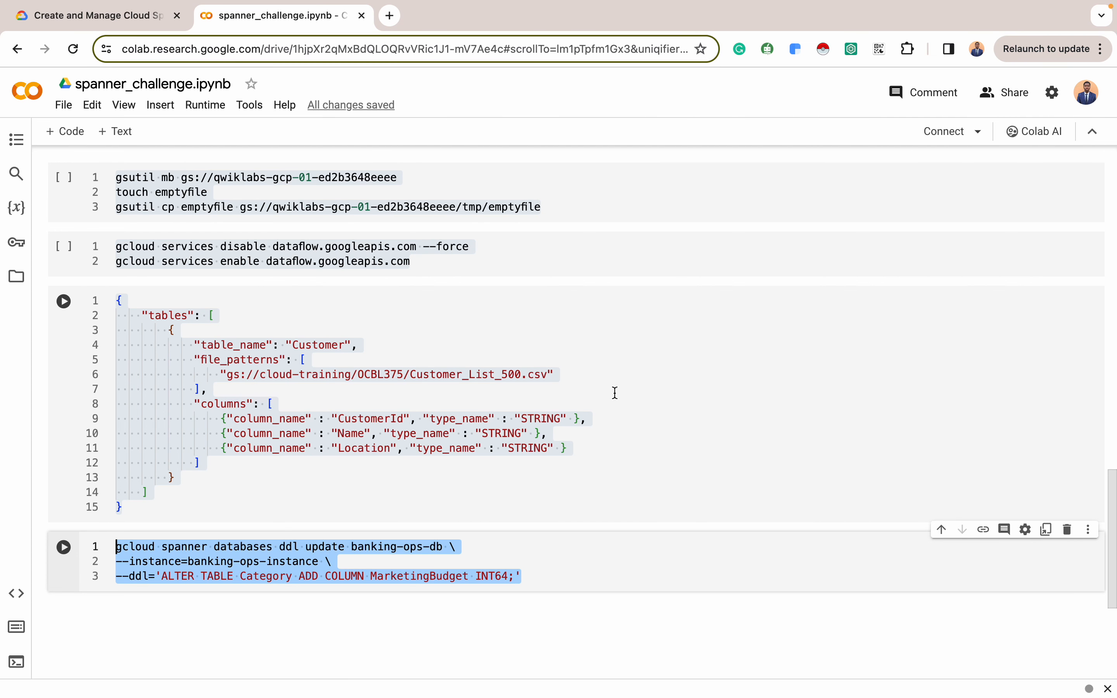
left_click(137, 26)
scroll(586, 448, "down", 7)
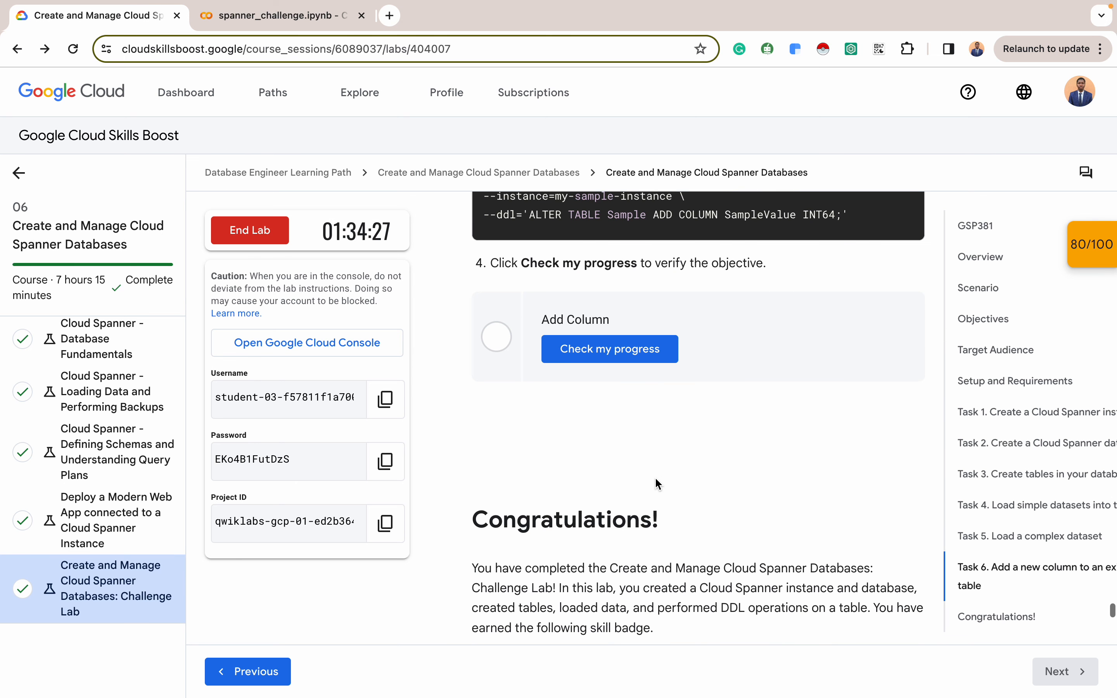
left_click(624, 355)
scroll(623, 353, "down", 3)
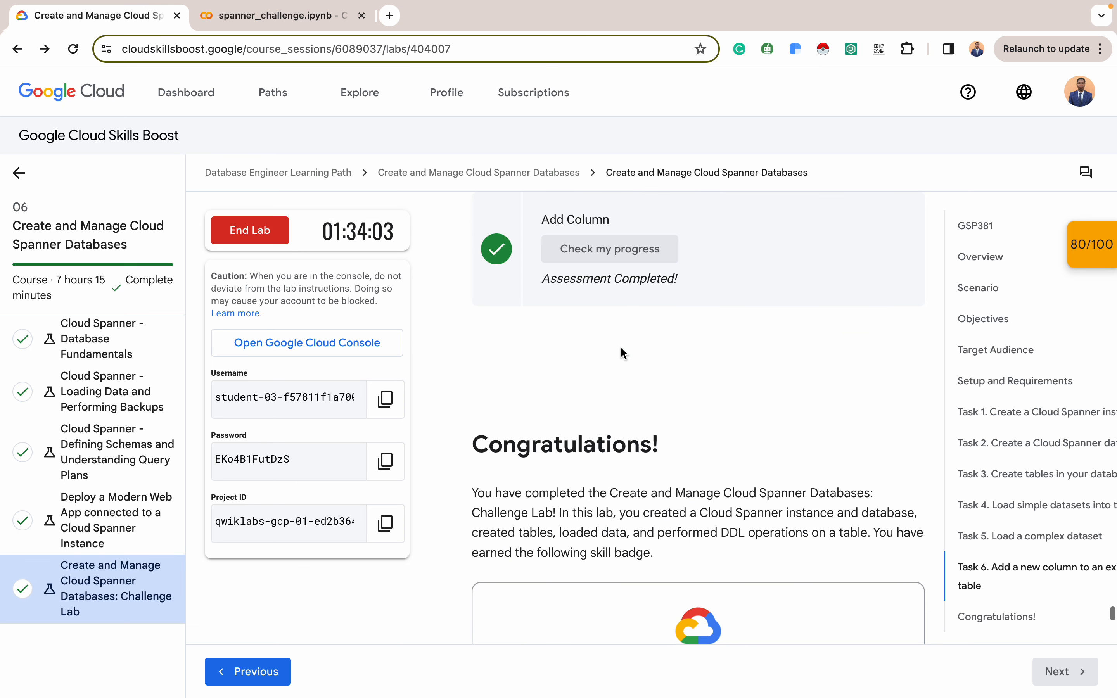
scroll(624, 353, "down", 2)
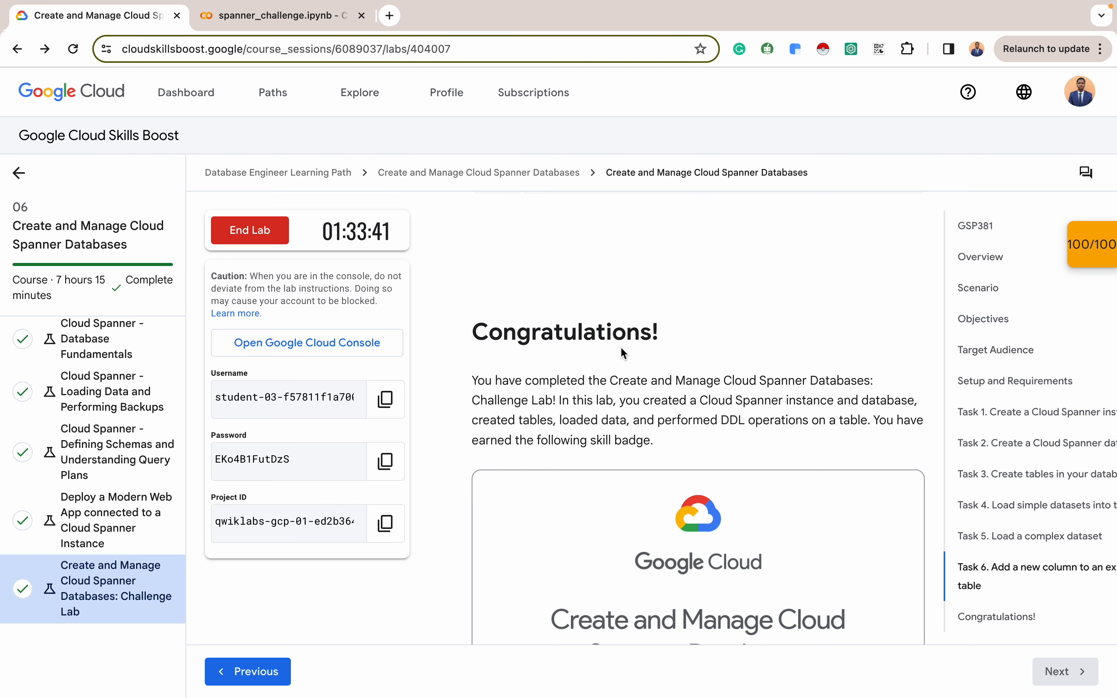
scroll(622, 351, "down", 3)
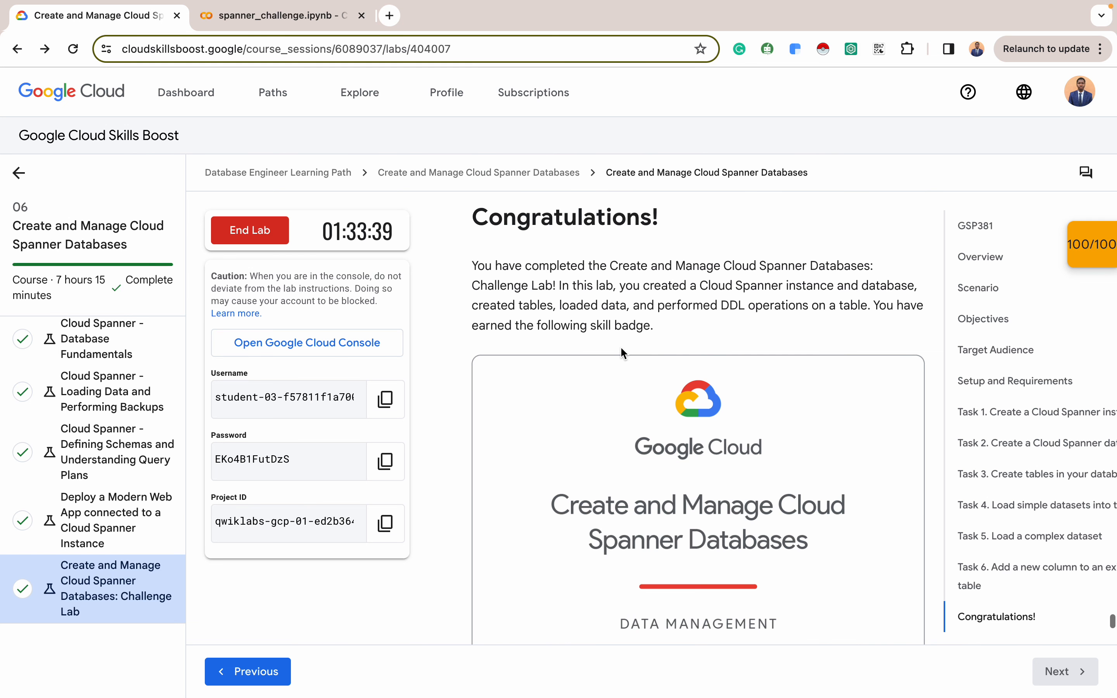
scroll(621, 348, "down", 2)
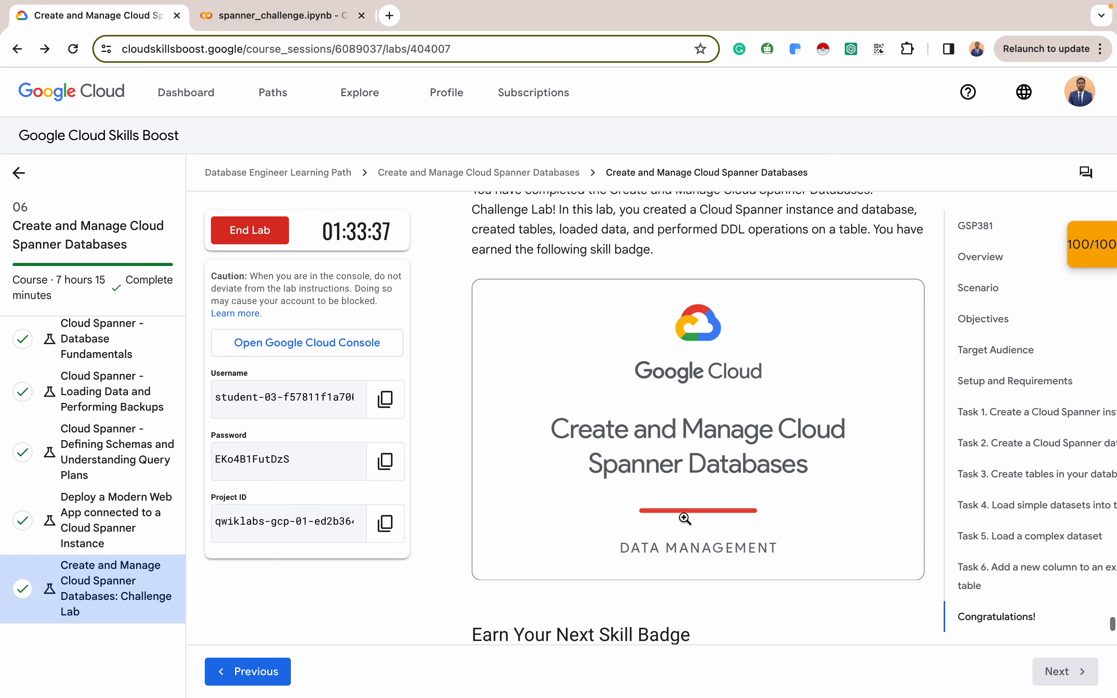